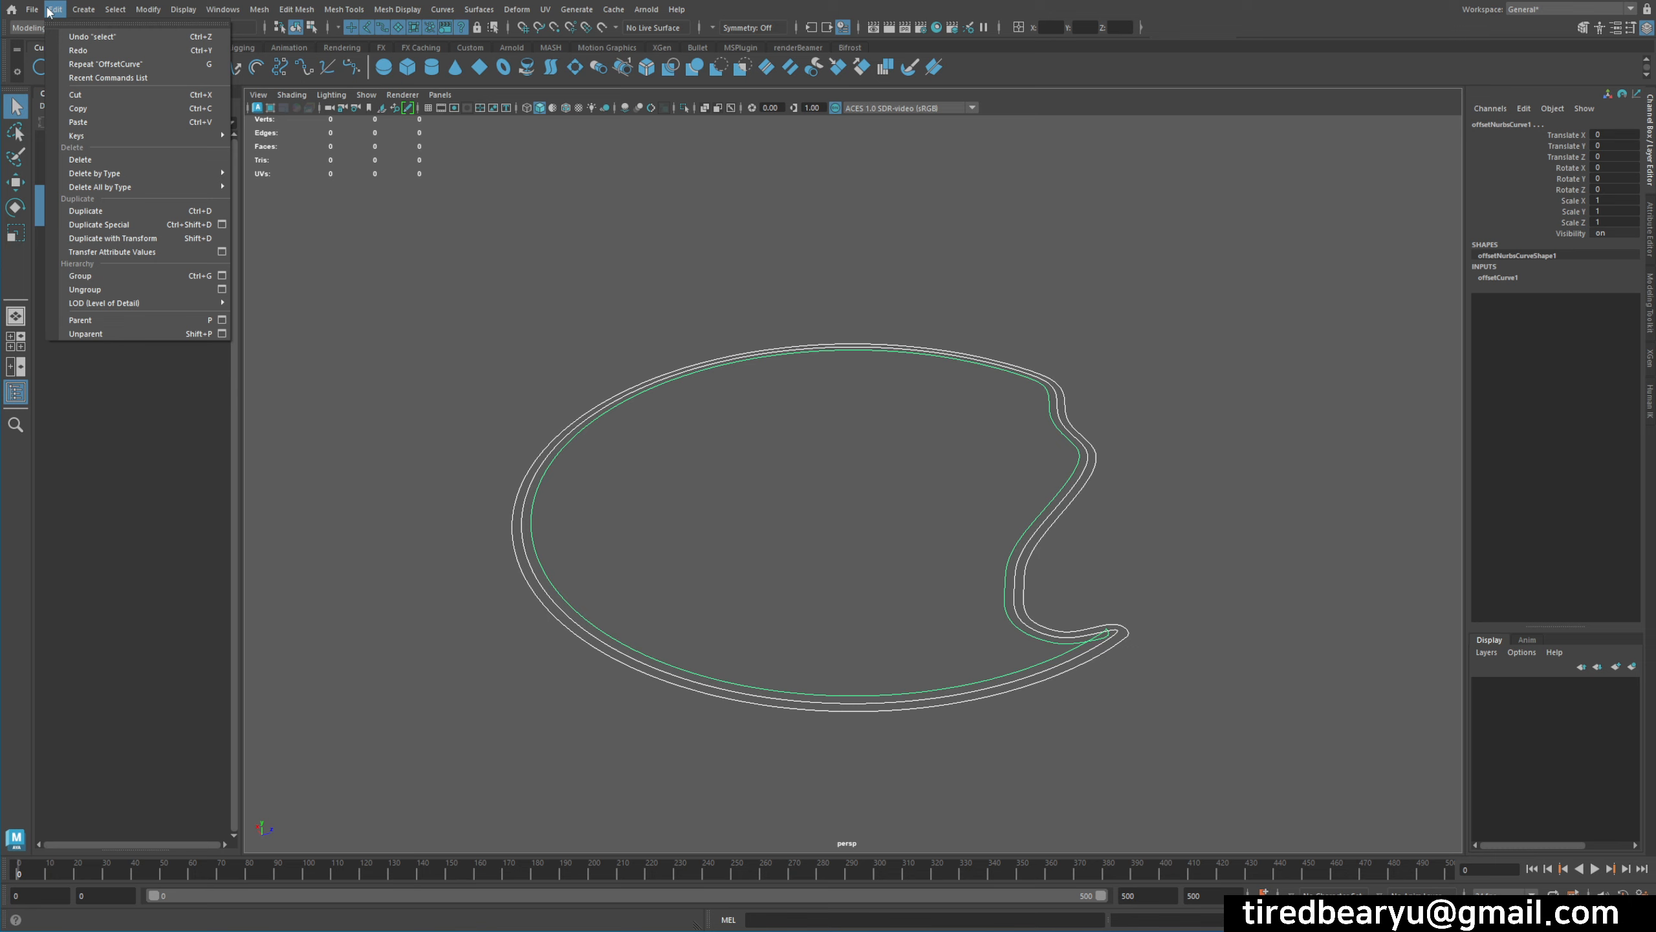
# Step: Create Sweep Mesh geometry from the three selected curves and inspect it in shaded display
pyautogui.click(50, 12)
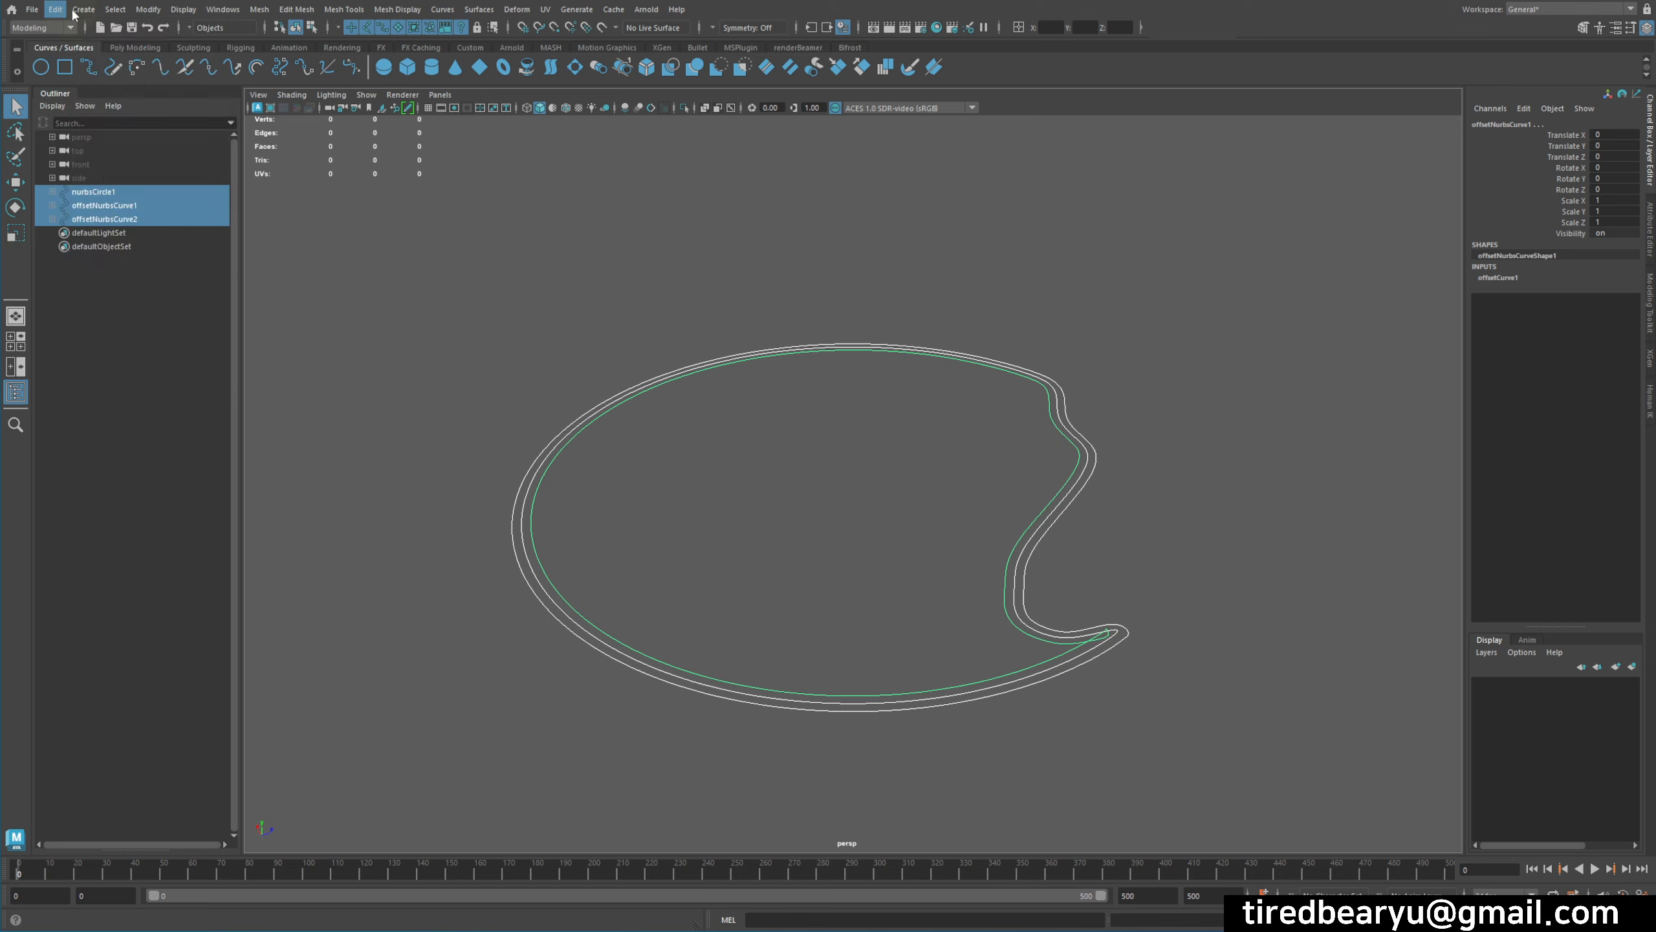
pyautogui.click(84, 9)
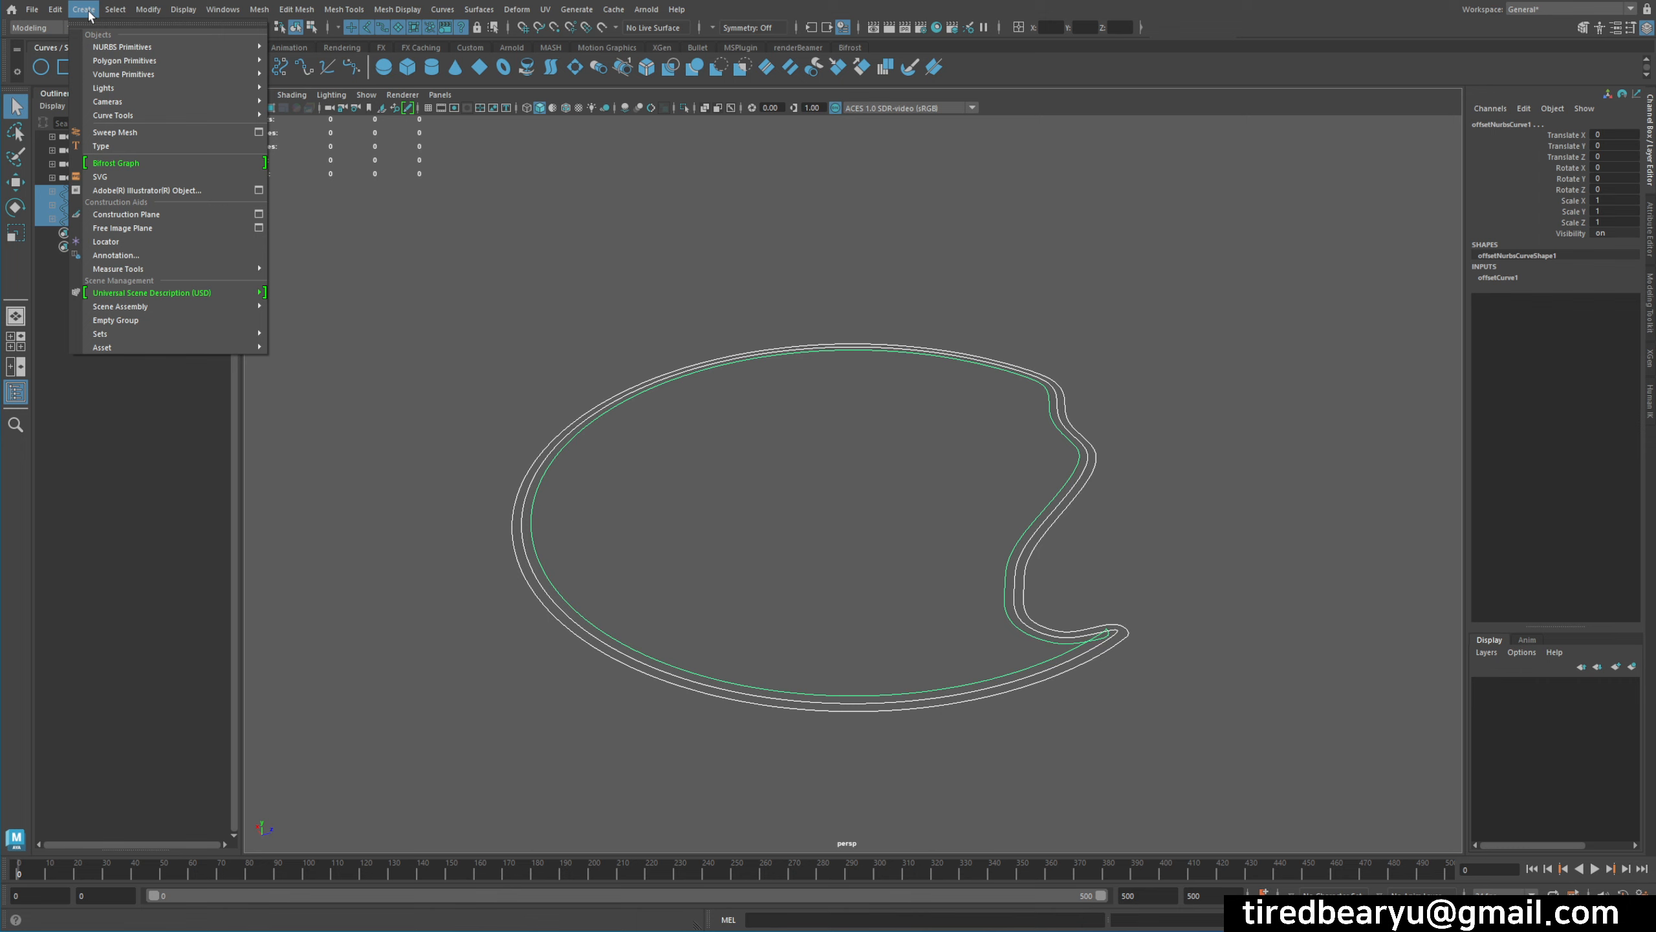
pyautogui.click(88, 11)
pyautogui.click(149, 9)
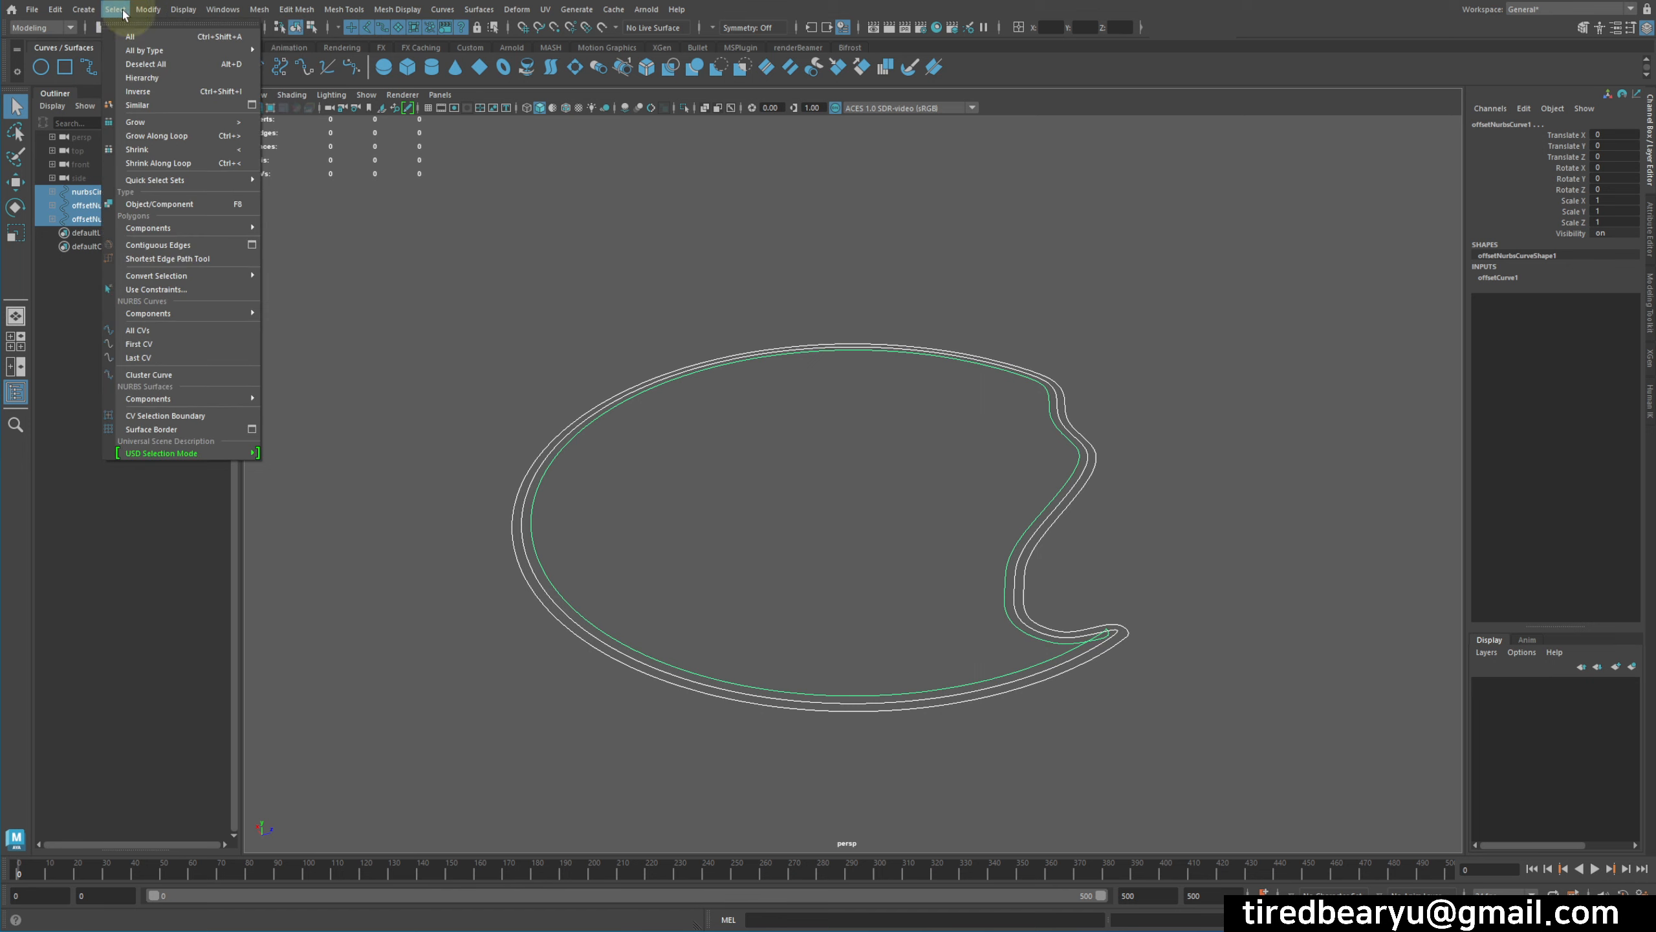
pyautogui.moveTo(83, 11)
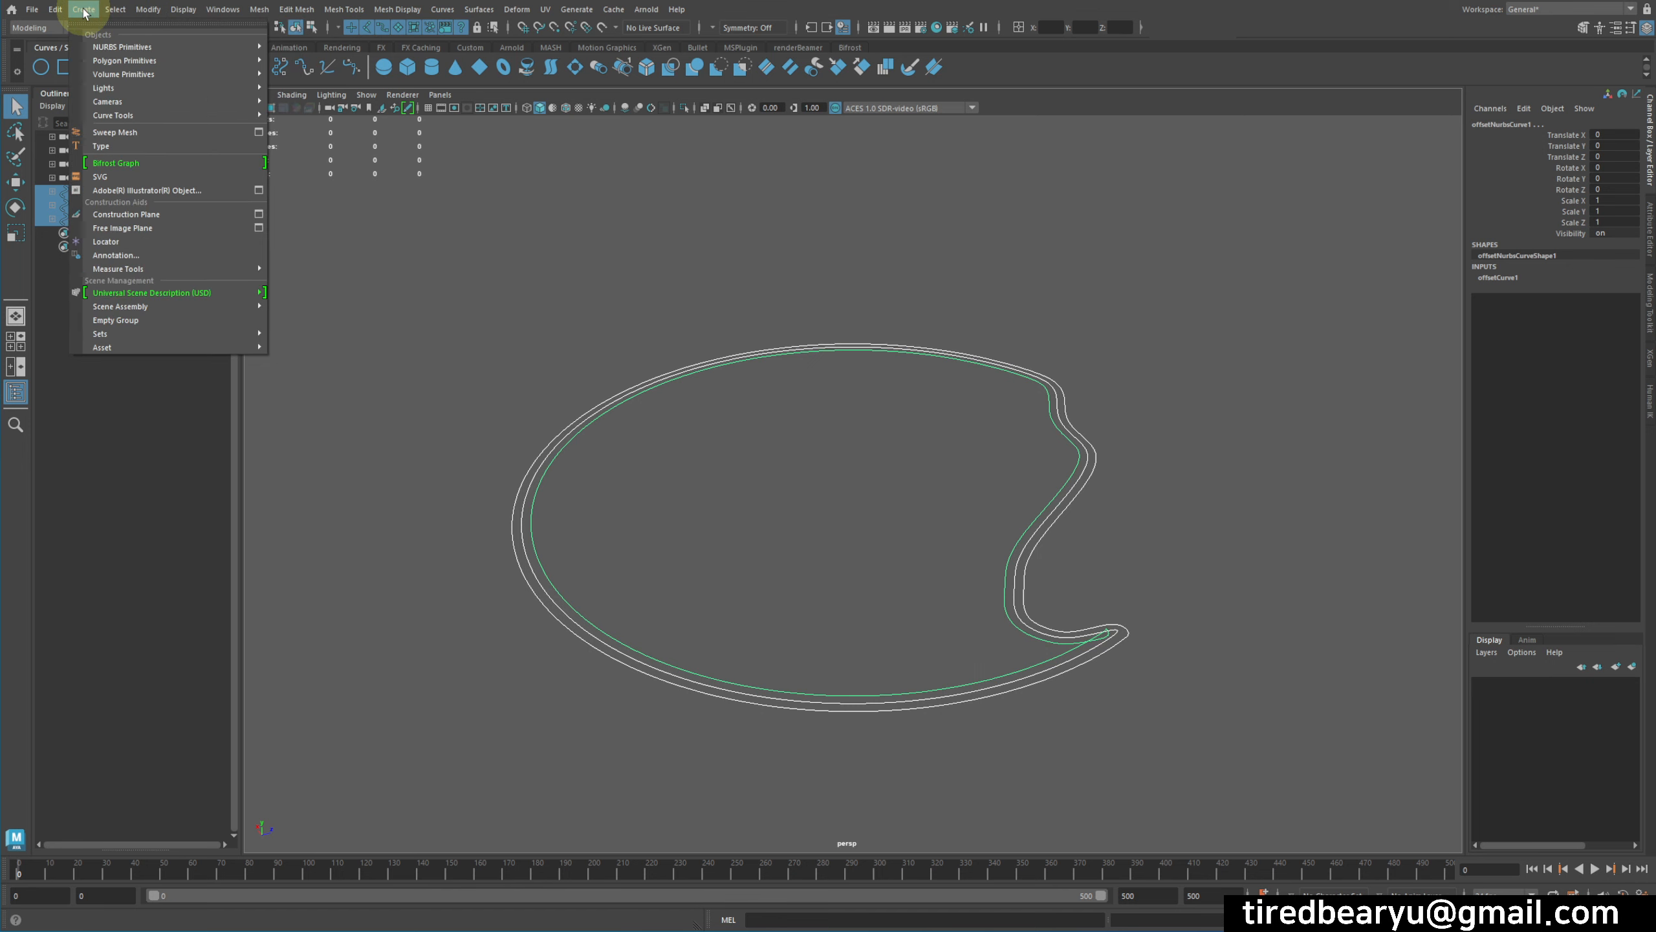
pyautogui.click(147, 134)
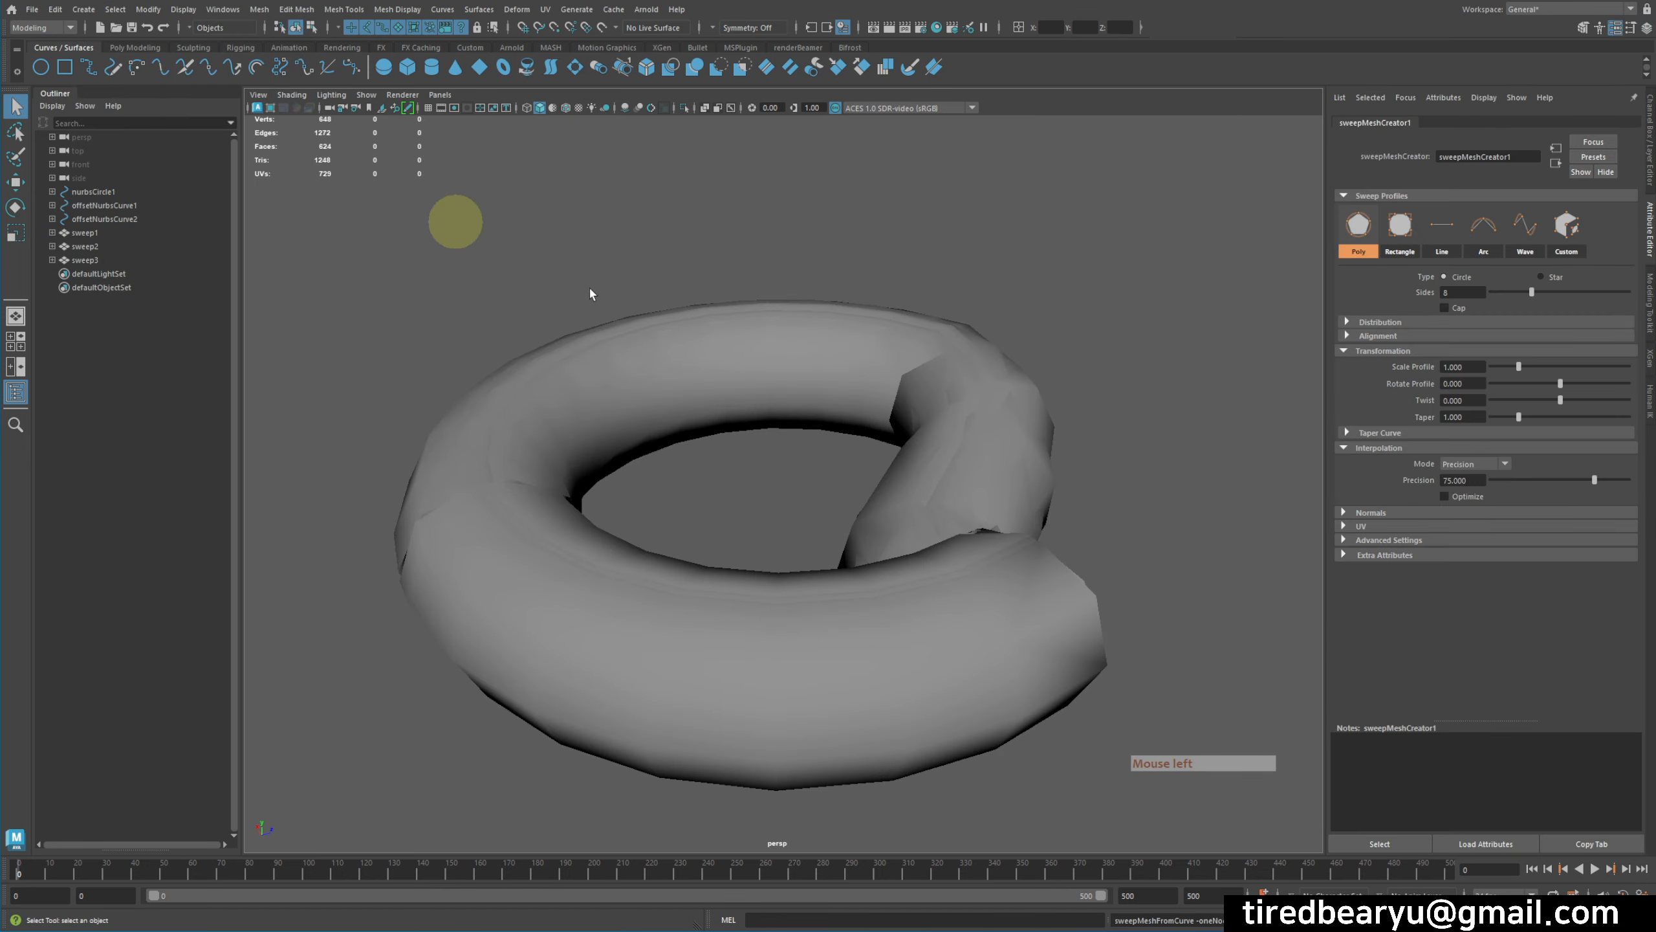
pyautogui.keyDown('alt'); pyautogui.moveTo(753, 393); pyautogui.dragTo(846, 465); pyautogui.keyUp('alt')
pyautogui.press('4')
pyautogui.press('5')
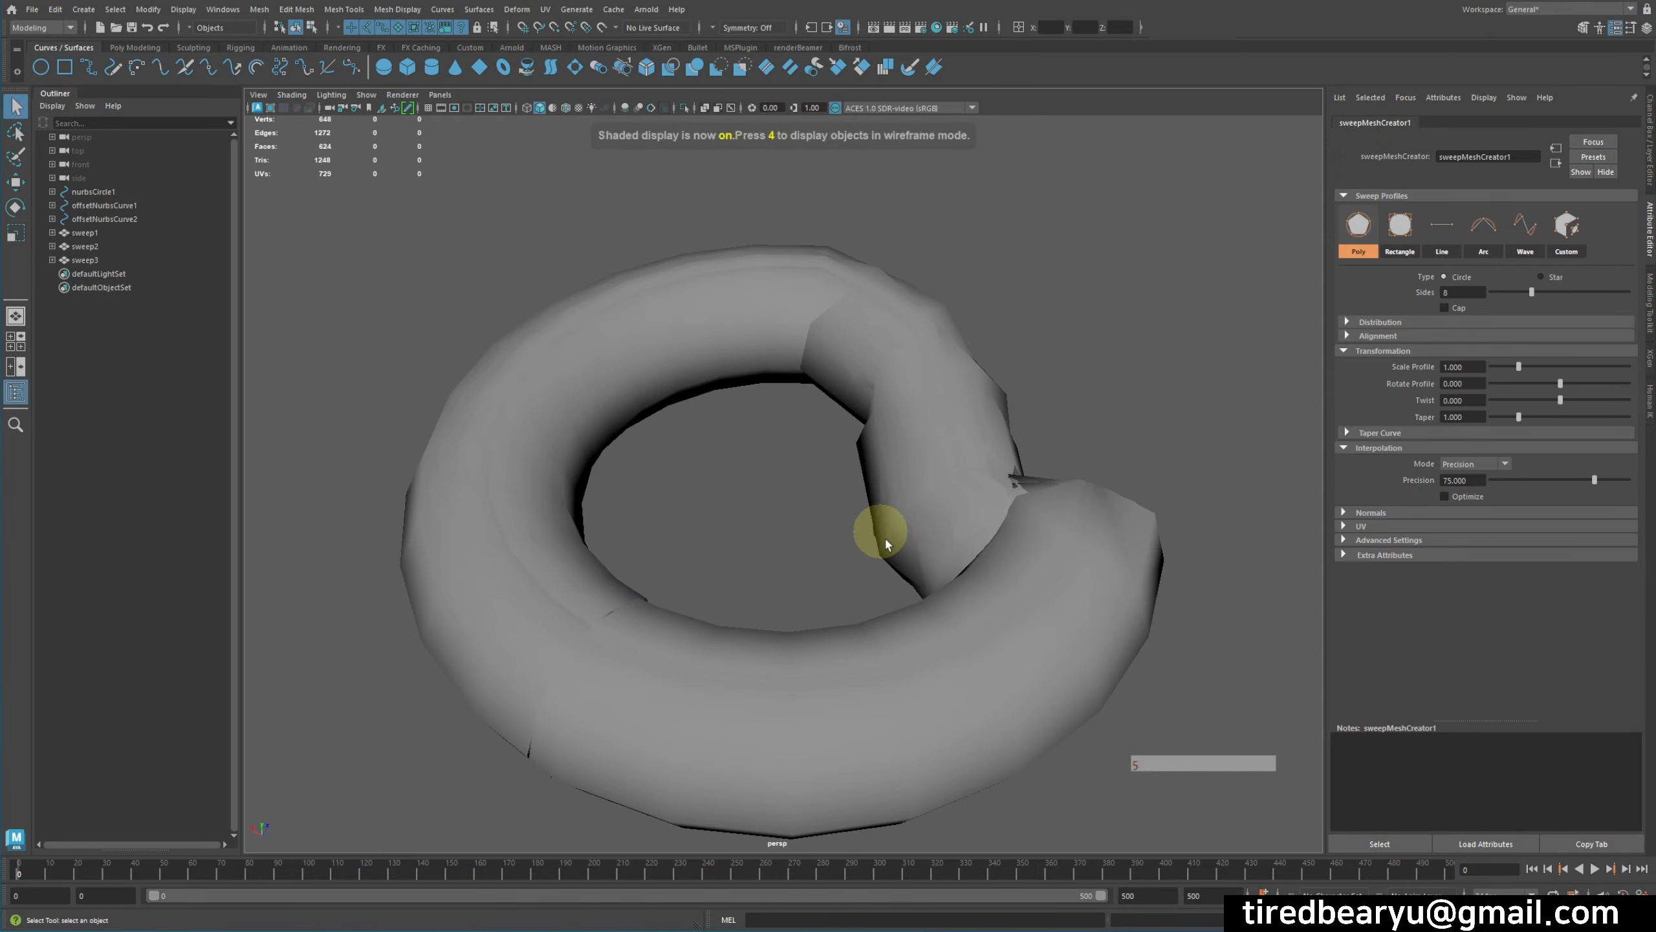
pyautogui.moveTo(881, 529)
pyautogui.keyDown('alt'); pyautogui.mouseDown()
pyautogui.moveTo(857, 540)
pyautogui.moveTo(832, 522)
pyautogui.mouseUp(); pyautogui.keyUp('alt')
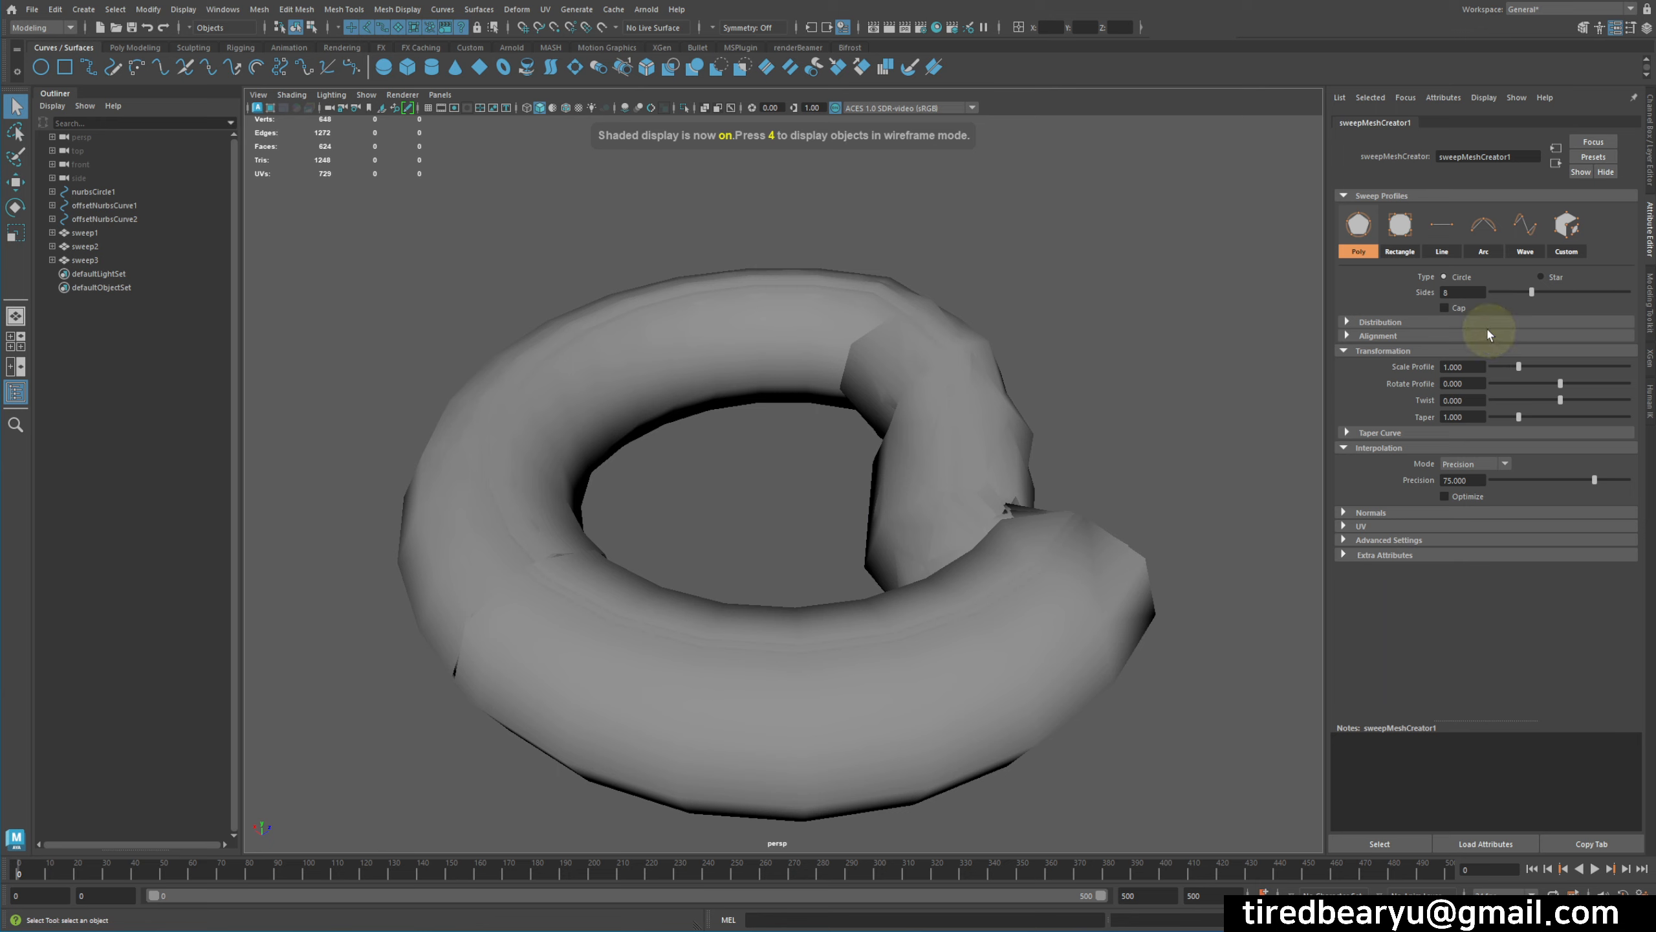
# Step: Switch the sweep profile to Line
pyautogui.click(1444, 252)
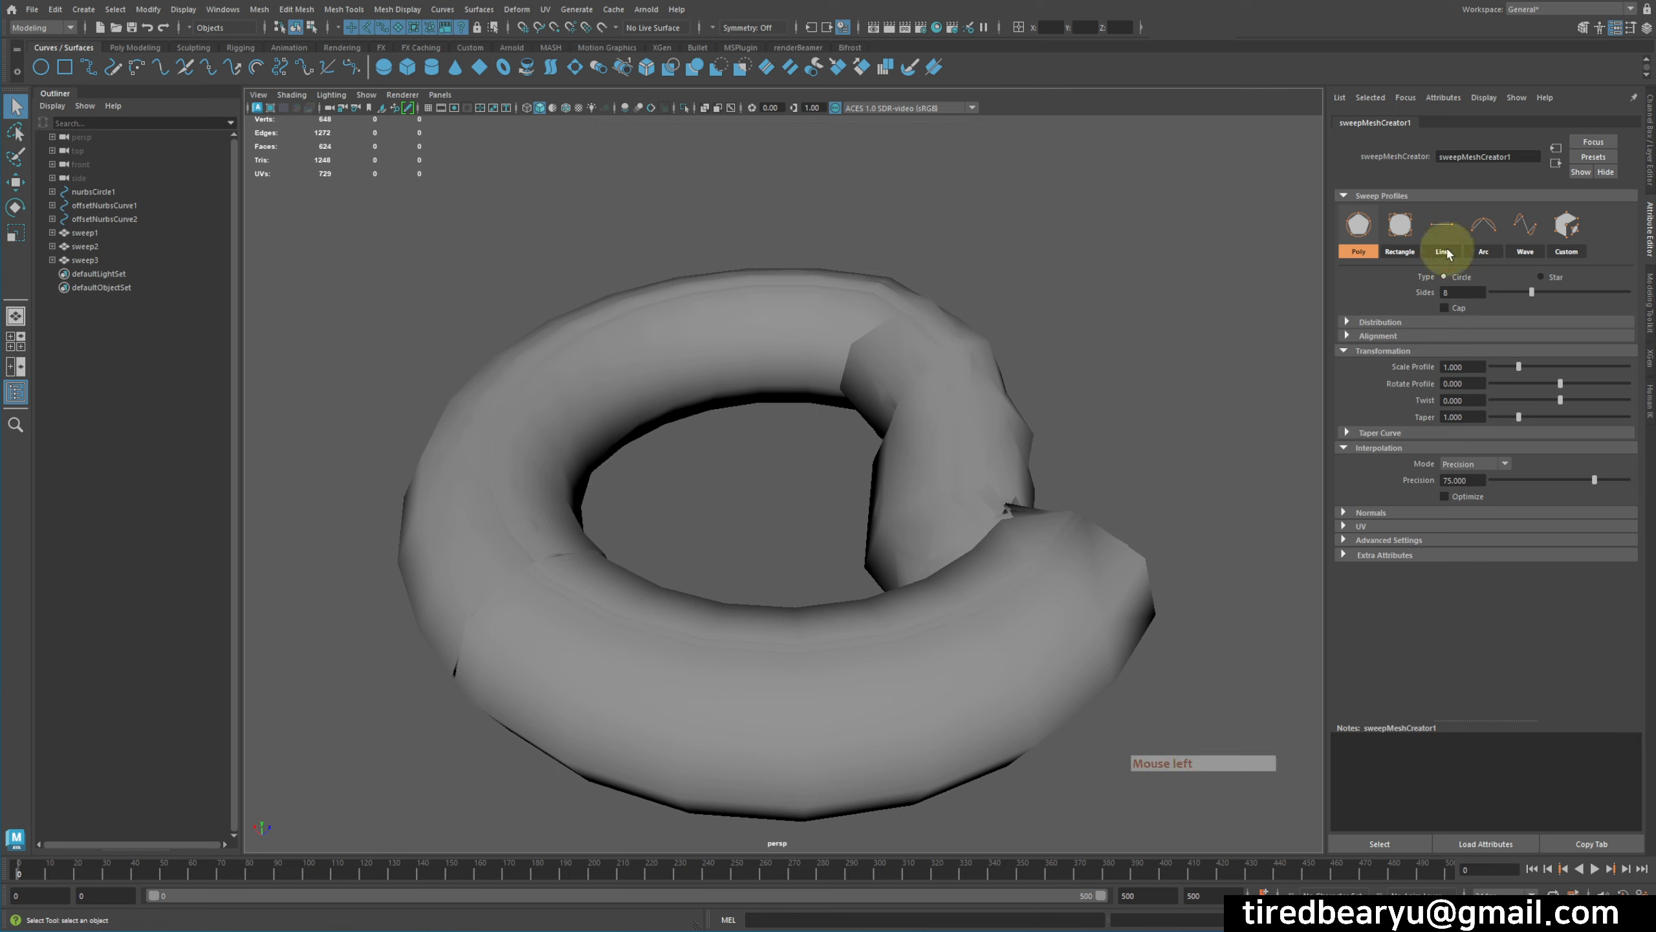
pyautogui.click(1442, 233)
pyautogui.keyDown('alt'); pyautogui.moveTo(978, 418); pyautogui.dragTo(903, 447); pyautogui.keyUp('alt')
pyautogui.keyDown('alt'); pyautogui.moveTo(903, 447); pyautogui.dragTo(969, 450, button='right'); pyautogui.keyUp('alt')
pyautogui.keyDown('alt'); pyautogui.moveTo(968, 450); pyautogui.dragTo(1019, 409, button='middle'); pyautogui.keyUp('alt')
pyautogui.moveTo(917, 405)
pyautogui.keyDown('alt'); pyautogui.mouseDown()
pyautogui.moveTo(999, 359)
pyautogui.moveTo(1002, 381)
pyautogui.moveTo(972, 407)
pyautogui.moveTo(910, 389)
pyautogui.mouseUp(); pyautogui.keyUp('alt')
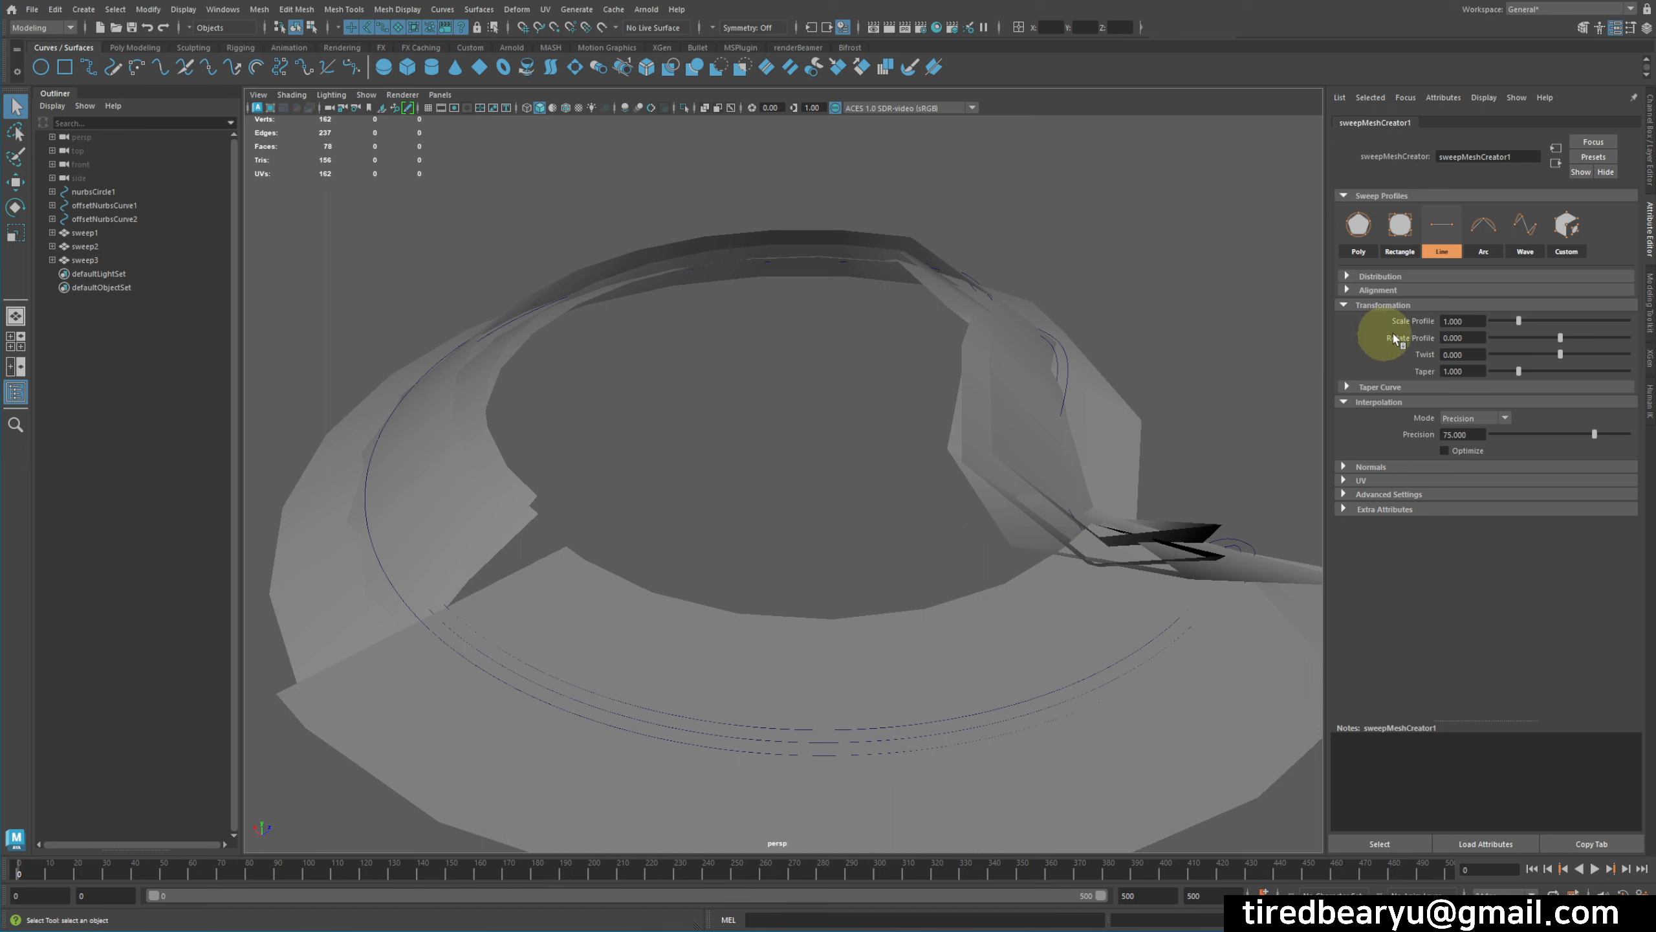
# Step: Reduce the sweep's Scale Profile to 0.025
pyautogui.moveTo(1506, 320); pyautogui.dragTo(1494, 328)
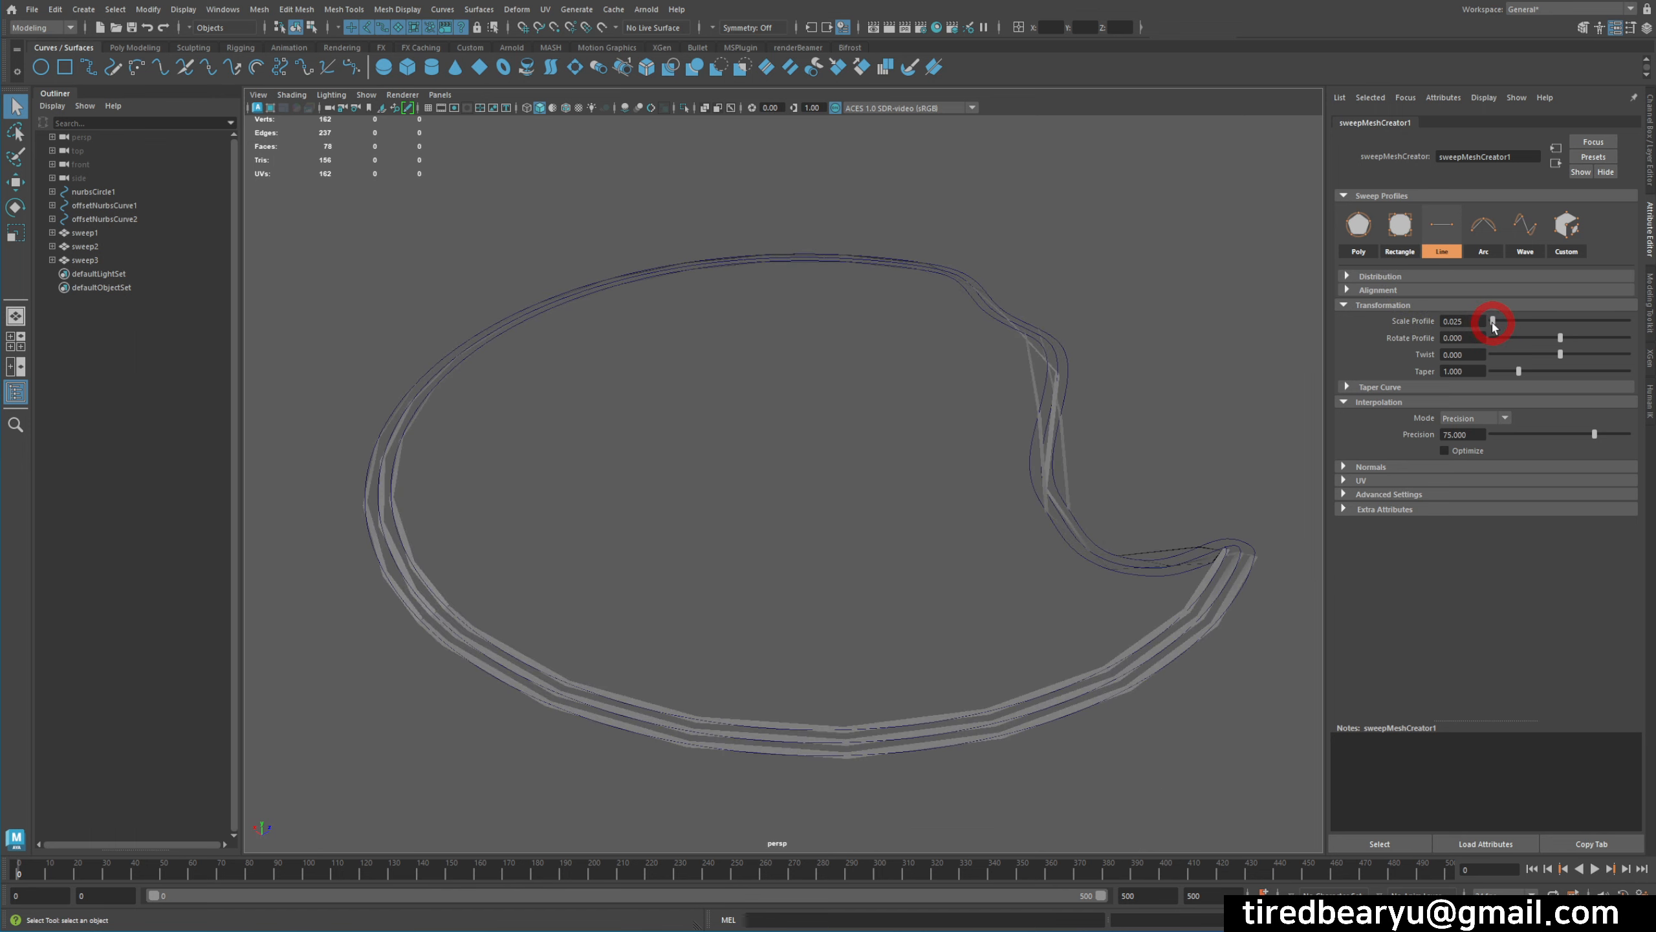
pyautogui.keyDown('alt'); pyautogui.moveTo(604, 431); pyautogui.dragTo(676, 385, button='middle'); pyautogui.keyUp('alt')
pyautogui.keyDown('alt'); pyautogui.moveTo(678, 384); pyautogui.dragTo(713, 357); pyautogui.keyUp('alt')
pyautogui.keyDown('alt'); pyautogui.moveTo(716, 356); pyautogui.dragTo(841, 348, button='right'); pyautogui.keyUp('alt')
pyautogui.keyDown('alt'); pyautogui.moveTo(841, 349); pyautogui.dragTo(737, 369); pyautogui.keyUp('alt')
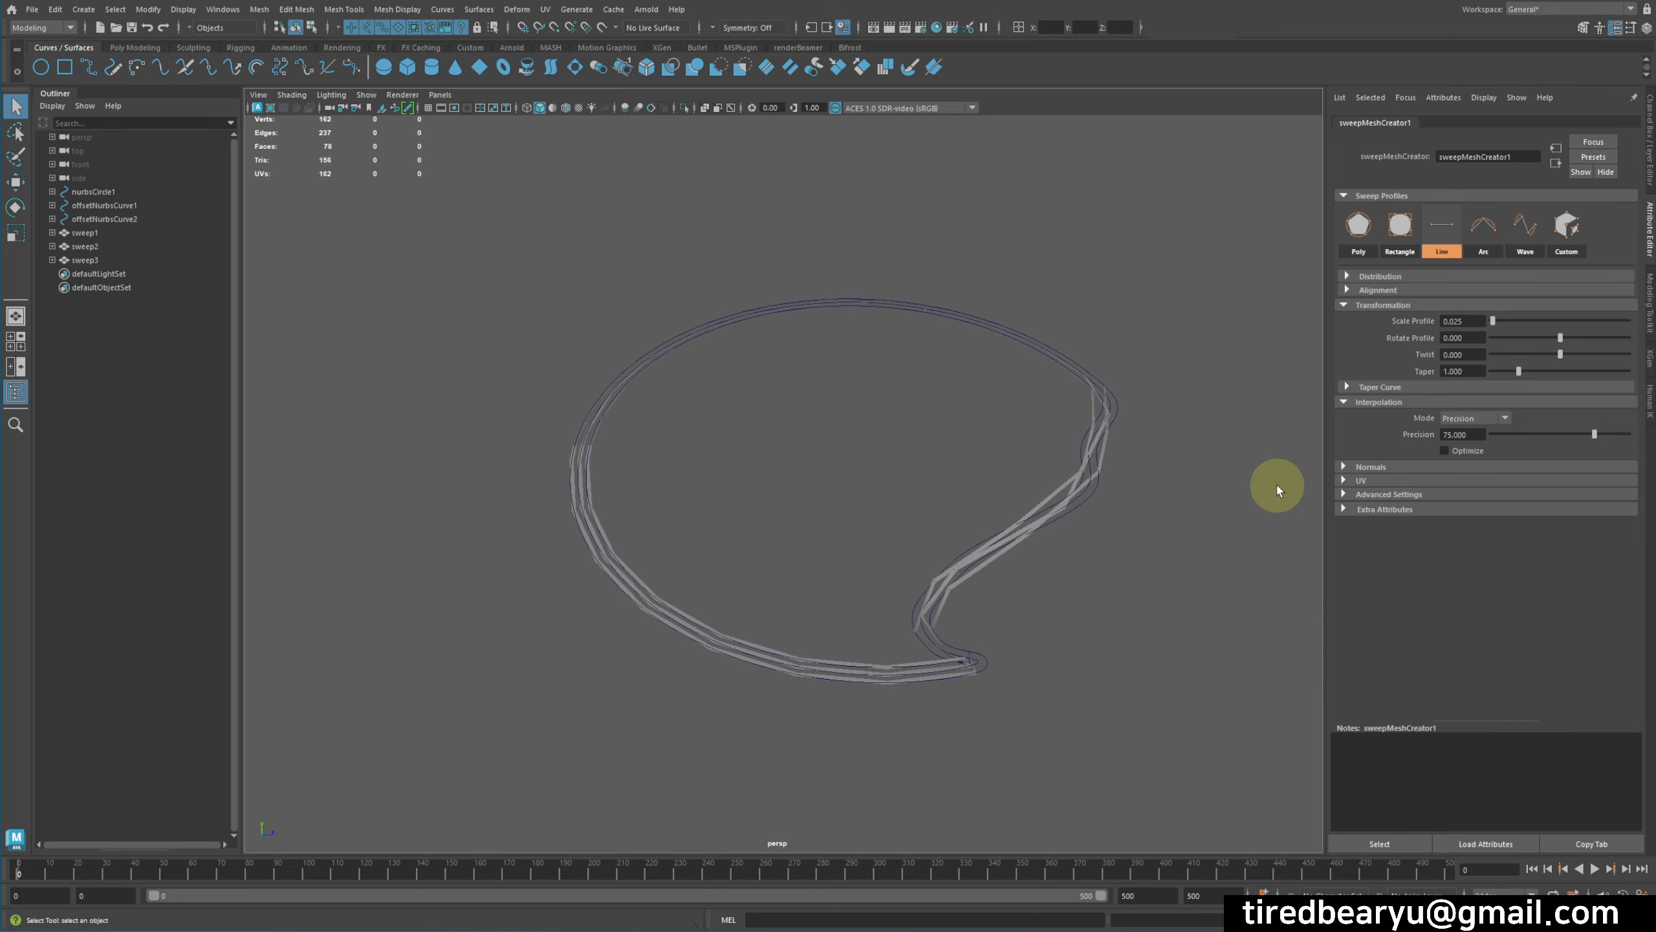
pyautogui.keyDown('alt'); pyautogui.moveTo(1042, 561); pyautogui.dragTo(1073, 585); pyautogui.keyUp('alt')
pyautogui.keyDown('alt'); pyautogui.moveTo(1073, 584); pyautogui.dragTo(1151, 574, button='right'); pyautogui.keyUp('alt')
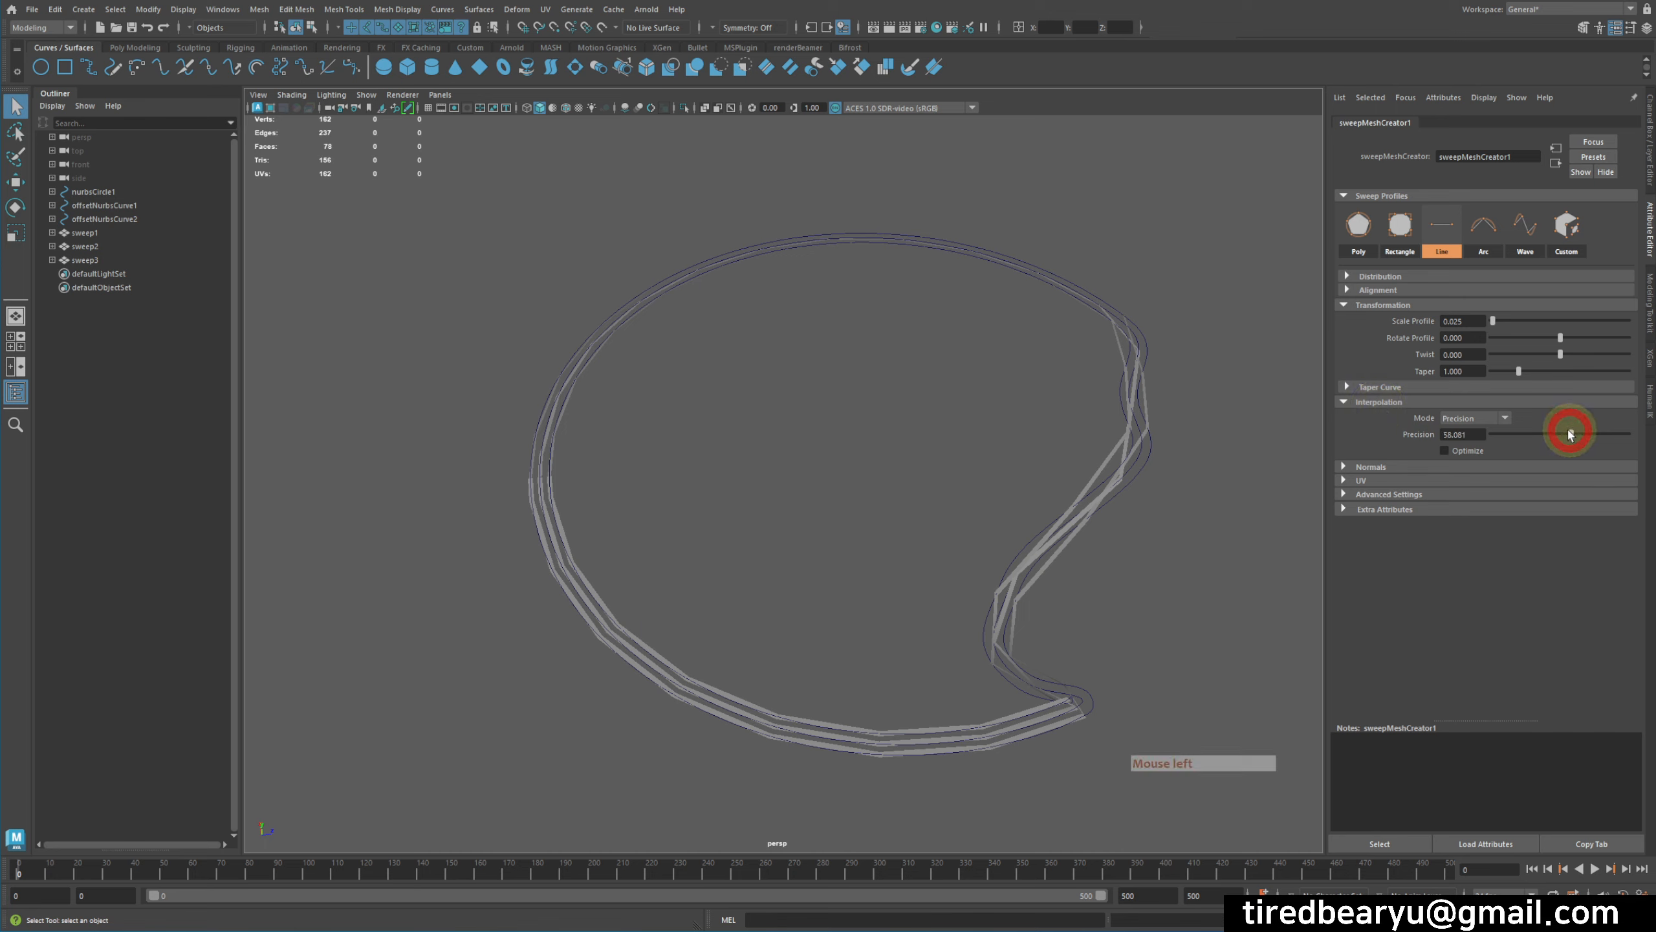
pyautogui.moveTo(1546, 434); pyautogui.dragTo(1527, 434)
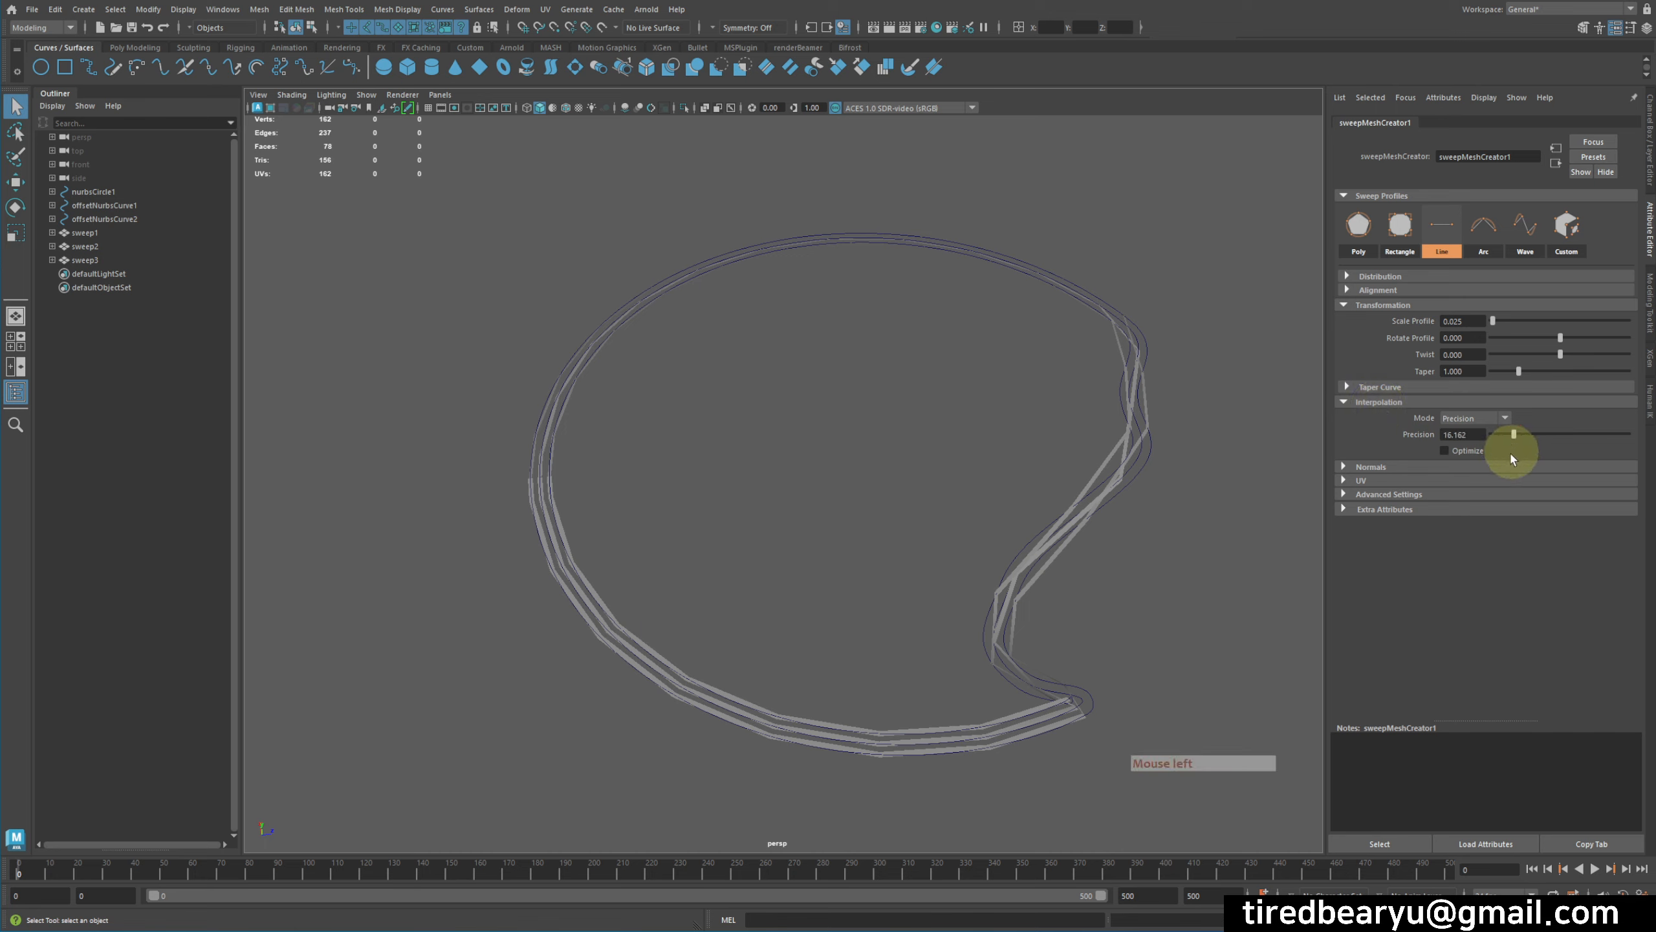
pyautogui.hotkey('ctrl', 'z')
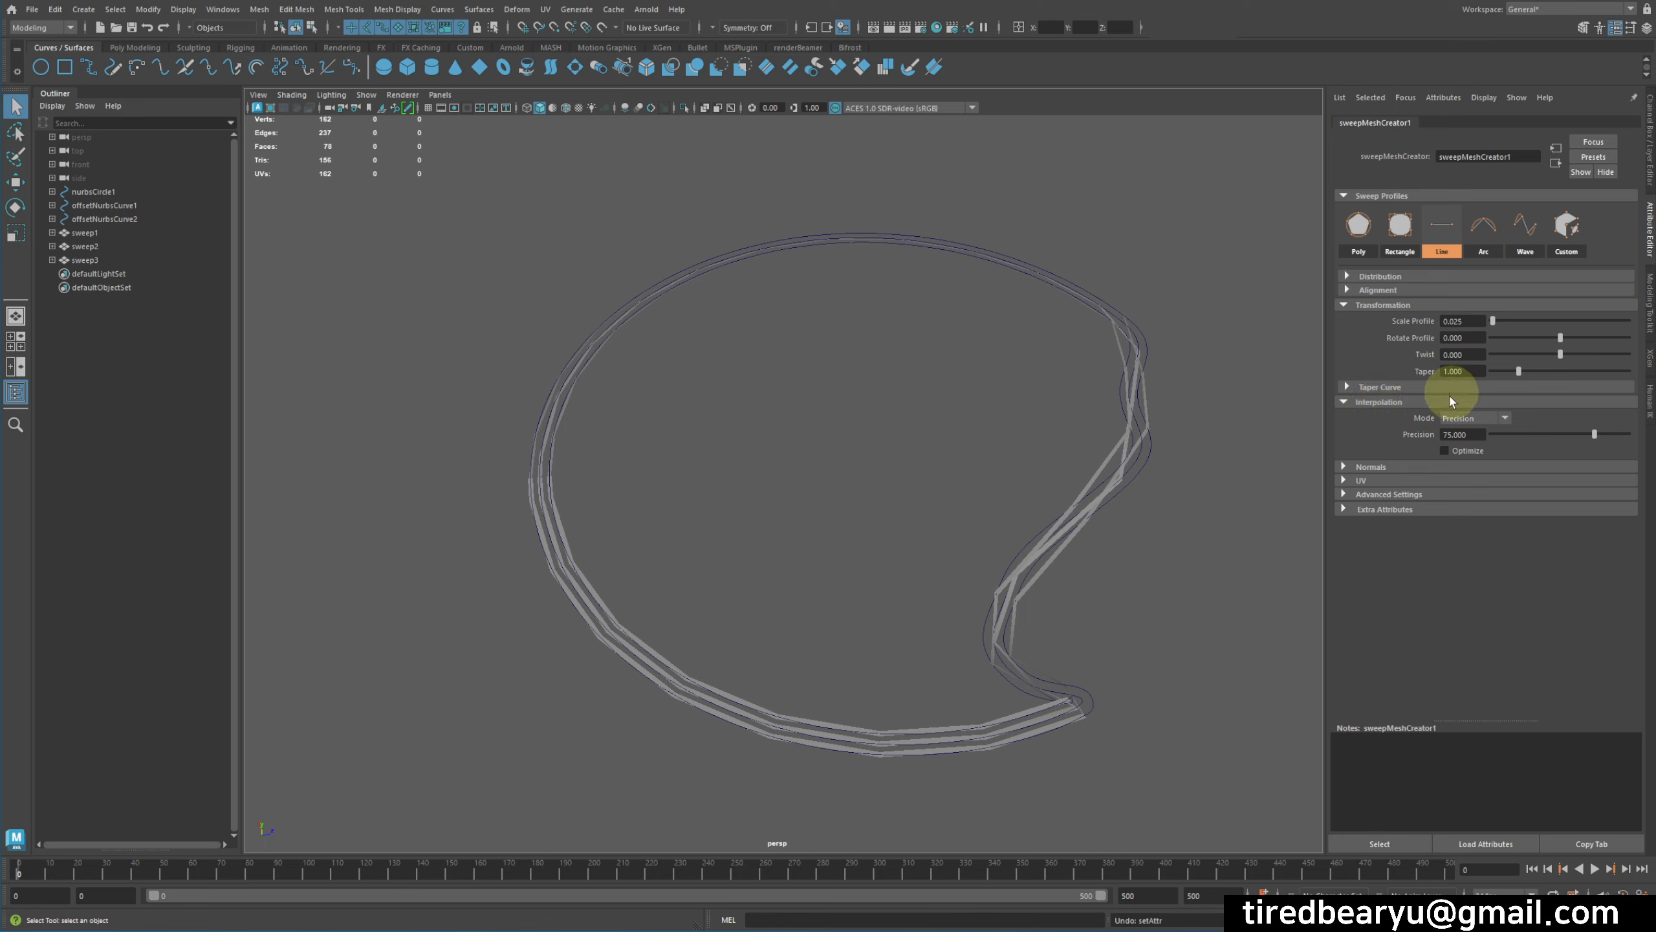
pyautogui.click(1467, 421)
pyautogui.click(1498, 430)
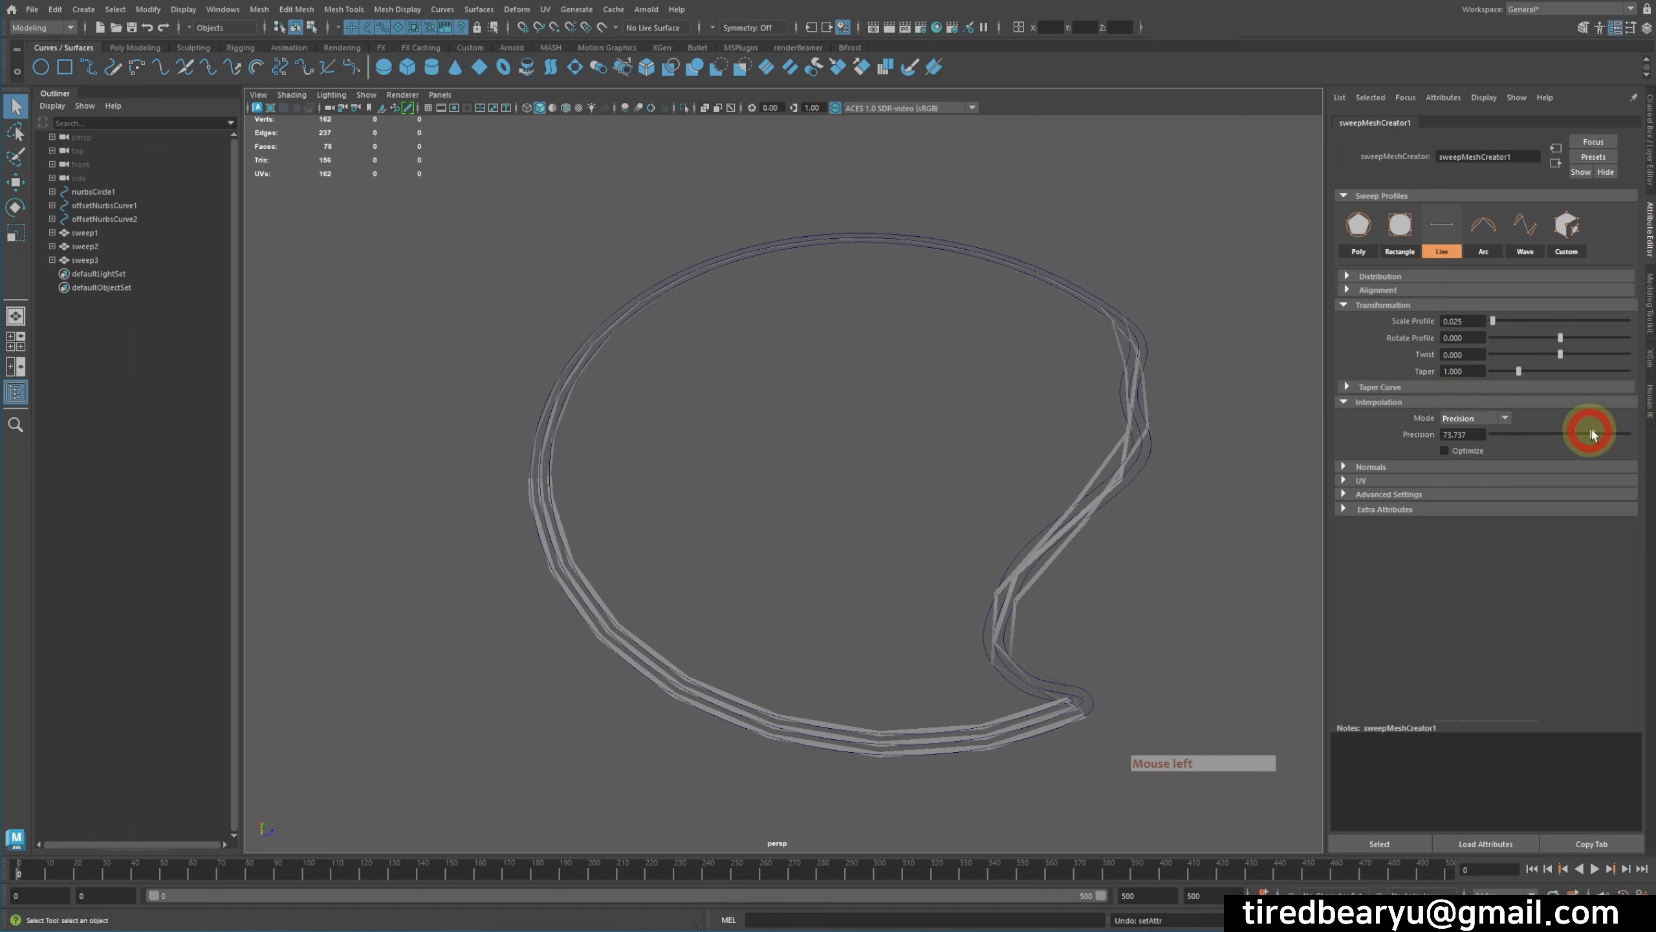
pyautogui.moveTo(1592, 434); pyautogui.dragTo(1638, 437)
pyautogui.hotkey('ctrl', 'z')
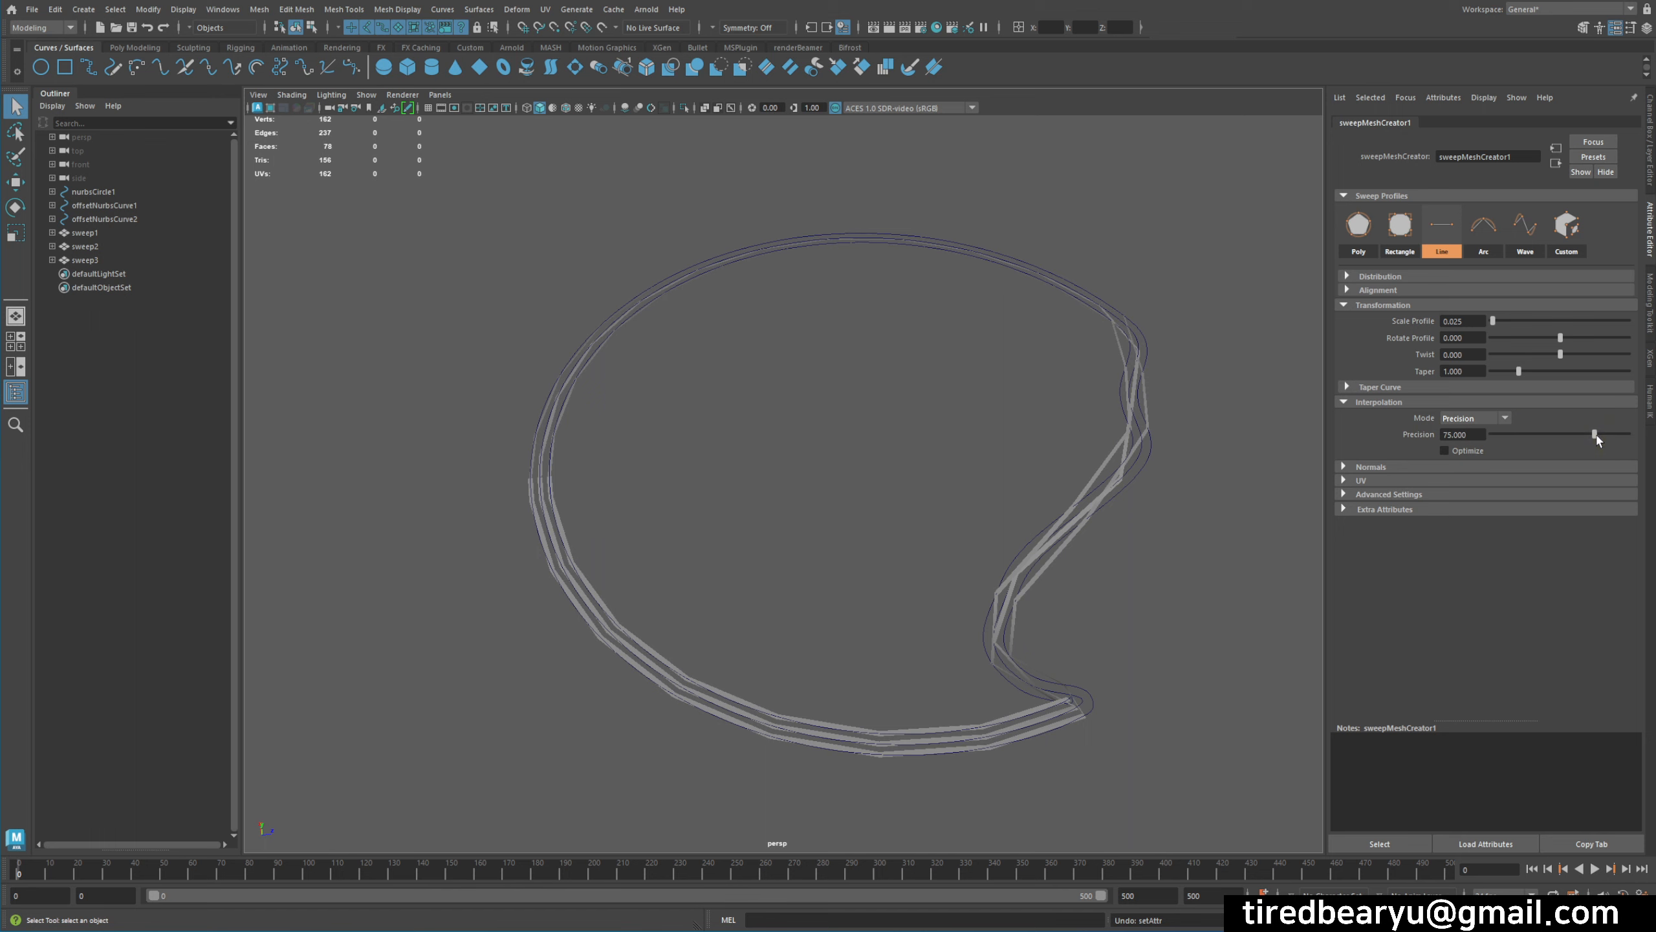
# Step: Raise the sweep's interpolation Precision to 94.444
pyautogui.moveTo(1605, 431); pyautogui.dragTo(1623, 434)
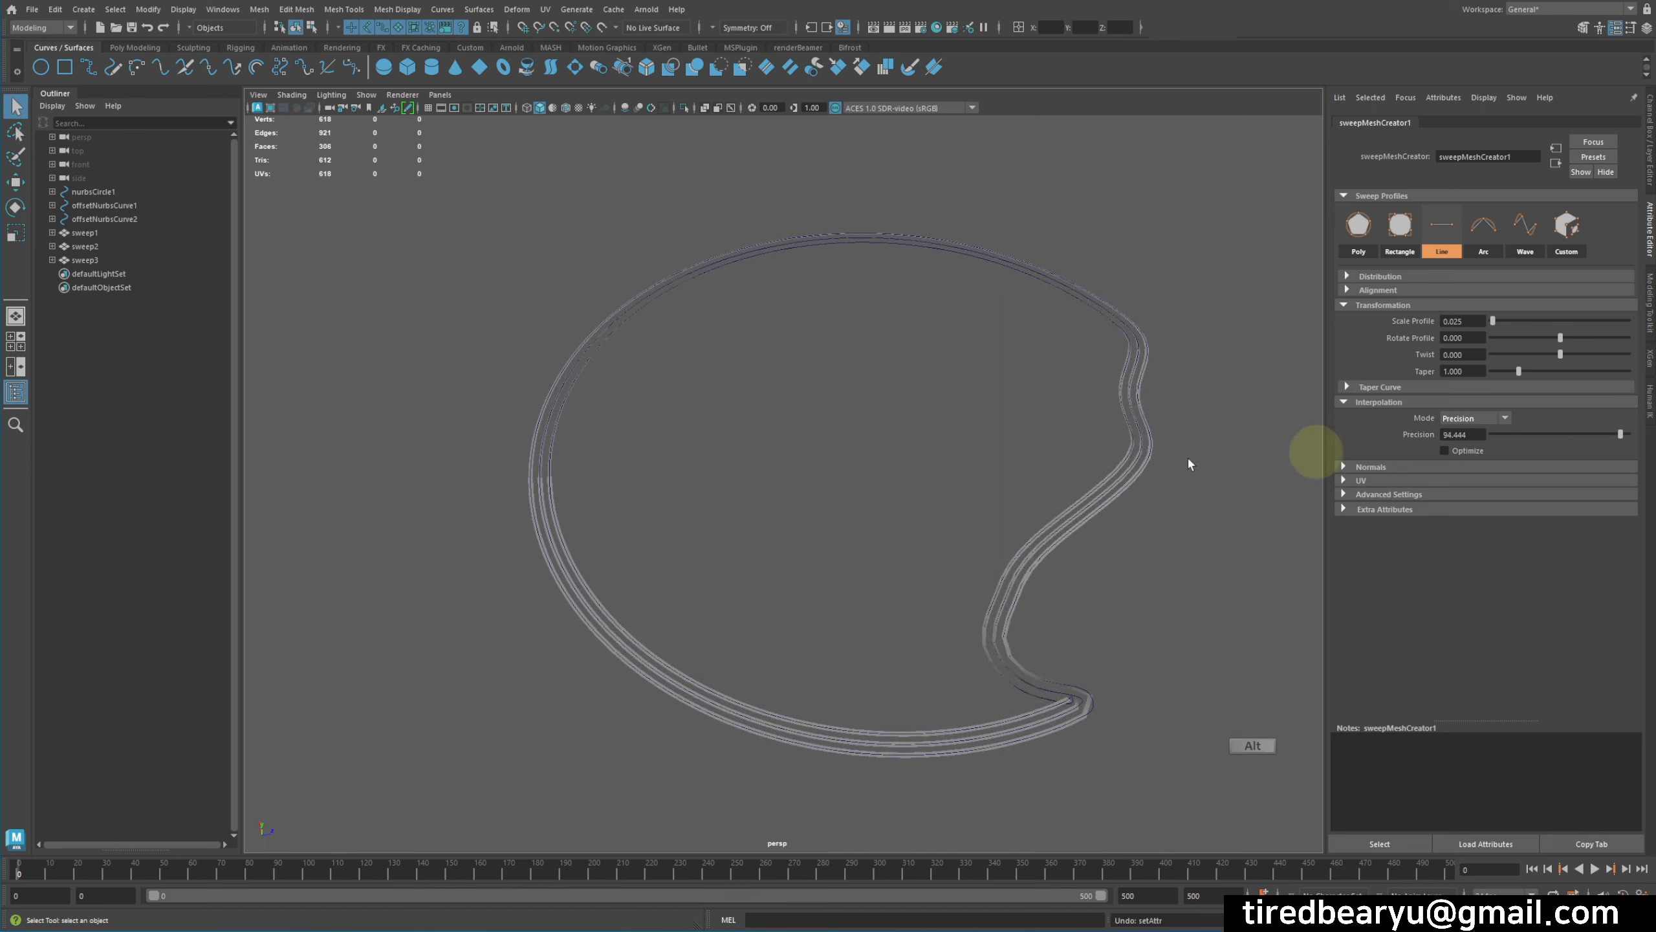
pyautogui.keyDown('alt'); pyautogui.moveTo(1050, 475); pyautogui.dragTo(917, 444); pyautogui.keyUp('alt')
pyautogui.keyDown('alt'); pyautogui.moveTo(920, 445); pyautogui.dragTo(1098, 480, button='right'); pyautogui.keyUp('alt')
pyautogui.keyDown('alt'); pyautogui.moveTo(1098, 481); pyautogui.dragTo(1057, 392, button='middle'); pyautogui.keyUp('alt')
pyautogui.keyDown('alt'); pyautogui.moveTo(958, 418); pyautogui.dragTo(1076, 429); pyautogui.keyUp('alt')
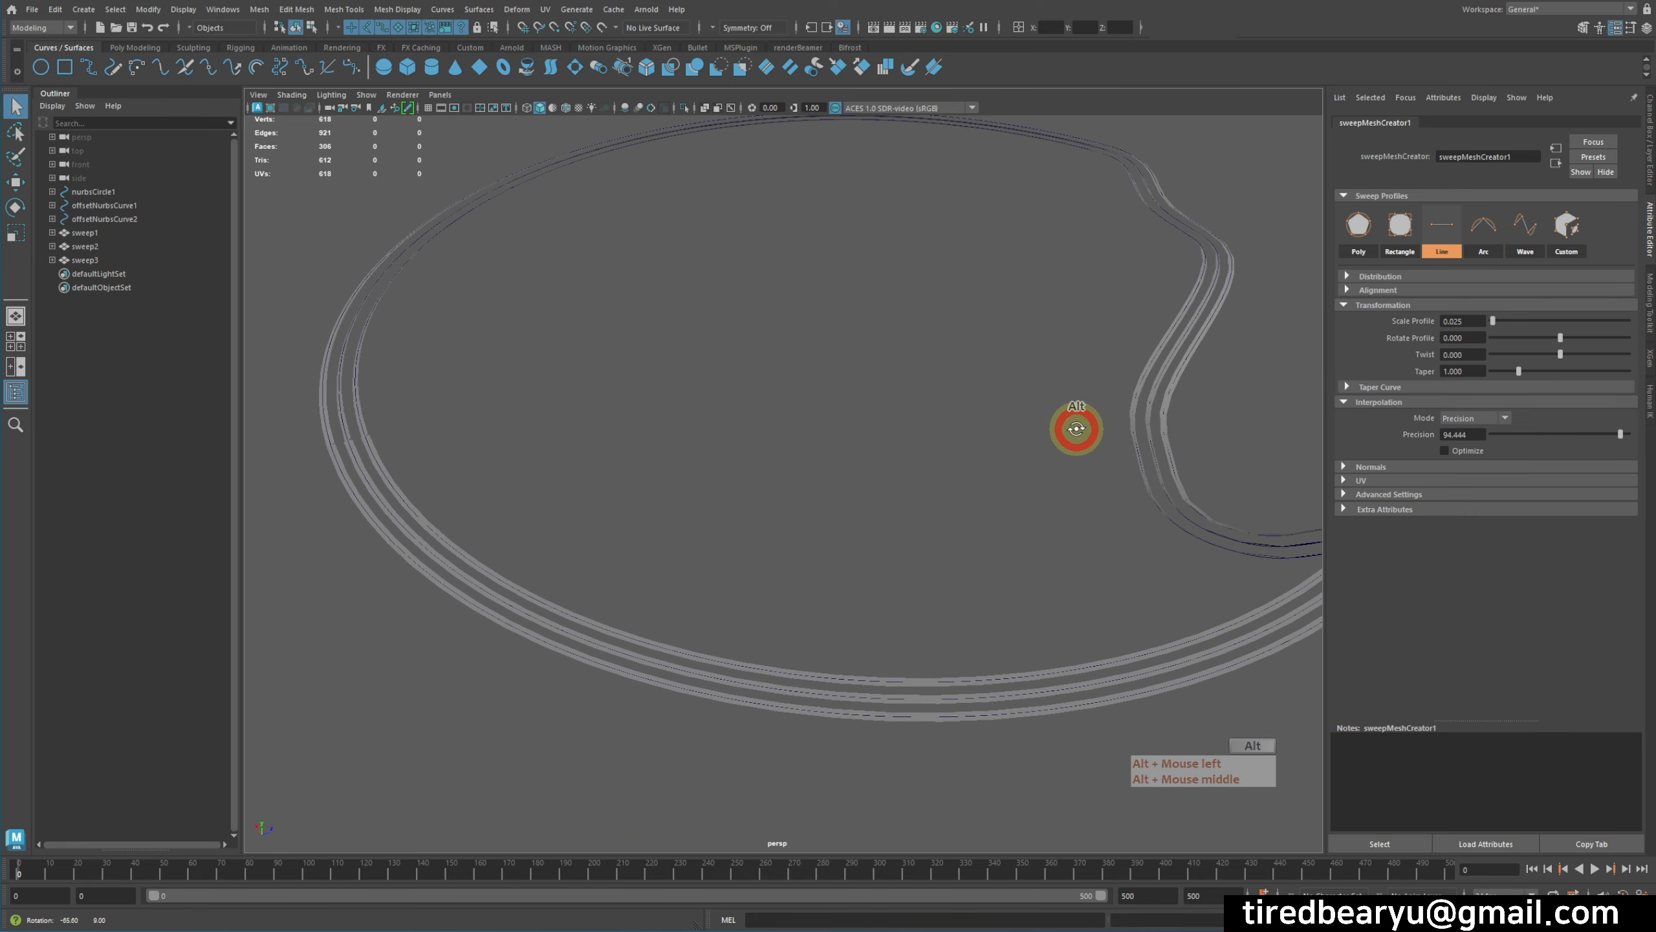
pyautogui.keyDown('alt'); pyautogui.moveTo(1076, 429); pyautogui.dragTo(902, 485, button='right'); pyautogui.keyUp('alt')
pyautogui.keyDown('alt'); pyautogui.moveTo(902, 484); pyautogui.dragTo(1058, 580); pyautogui.keyUp('alt')
pyautogui.keyDown('alt'); pyautogui.moveTo(1057, 581); pyautogui.dragTo(1070, 610, button='right'); pyautogui.keyUp('alt')
# Step: Try moving a group of control vertices on the three source curves, and undo the move
pyautogui.click(155, 231)
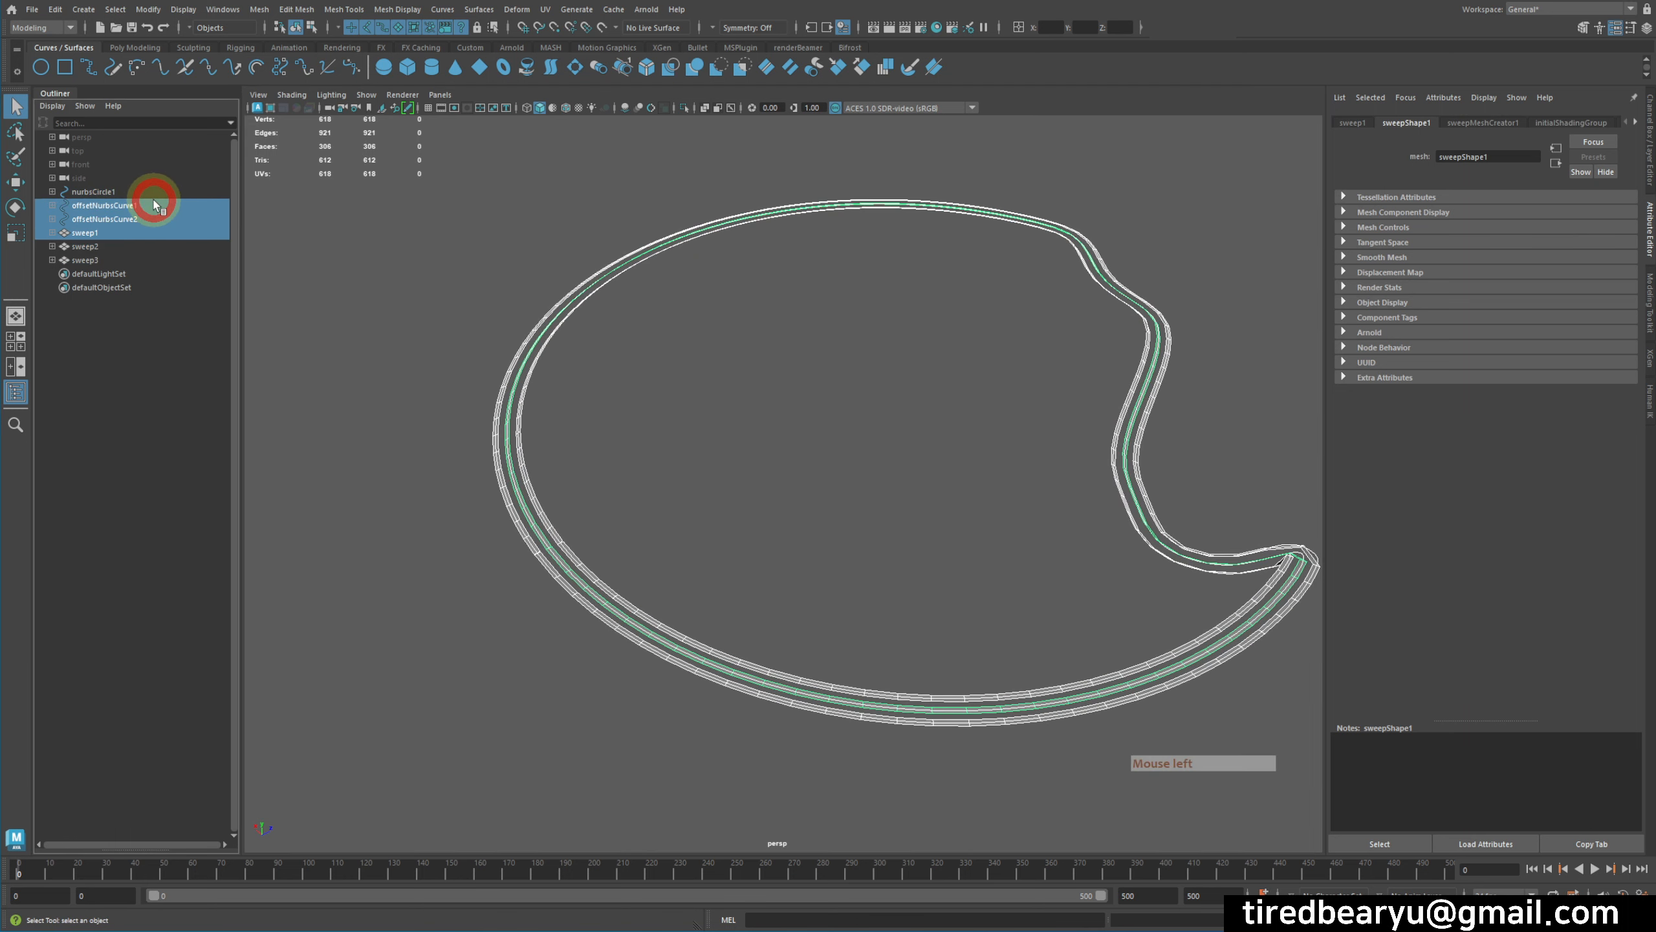
pyautogui.click(149, 191)
pyautogui.keyDown('shift'); pyautogui.click(162, 217); pyautogui.keyUp('shift')
pyautogui.press('w')
pyautogui.keyDown('alt'); pyautogui.moveTo(1083, 476); pyautogui.dragTo(1061, 463); pyautogui.keyUp('alt')
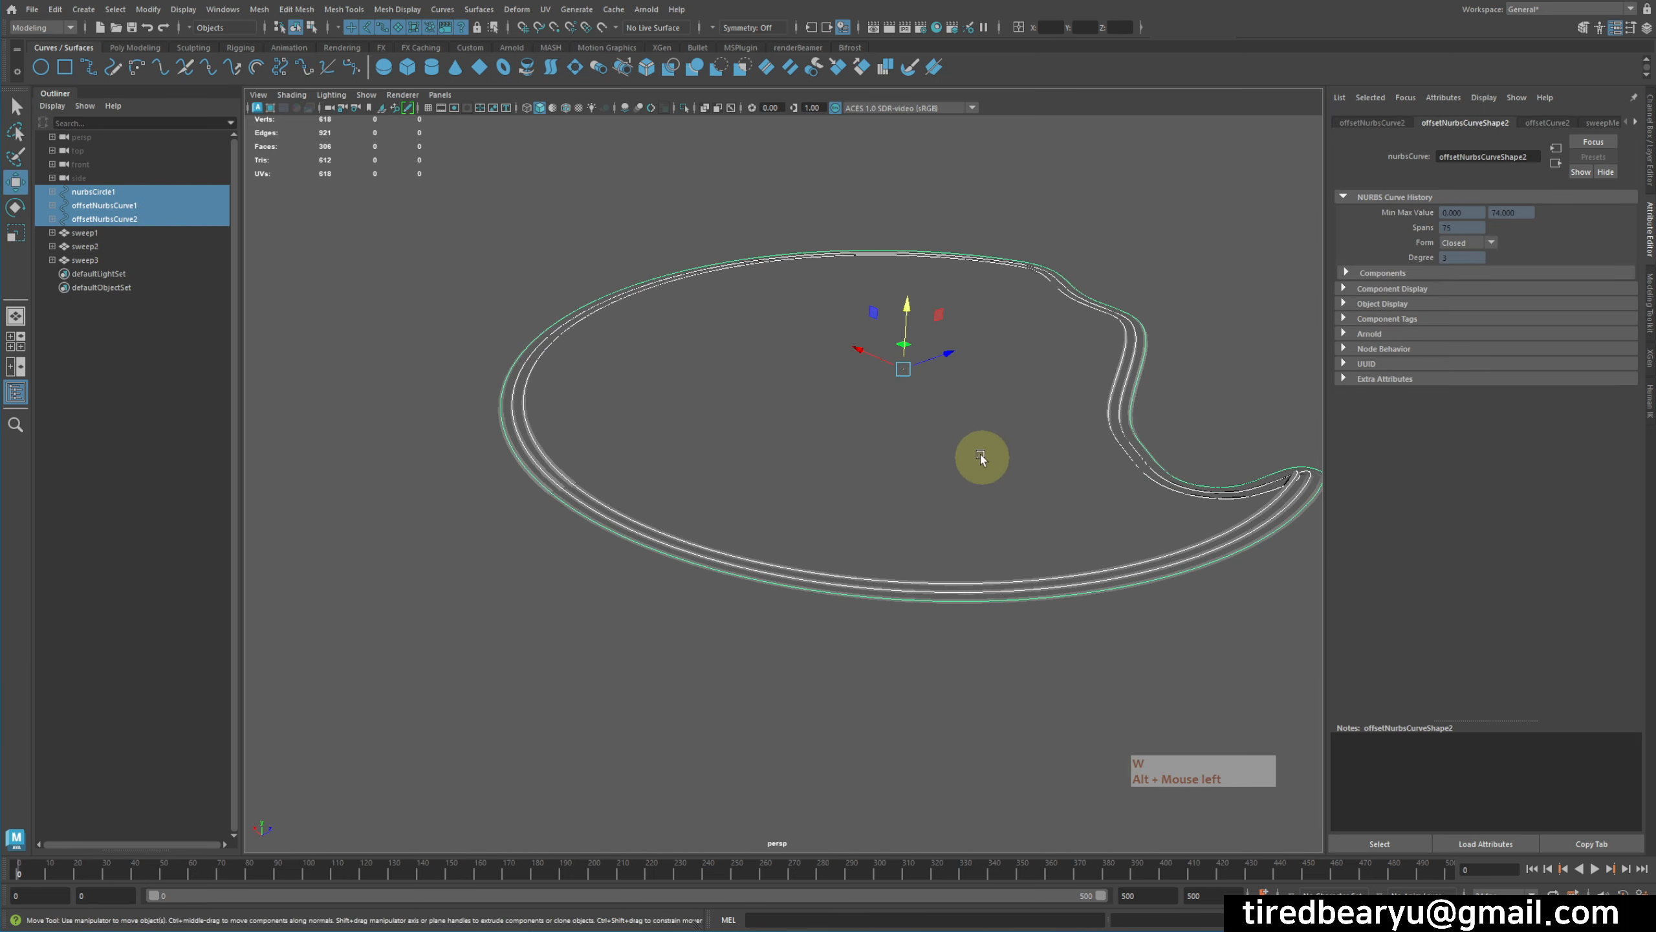
pyautogui.moveTo(977, 452); pyautogui.dragTo(897, 450, button='right')
pyautogui.moveTo(702, 463); pyautogui.dragTo(848, 706)
pyautogui.press('w')
pyautogui.moveTo(851, 722); pyautogui.dragTo(836, 602, button='middle')
pyautogui.hotkey('ctrl', 'z')
# Step: Return from control vertex editing to object selection and select the outer sweep mesh
pyautogui.keyDown('alt'); pyautogui.moveTo(793, 568); pyautogui.dragTo(834, 588); pyautogui.keyUp('alt')
pyautogui.moveTo(808, 413); pyautogui.dragTo(828, 401, button='right')
pyautogui.click(884, 418)
pyautogui.moveTo(890, 542); pyautogui.dragTo(927, 728)
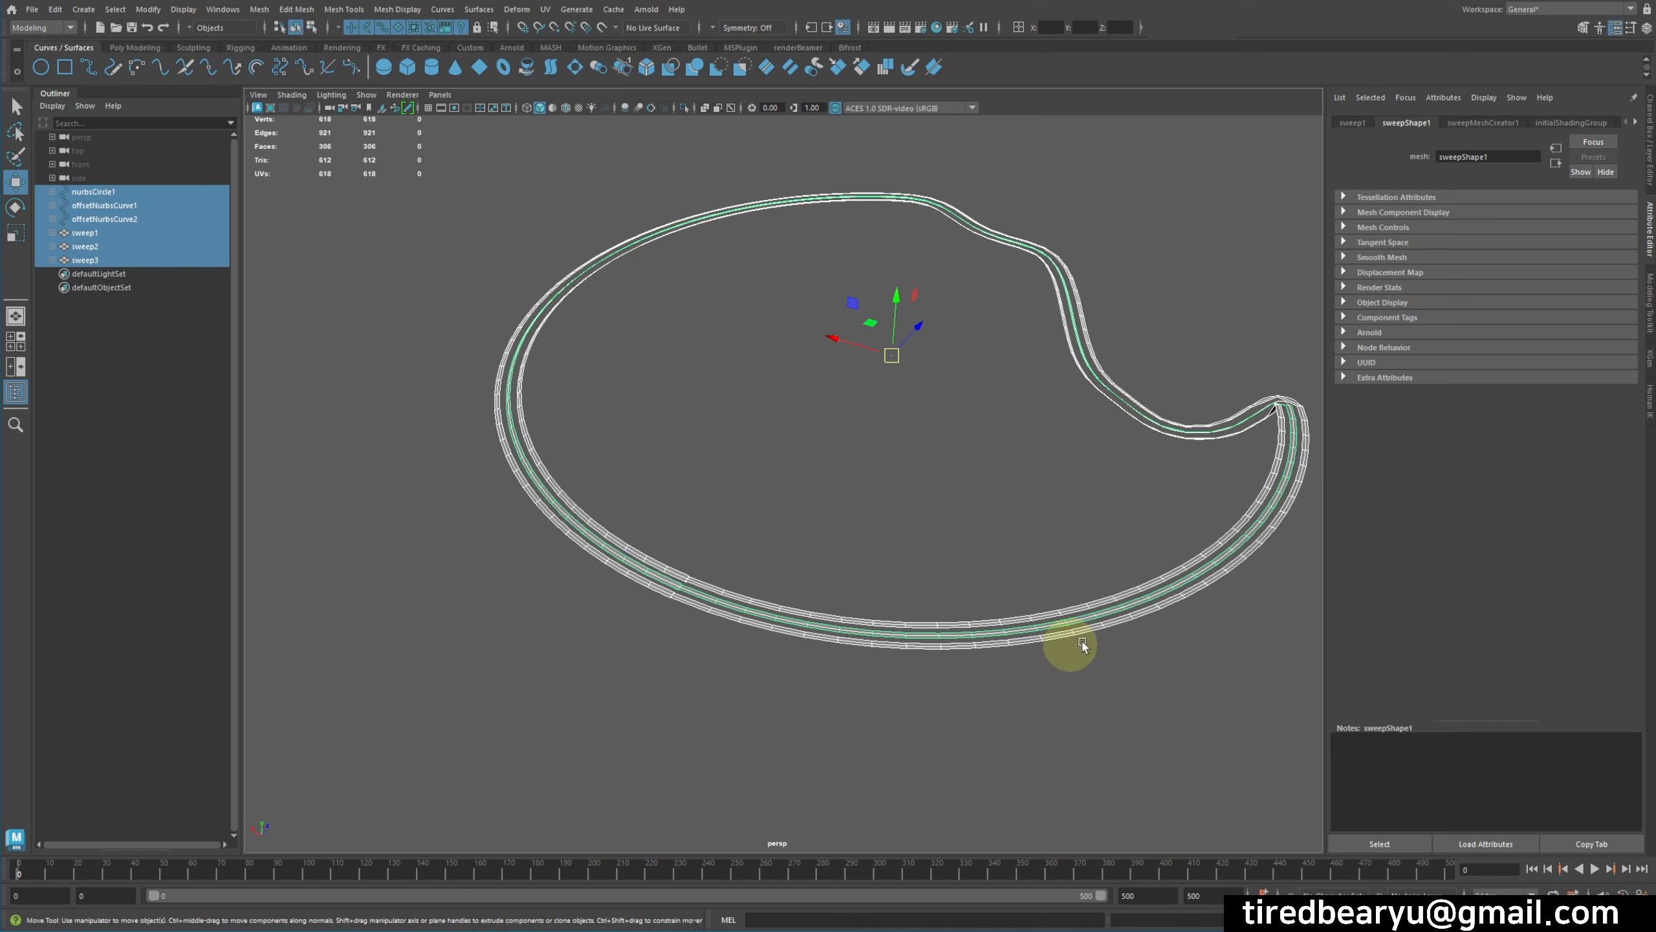
pyautogui.click(1114, 634)
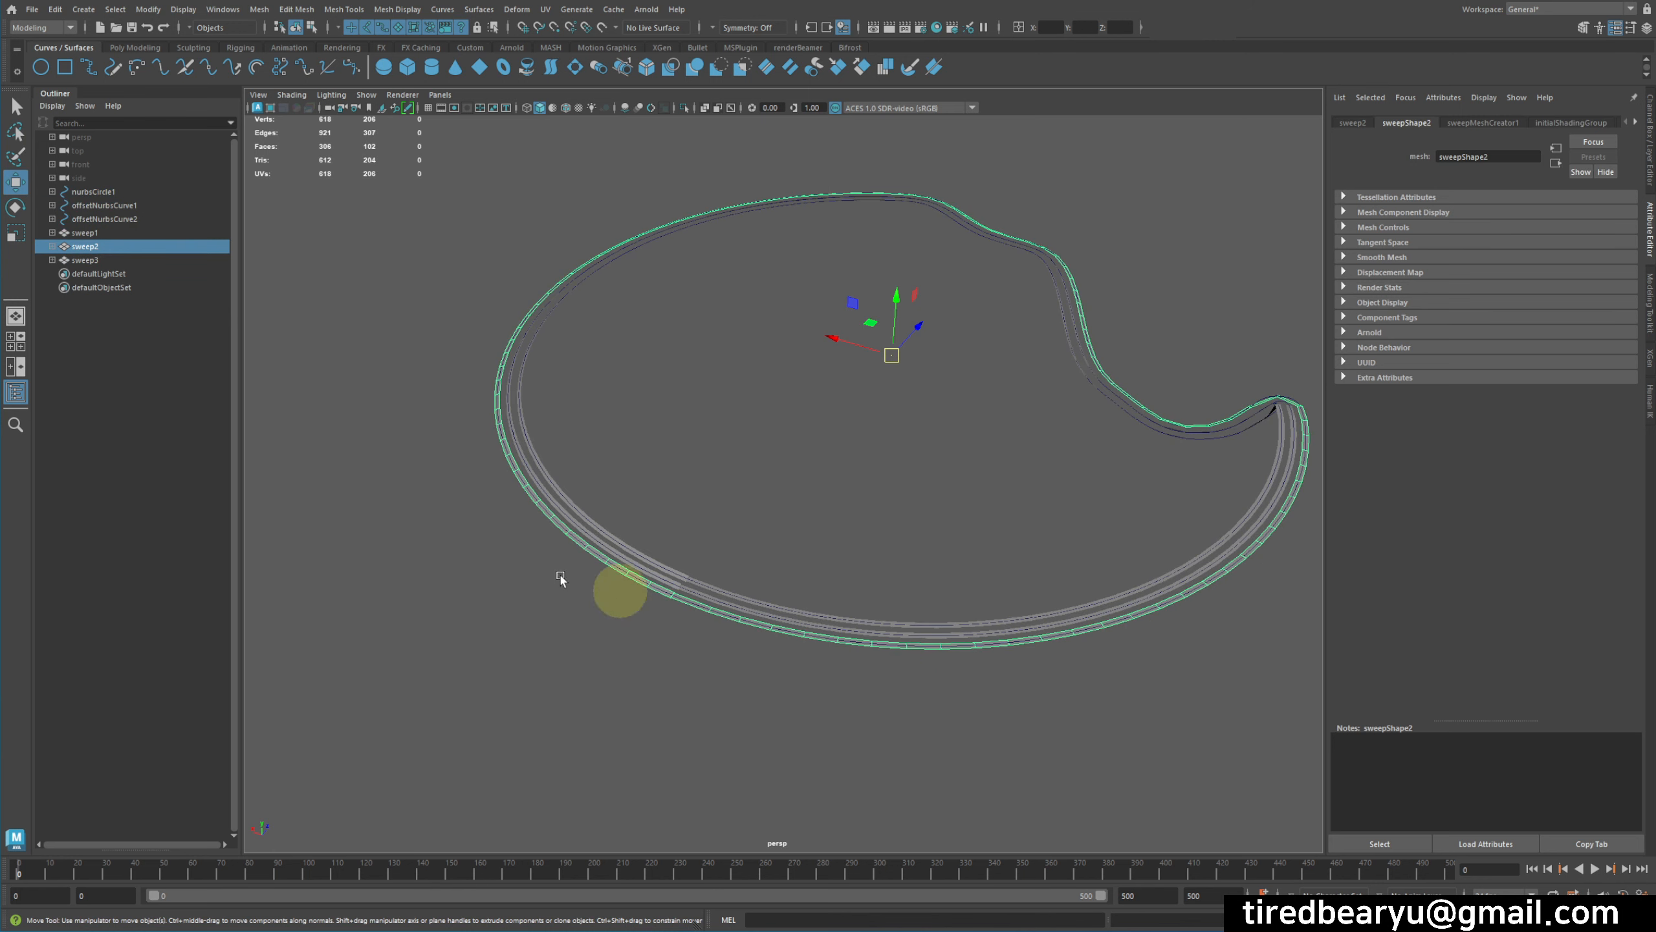
# Step: Select nurbsCircle1, offsetNurbsCurve1 and offsetNurbsCurve2, and add a nonlinear Wave deformer to them
pyautogui.moveTo(112, 220); pyautogui.dragTo(112, 191)
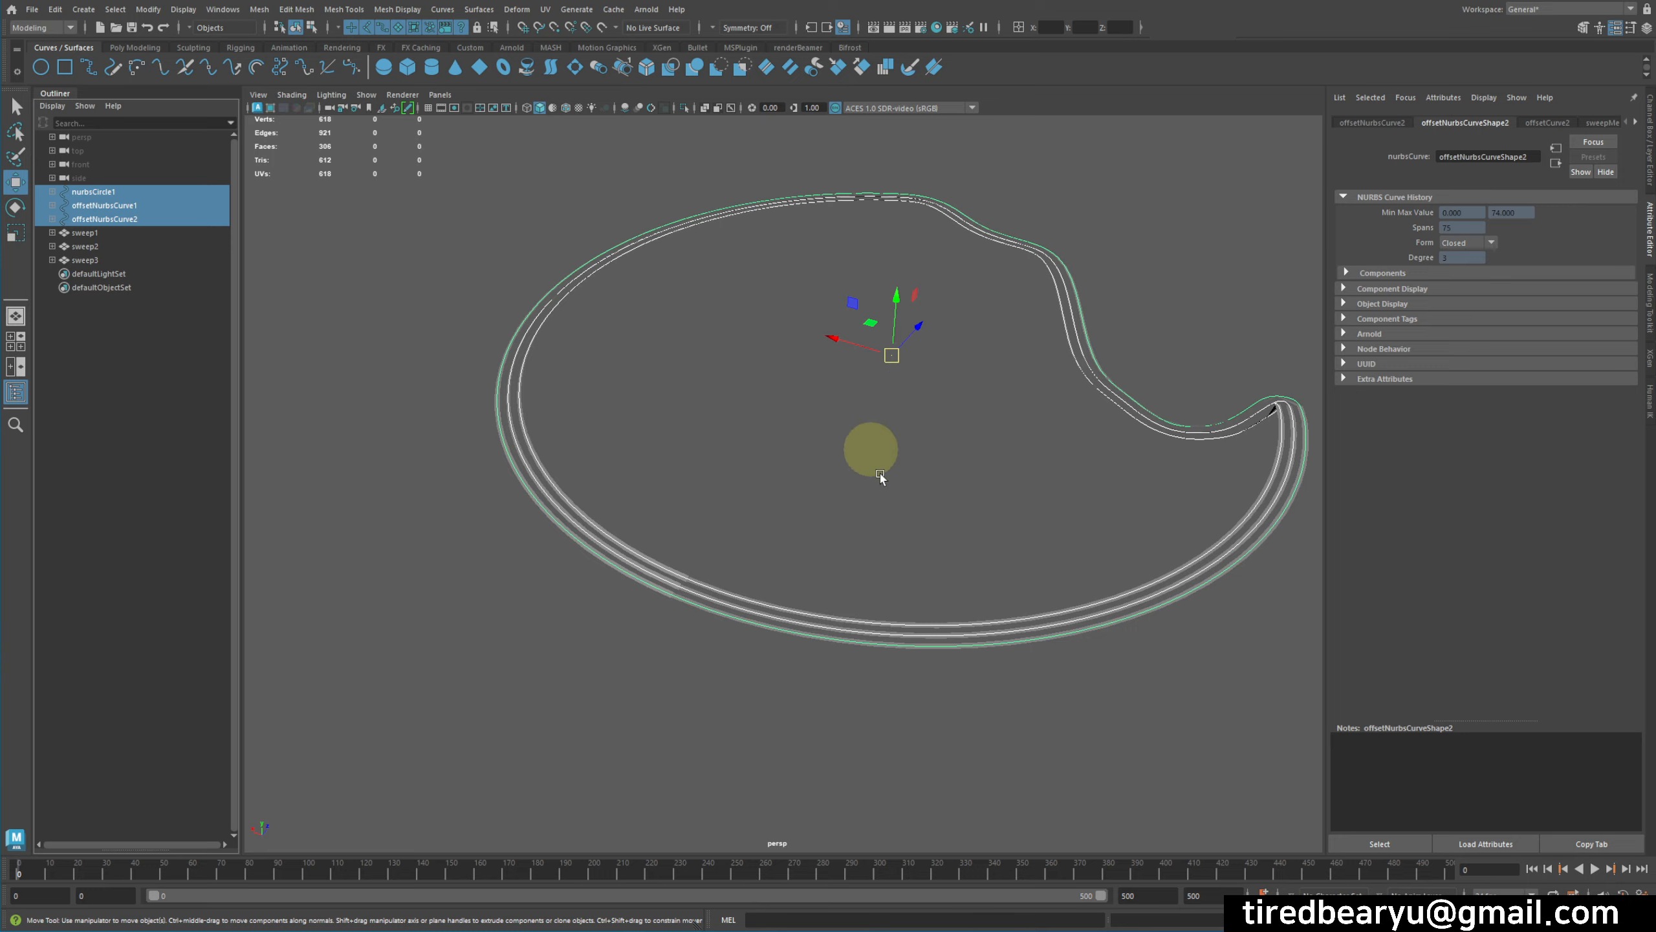
pyautogui.keyDown('alt'); pyautogui.moveTo(942, 564); pyautogui.dragTo(911, 552); pyautogui.keyUp('alt')
pyautogui.keyDown('alt'); pyautogui.moveTo(911, 552); pyautogui.dragTo(774, 545, button='right'); pyautogui.keyUp('alt')
pyautogui.keyDown('alt'); pyautogui.moveTo(775, 545); pyautogui.dragTo(785, 580, button='middle'); pyautogui.keyUp('alt')
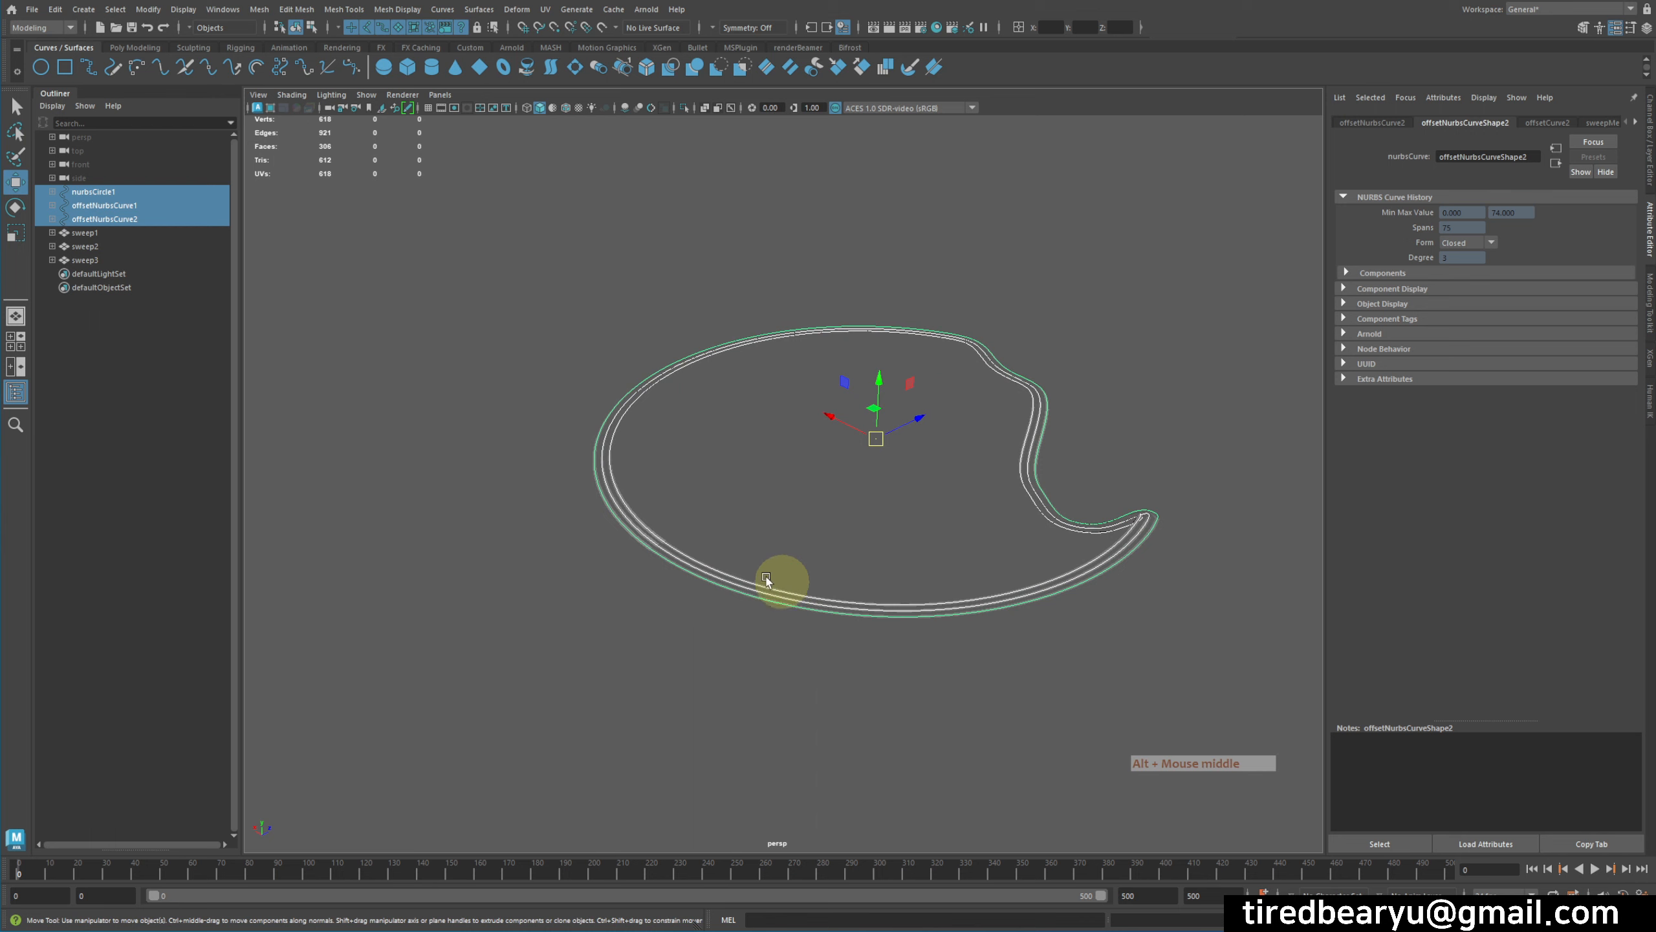
pyautogui.keyDown('alt'); pyautogui.moveTo(1001, 549); pyautogui.dragTo(932, 541); pyautogui.keyUp('alt')
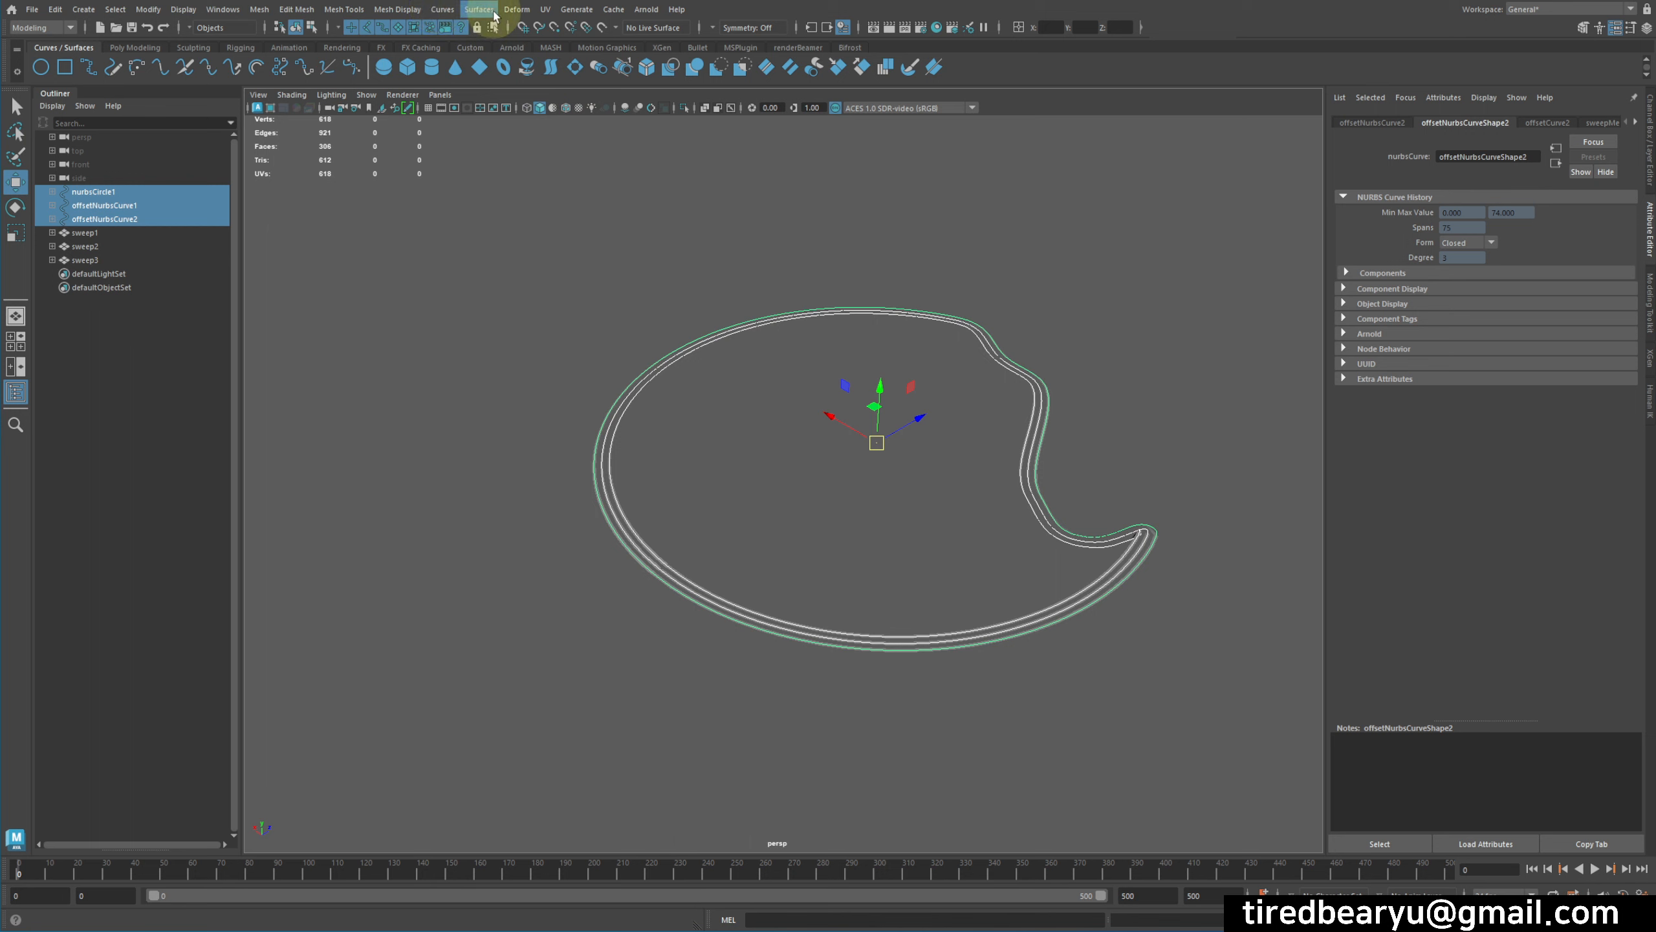
pyautogui.click(515, 10)
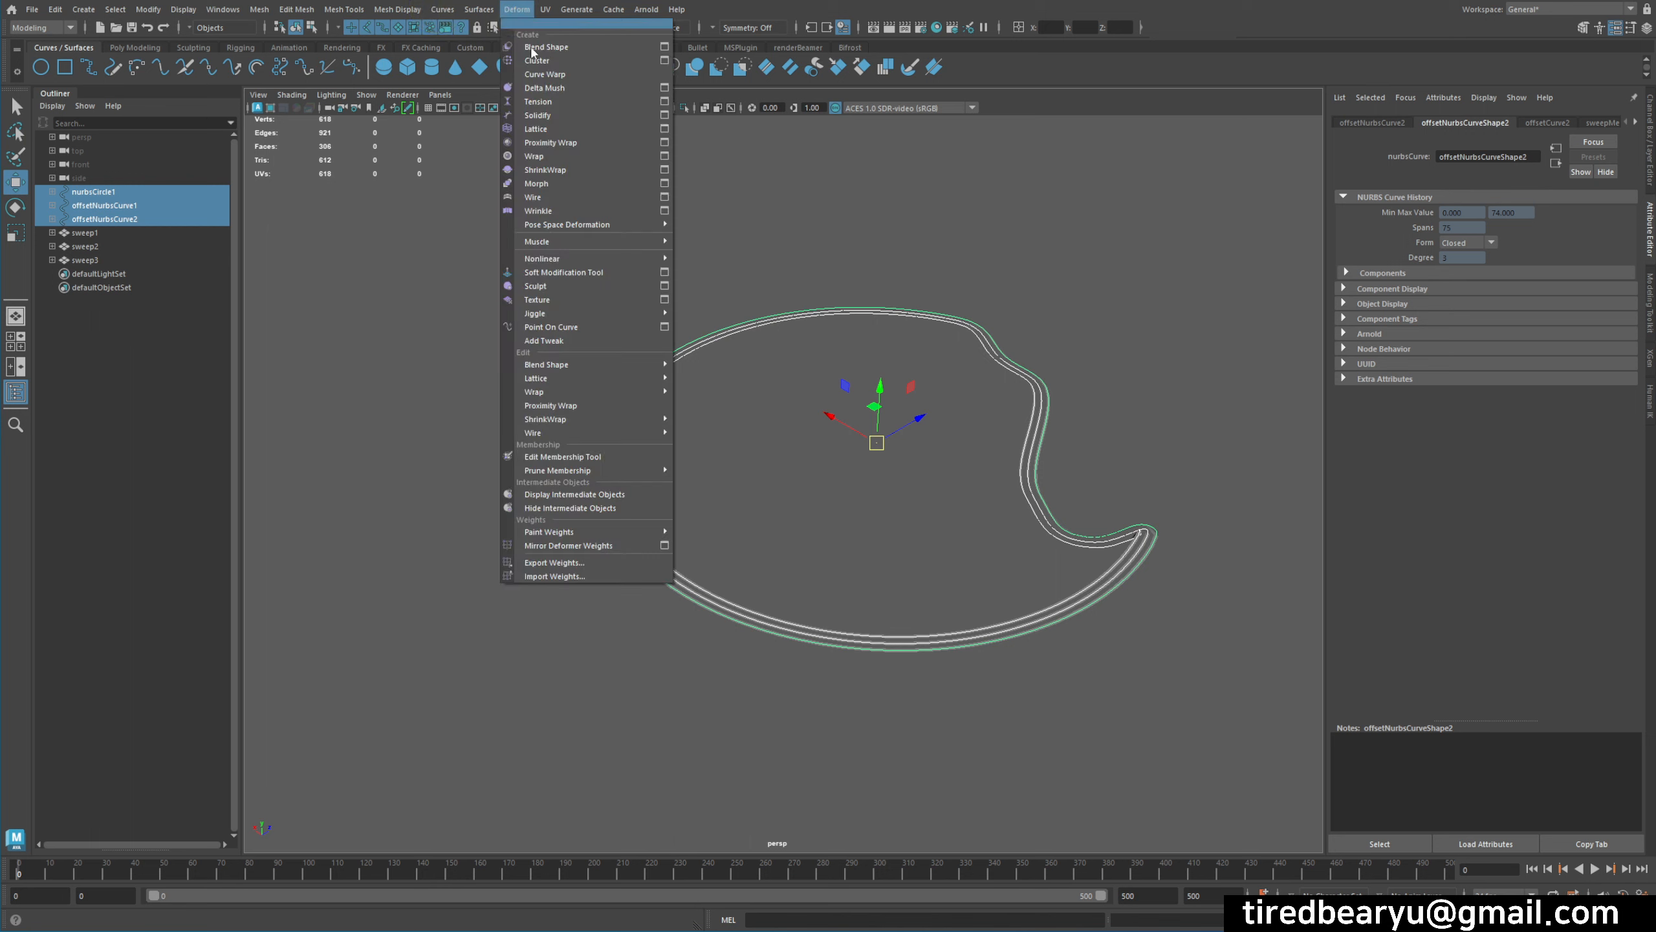
pyautogui.moveTo(623, 264)
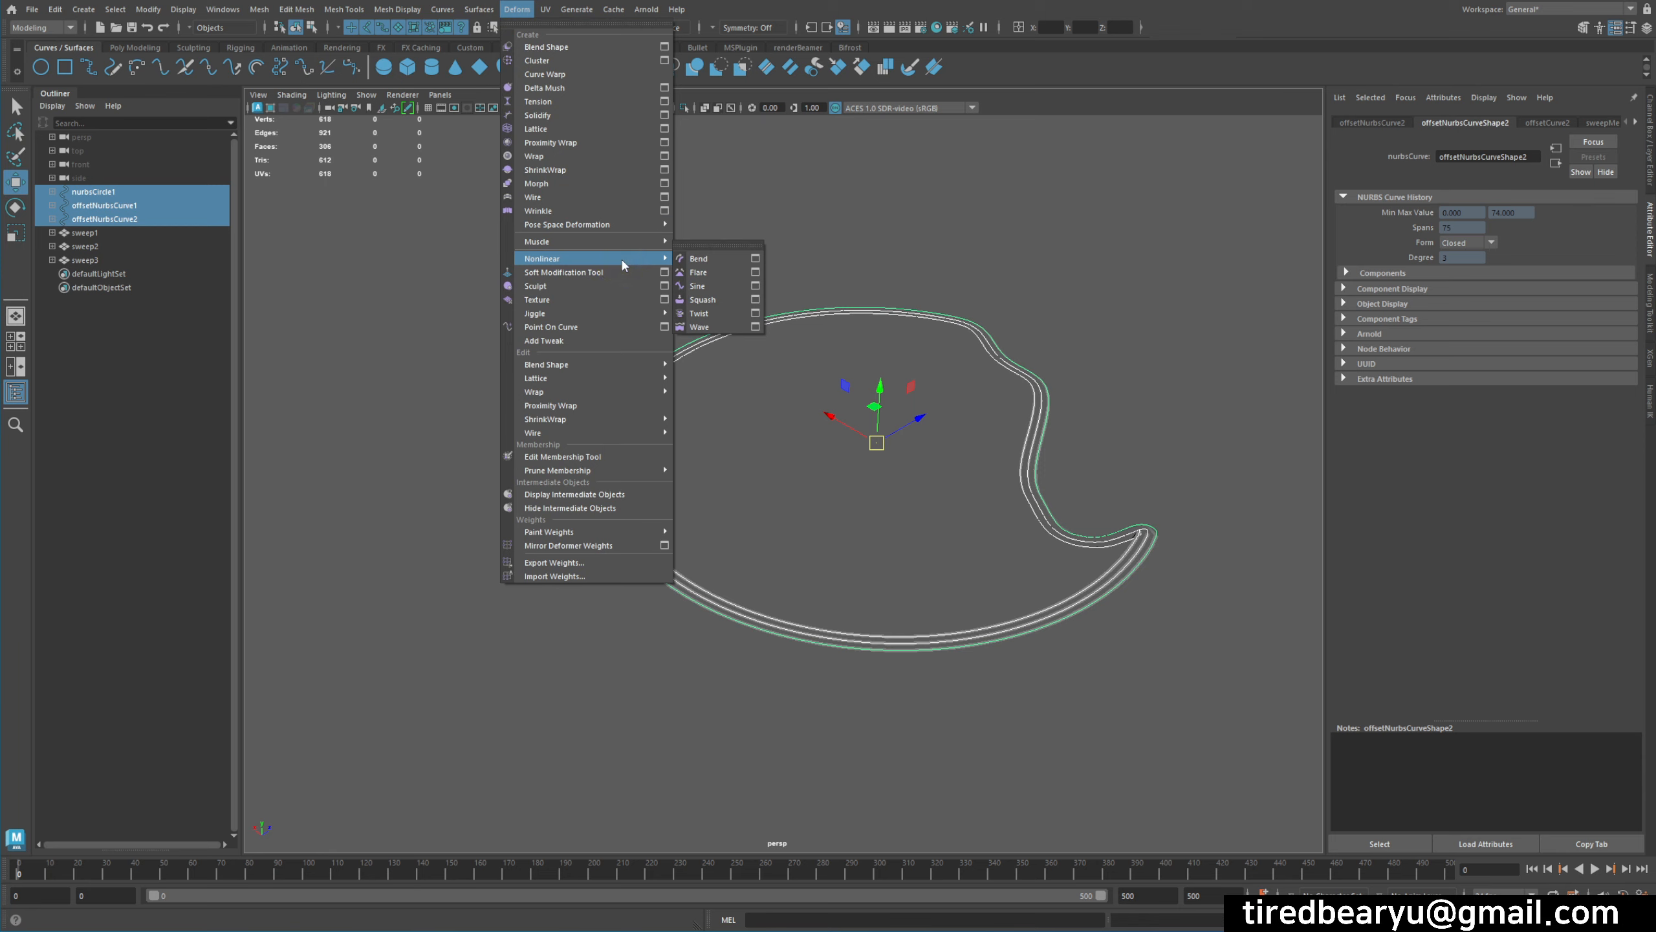
pyautogui.click(714, 320)
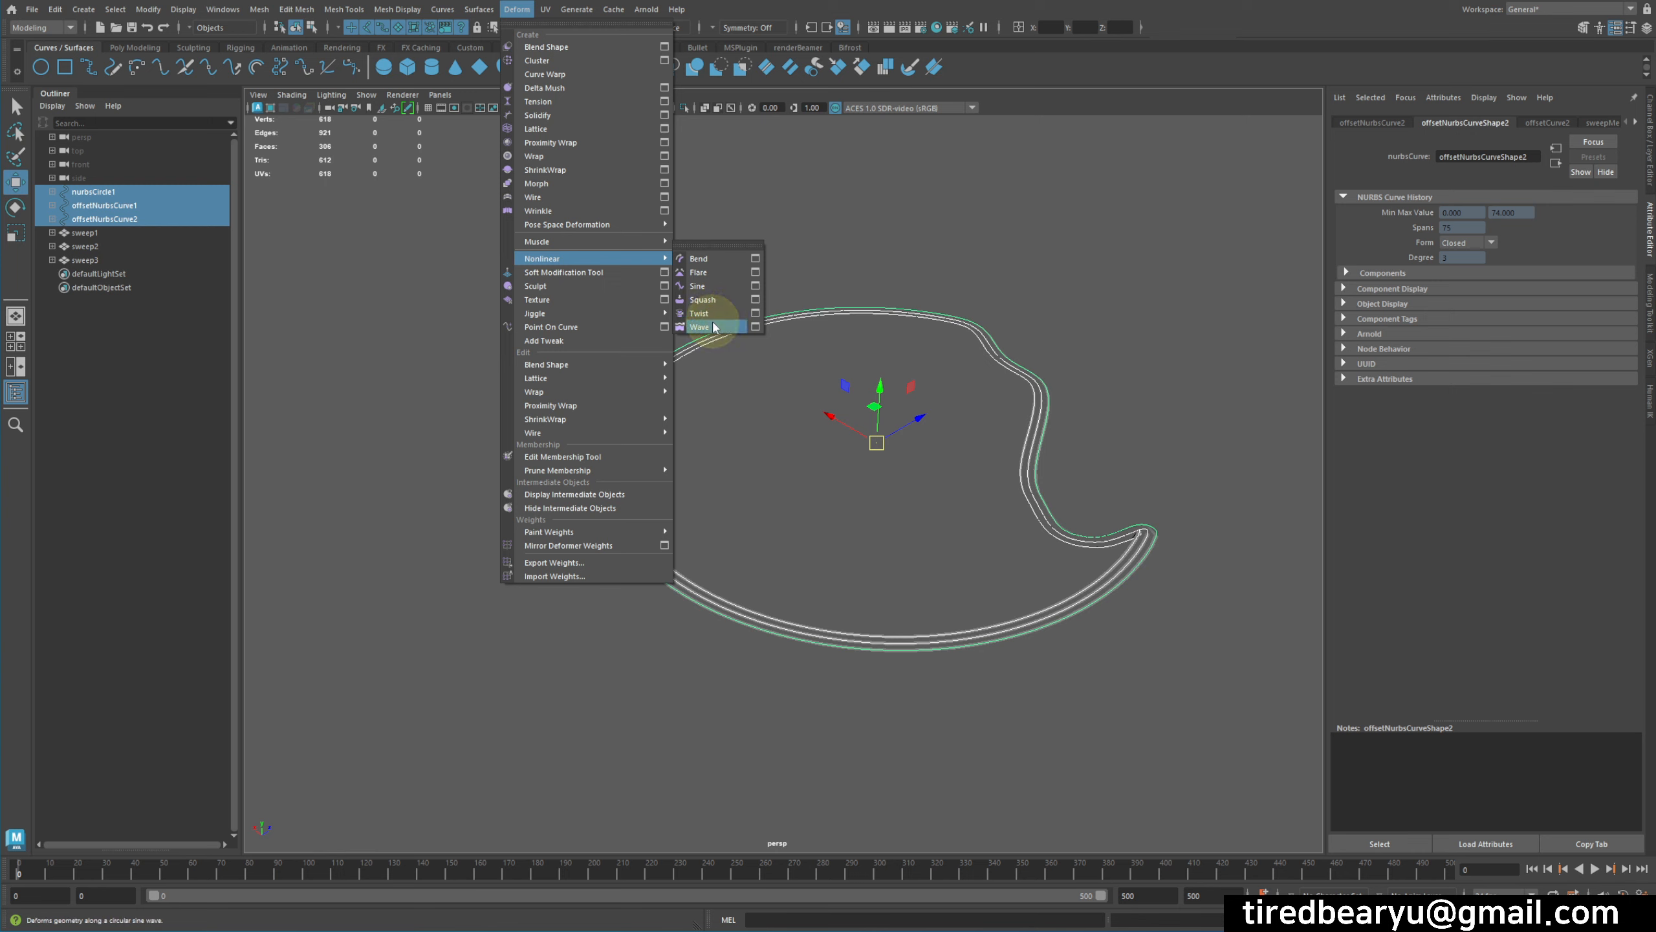
pyautogui.click(714, 328)
pyautogui.keyDown('alt'); pyautogui.moveTo(714, 327); pyautogui.dragTo(985, 442); pyautogui.keyUp('alt')
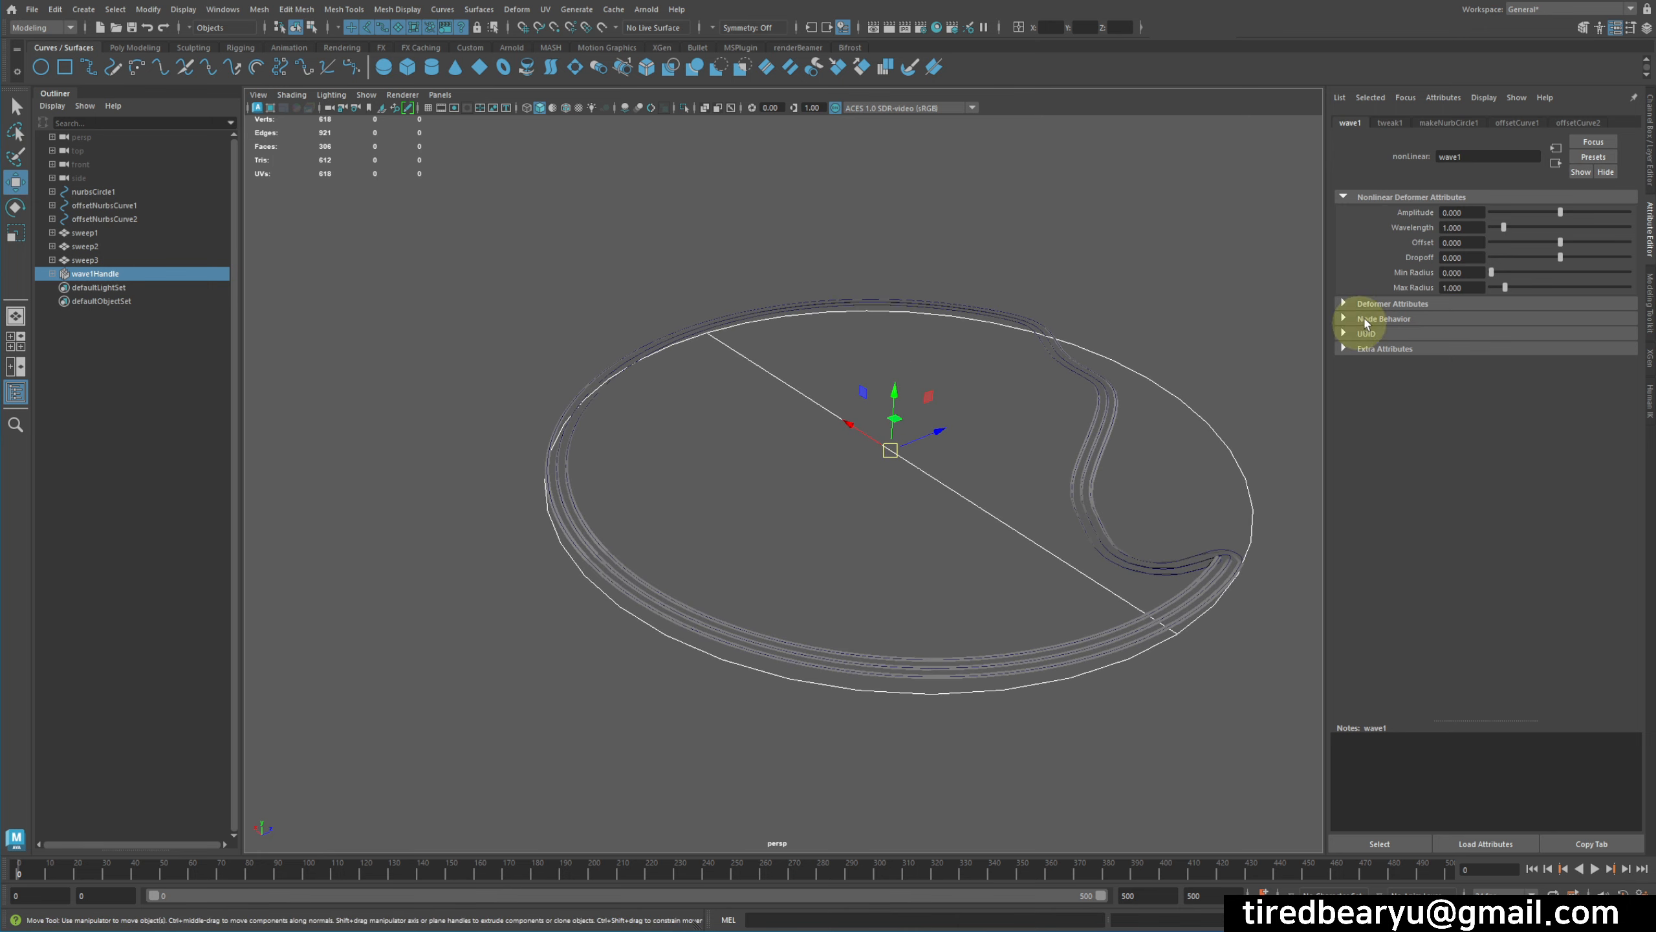
# Step: Set the Wave deformer's Amplitude to -0.050 and its Wavelength to 0.149
pyautogui.moveTo(1558, 218); pyautogui.dragTo(1560, 220)
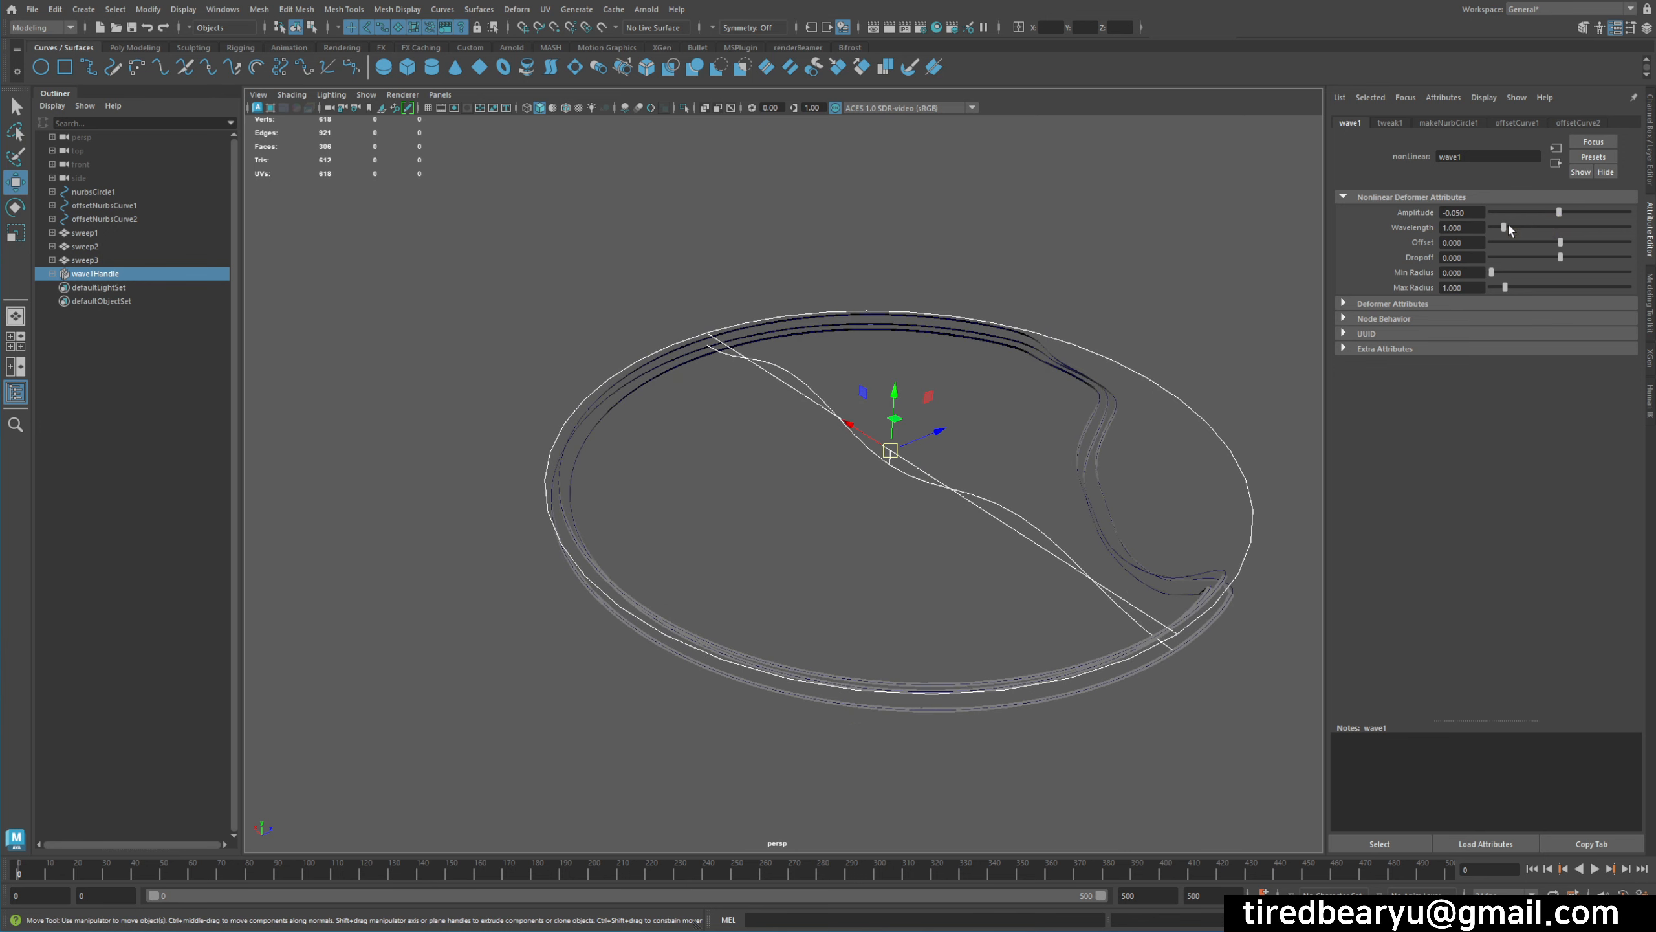
pyautogui.moveTo(1507, 227); pyautogui.dragTo(1492, 228)
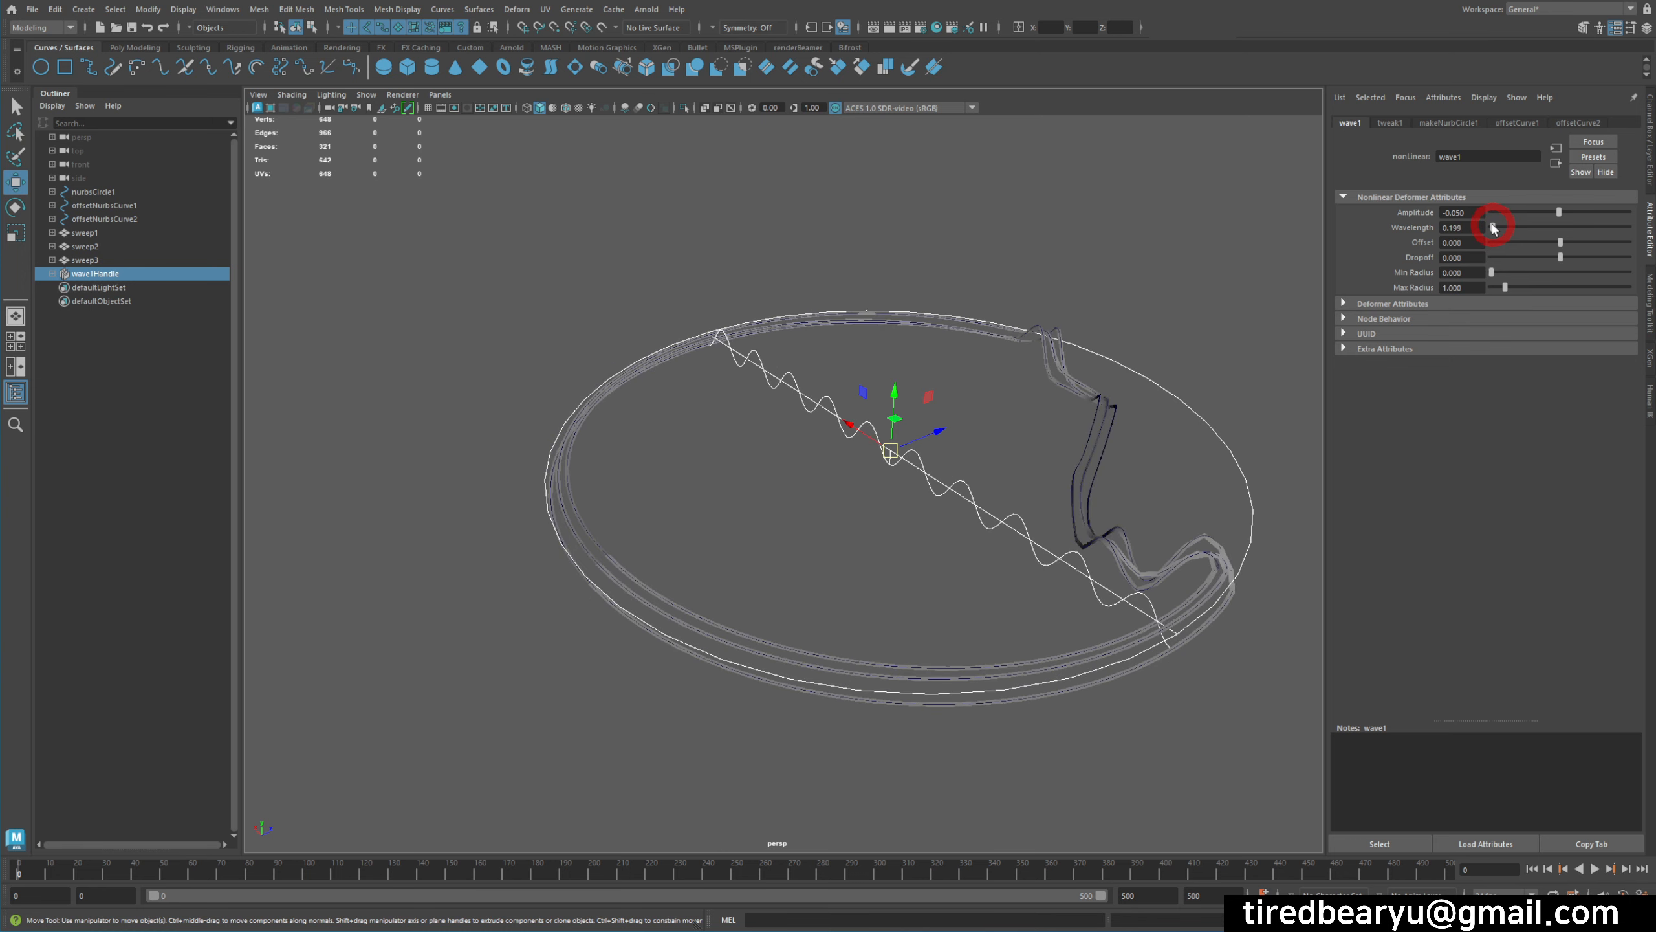
pyautogui.keyDown('alt'); pyautogui.moveTo(1108, 251); pyautogui.dragTo(1122, 257); pyautogui.keyUp('alt')
pyautogui.keyDown('alt'); pyautogui.moveTo(1122, 257); pyautogui.dragTo(1185, 262, button='right'); pyautogui.keyUp('alt')
pyautogui.keyDown('alt'); pyautogui.moveTo(1186, 262); pyautogui.dragTo(1142, 286, button='middle'); pyautogui.keyUp('alt')
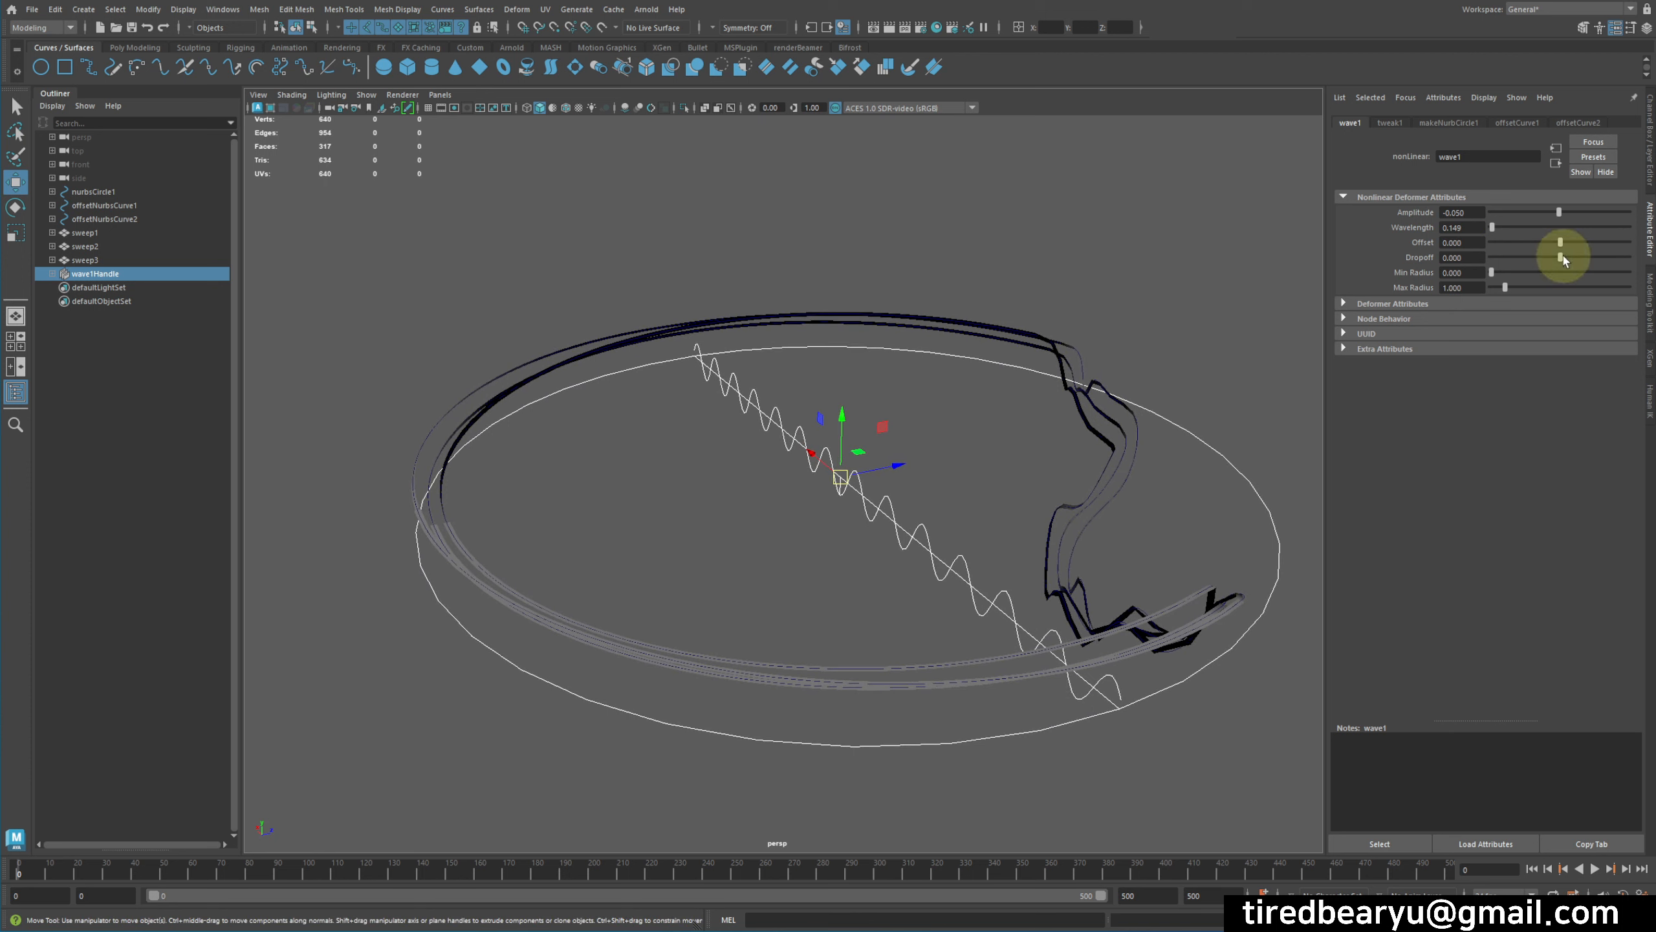
# Step: Set the Wave deformer's Dropoff to 1.000
pyautogui.moveTo(1561, 257); pyautogui.dragTo(1650, 258)
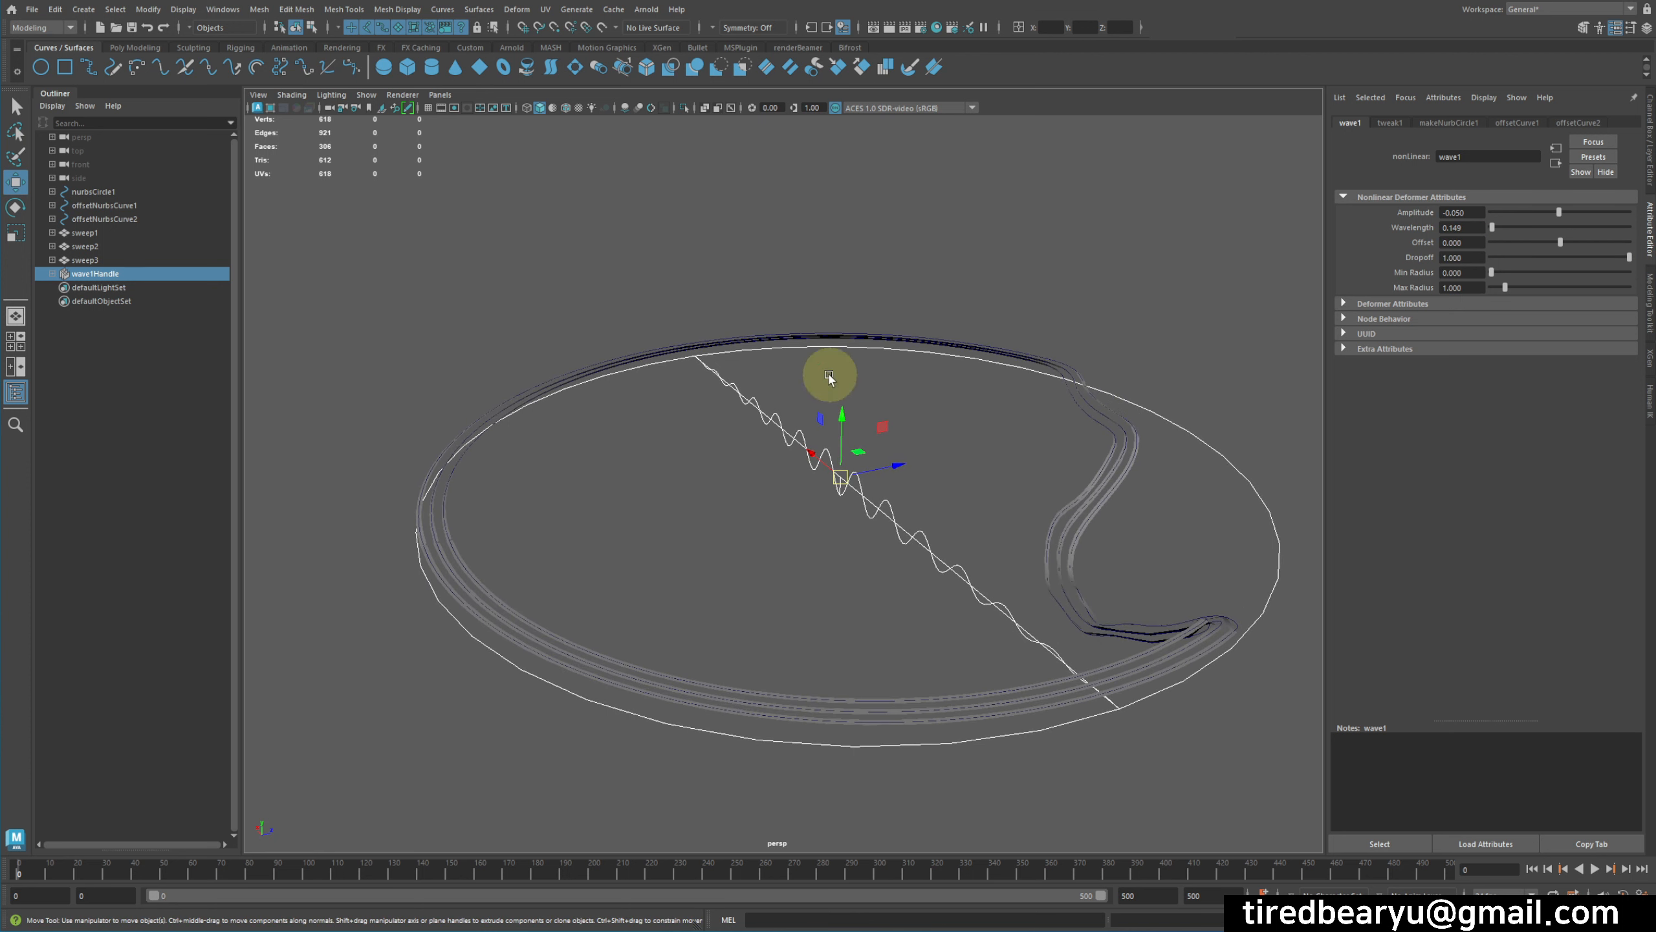
pyautogui.keyDown('alt'); pyautogui.moveTo(832, 377); pyautogui.dragTo(884, 374); pyautogui.keyUp('alt')
pyautogui.keyDown('alt'); pyautogui.moveTo(884, 374); pyautogui.dragTo(962, 374, button='right'); pyautogui.keyUp('alt')
pyautogui.keyDown('alt'); pyautogui.moveTo(963, 374); pyautogui.dragTo(943, 374); pyautogui.keyUp('alt')
pyautogui.keyDown('alt'); pyautogui.moveTo(943, 374); pyautogui.dragTo(786, 399, button='right'); pyautogui.keyUp('alt')
pyautogui.keyDown('alt'); pyautogui.moveTo(807, 428); pyautogui.dragTo(847, 450); pyautogui.keyUp('alt')
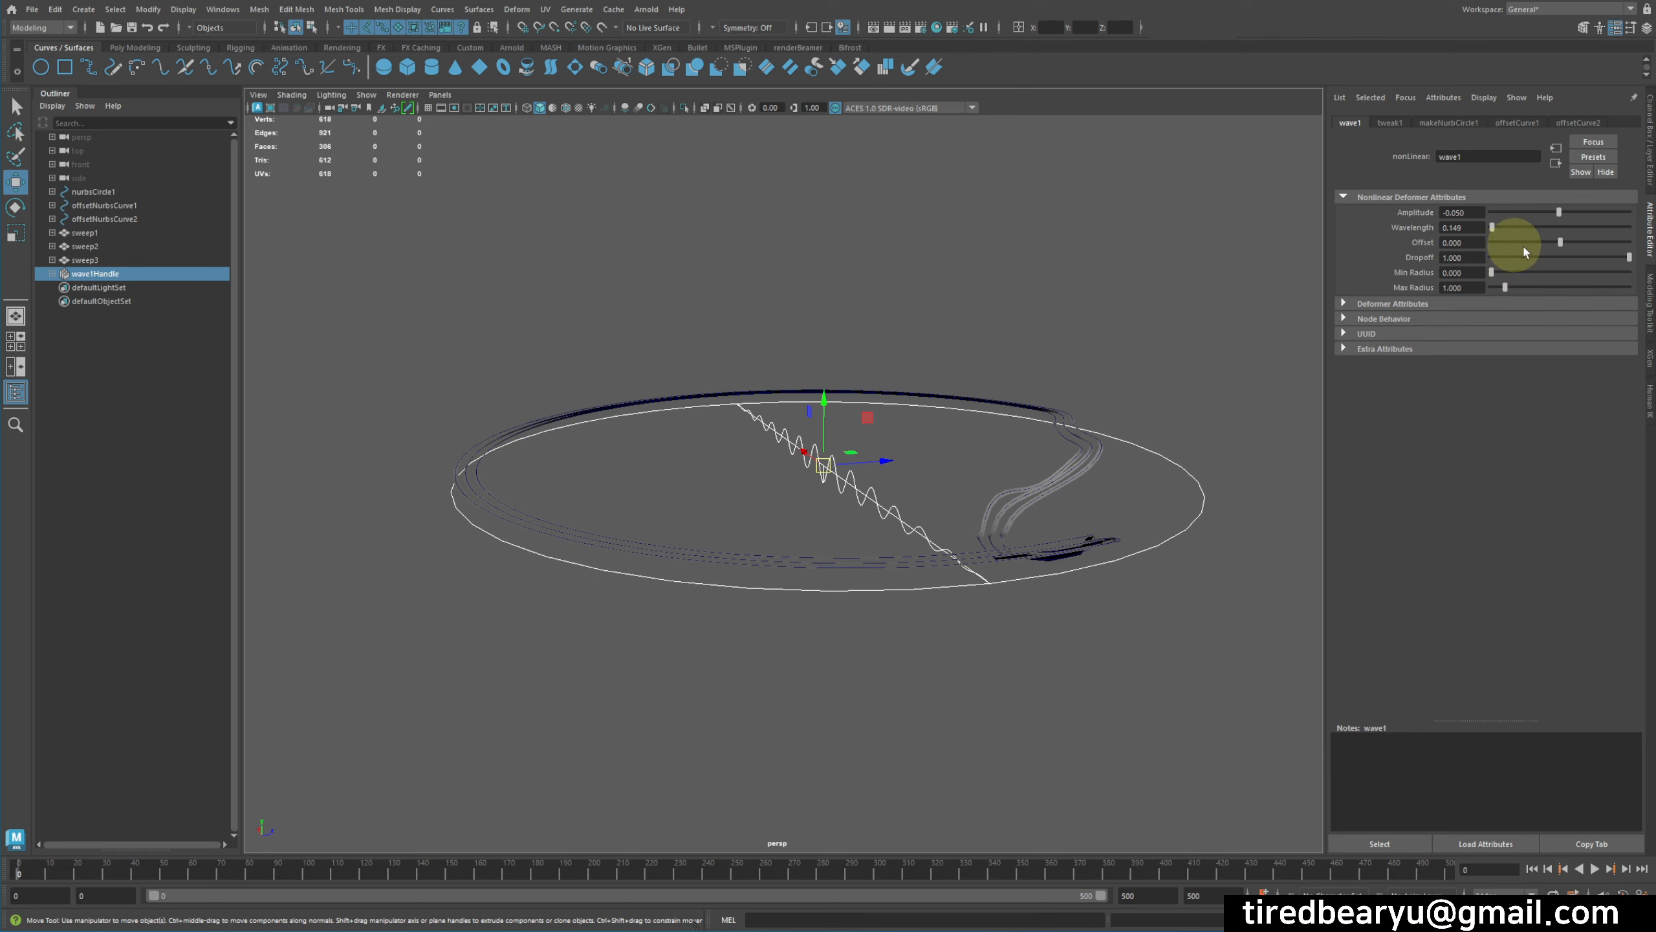
# Step: Change the Wave deformer's Amplitude to 0.200
pyautogui.moveTo(1529, 247); pyautogui.dragTo(1564, 212)
pyautogui.hotkey('ctrl', 'z')
pyautogui.hotkey('ctrl', 'z')
pyautogui.keyDown('alt'); pyautogui.moveTo(1206, 295); pyautogui.dragTo(1085, 289); pyautogui.keyUp('alt')
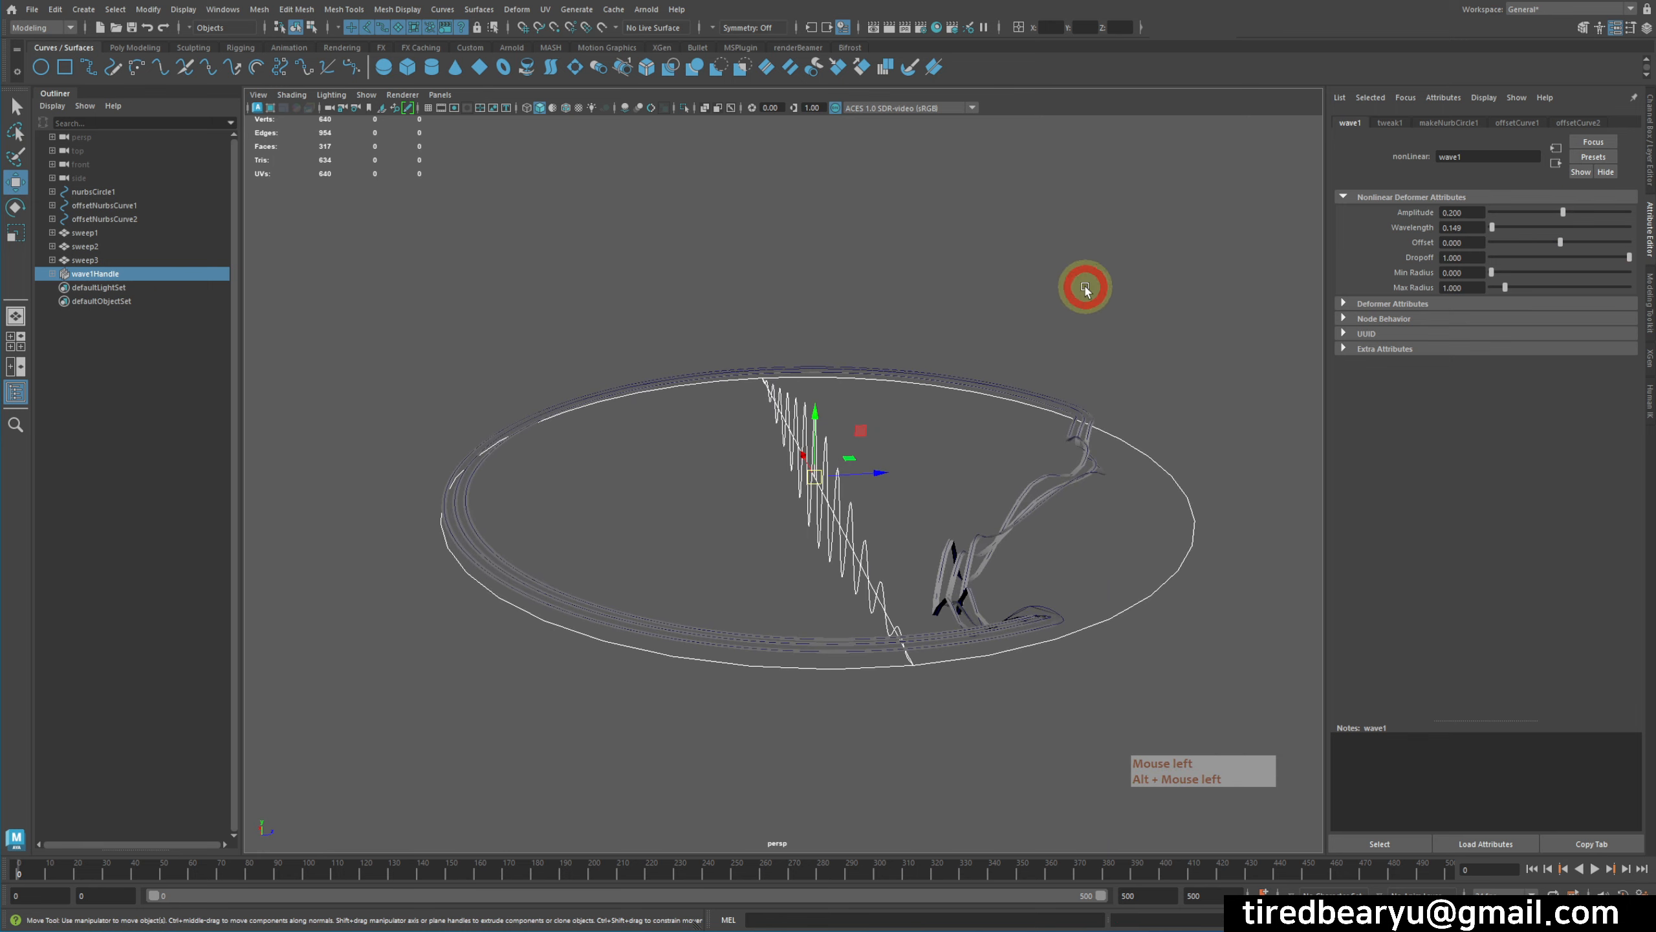
pyautogui.click(1086, 289)
pyautogui.moveTo(998, 481); pyautogui.dragTo(1048, 532)
pyautogui.keyDown('alt'); pyautogui.moveTo(1048, 532); pyautogui.dragTo(1113, 574); pyautogui.keyUp('alt')
pyautogui.click(1116, 576)
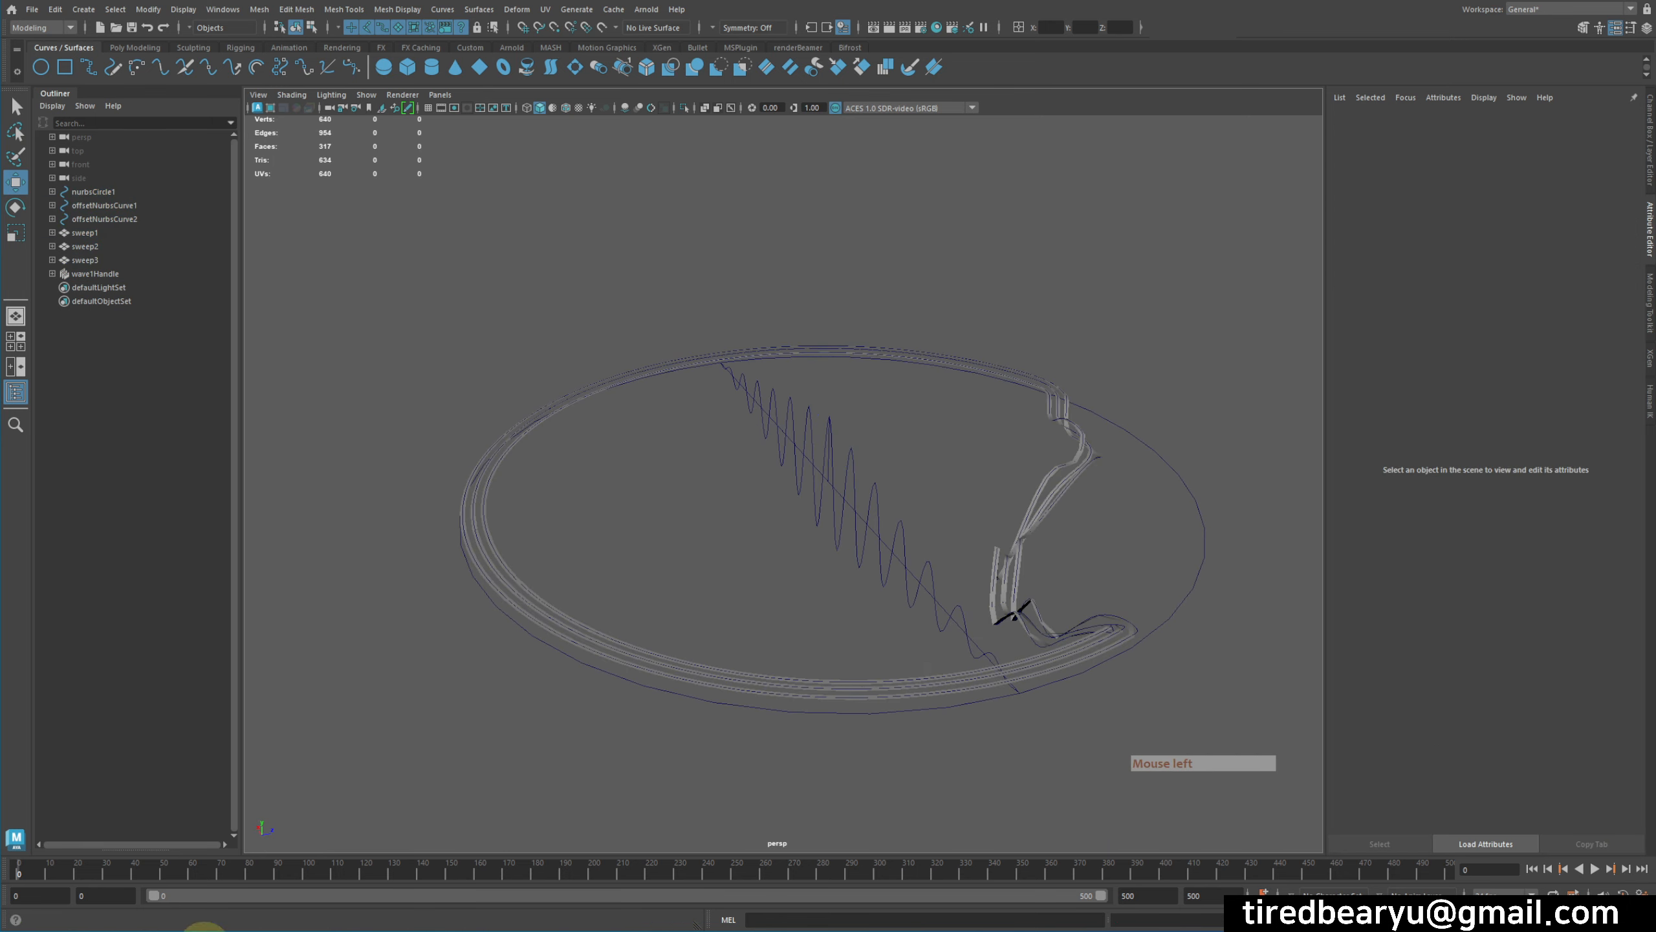
pyautogui.keyDown('alt'); pyautogui.moveTo(737, 516); pyautogui.dragTo(759, 568); pyautogui.keyUp('alt')
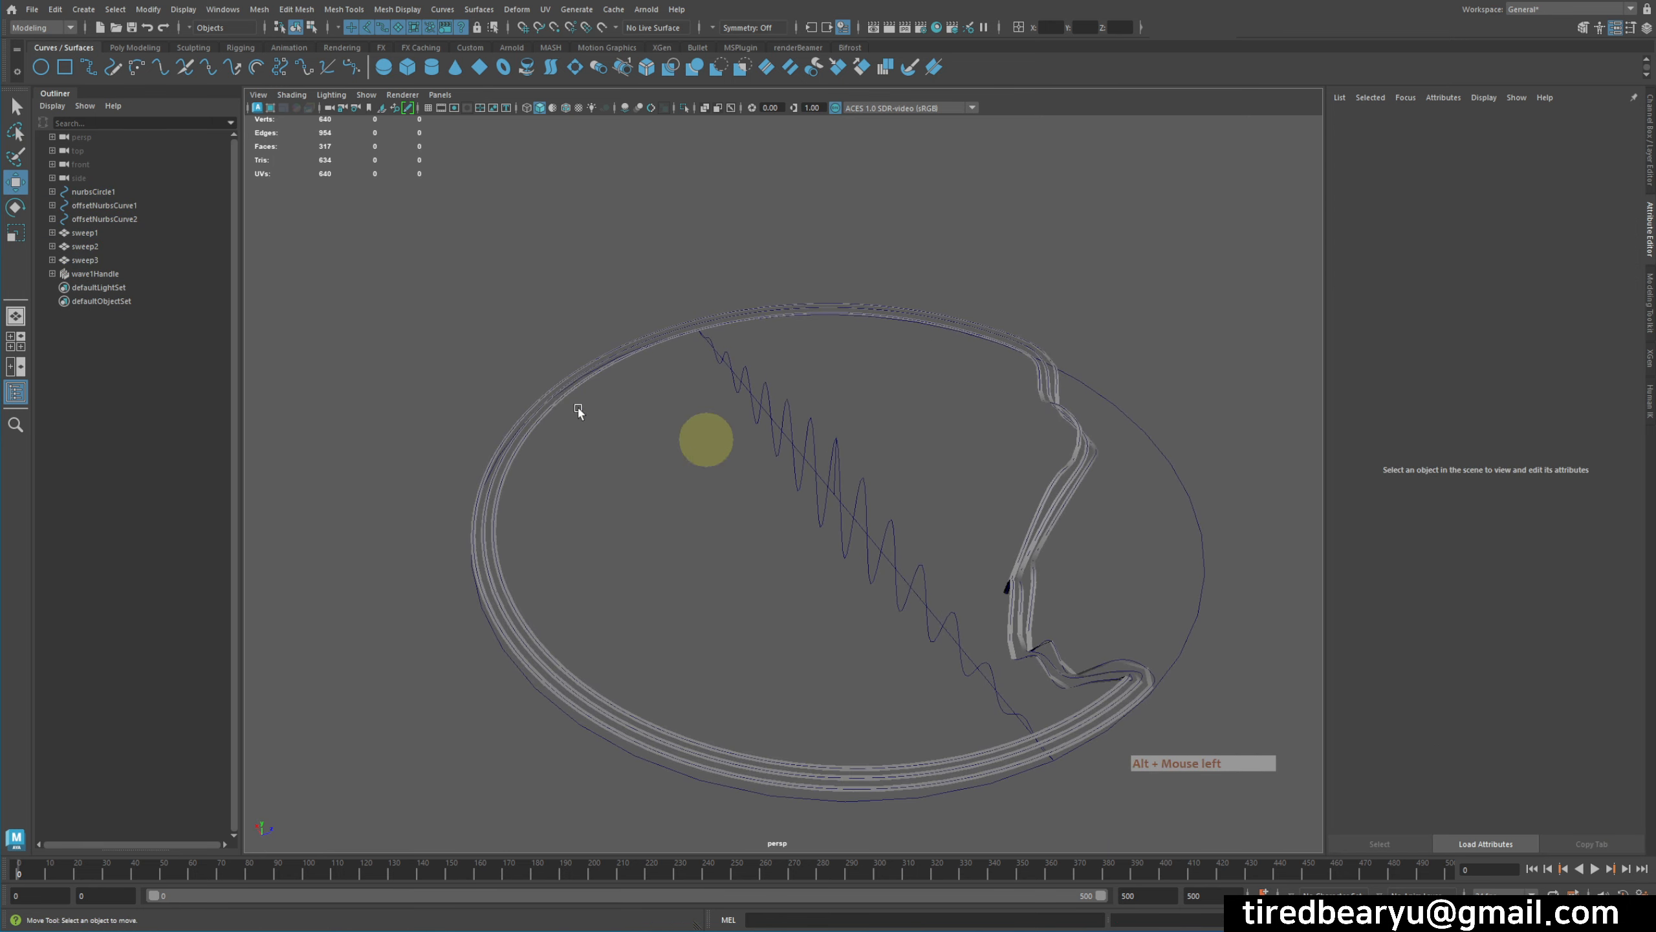
# Step: Select wave1Handle and keyframe the Wave deformer's Offset at 0 on frame 0
pyautogui.click(176, 280)
pyautogui.hotkey('ctrl', 'a')
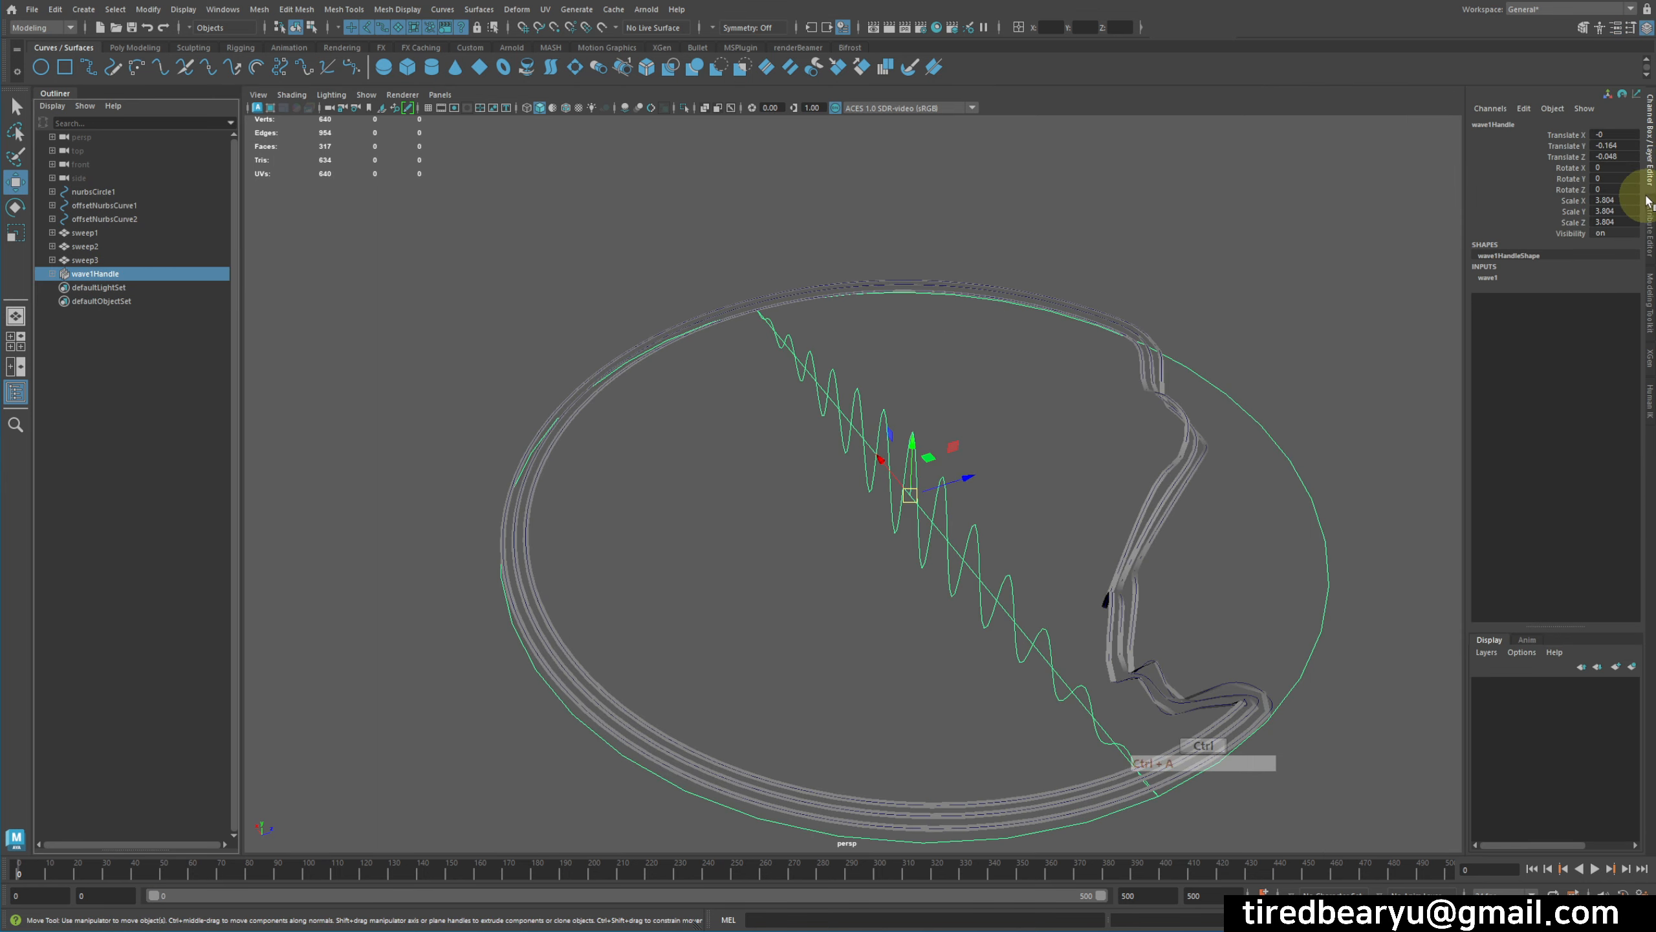
pyautogui.click(1549, 278)
pyautogui.click(1545, 320)
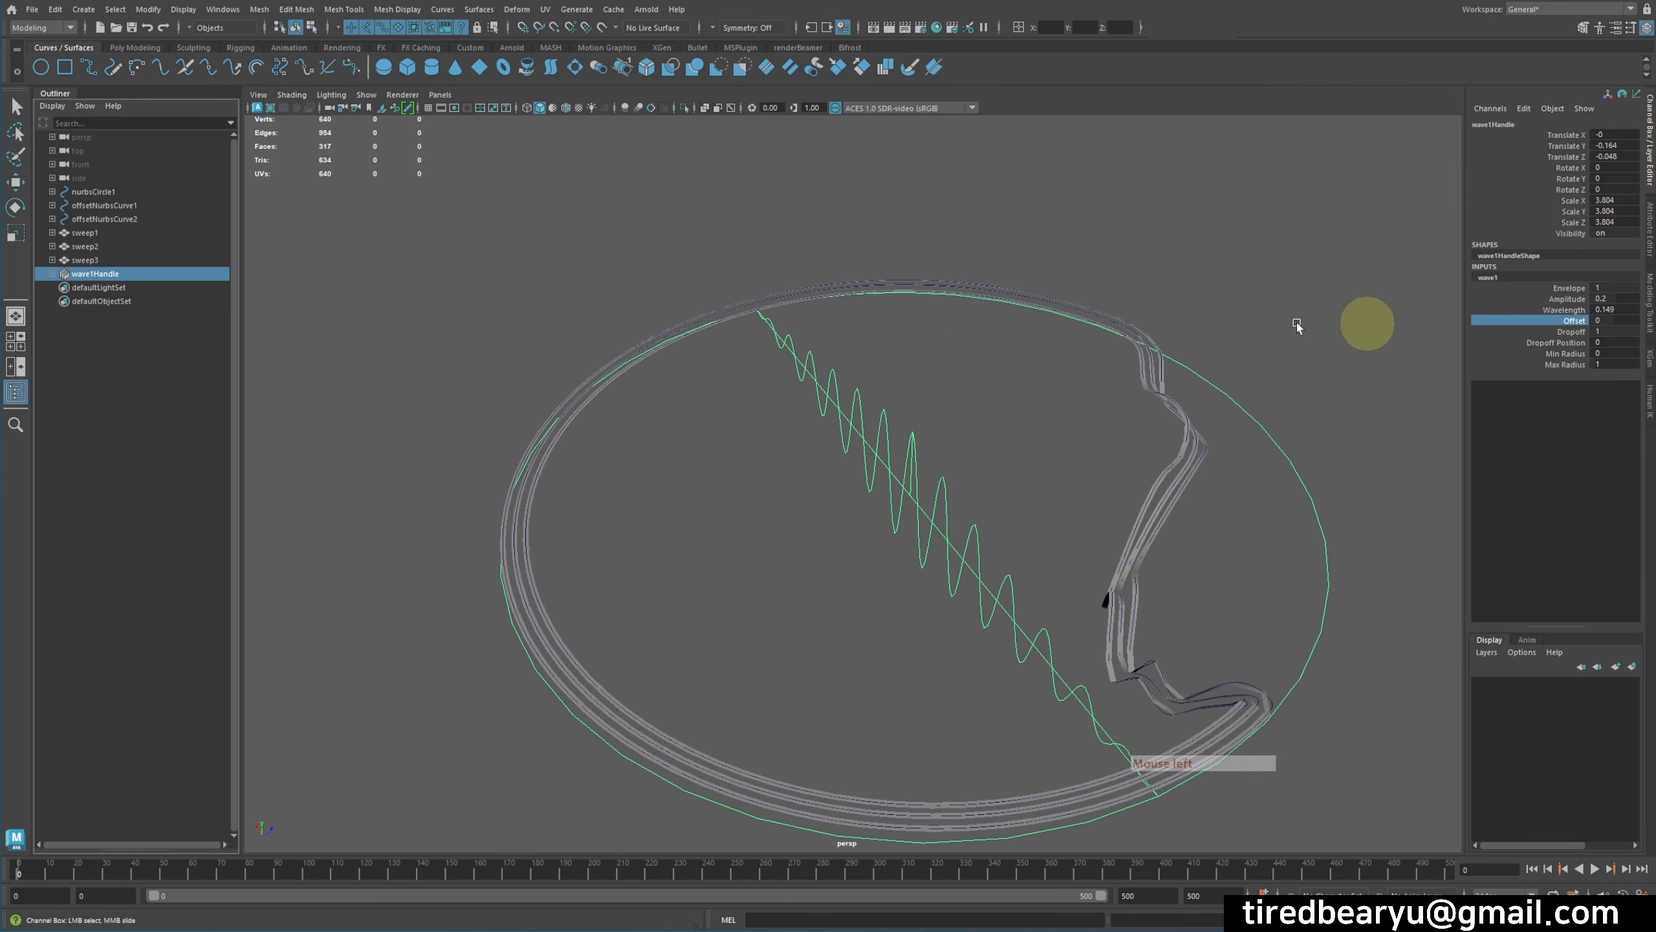
pyautogui.moveTo(1138, 316); pyautogui.dragTo(1149, 314, button='middle')
pyautogui.hotkey('ctrl', 'z')
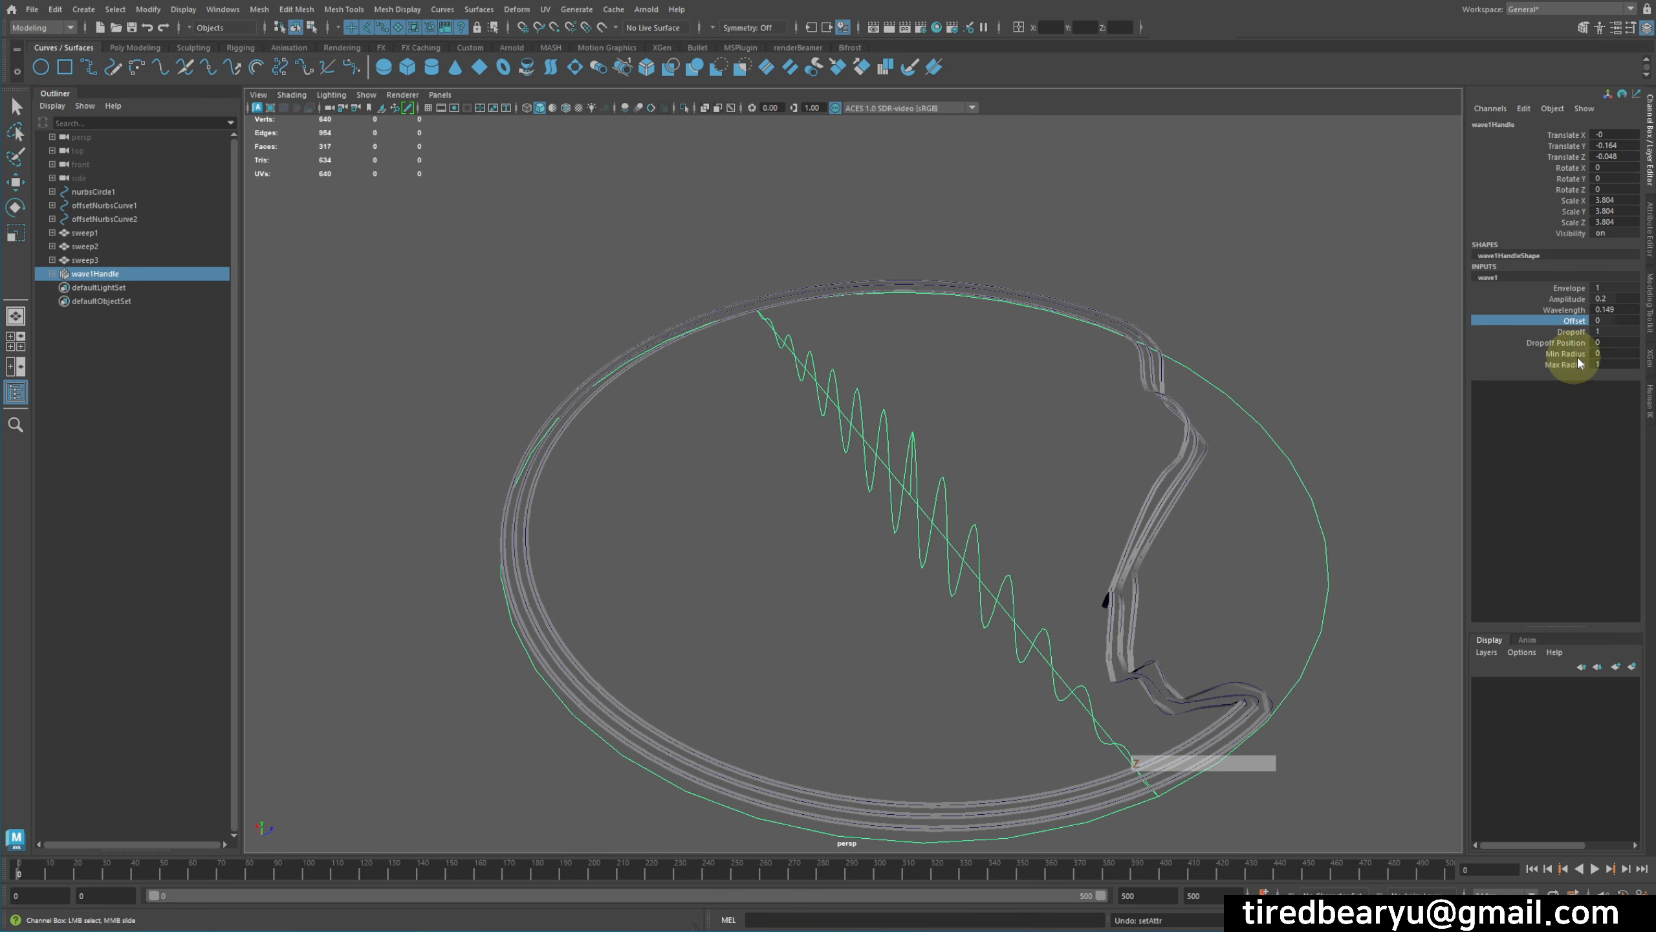
pyautogui.rightClick(1556, 325)
pyautogui.click(1563, 336)
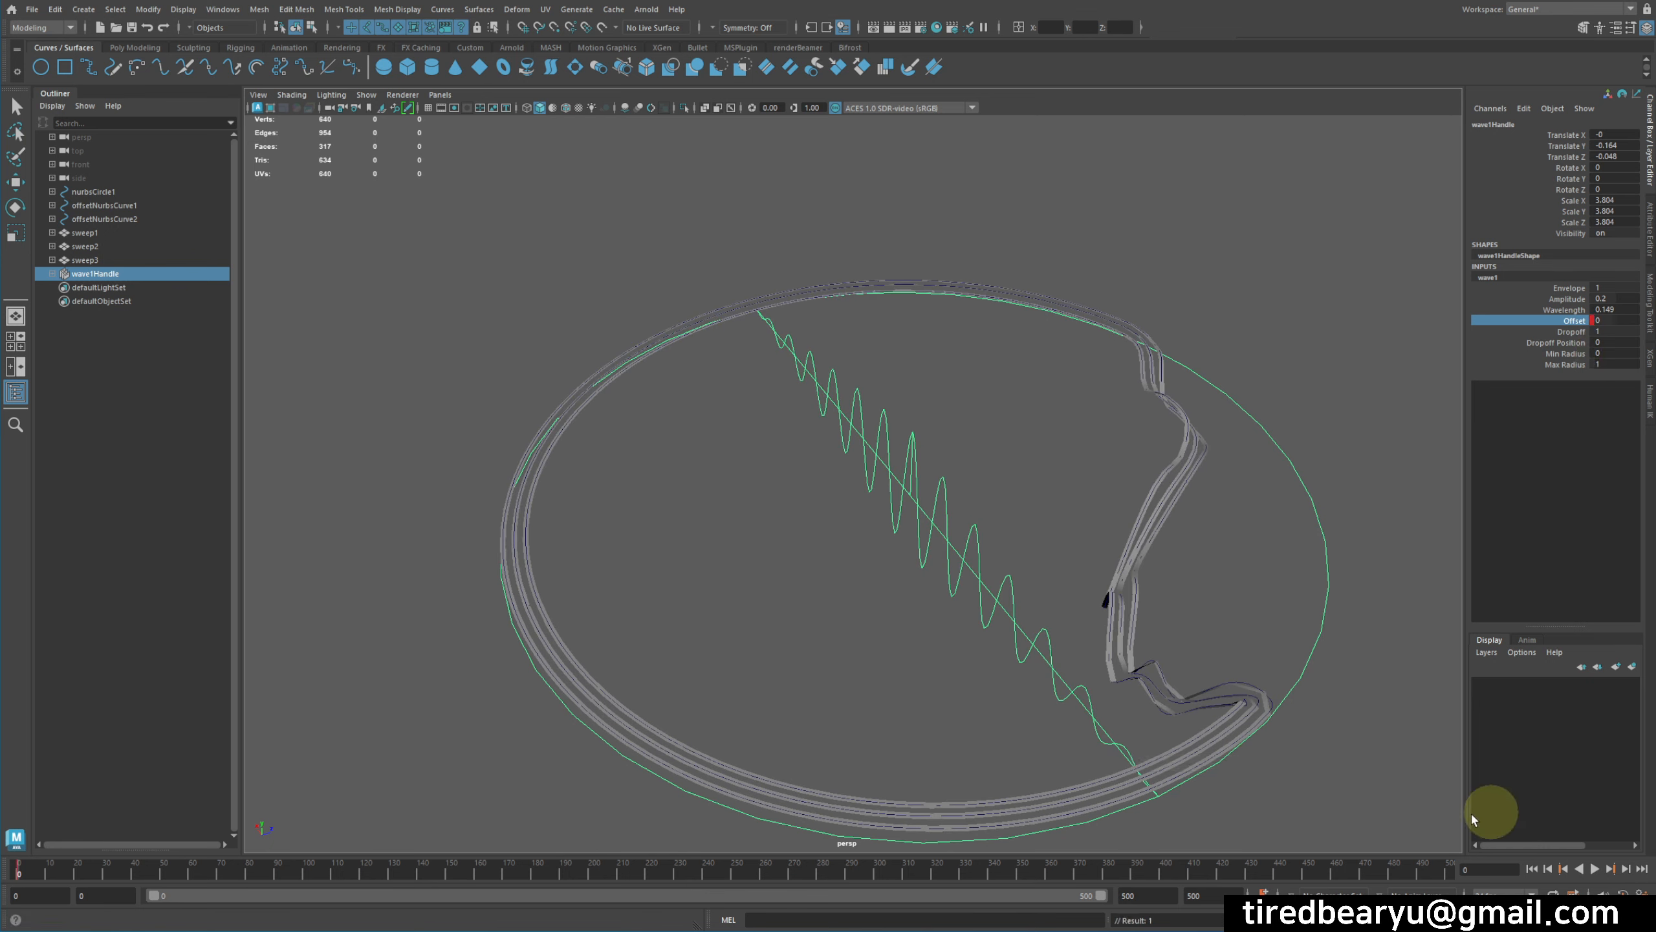
# Step: Go to frame 500 and try to set the Wave deformer's Offset to 1 with a keyframe
pyautogui.click(1456, 871)
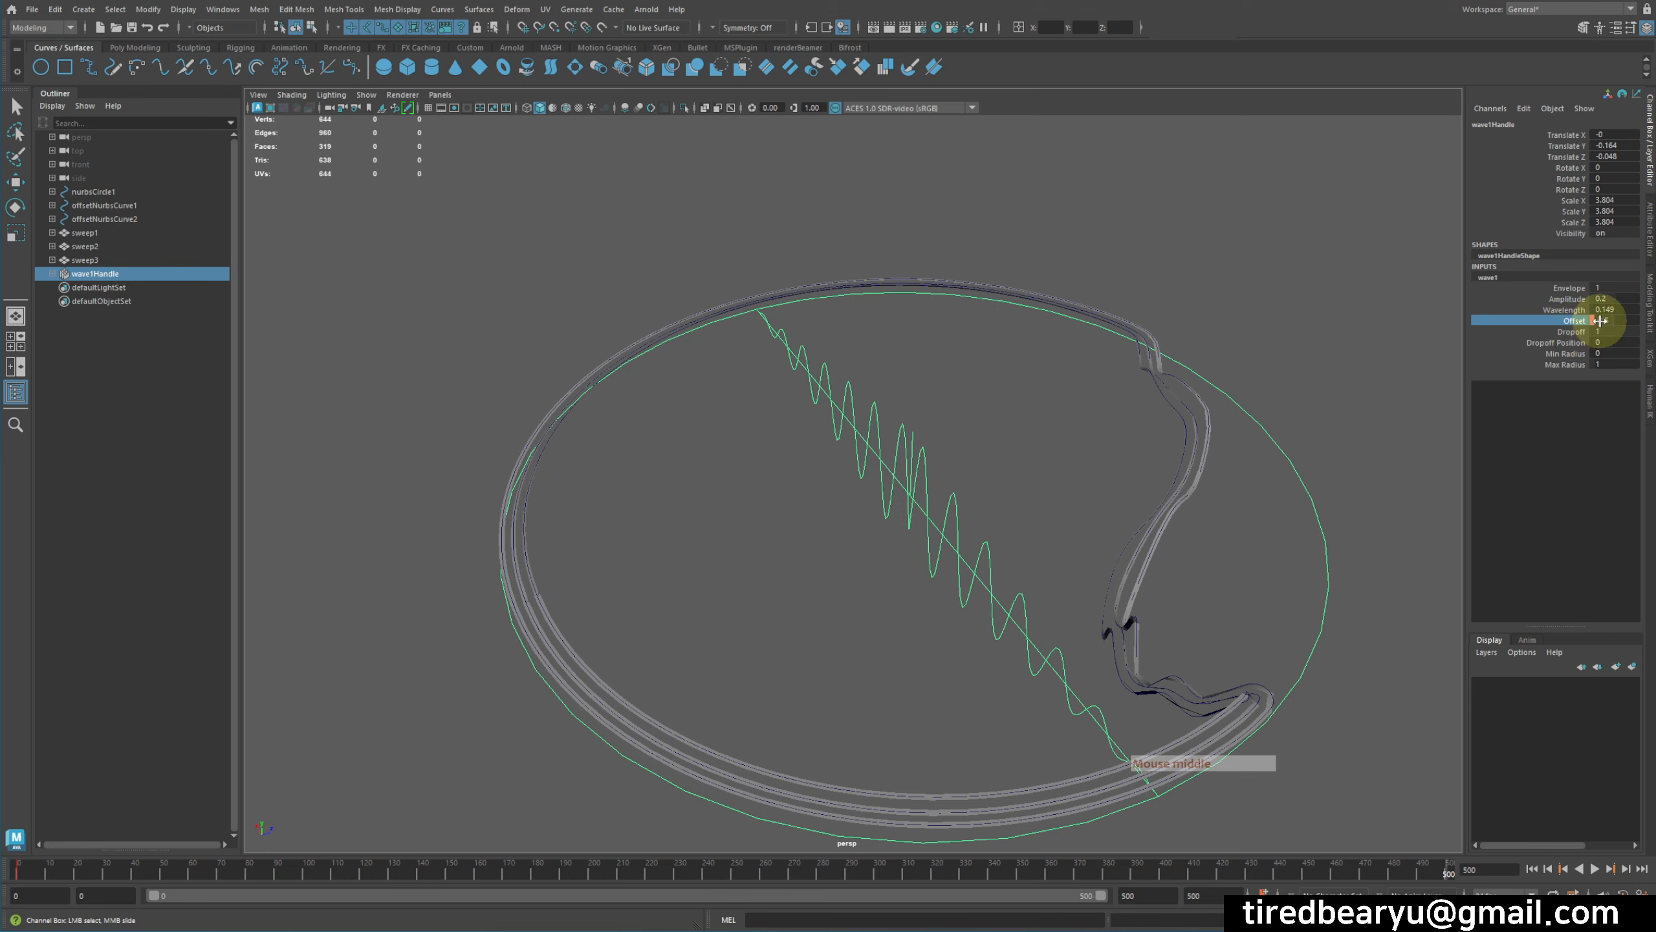
pyautogui.click(1611, 320)
pyautogui.write('1')
pyautogui.press('Return')
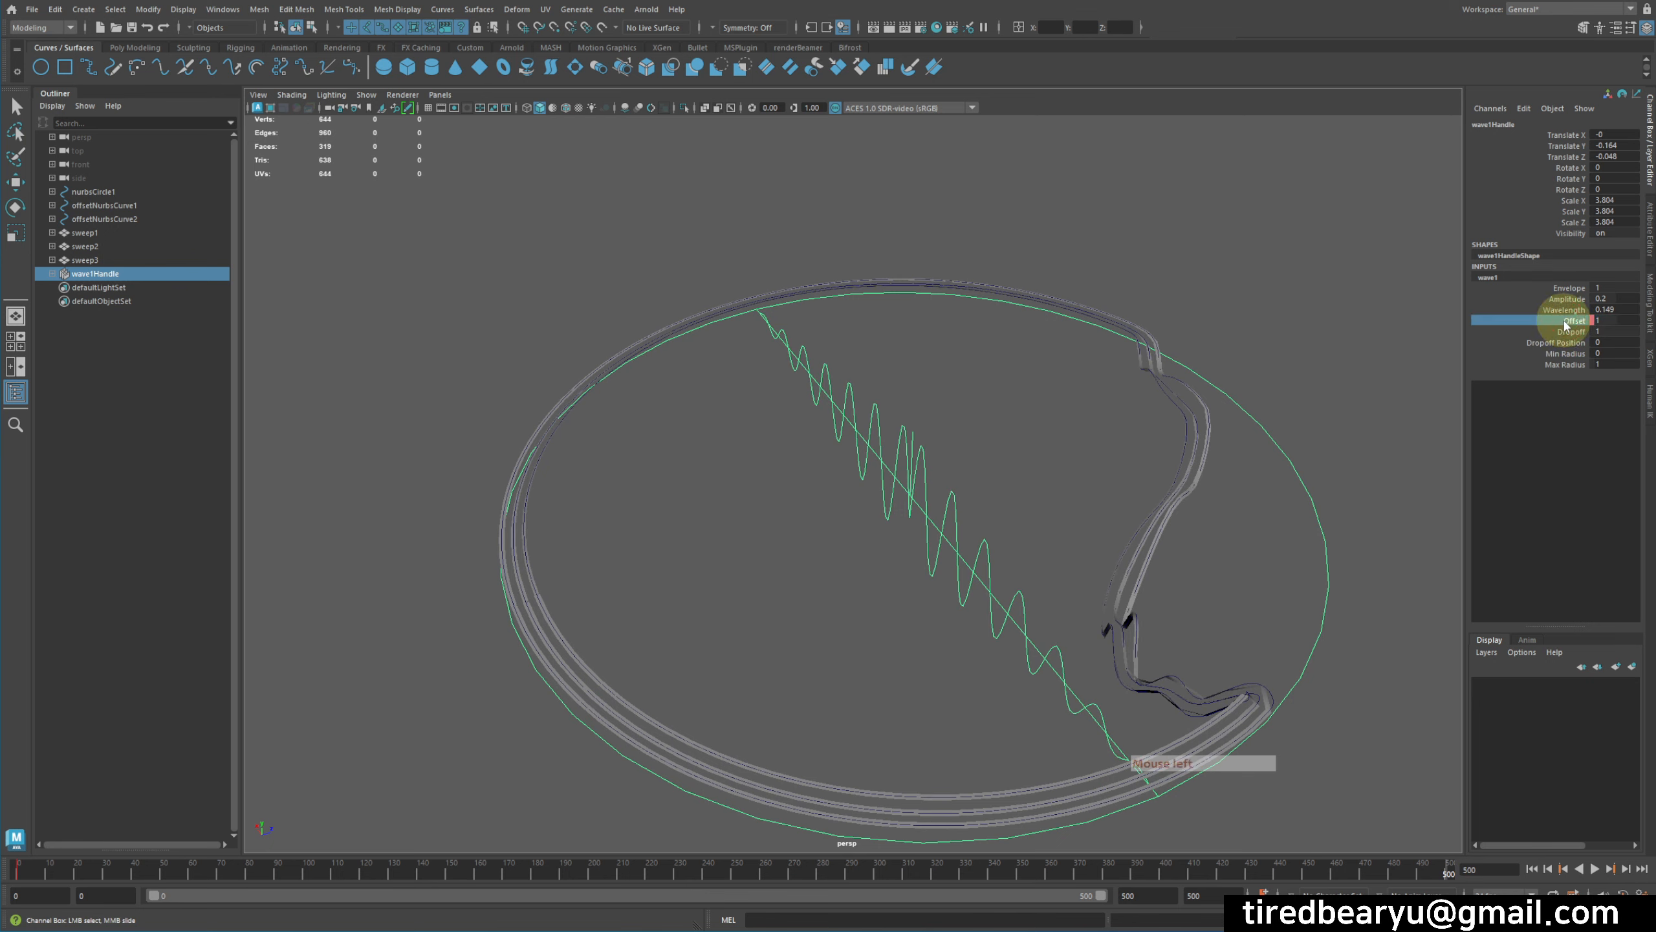
pyautogui.moveTo(1565, 324); pyautogui.dragTo(1621, 365, button='right')
pyautogui.rightClick(1582, 359)
pyautogui.click(1556, 314)
pyautogui.press('z')
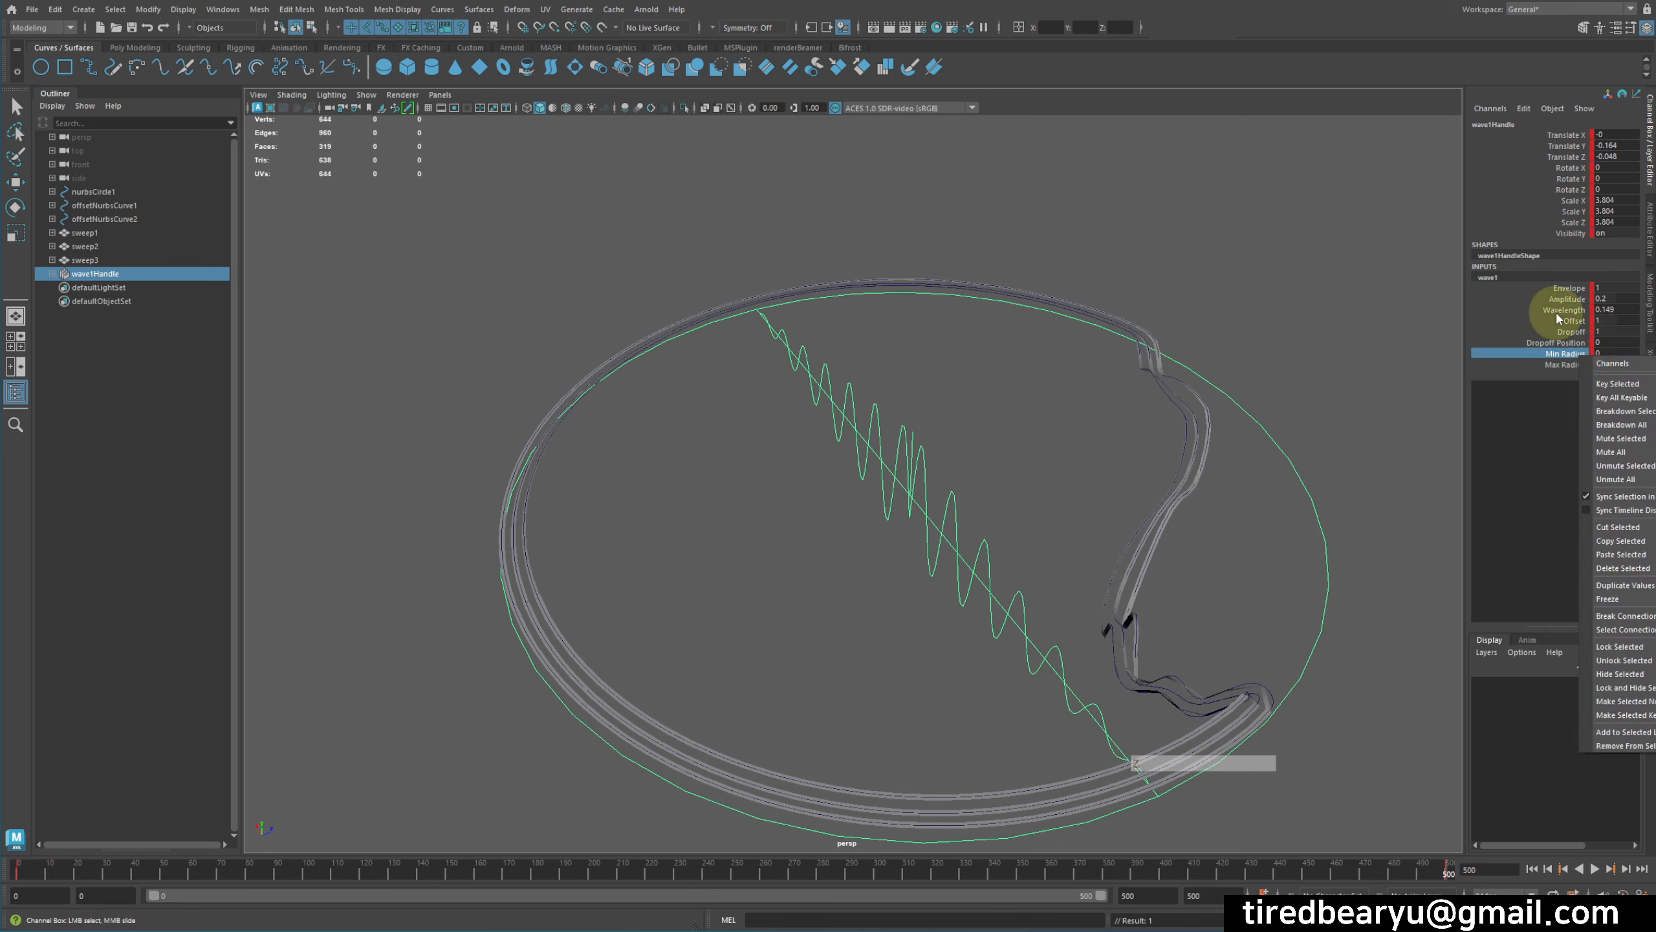
# Step: Set the Wave deformer's Offset to 1 and key only that channel on frame 500
pyautogui.click(1614, 320)
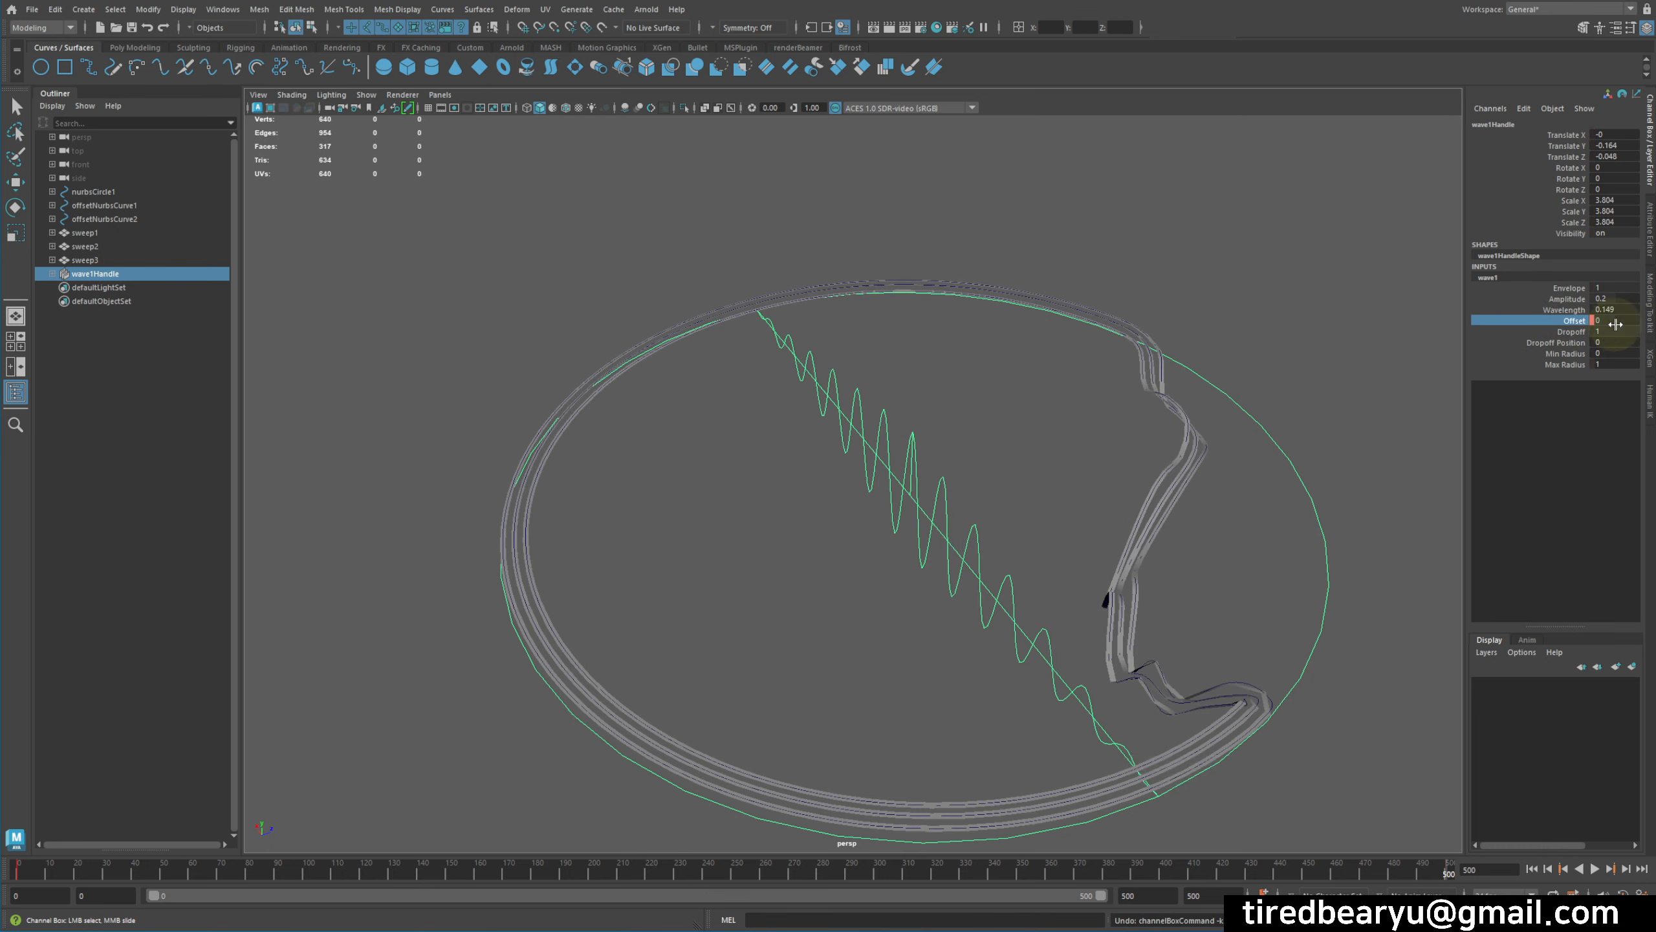
pyautogui.write('1')
pyautogui.press('Return')
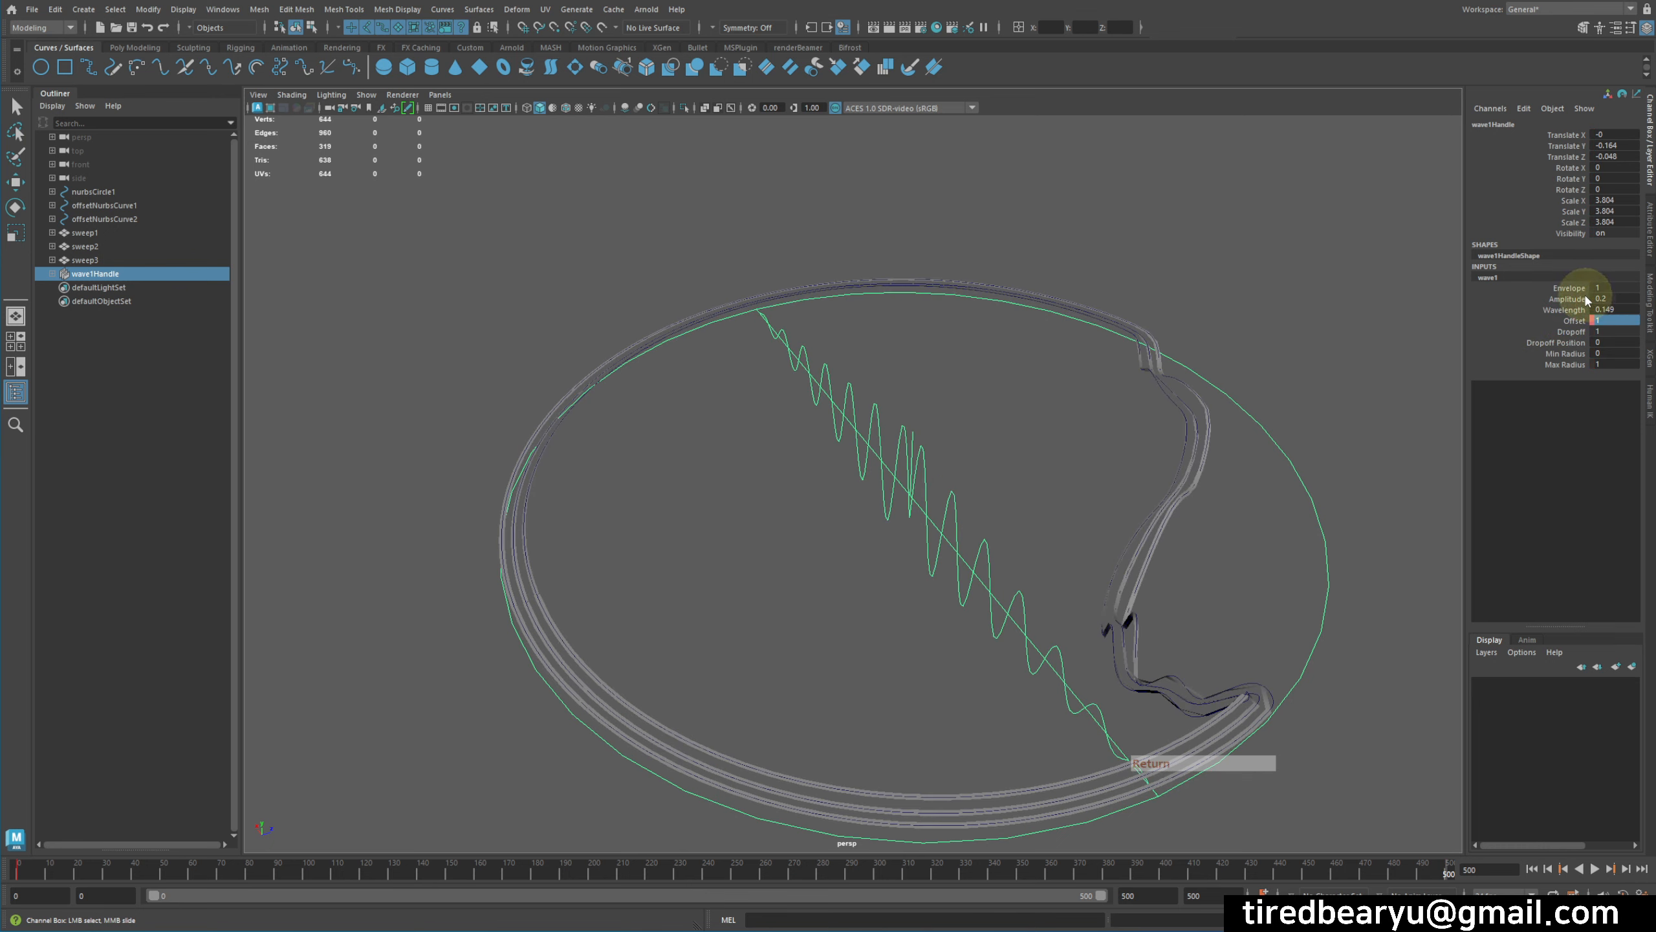
pyautogui.click(1574, 322)
pyautogui.rightClick(1579, 325)
pyautogui.click(1599, 356)
# Step: Play the Offset animation from the first frame and examine the moving wave on the three sweep meshes from several angles
pyautogui.keyDown('alt'); pyautogui.moveTo(1121, 273); pyautogui.dragTo(1113, 251); pyautogui.keyUp('alt')
pyautogui.click(1112, 251)
pyautogui.moveTo(140, 873); pyautogui.dragTo(2, 862)
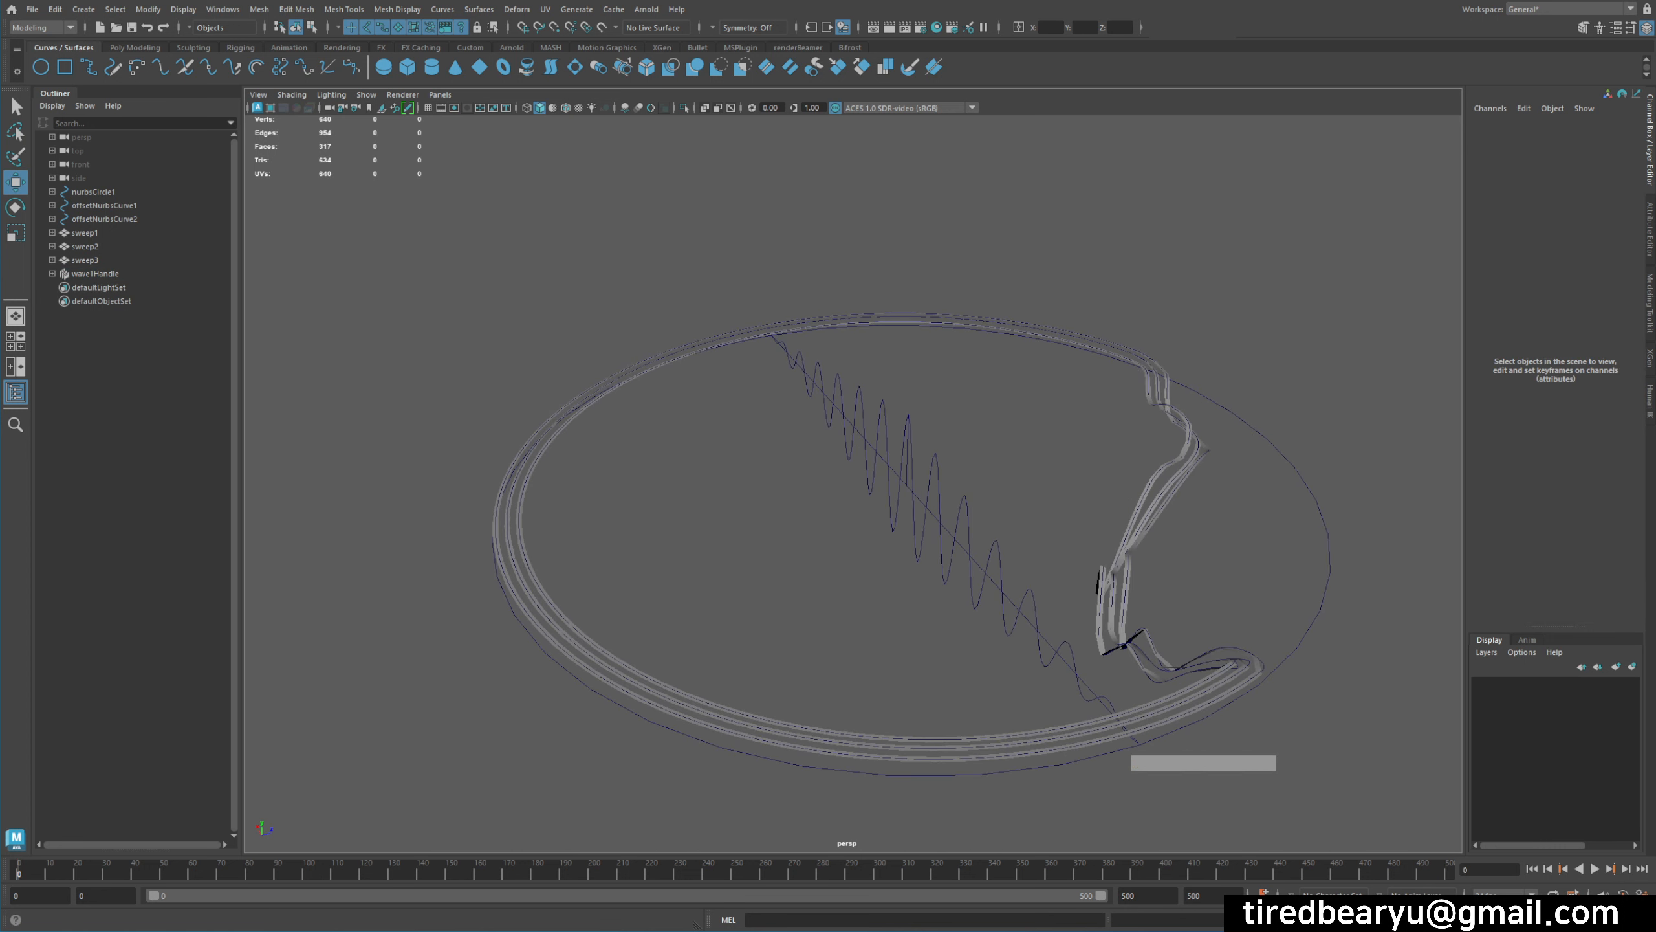
pyautogui.click(1594, 871)
pyautogui.keyDown('alt'); pyautogui.moveTo(1256, 678); pyautogui.dragTo(1217, 661); pyautogui.keyUp('alt')
pyautogui.moveTo(1004, 535); pyautogui.dragTo(1187, 618)
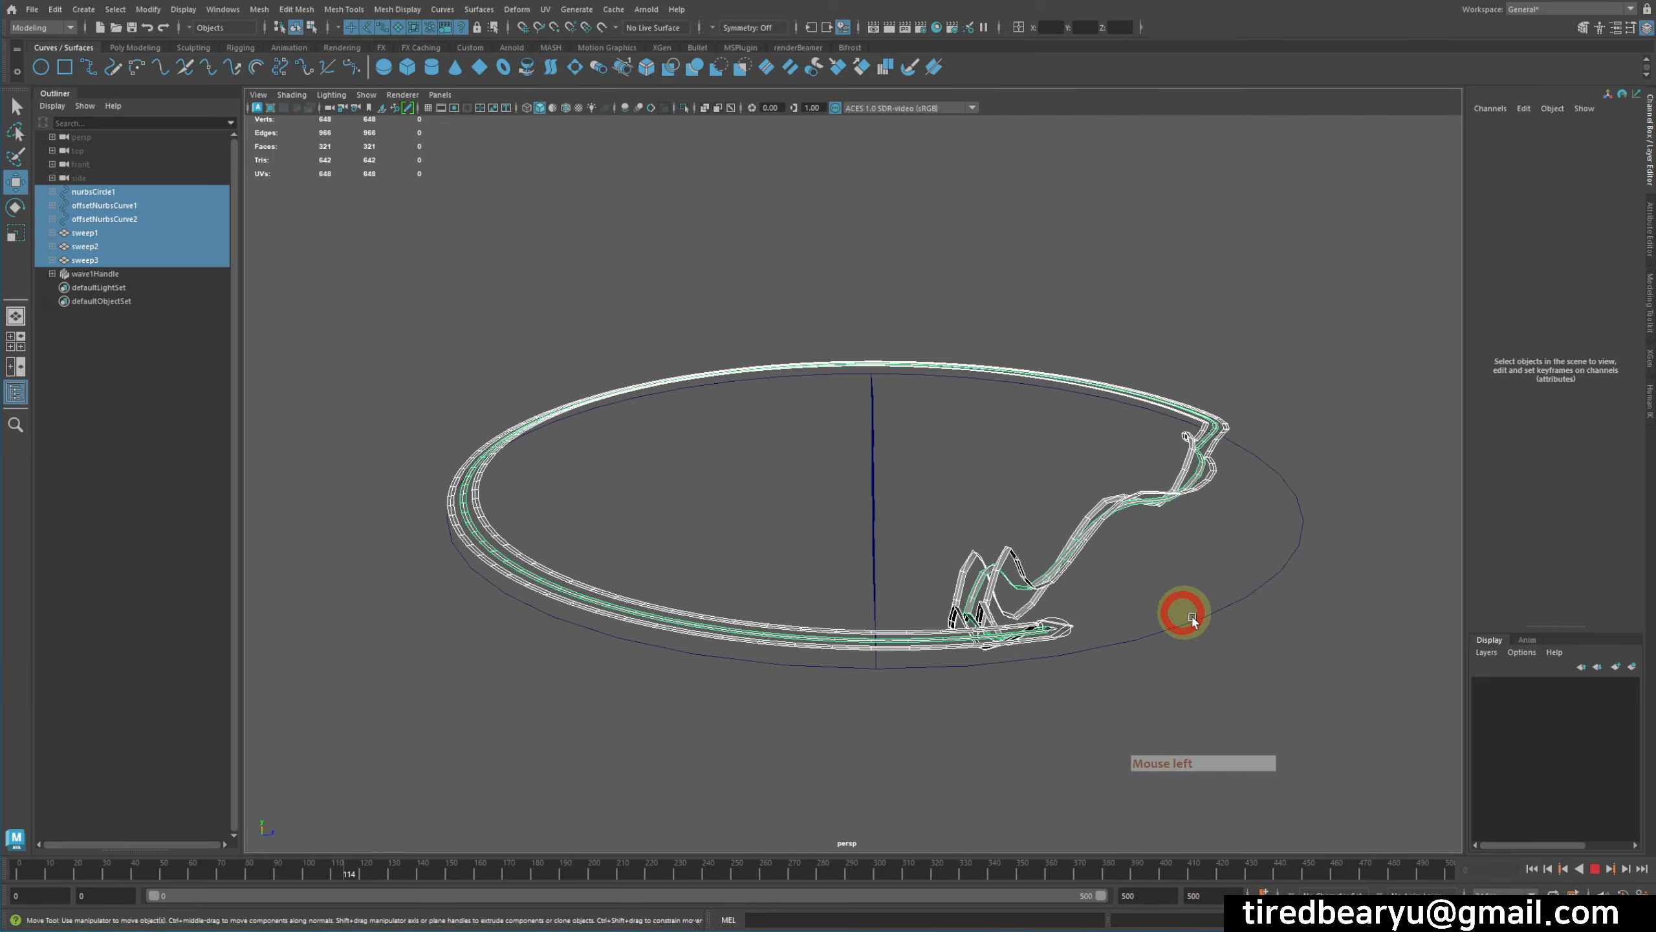
pyautogui.click(1327, 739)
pyautogui.keyDown('alt'); pyautogui.moveTo(1308, 720); pyautogui.dragTo(1312, 744); pyautogui.keyUp('alt')
pyautogui.click(1277, 646)
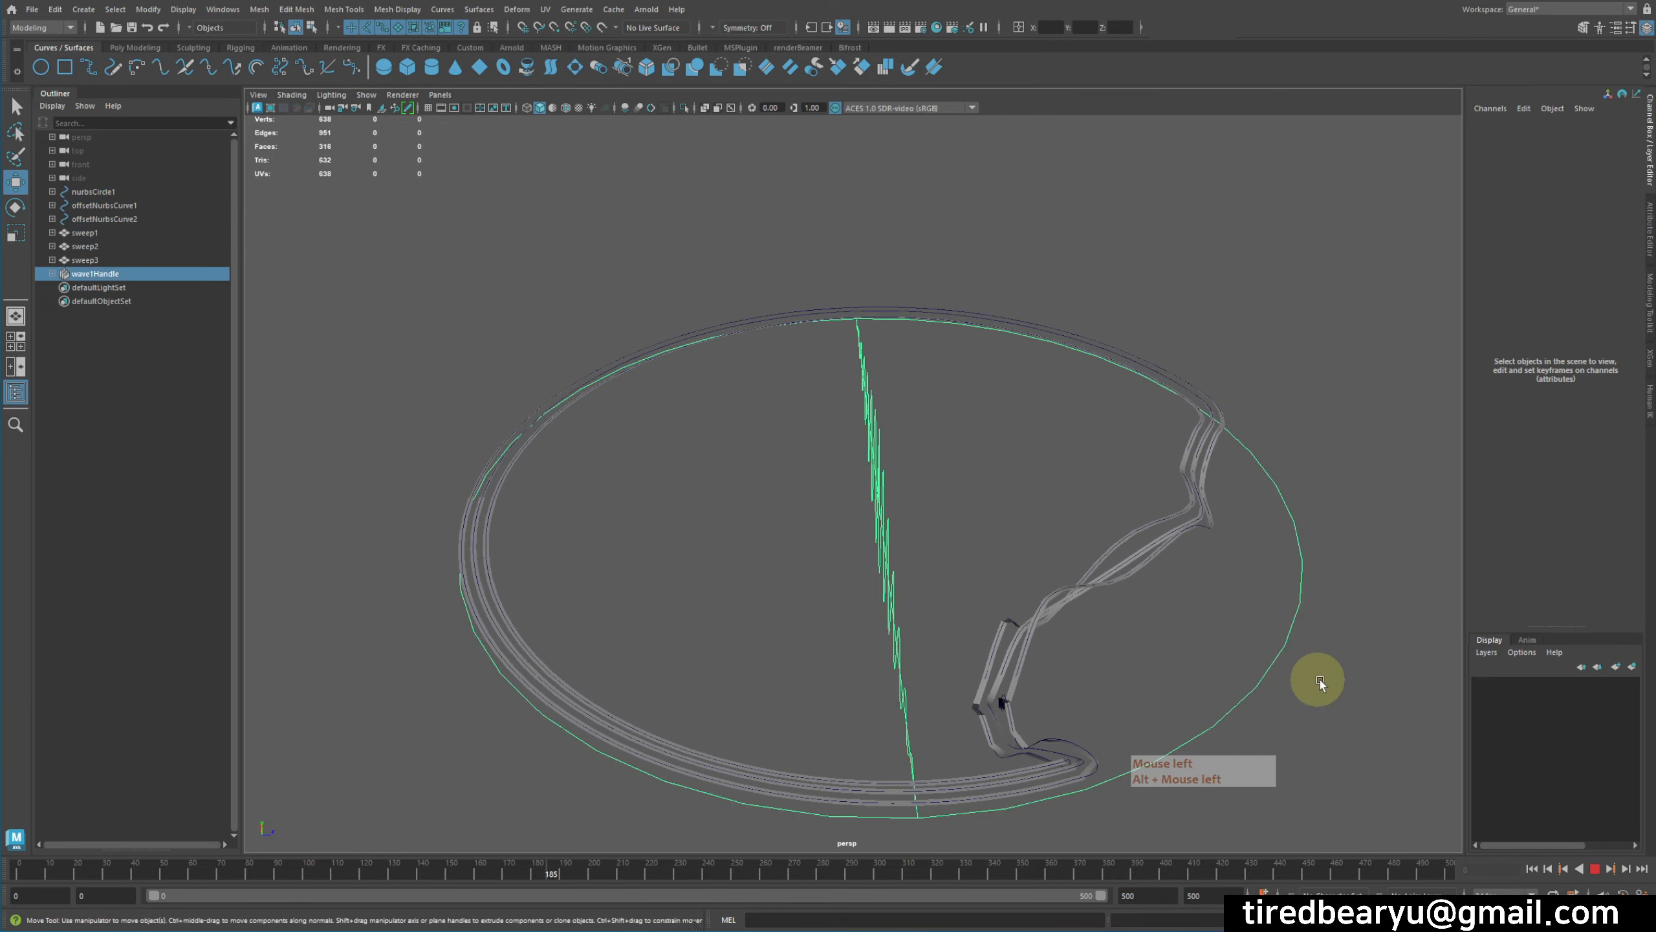
pyautogui.keyDown('alt'); pyautogui.moveTo(1320, 681); pyautogui.dragTo(1359, 654); pyautogui.keyUp('alt')
pyautogui.moveTo(656, 551); pyautogui.dragTo(642, 685)
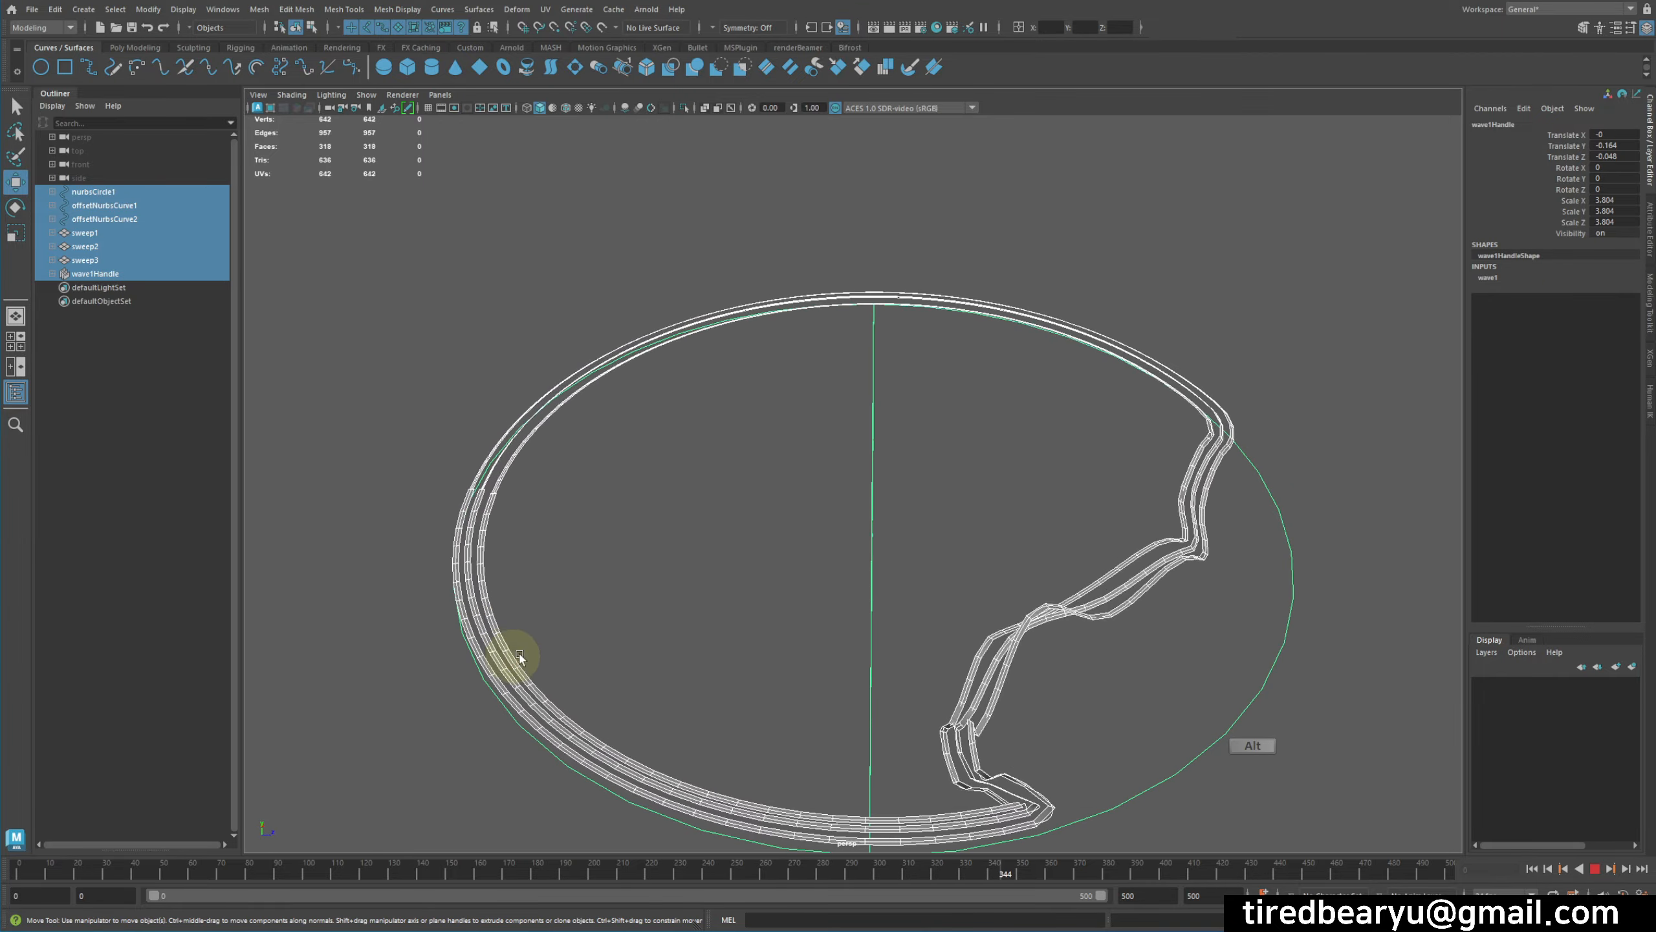
pyautogui.keyDown('alt'); pyautogui.moveTo(517, 658); pyautogui.dragTo(549, 639); pyautogui.keyUp('alt')
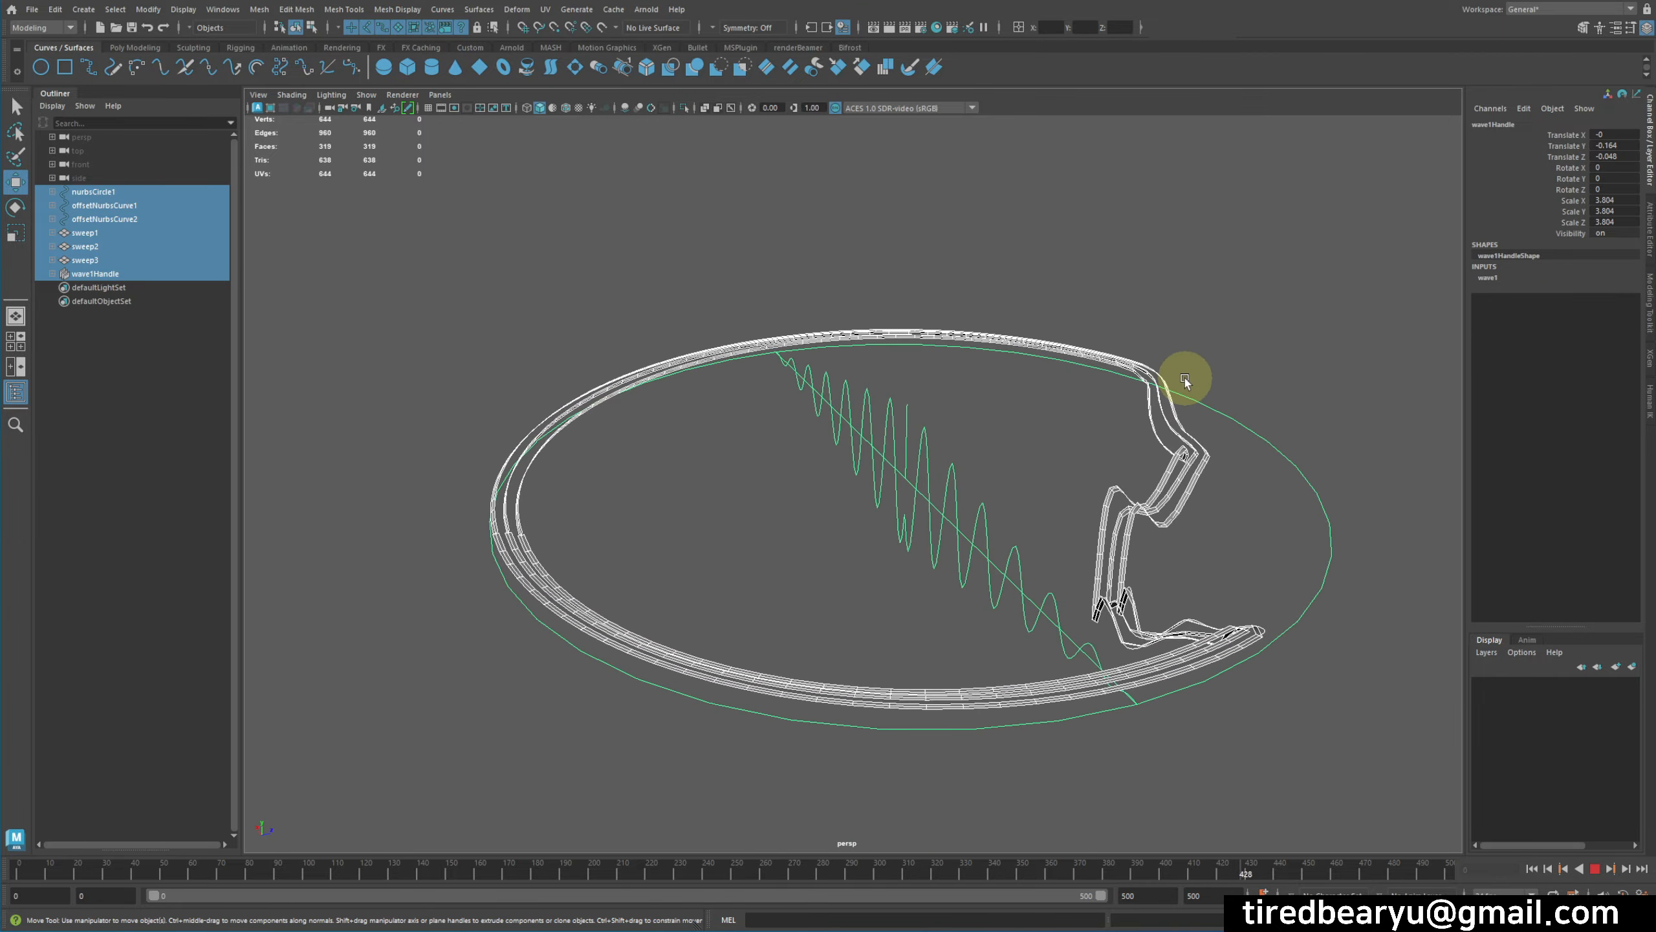
pyautogui.keyDown('alt'); pyautogui.moveTo(1264, 489); pyautogui.dragTo(1238, 523); pyautogui.keyUp('alt')
pyautogui.click(1356, 663)
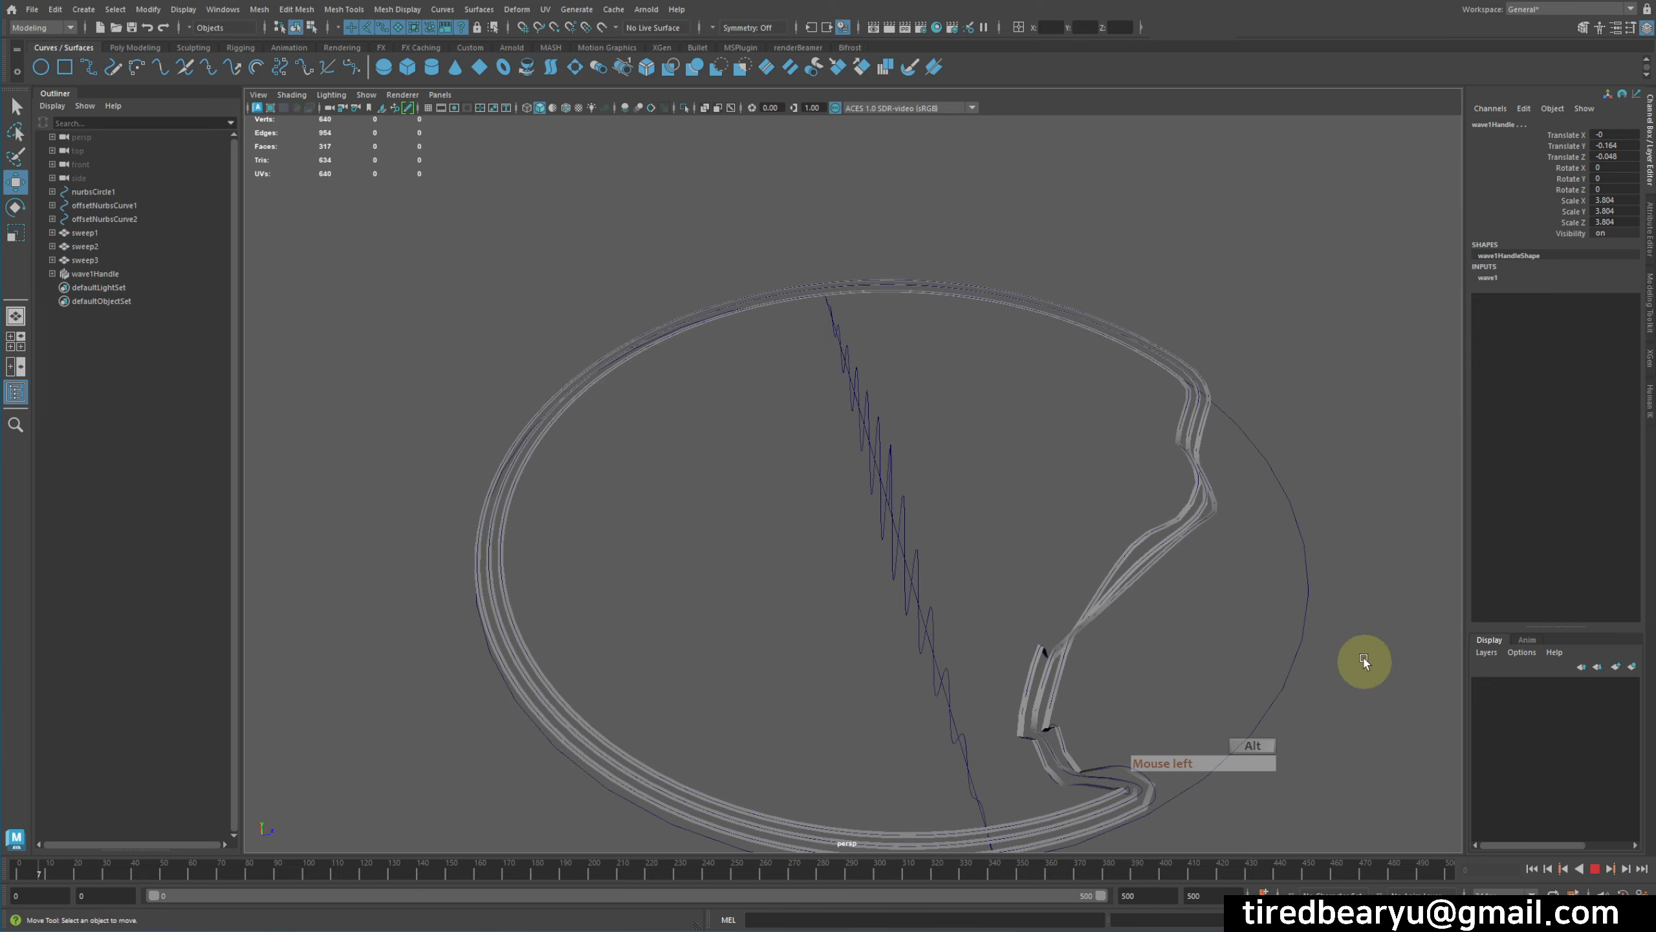
pyautogui.keyDown('alt'); pyautogui.moveTo(1364, 666); pyautogui.dragTo(1225, 572); pyautogui.keyUp('alt')
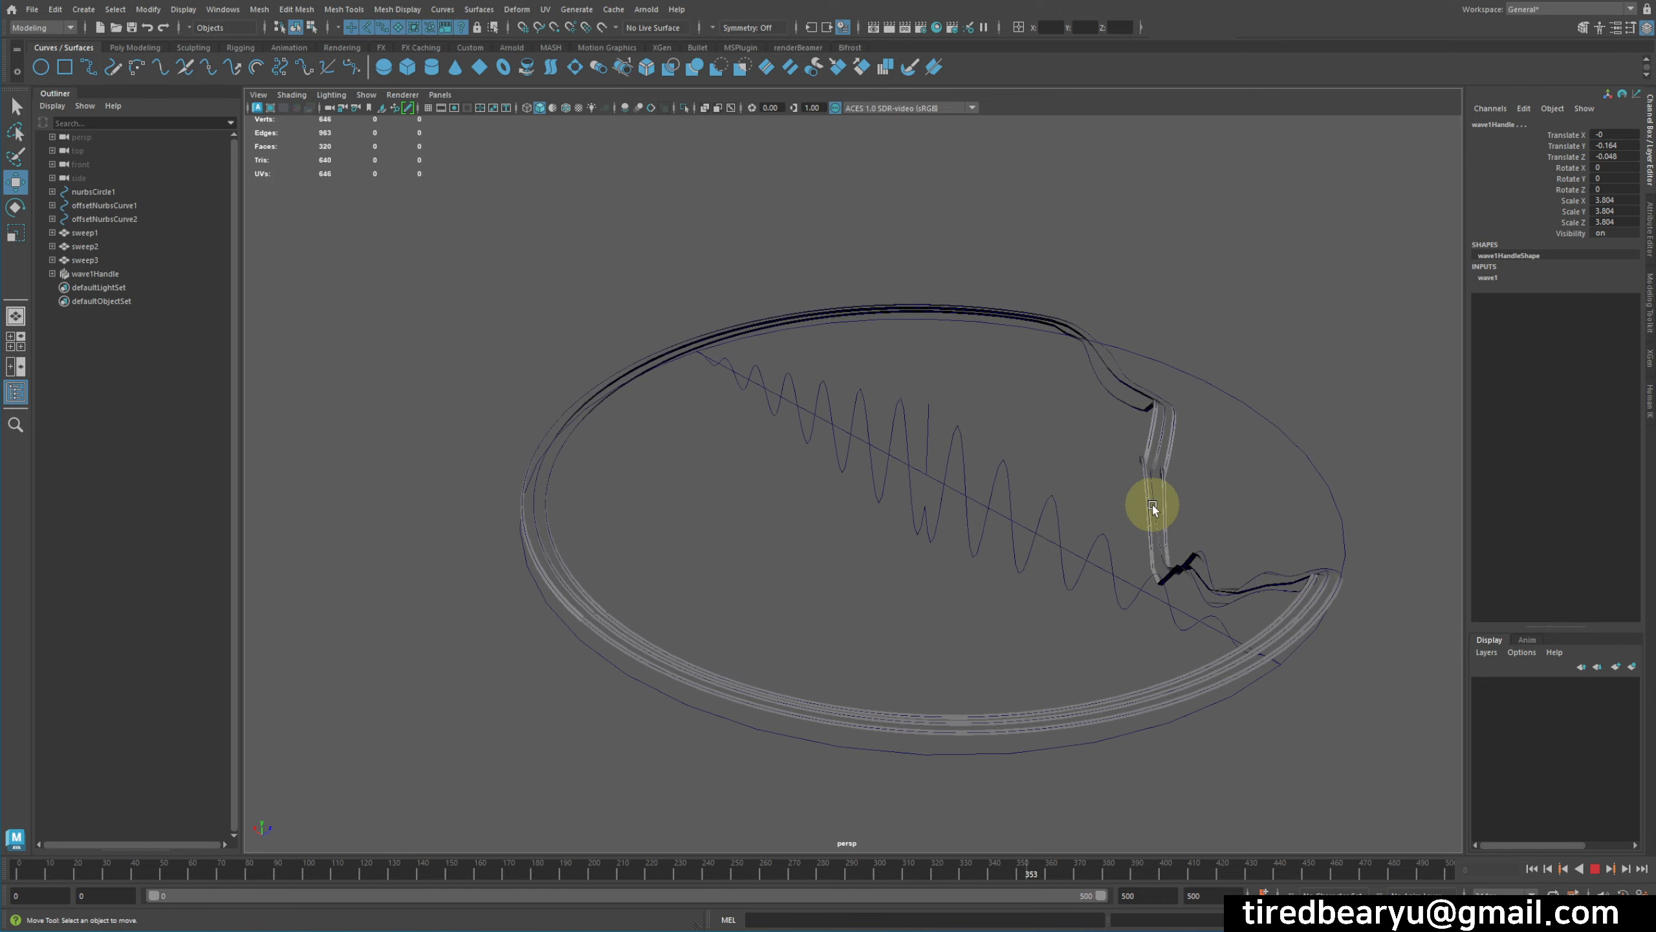
pyautogui.press('Escape')
pyautogui.keyDown('alt'); pyautogui.moveTo(1106, 562); pyautogui.dragTo(1023, 481); pyautogui.keyUp('alt')
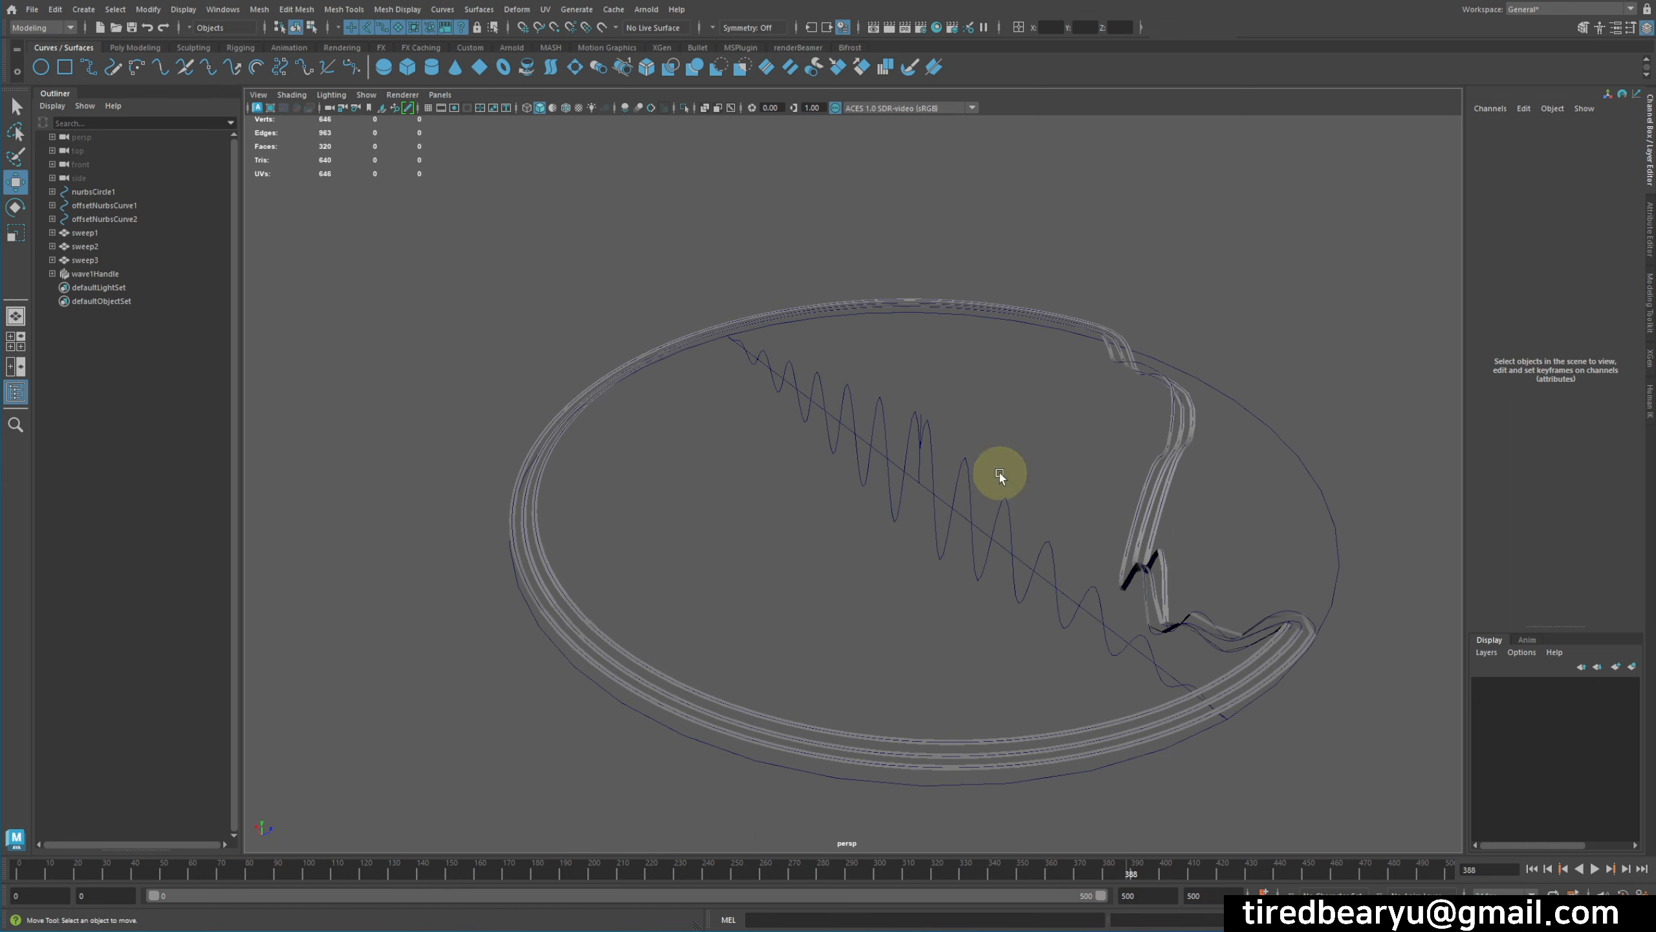
# Step: Delete wave1Handle to remove the Wave deformer from the curves
pyautogui.click(1006, 591)
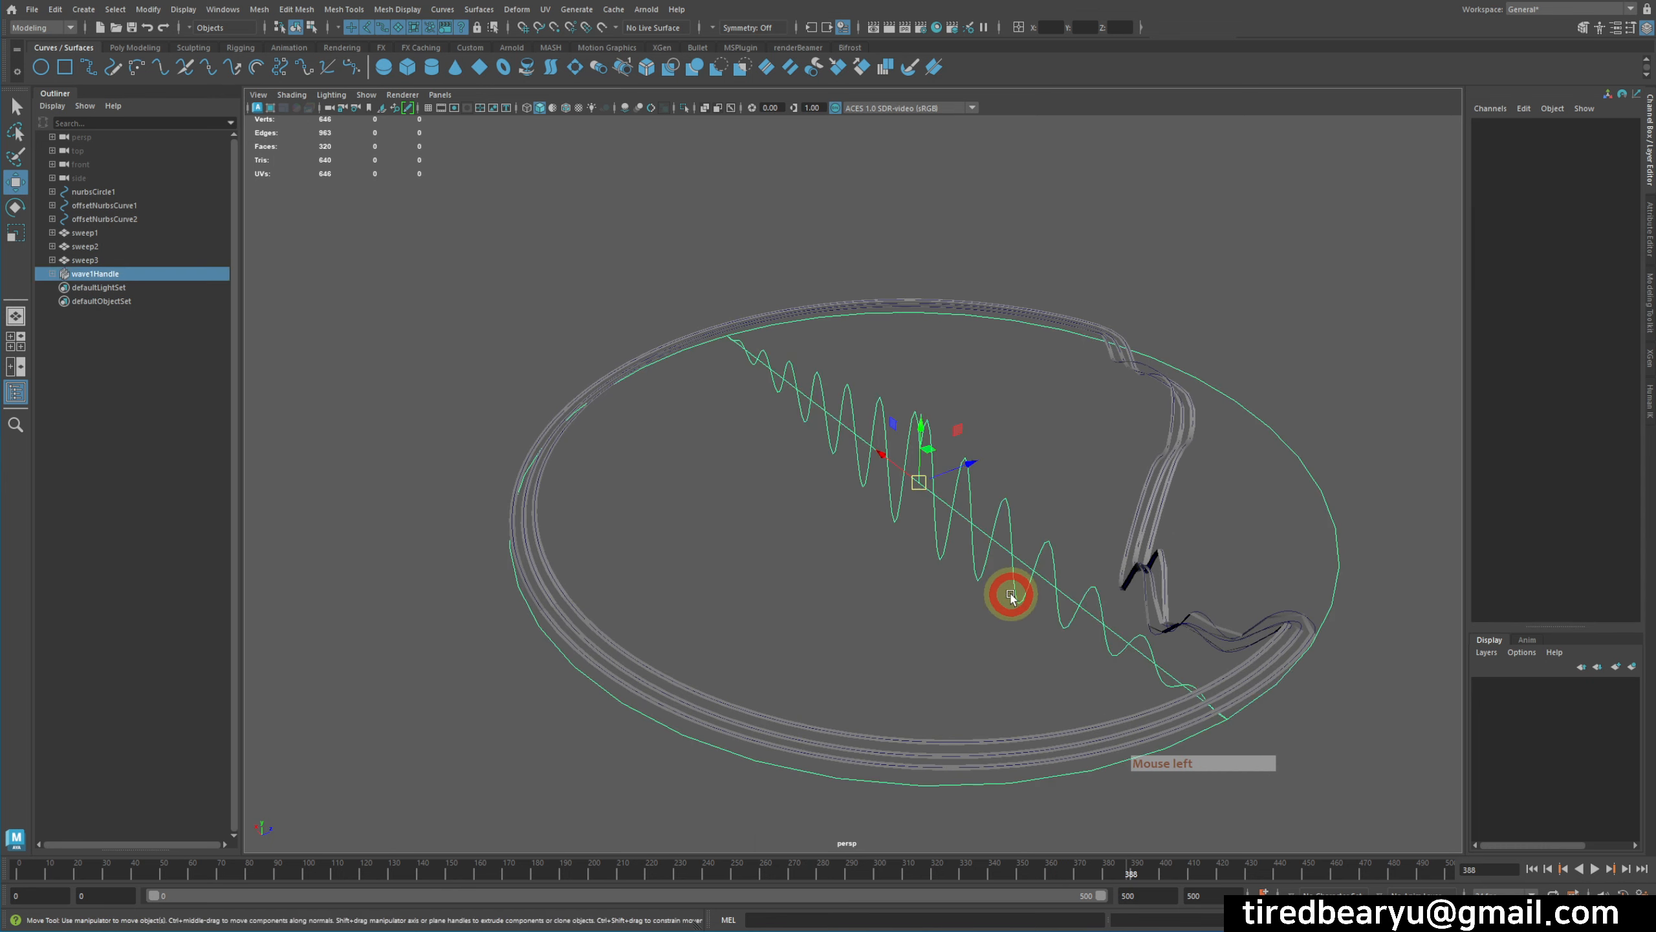
pyautogui.click(117, 301)
pyautogui.click(118, 274)
pyautogui.press('Delete')
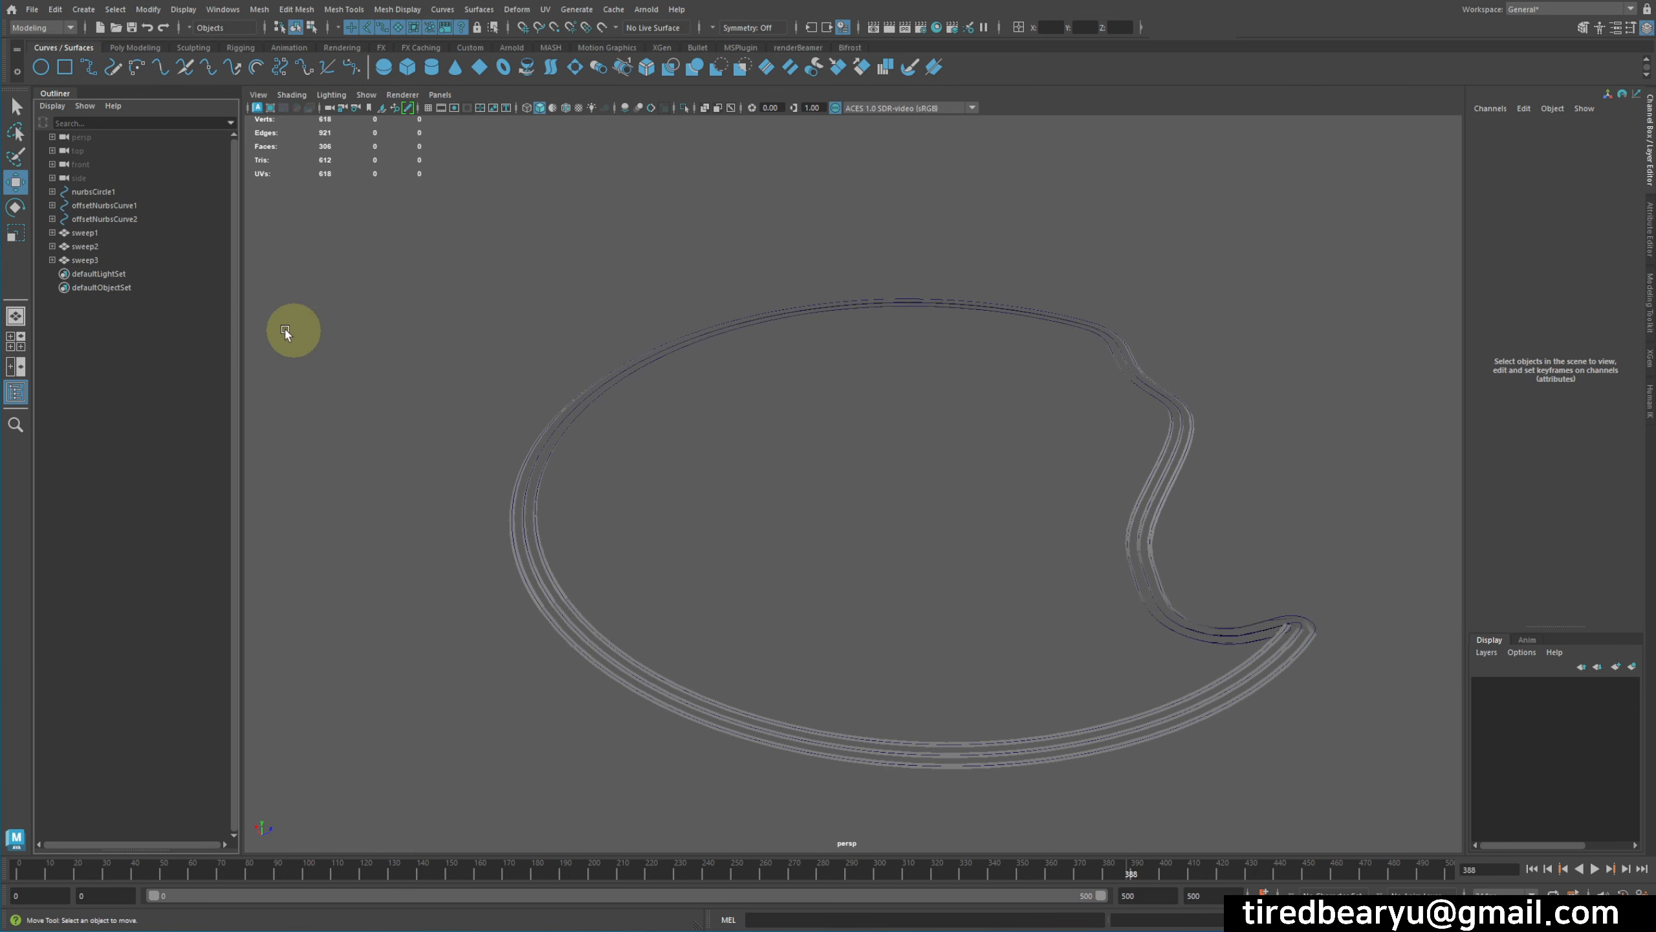
# Step: Select nurbsCircle1, offsetNurbsCurve1 and offsetNurbsCurve2, and add a Lattice deformer to them
pyautogui.click(112, 190)
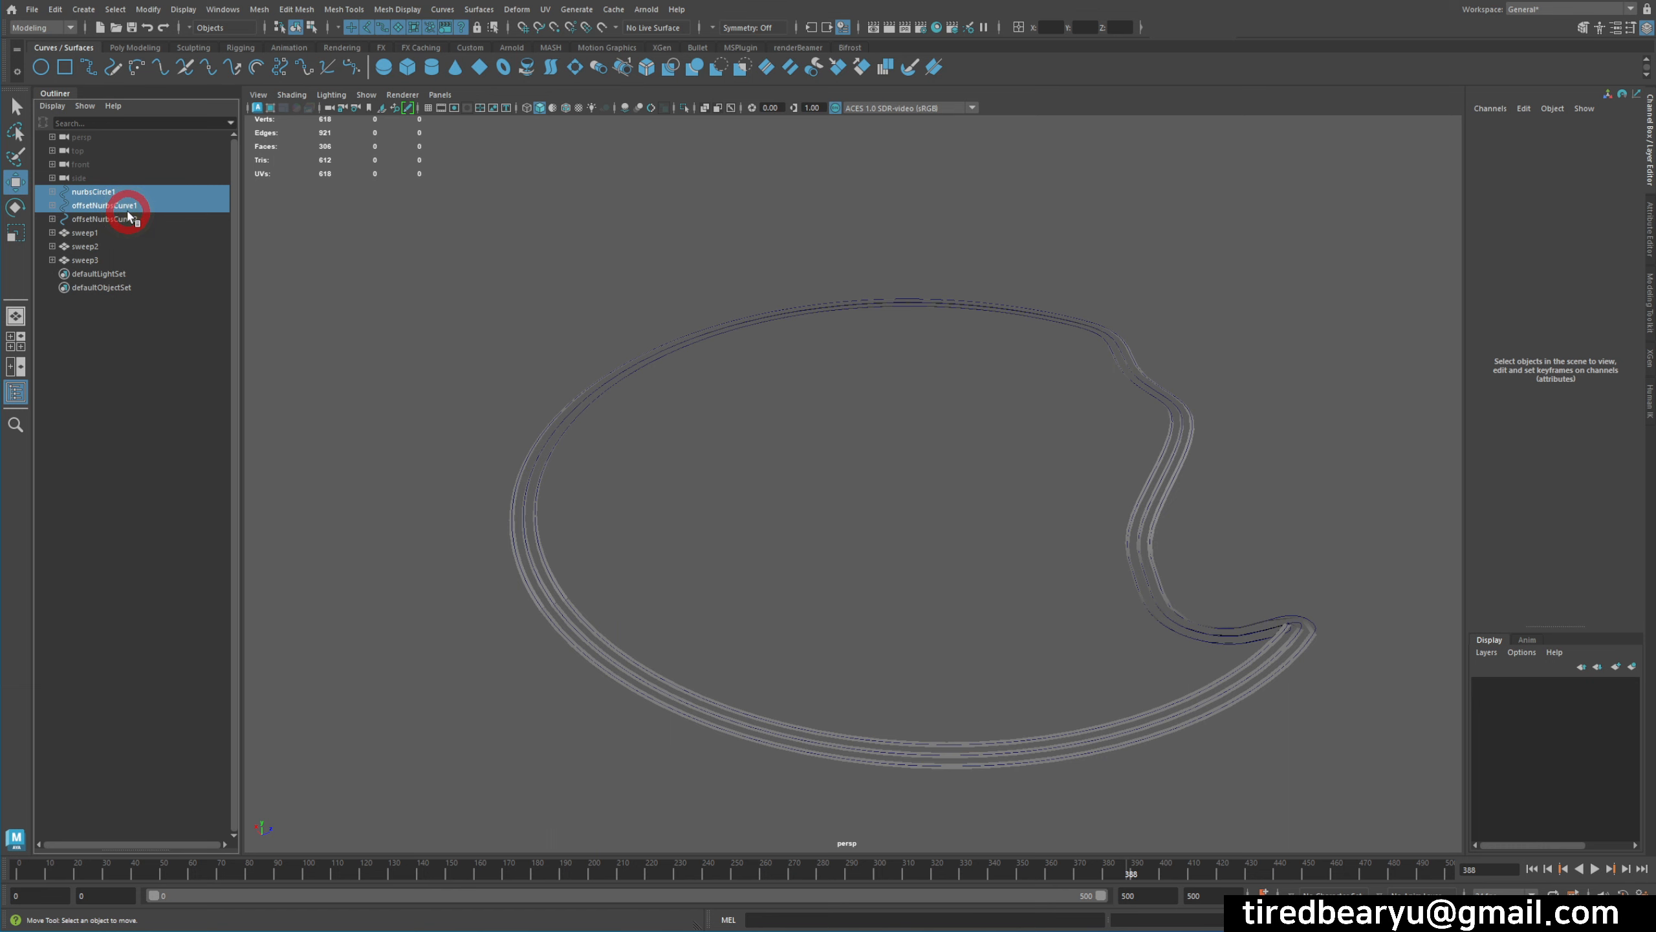
pyautogui.keyDown('shift'); pyautogui.click(134, 219); pyautogui.keyUp('shift')
pyautogui.keyDown('alt'); pyautogui.moveTo(913, 451); pyautogui.dragTo(953, 436); pyautogui.keyUp('alt')
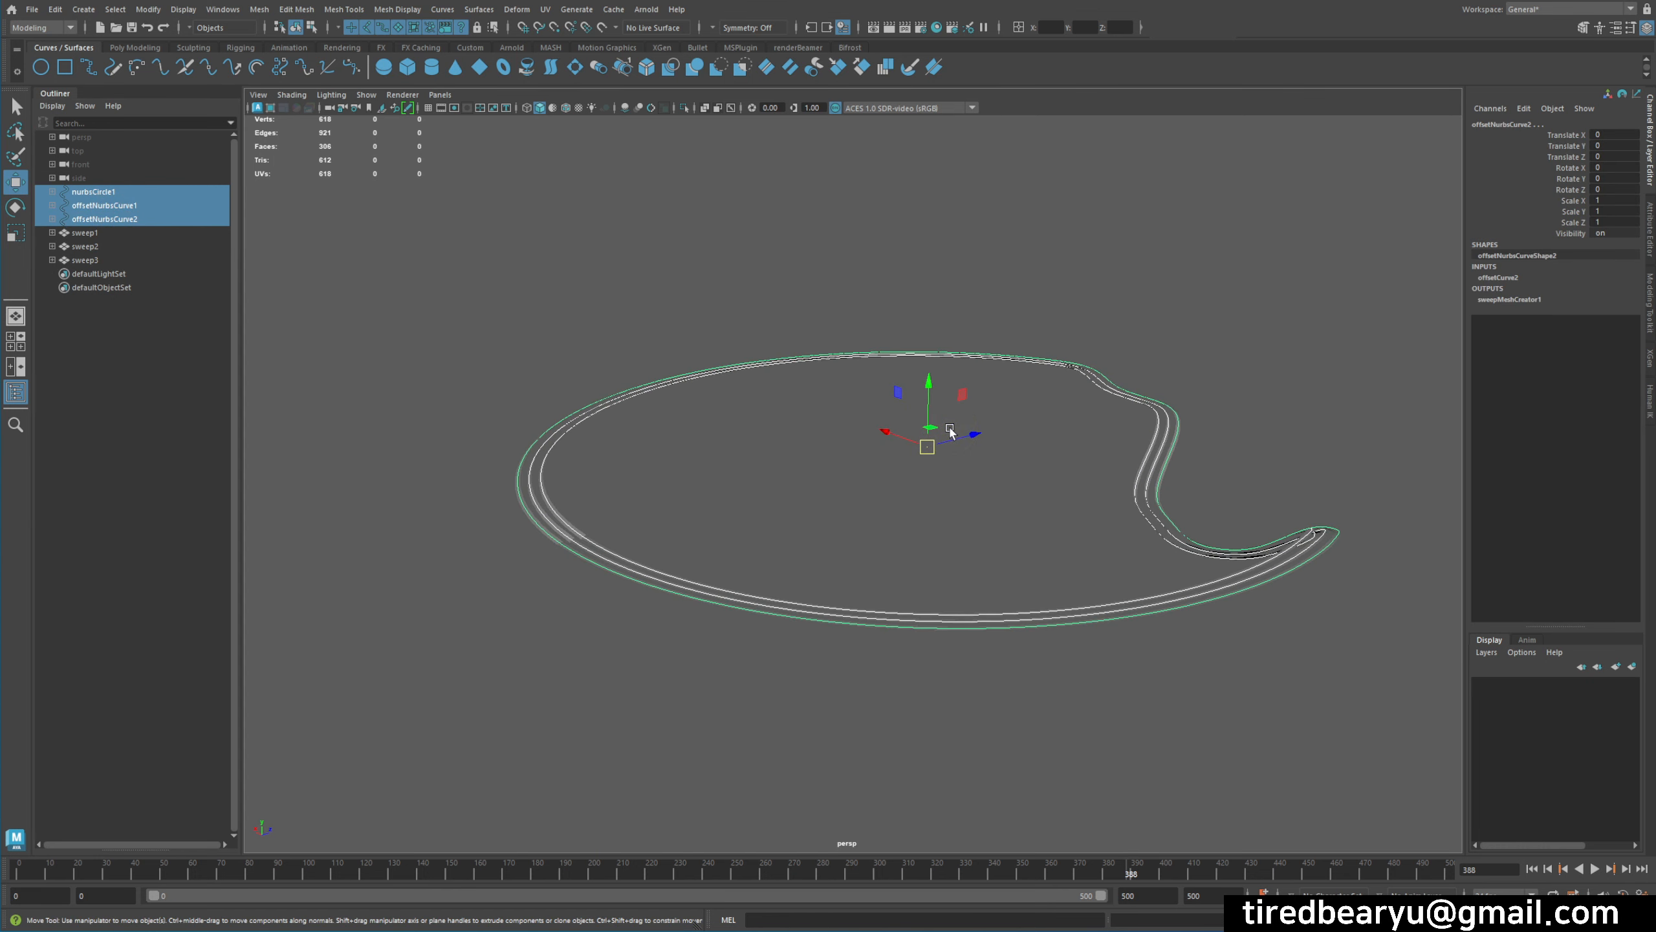
pyautogui.click(517, 9)
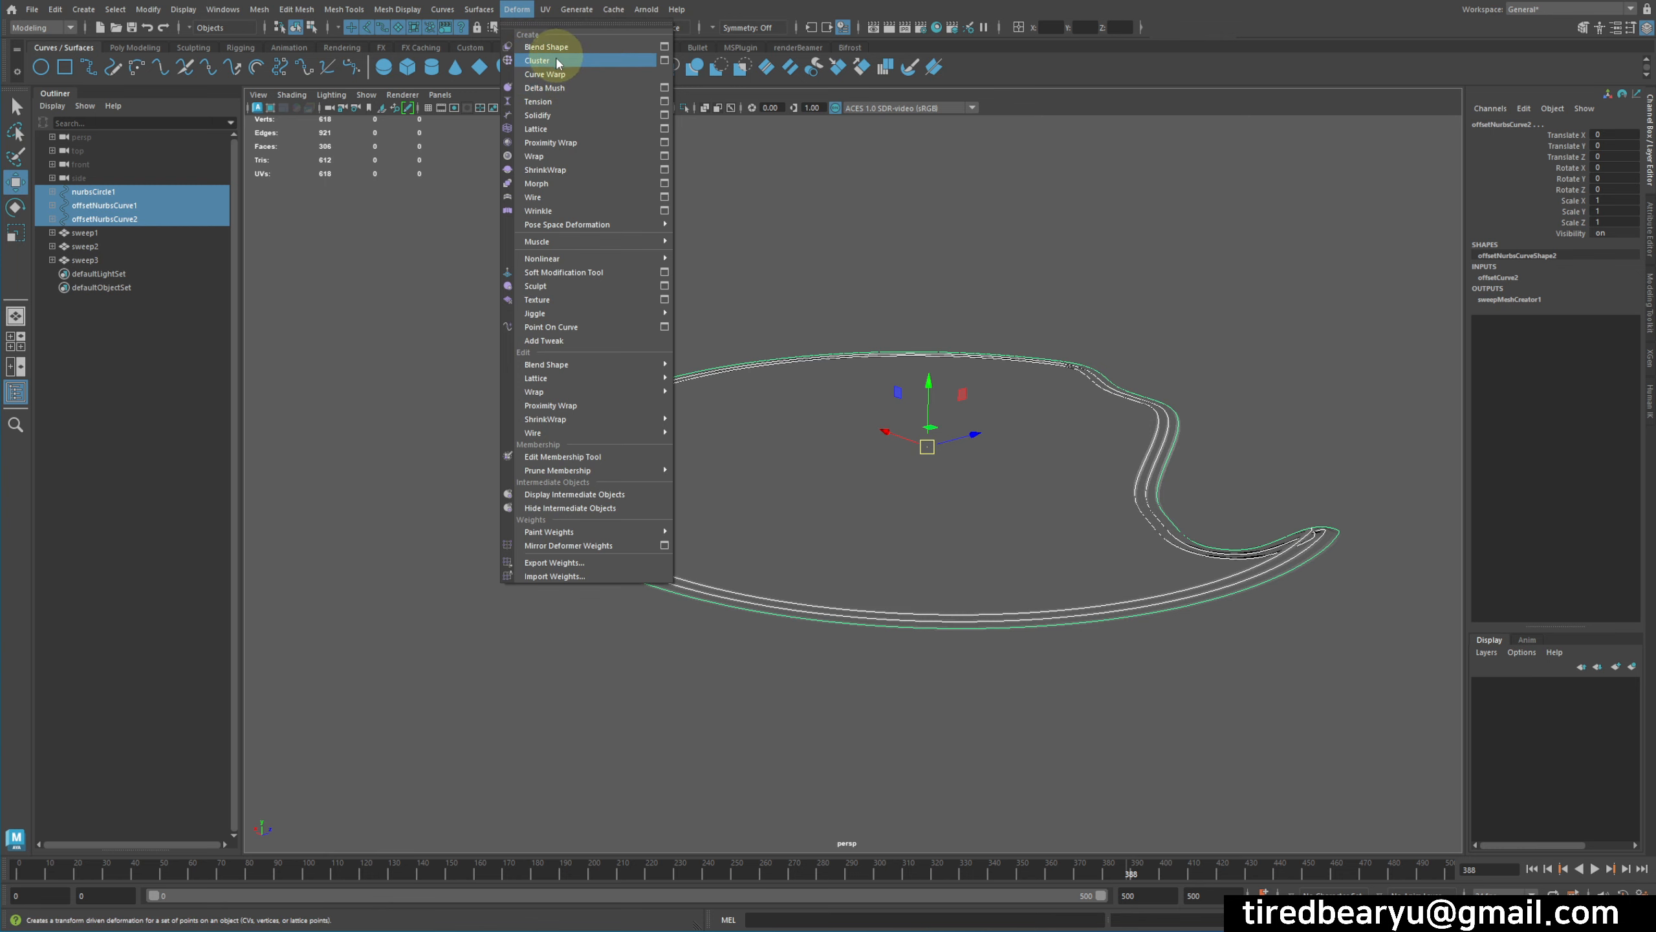
pyautogui.click(570, 130)
# Step: Try raising the lattice's S, T and U Divisions together, and undo the change
pyautogui.keyDown('alt'); pyautogui.moveTo(965, 444); pyautogui.dragTo(1080, 507); pyautogui.keyUp('alt')
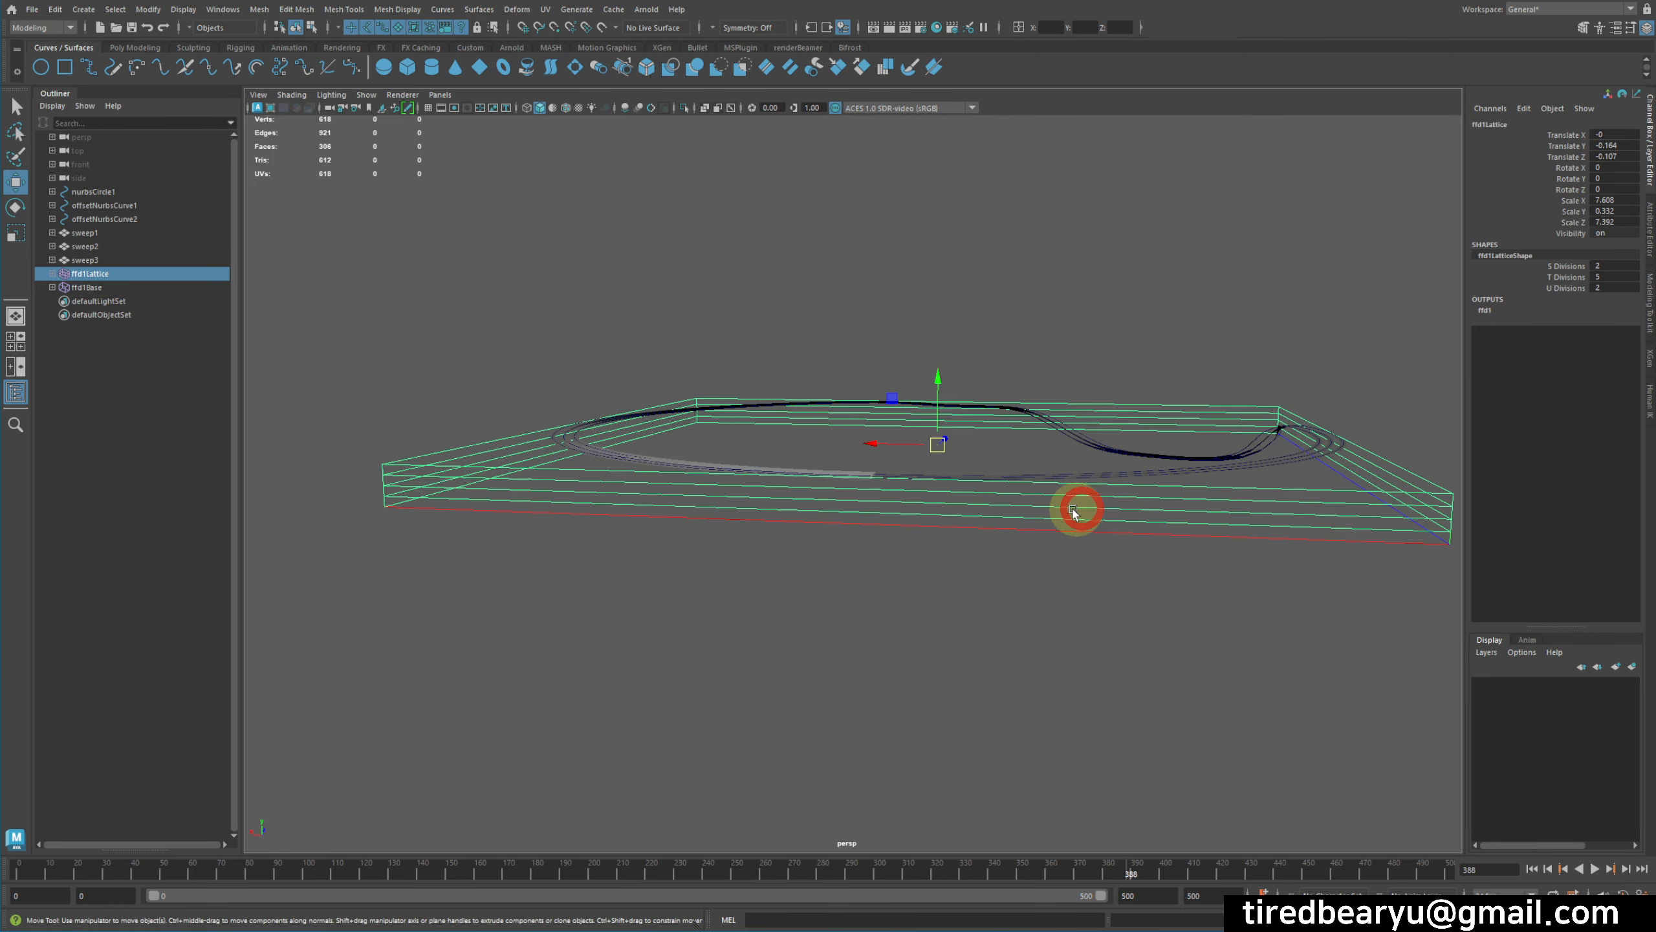
pyautogui.keyDown('alt'); pyautogui.moveTo(1242, 535); pyautogui.dragTo(1220, 529); pyautogui.keyUp('alt')
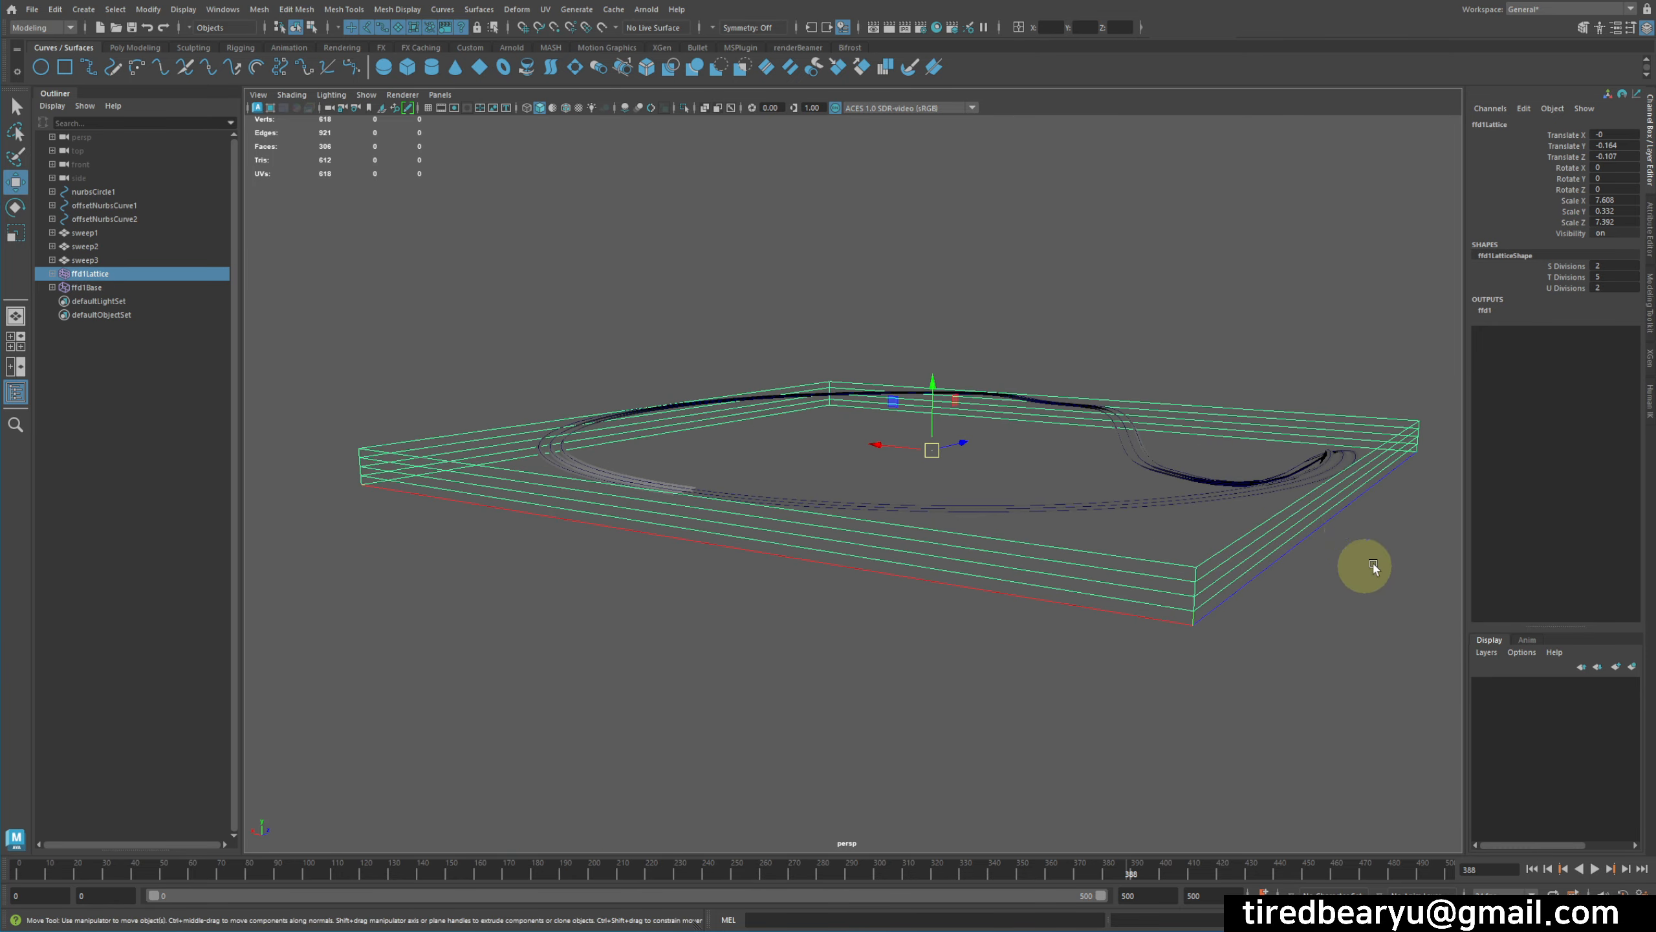
pyautogui.keyDown('alt'); pyautogui.moveTo(1364, 541); pyautogui.dragTo(1147, 512); pyautogui.keyUp('alt')
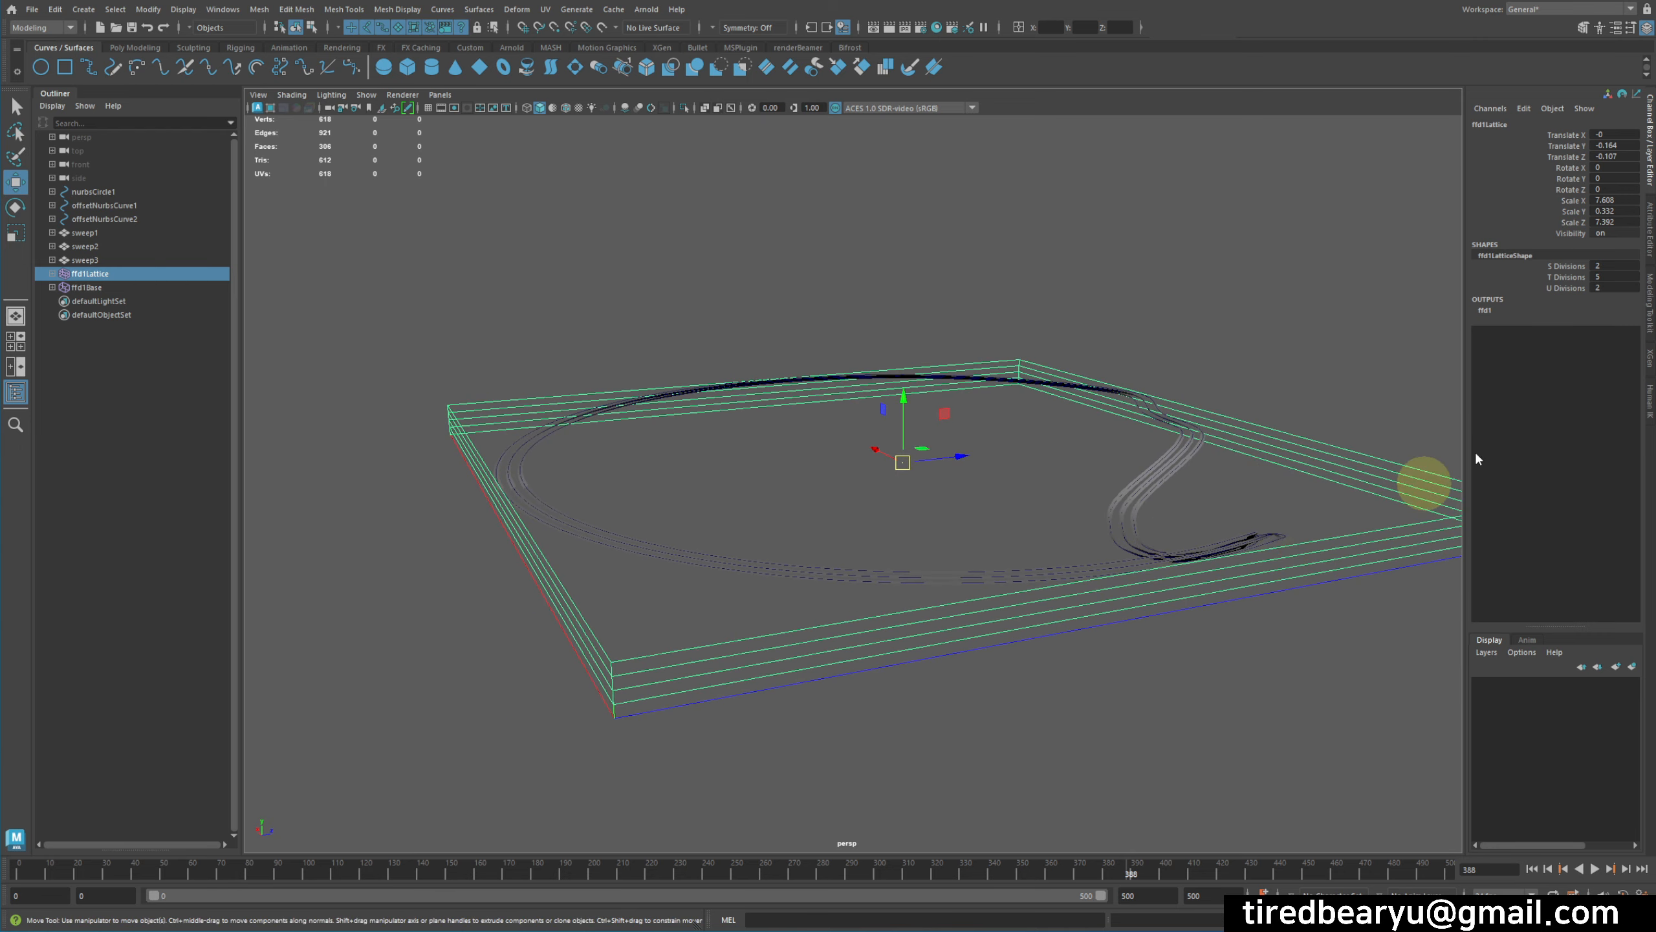
pyautogui.moveTo(1569, 265); pyautogui.dragTo(1569, 286)
pyautogui.moveTo(952, 374); pyautogui.dragTo(1073, 376, button='middle')
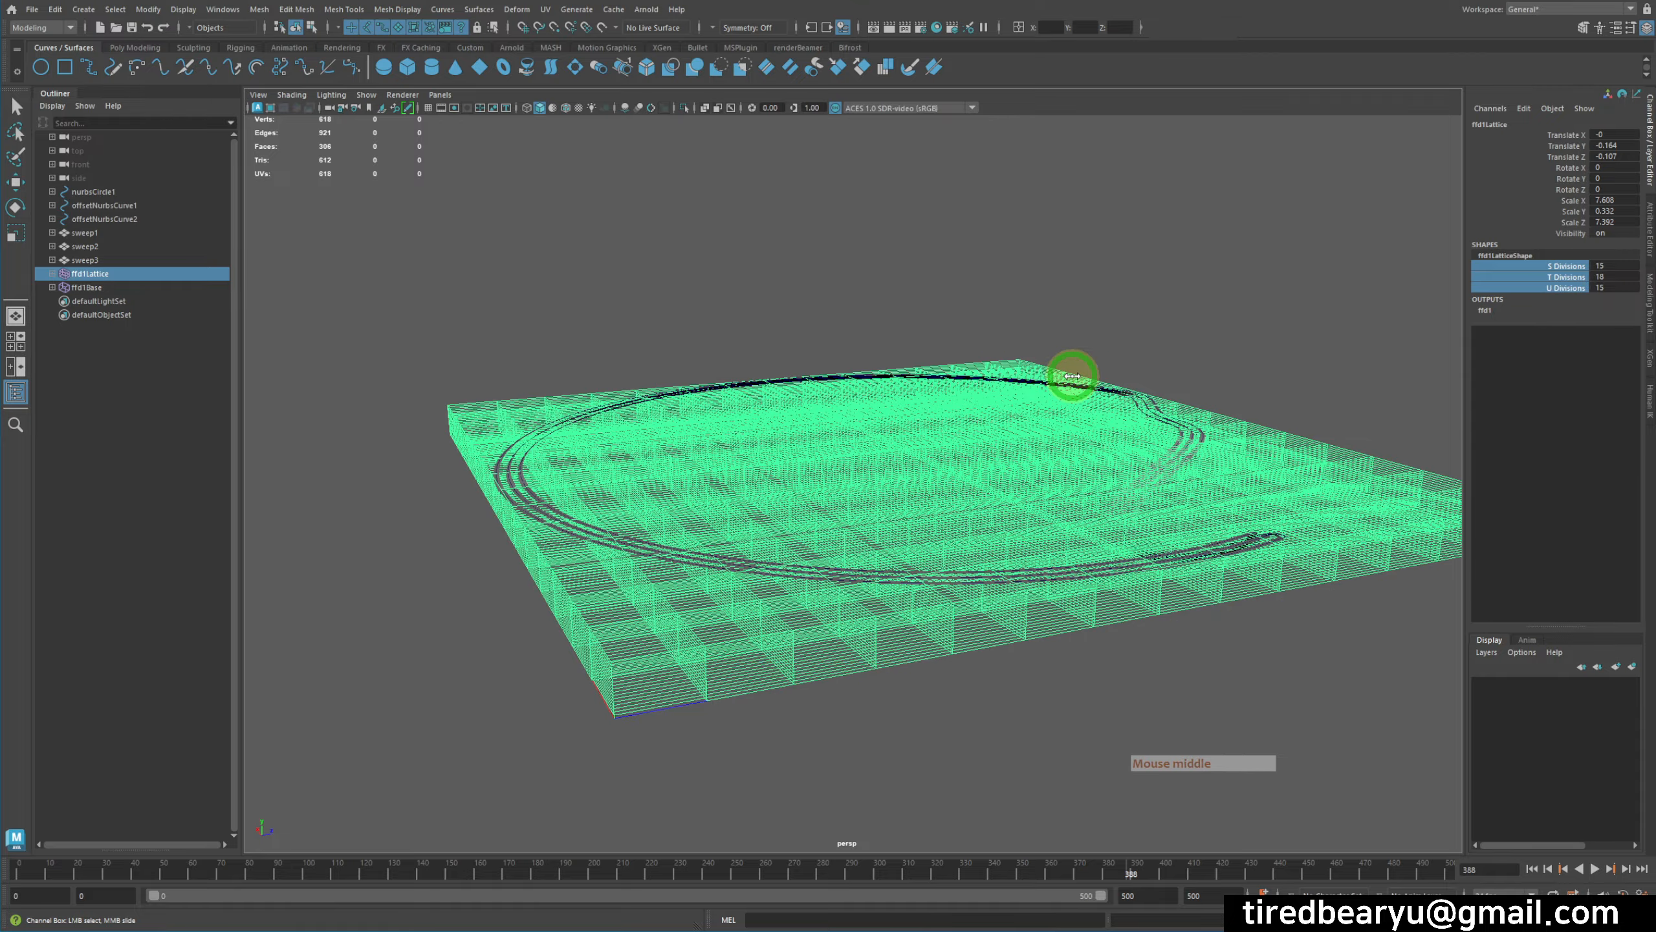
pyautogui.keyDown('alt'); pyautogui.moveTo(1075, 377); pyautogui.dragTo(1102, 394); pyautogui.keyUp('alt')
pyautogui.hotkey('ctrl', 'z')
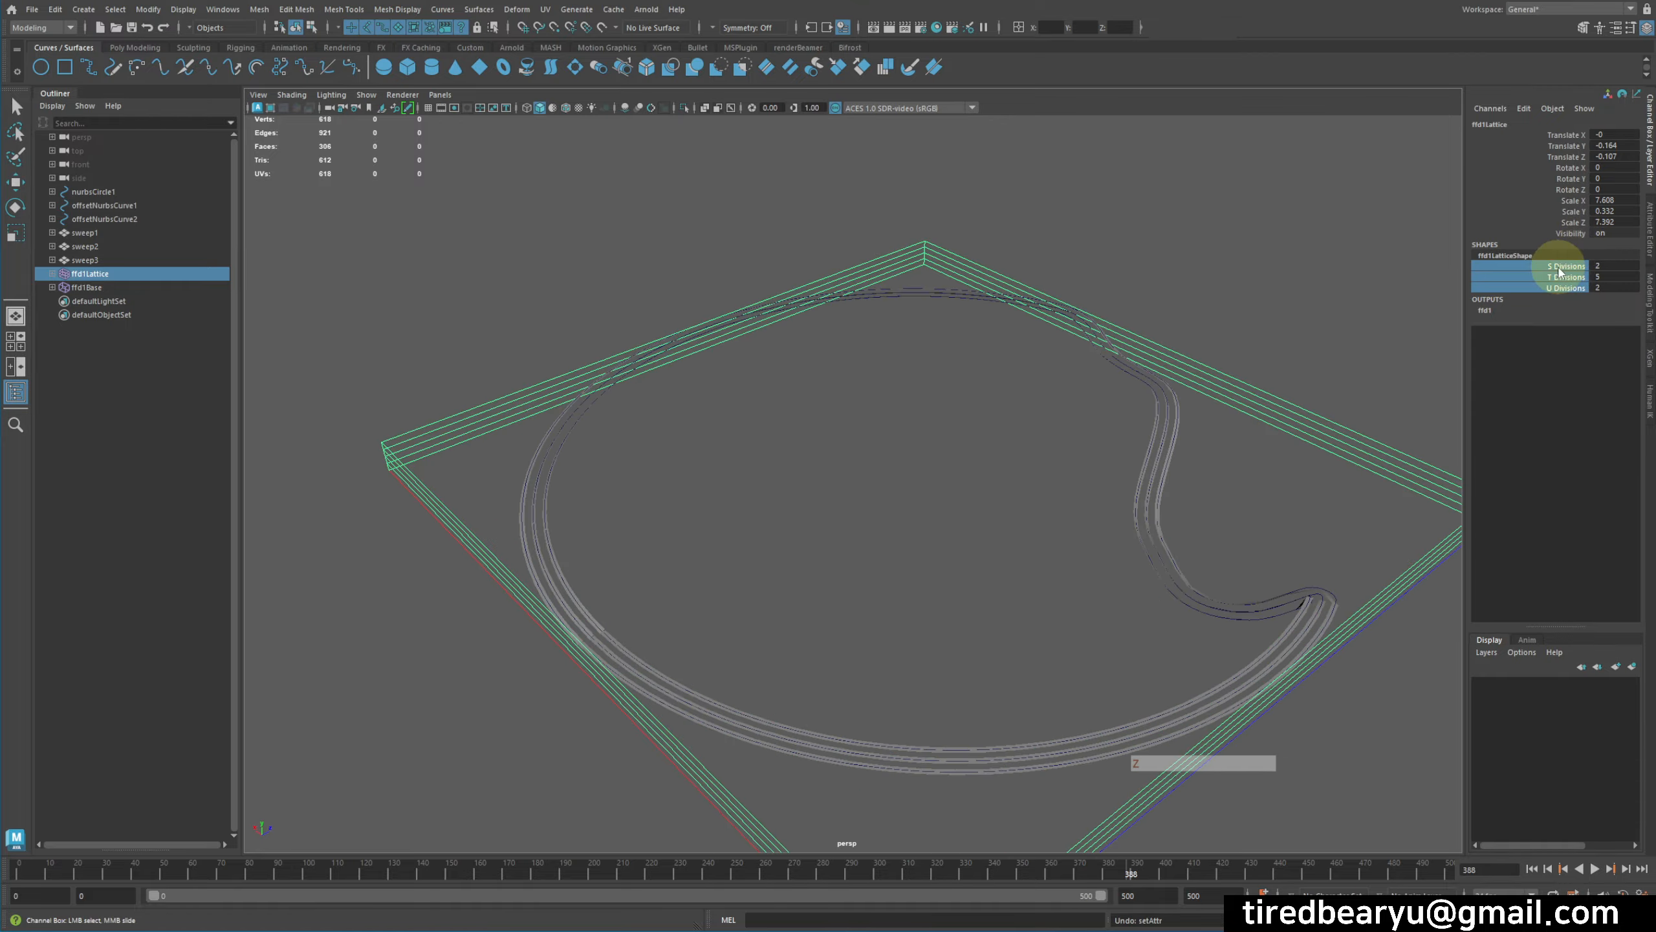
# Step: Set the lattice's S and U Divisions to 17 and its T Divisions to 2
pyautogui.click(1558, 266)
pyautogui.keyDown('ctrl'); pyautogui.click(1563, 291); pyautogui.keyUp('ctrl')
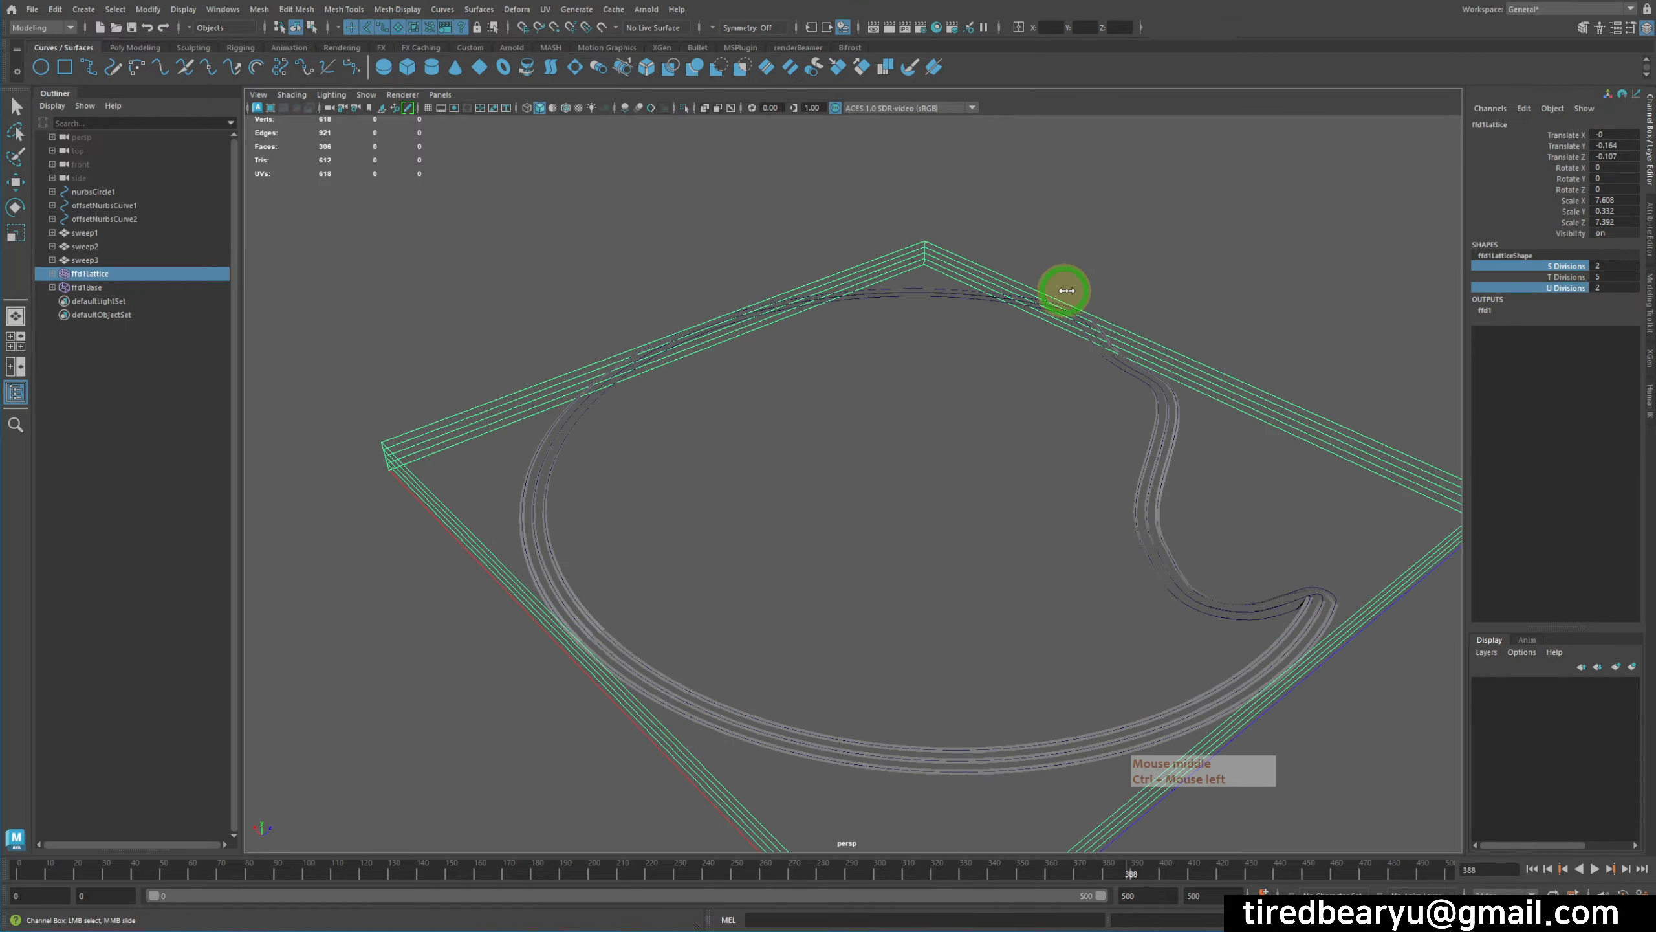
pyautogui.moveTo(1065, 291); pyautogui.dragTo(1164, 307, button='middle')
pyautogui.keyDown('alt'); pyautogui.moveTo(1164, 306); pyautogui.dragTo(1150, 296); pyautogui.keyUp('alt')
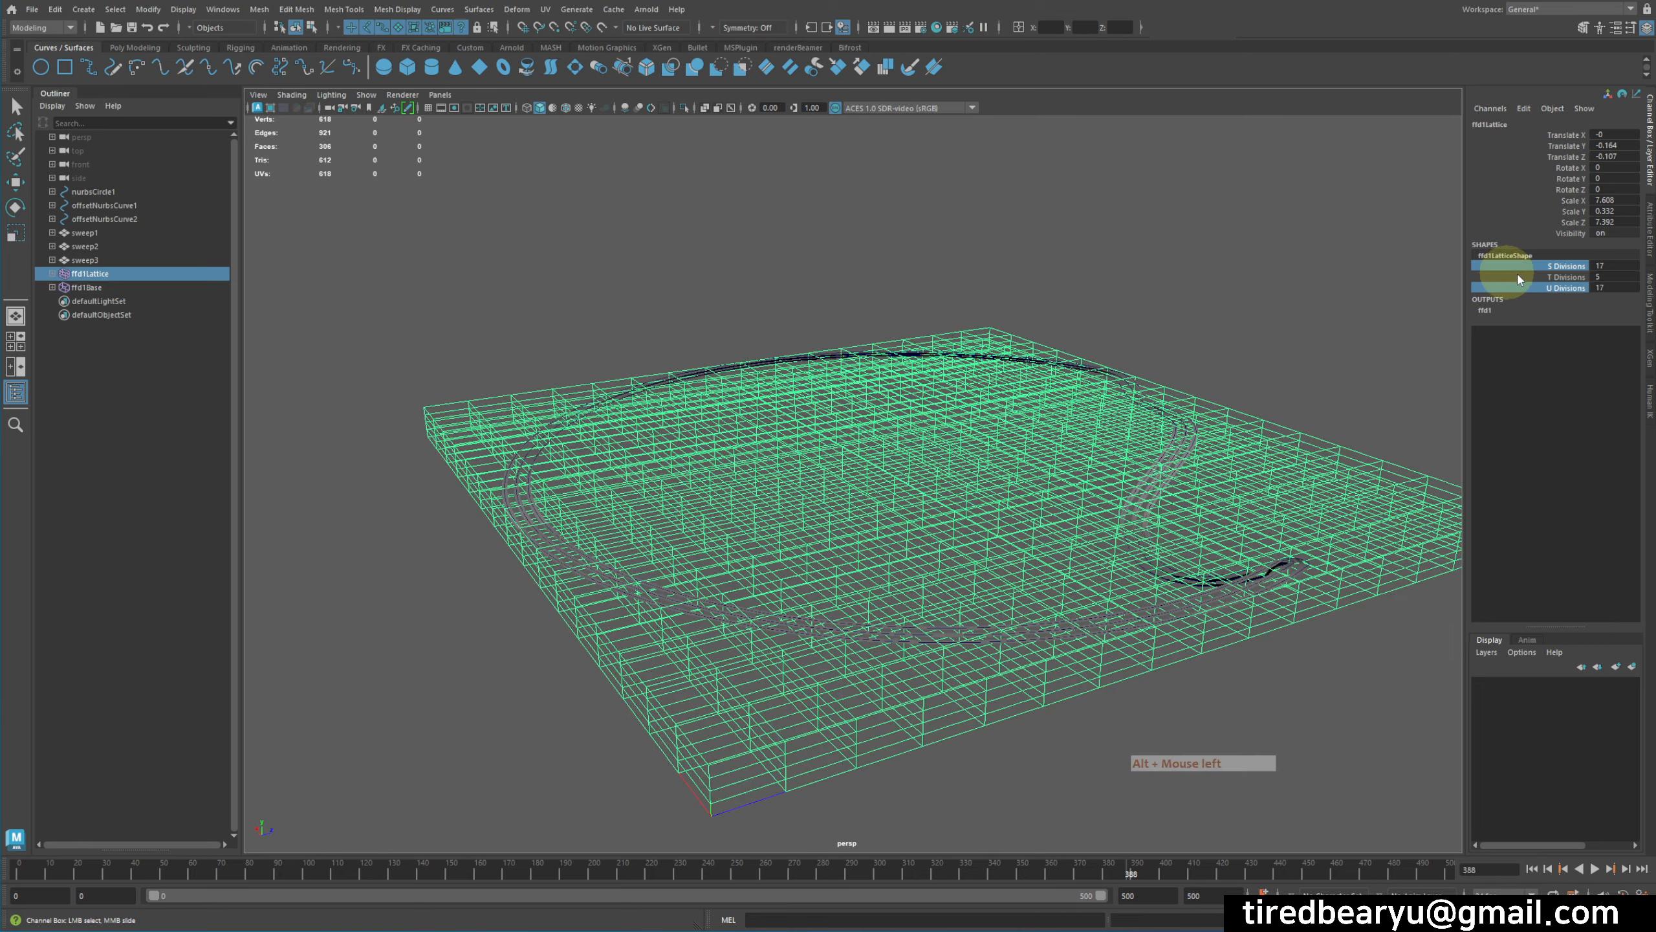
pyautogui.click(1565, 277)
pyautogui.moveTo(1361, 289); pyautogui.dragTo(860, 245, button='middle')
pyautogui.keyDown('alt'); pyautogui.moveTo(1104, 320); pyautogui.dragTo(1088, 297); pyautogui.keyUp('alt')
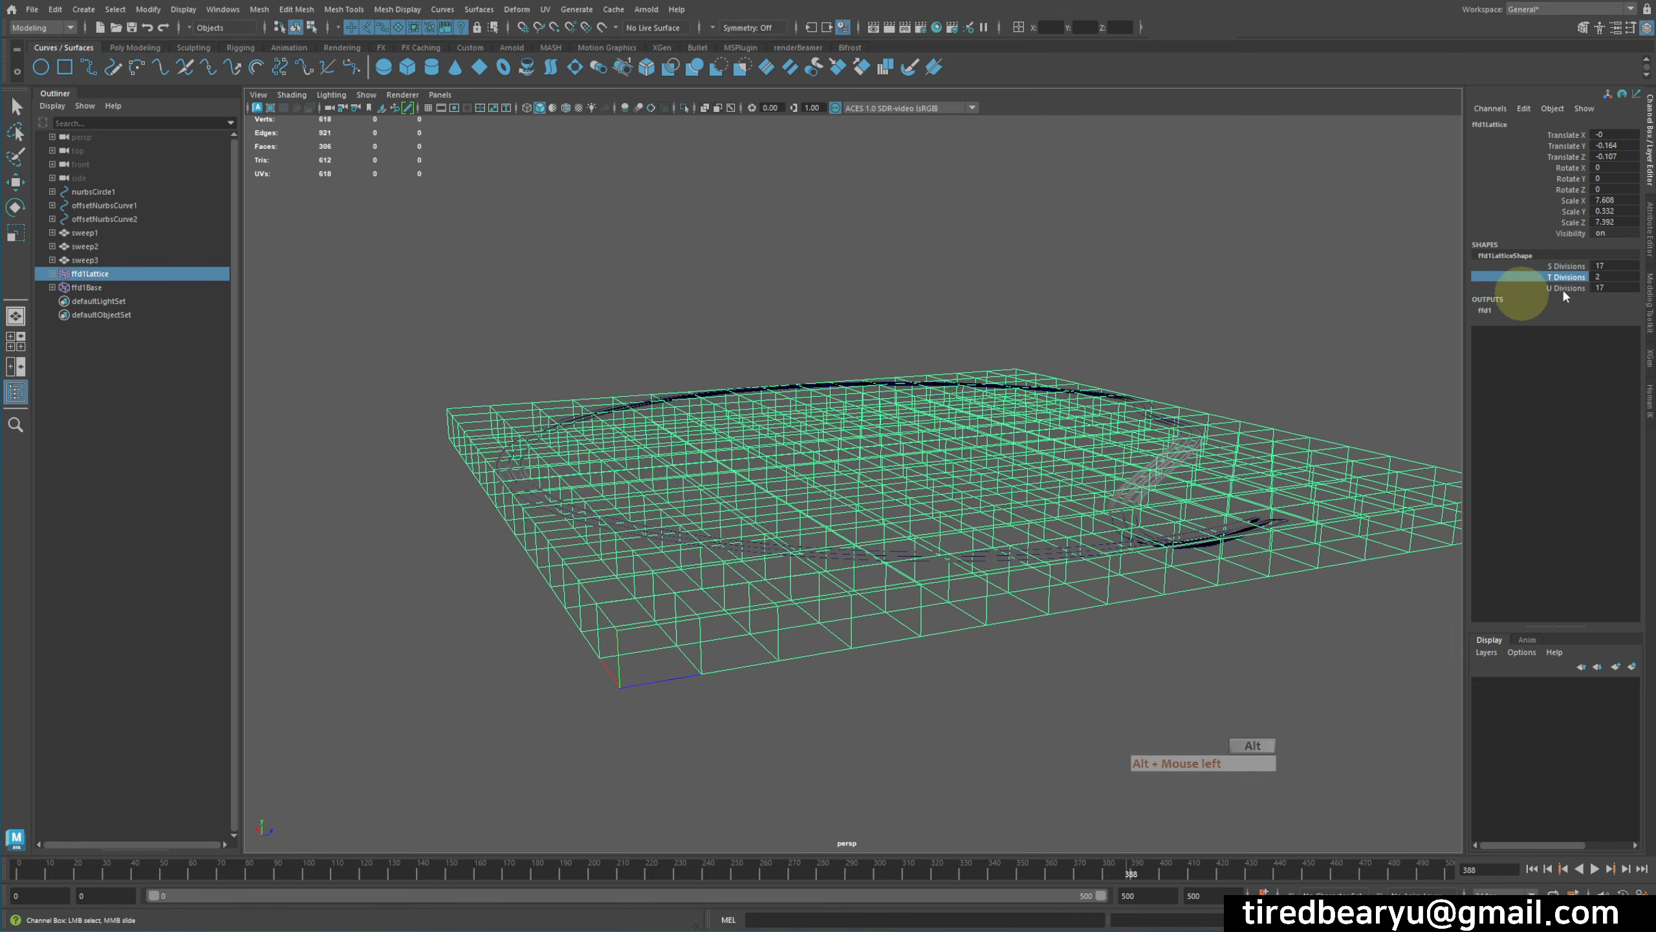
# Step: Increase the lattice's S and U Divisions to 38
pyautogui.click(1583, 265)
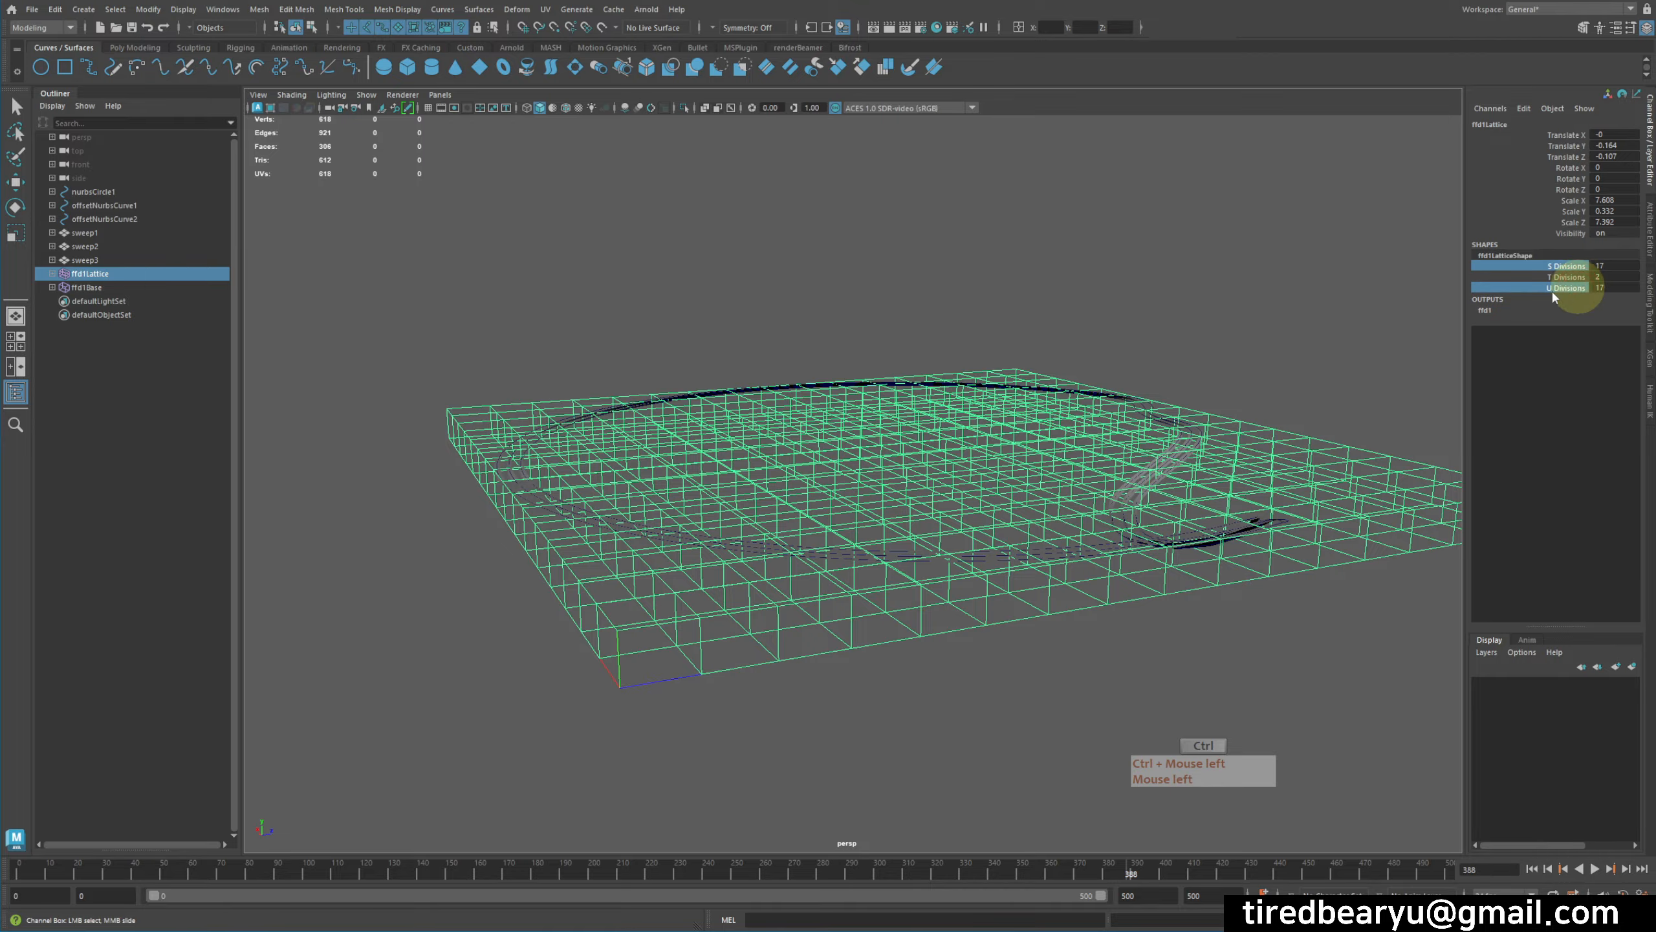
pyautogui.moveTo(978, 268); pyautogui.dragTo(1141, 287, button='middle')
pyautogui.keyDown('alt'); pyautogui.moveTo(1150, 289); pyautogui.dragTo(1224, 329); pyautogui.keyUp('alt')
pyautogui.keyDown('alt'); pyautogui.moveTo(1225, 330); pyautogui.dragTo(1037, 326, button='right'); pyautogui.keyUp('alt')
pyautogui.click(1230, 281)
pyautogui.keyDown('alt'); pyautogui.moveTo(1230, 319); pyautogui.dragTo(1205, 290); pyautogui.keyUp('alt')
pyautogui.click(1258, 424)
pyautogui.keyDown('alt'); pyautogui.moveTo(1342, 471); pyautogui.dragTo(1289, 367); pyautogui.keyUp('alt')
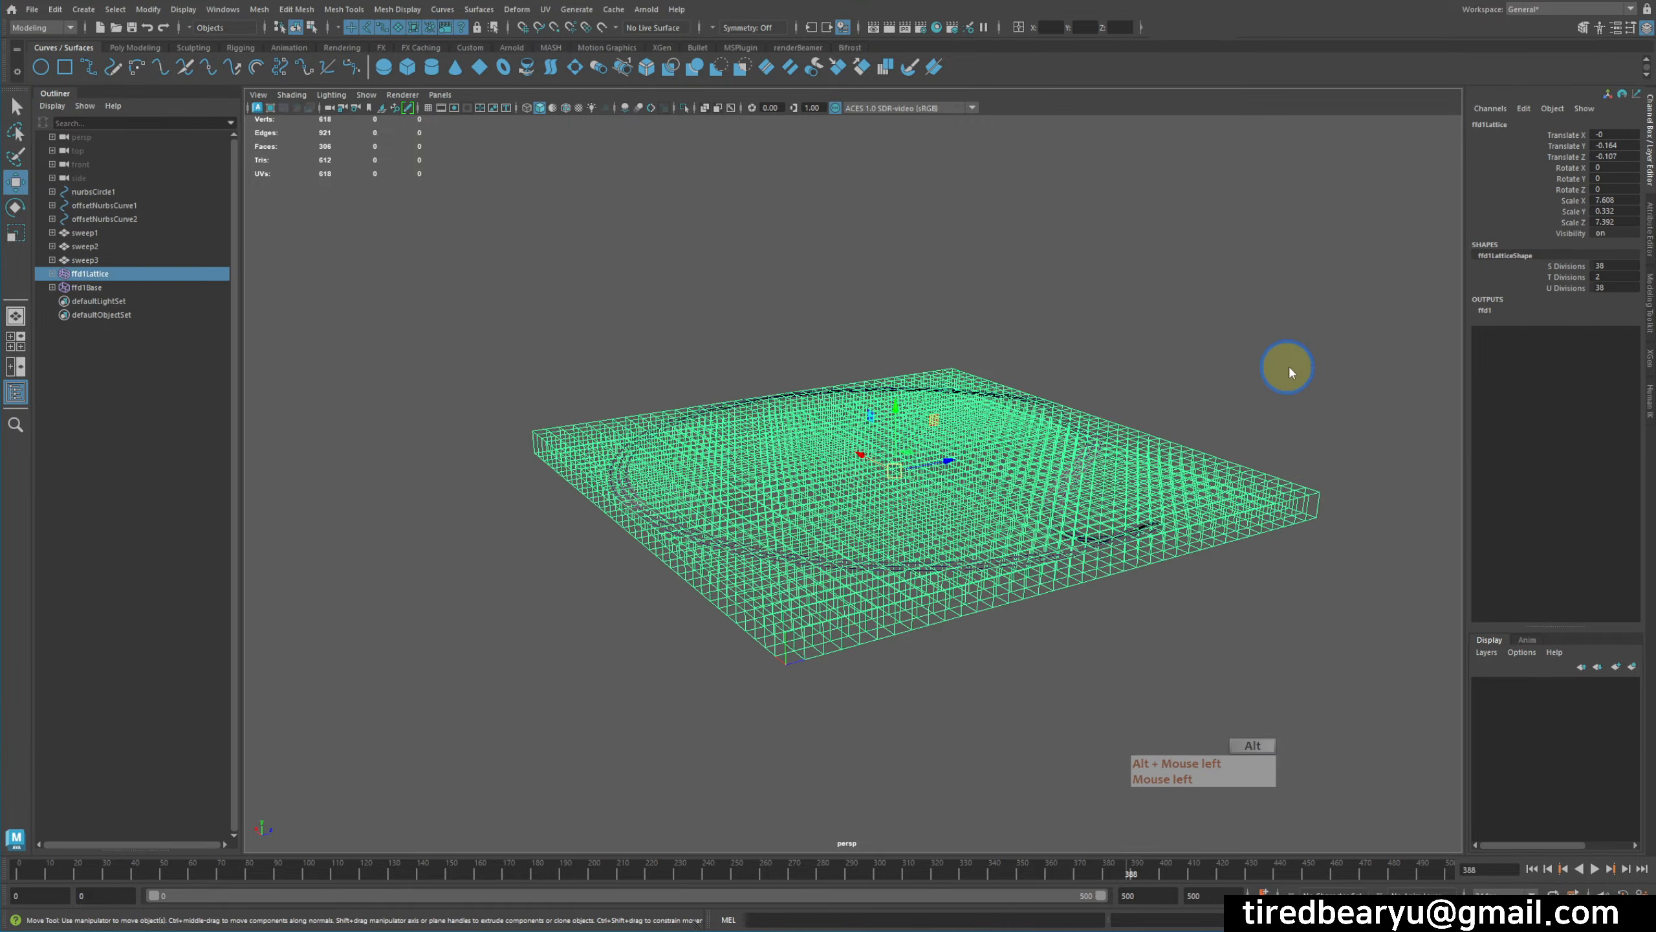
# Step: Try raising a soft-selected patch of lattice points near one side of the lattice, and undo the move
pyautogui.moveTo(1289, 367); pyautogui.dragTo(1225, 363, button='right')
pyautogui.keyDown('alt'); pyautogui.moveTo(1224, 363); pyautogui.dragTo(1051, 361, button='middle'); pyautogui.keyUp('alt')
pyautogui.keyDown('alt'); pyautogui.moveTo(1050, 361); pyautogui.dragTo(1056, 396); pyautogui.keyUp('alt')
pyautogui.moveTo(895, 456); pyautogui.dragTo(974, 499)
pyautogui.press('w')
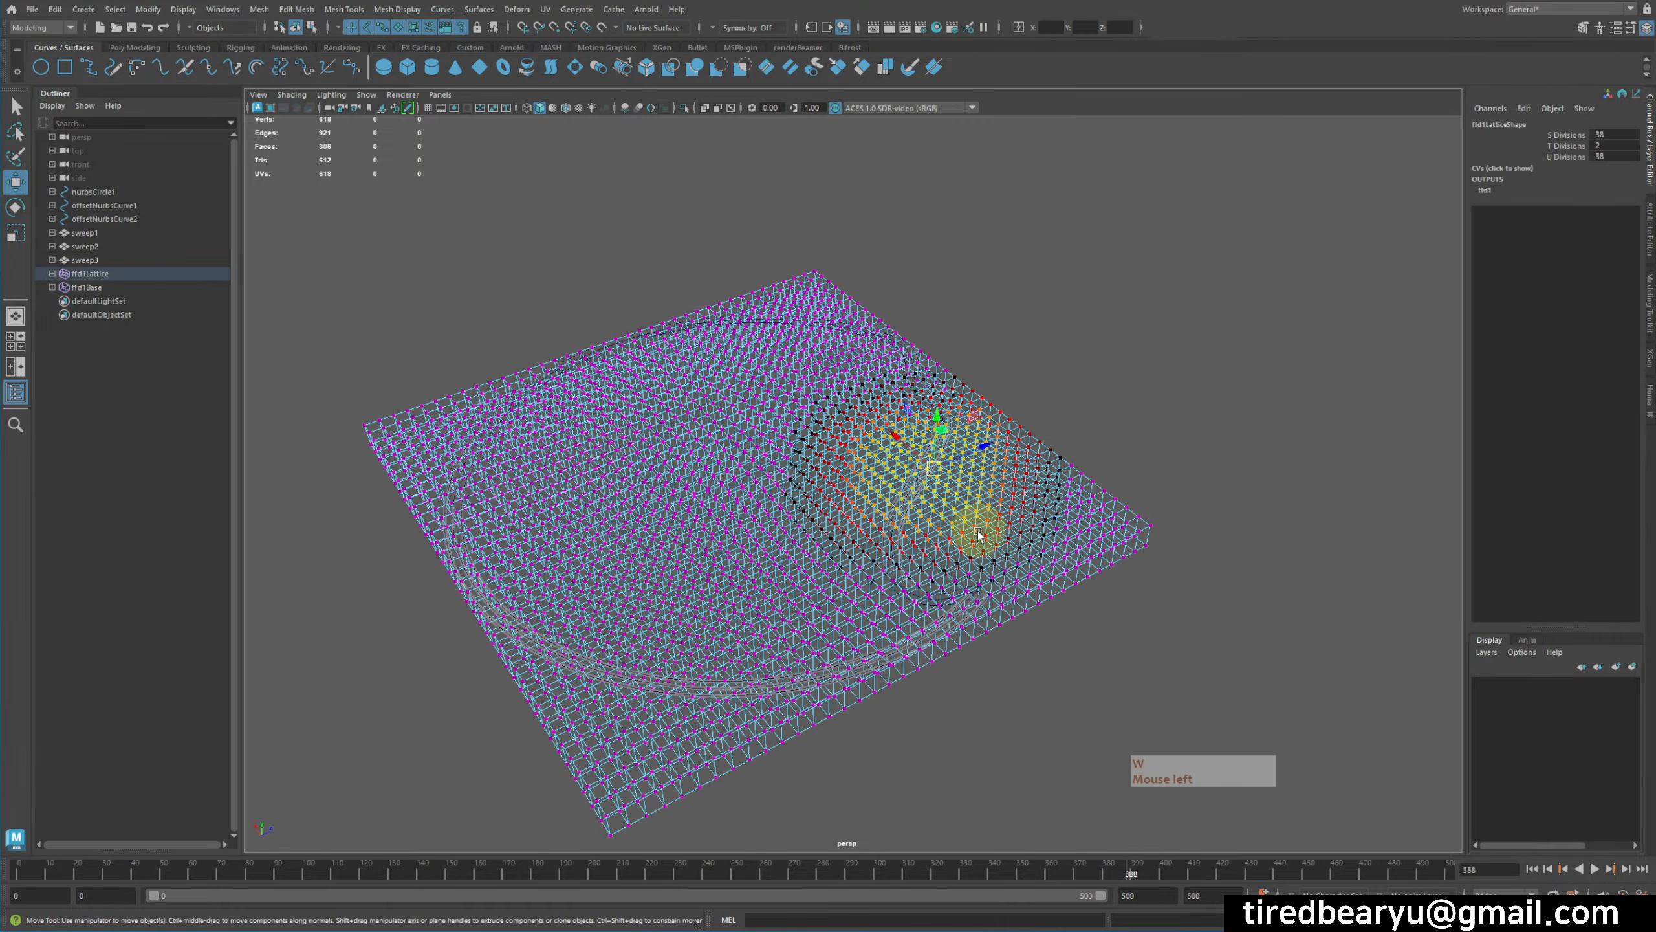
pyautogui.moveTo(978, 531); pyautogui.dragTo(959, 471, button='middle')
pyautogui.keyDown('alt'); pyautogui.moveTo(959, 486); pyautogui.dragTo(923, 473); pyautogui.keyUp('alt')
pyautogui.keyDown('alt'); pyautogui.moveTo(815, 479); pyautogui.dragTo(862, 499, button='right'); pyautogui.keyUp('alt')
pyautogui.keyDown('alt'); pyautogui.moveTo(861, 499); pyautogui.dragTo(865, 482); pyautogui.keyUp('alt')
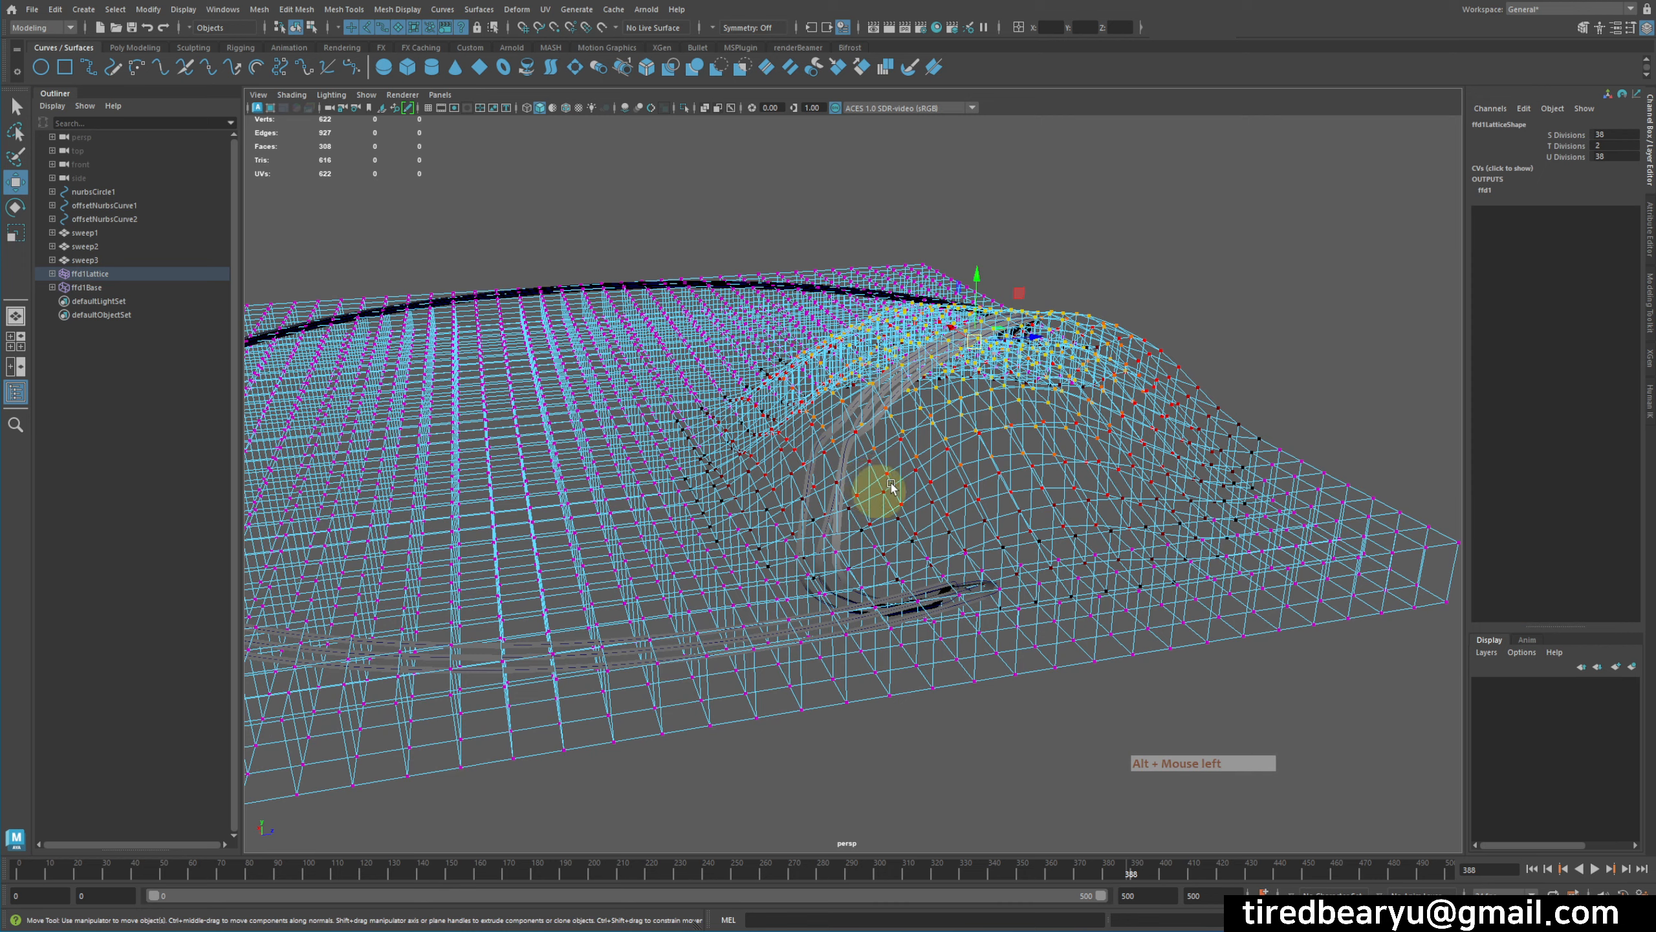
pyautogui.hotkey('ctrl', 'z')
# Step: Return to object selection, check the three curves, and reselect the whole ffd1Lattice
pyautogui.keyDown('alt'); pyautogui.moveTo(880, 477); pyautogui.dragTo(740, 425, button='right'); pyautogui.keyUp('alt')
pyautogui.moveTo(997, 409); pyautogui.dragTo(1060, 386, button='right')
pyautogui.click(1153, 363)
pyautogui.keyDown('alt'); pyautogui.moveTo(1158, 359); pyautogui.dragTo(1138, 430); pyautogui.keyUp('alt')
pyautogui.moveTo(129, 205); pyautogui.dragTo(143, 220)
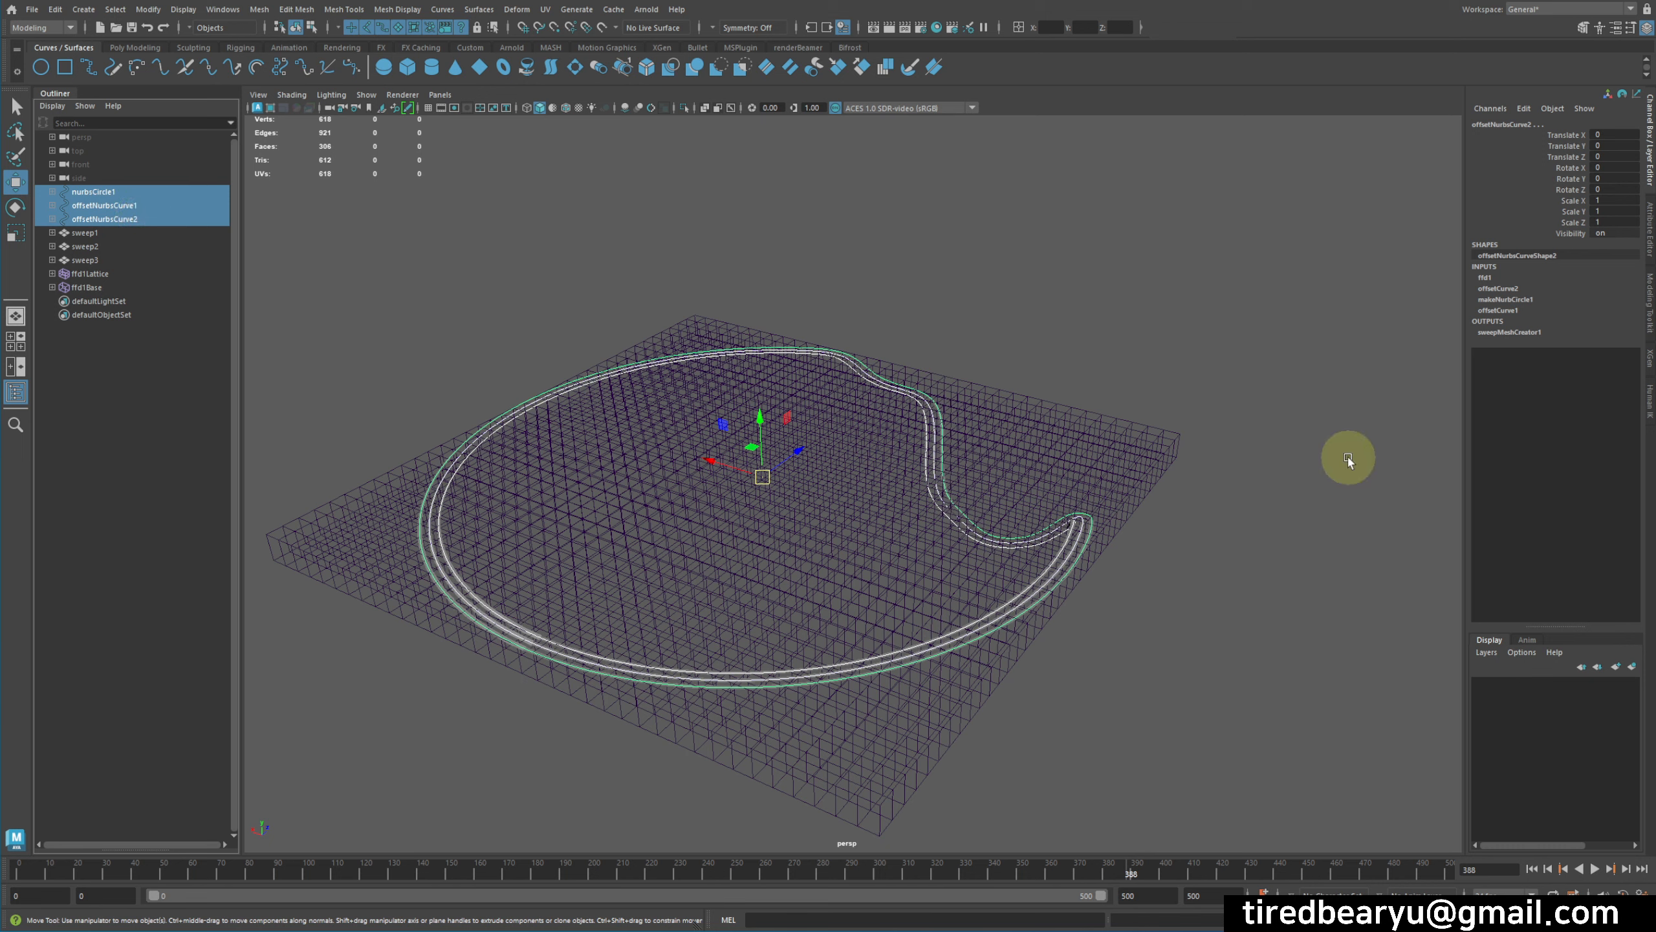
pyautogui.click(1263, 423)
pyautogui.moveTo(1160, 395); pyautogui.dragTo(1265, 494)
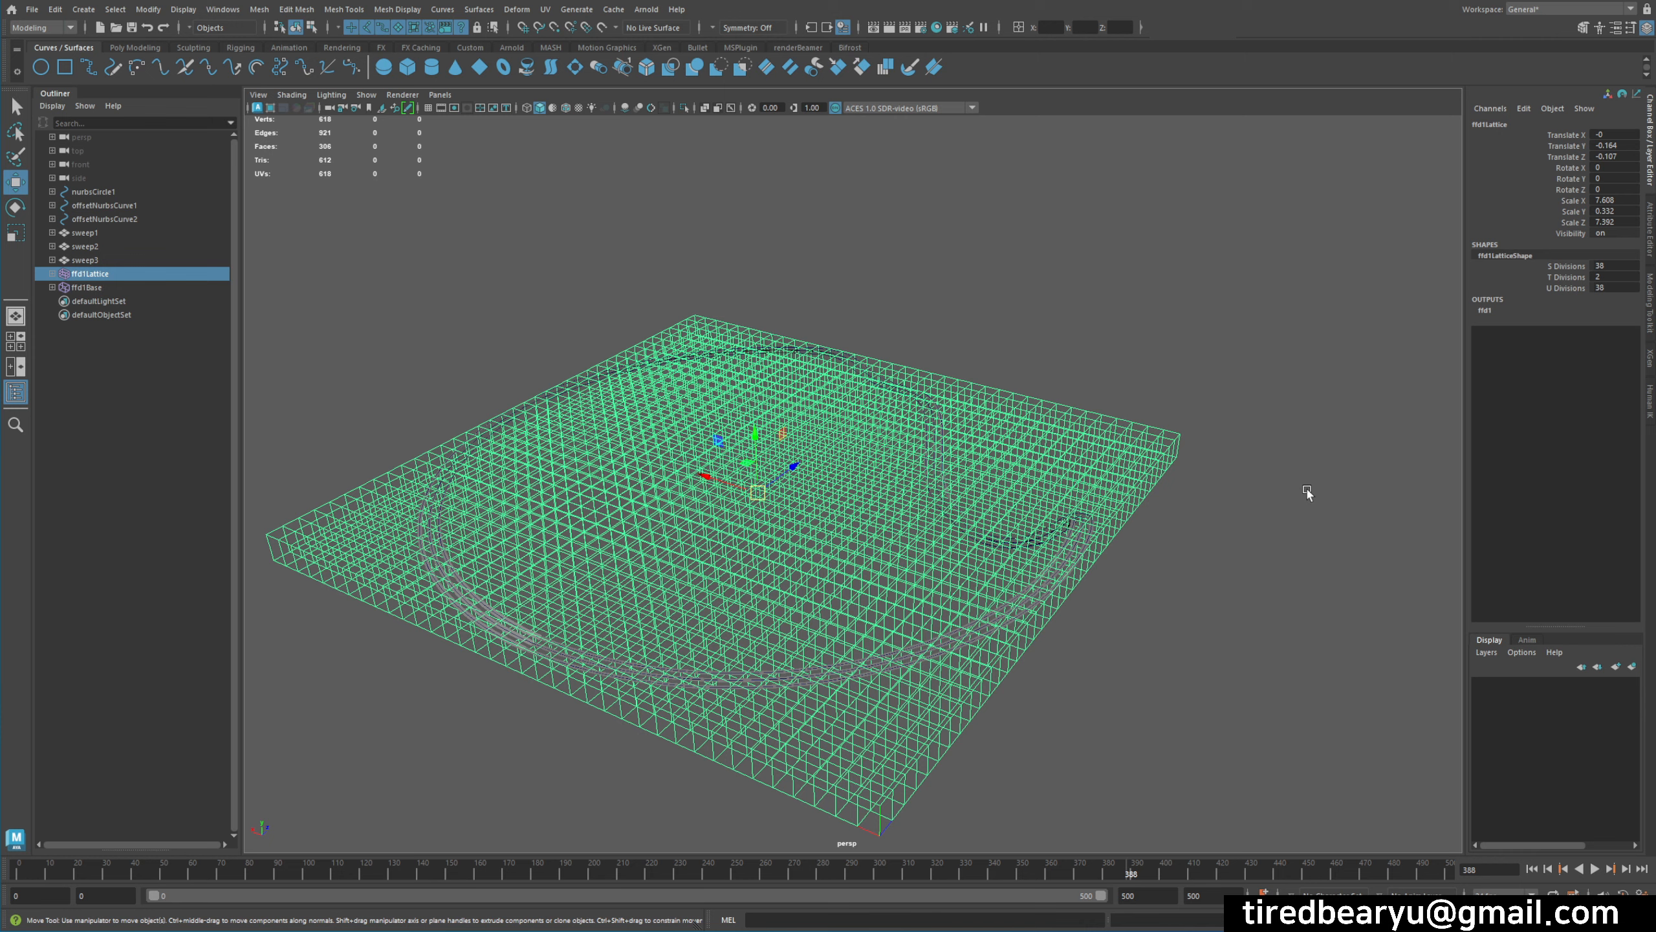
pyautogui.click(1165, 411)
pyautogui.moveTo(1165, 411); pyautogui.dragTo(1210, 471)
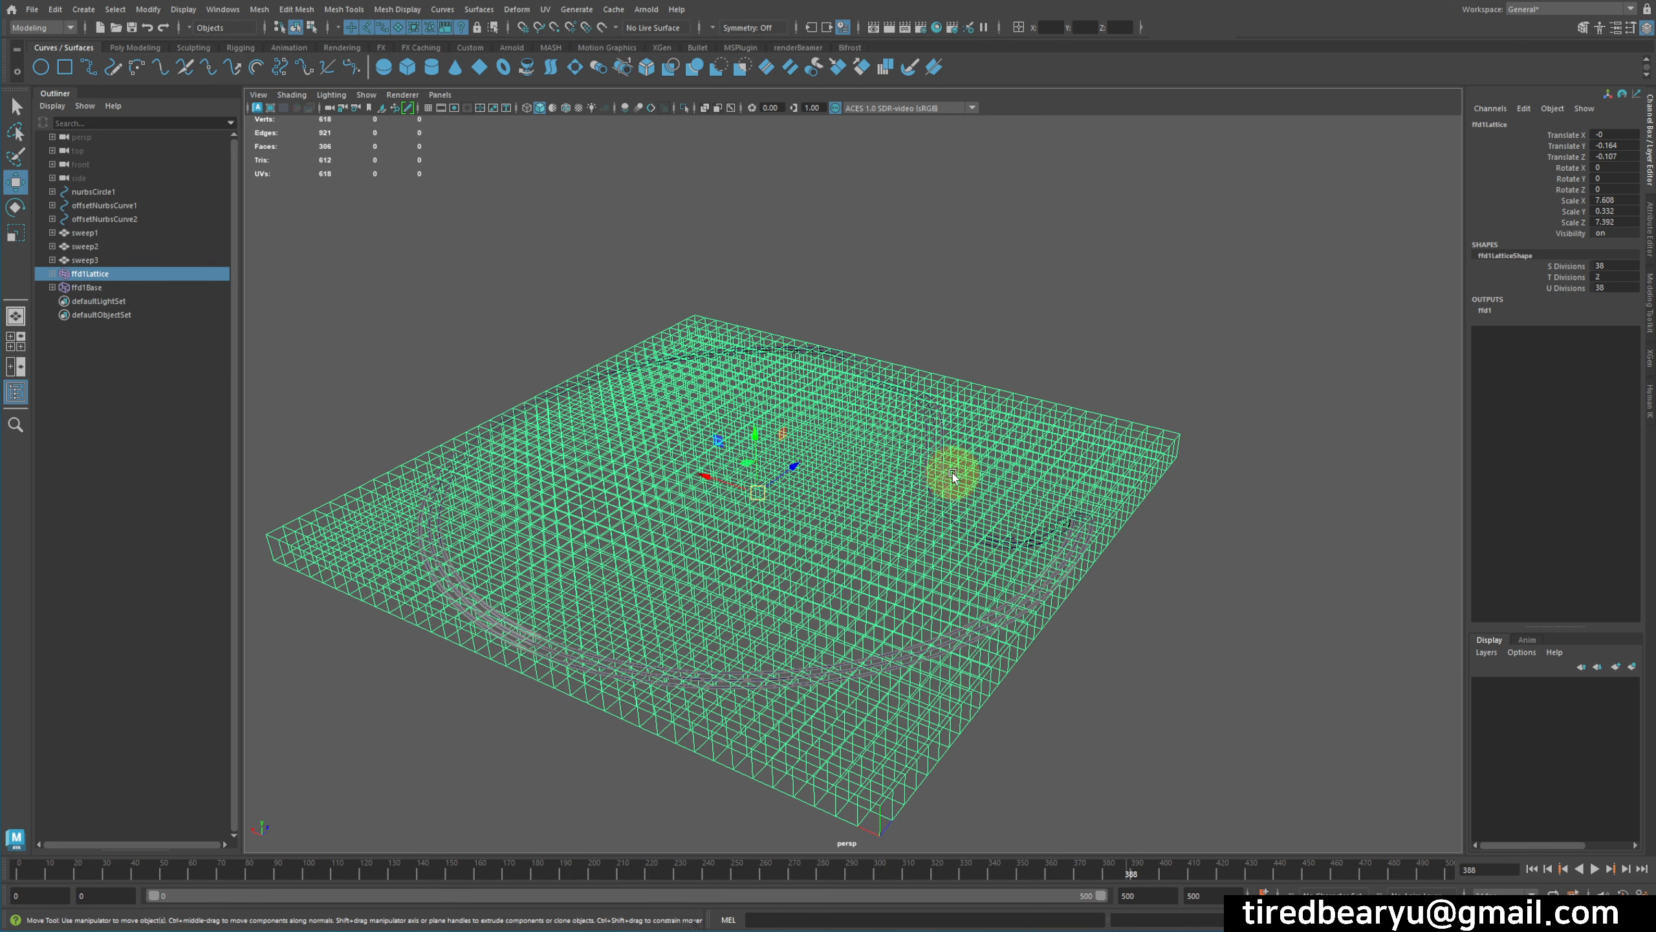
pyautogui.click(1153, 444)
pyautogui.moveTo(1134, 407); pyautogui.dragTo(1177, 472)
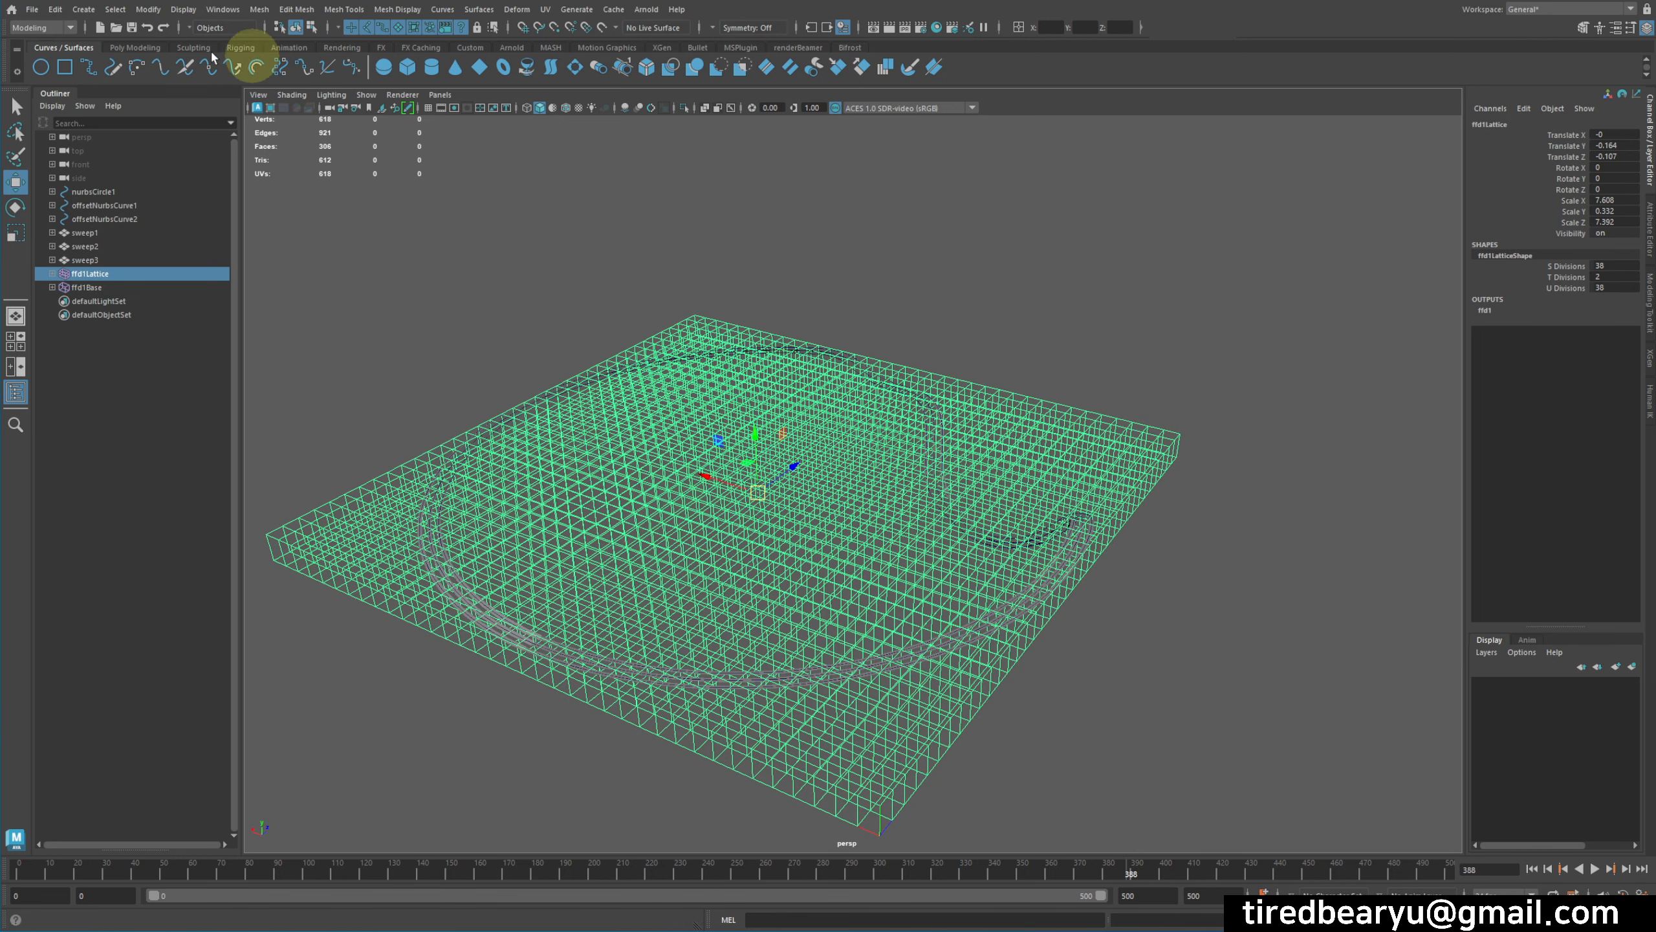
# Step: Switch to the FX toolset and open the nParticles Soft Body creation options beside the selected lattice
pyautogui.click(40, 27)
pyautogui.click(49, 84)
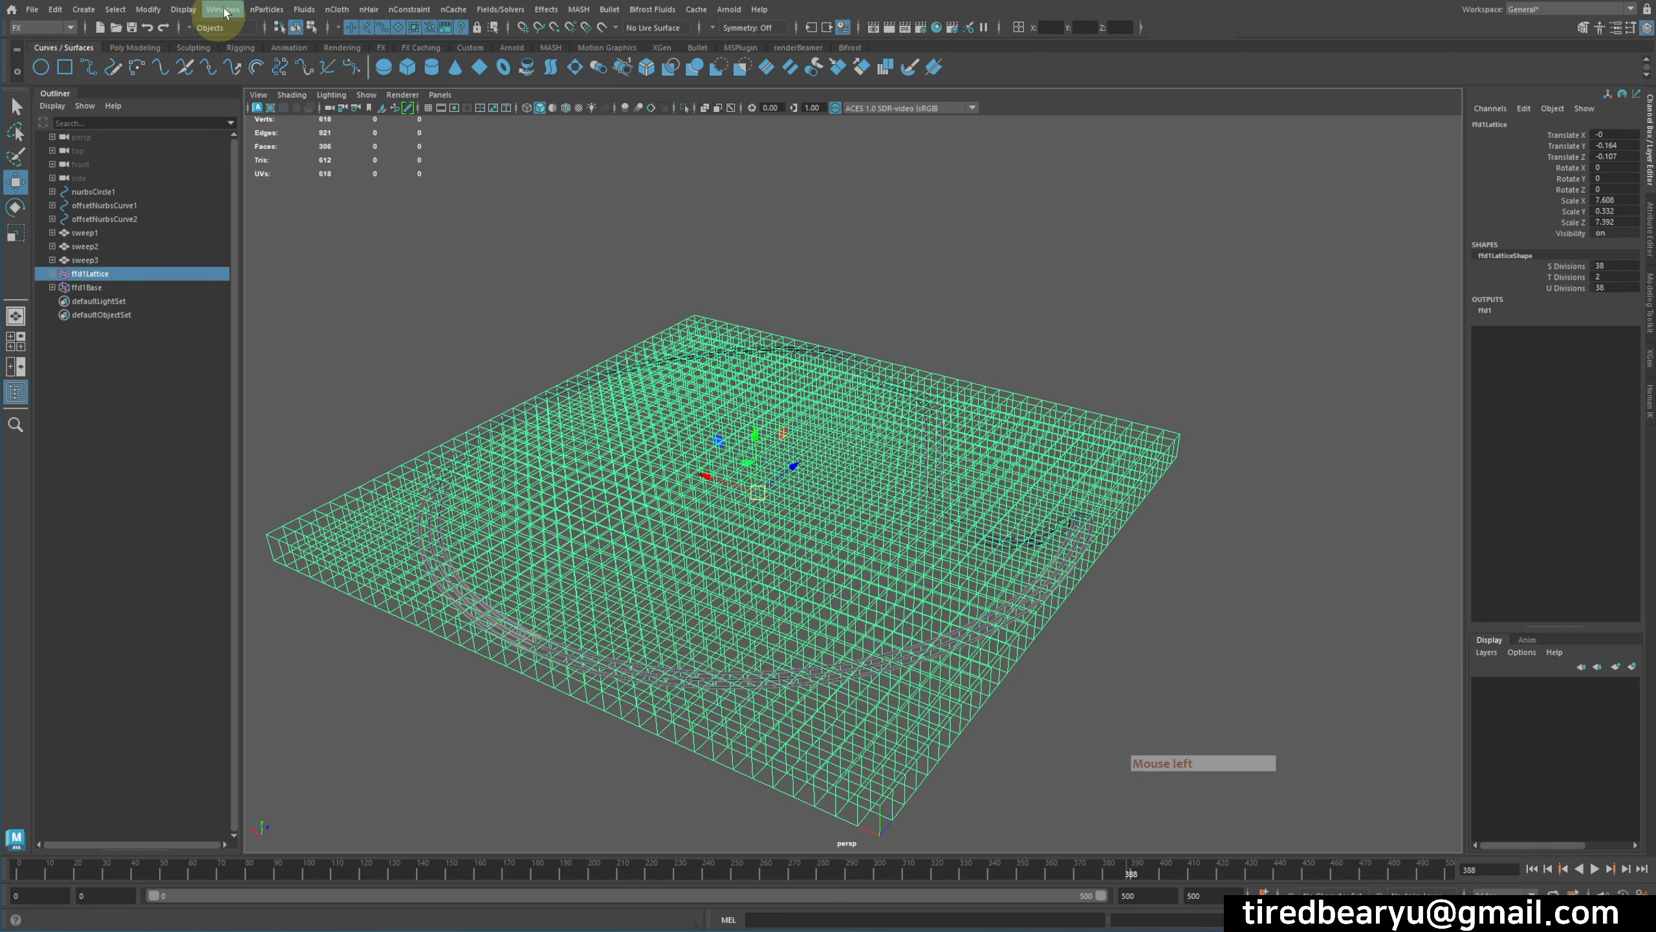
pyautogui.click(264, 9)
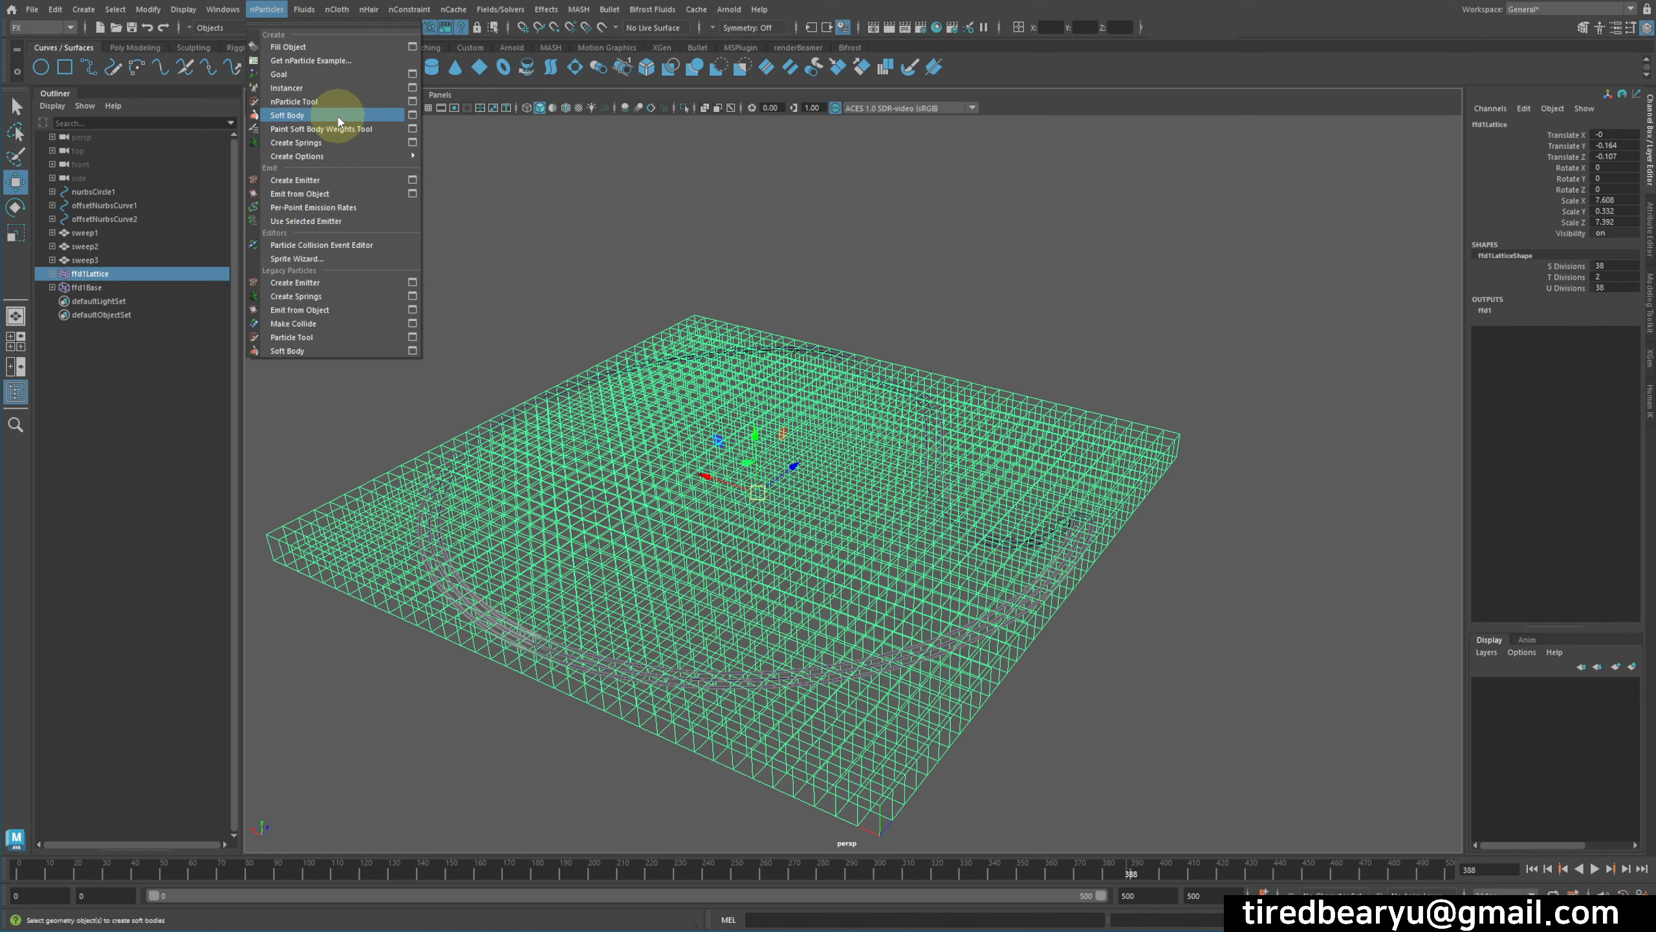
pyautogui.click(411, 118)
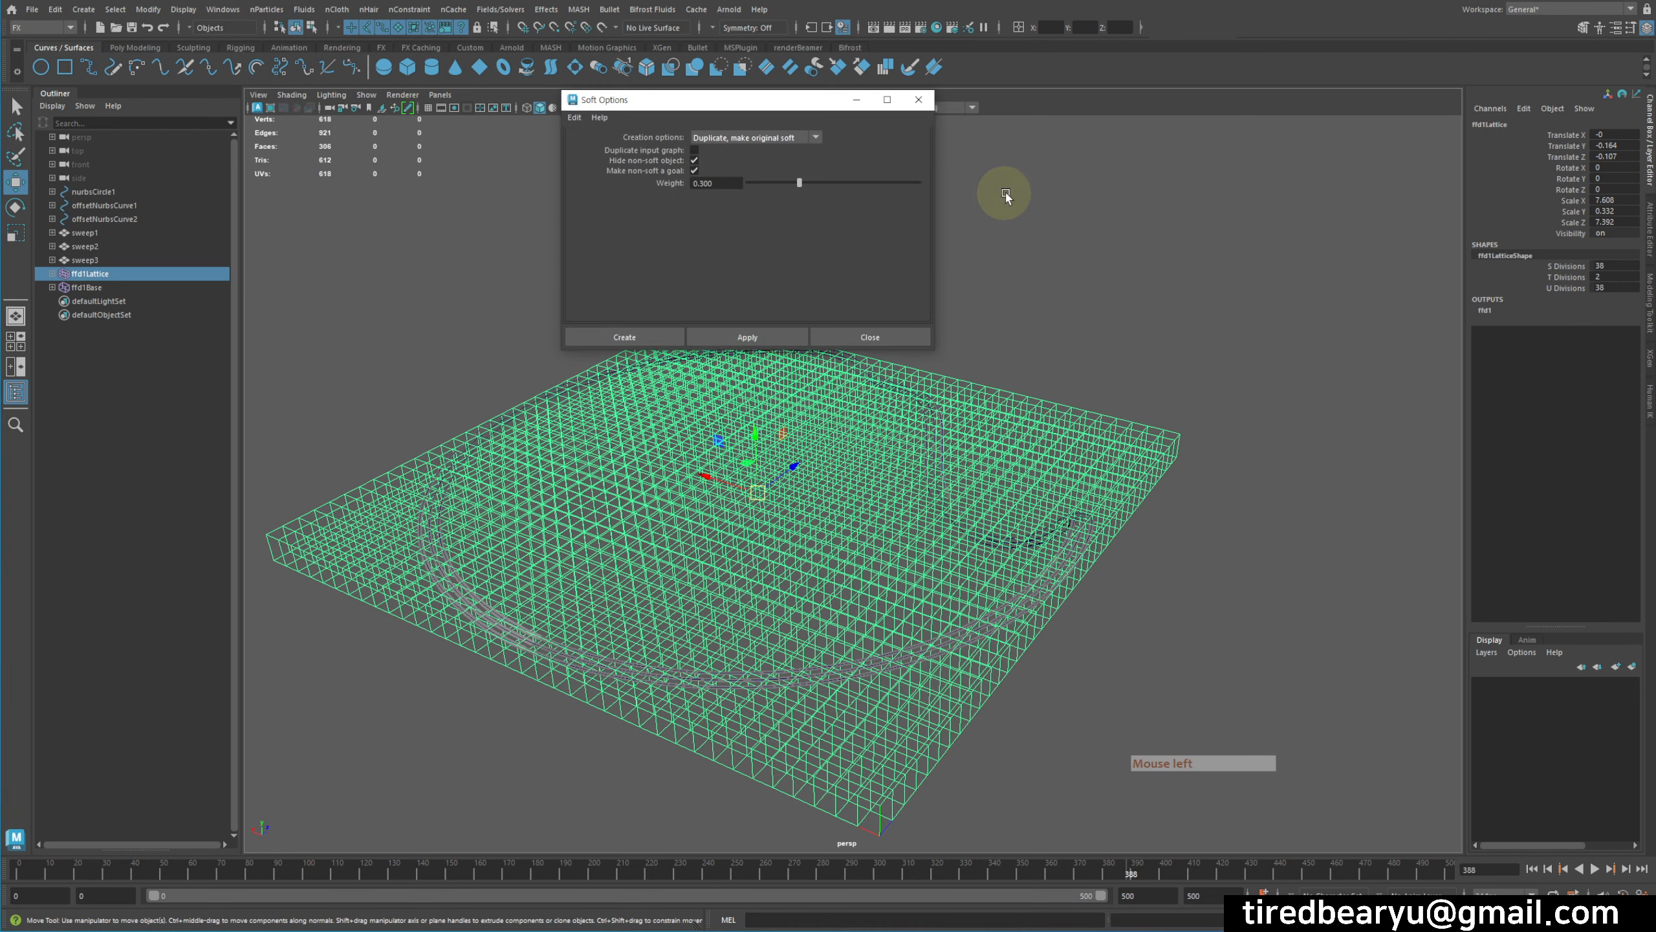
pyautogui.moveTo(769, 111); pyautogui.dragTo(1212, 129)
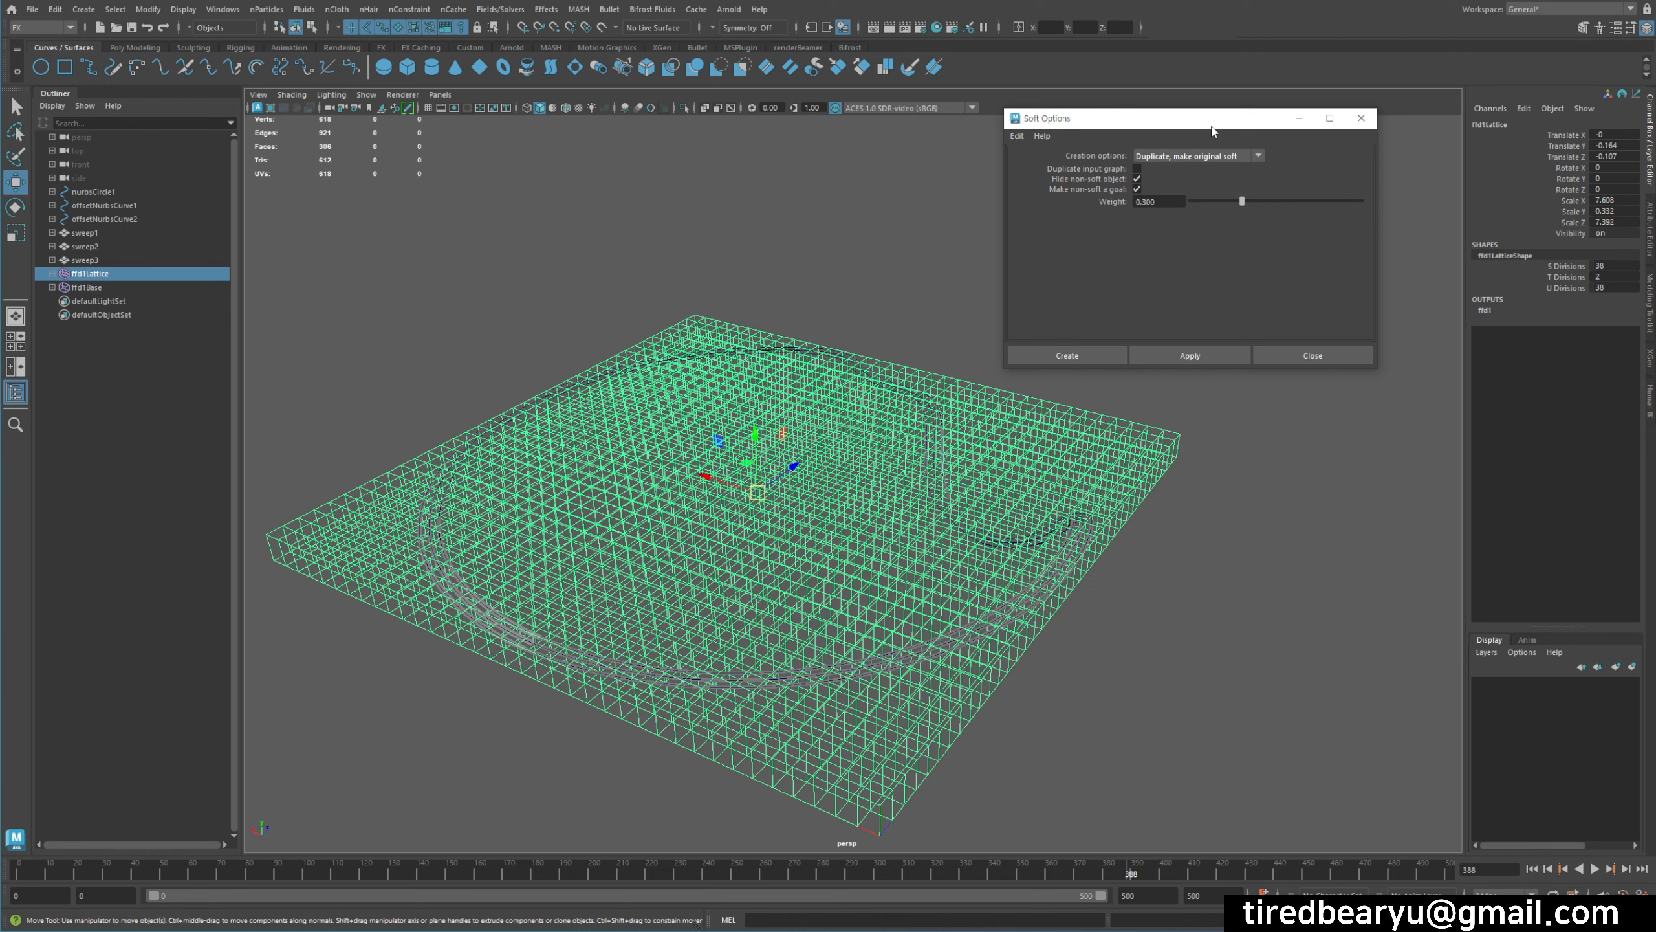
# Step: Make the lattice a soft body using the "Duplicate, make copy soft" creation option
pyautogui.click(1164, 157)
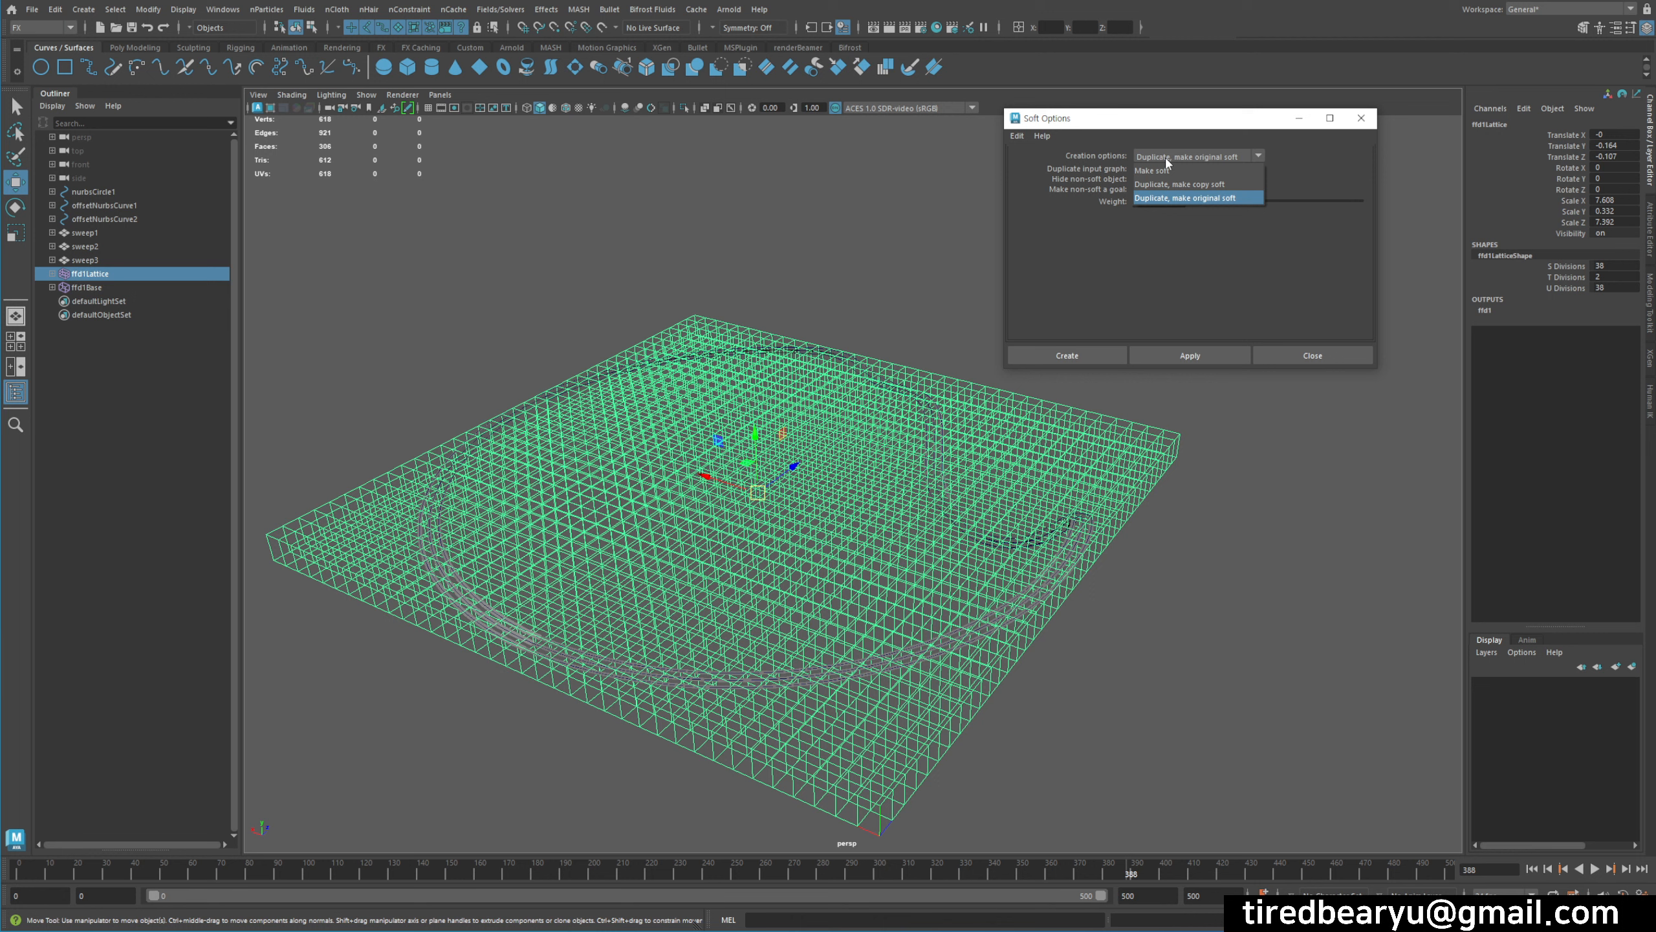
pyautogui.click(1182, 186)
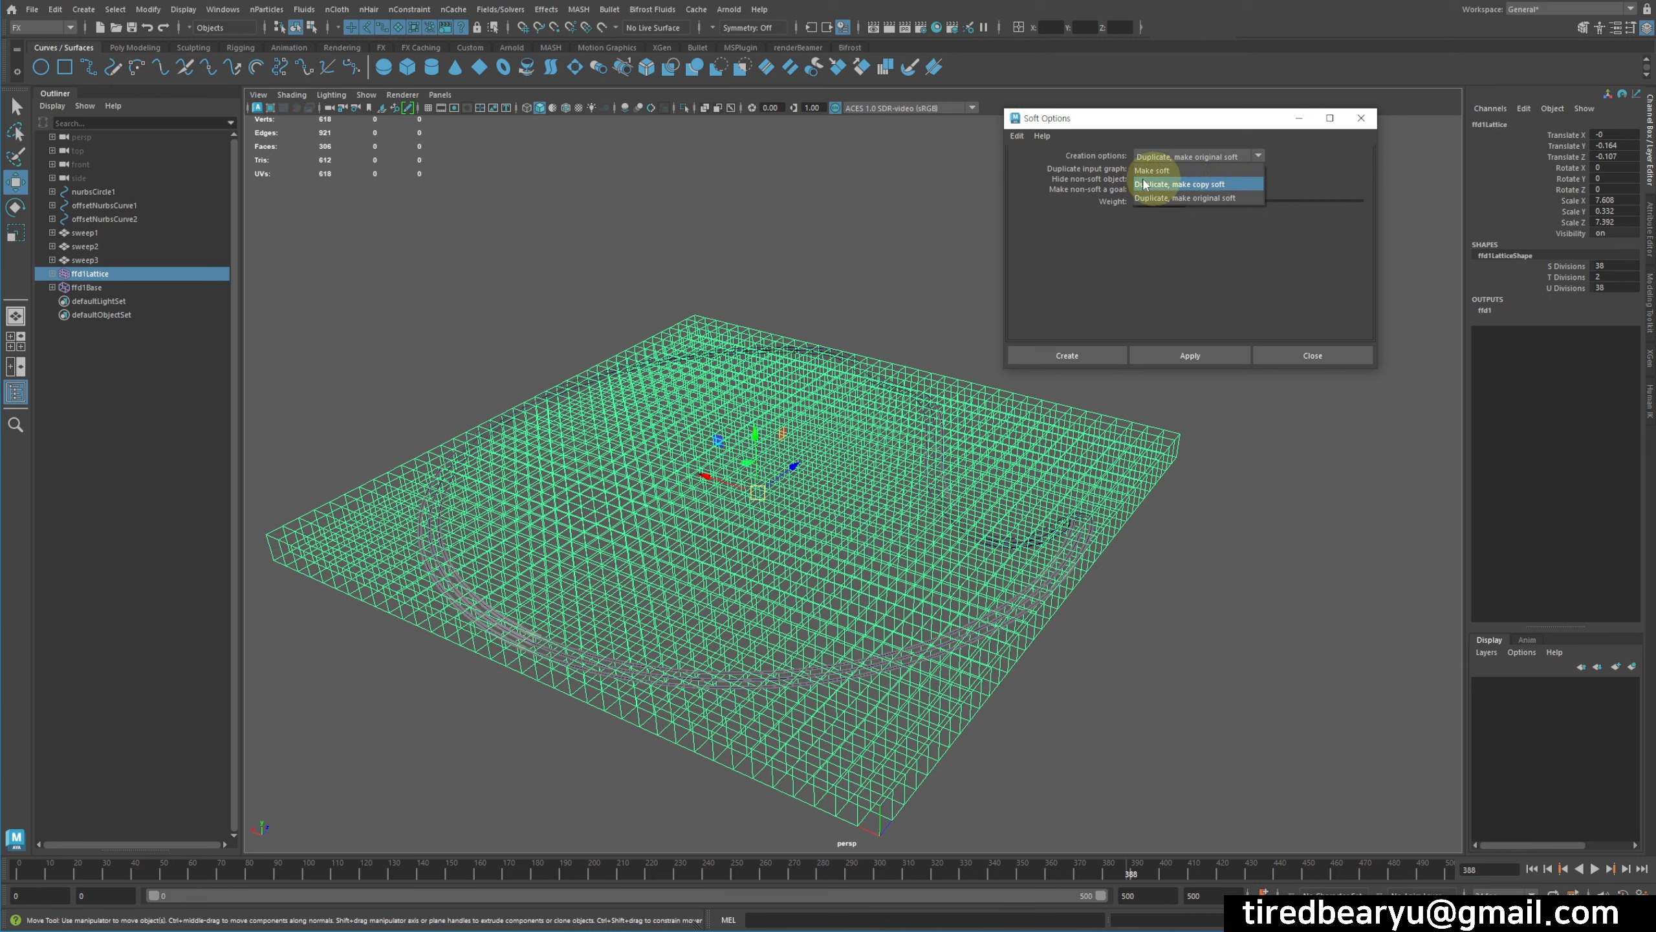
pyautogui.click(1180, 185)
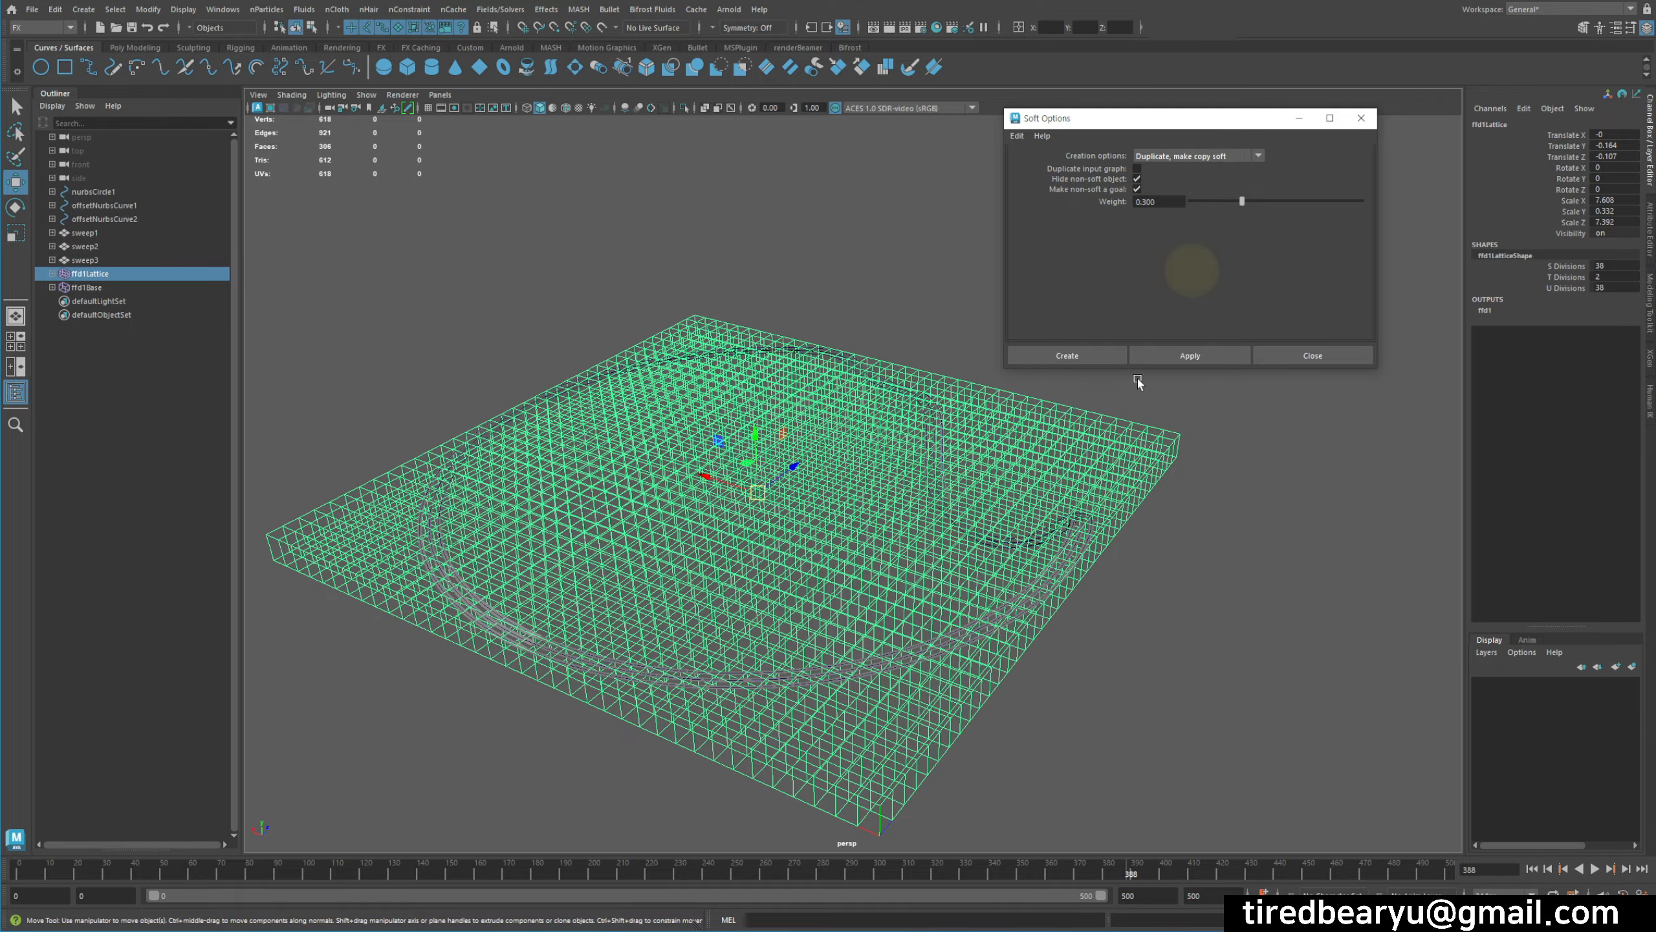
pyautogui.keyDown('alt'); pyautogui.moveTo(1138, 378); pyautogui.dragTo(1187, 472); pyautogui.keyUp('alt')
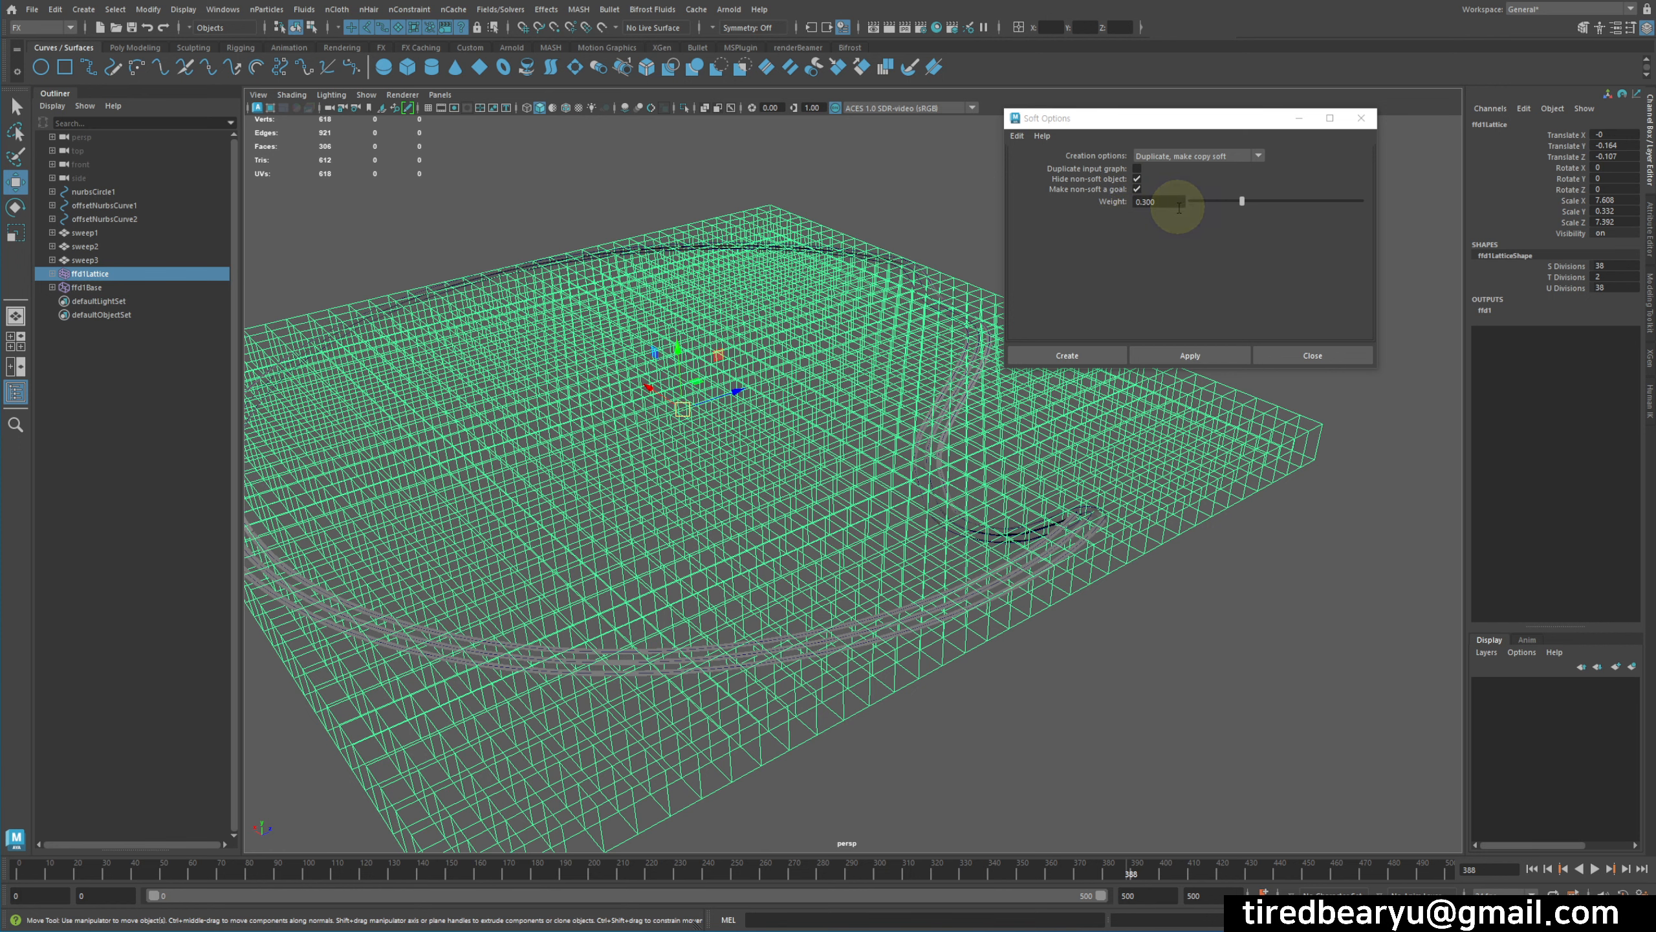
pyautogui.click(1184, 356)
pyautogui.keyDown('alt'); pyautogui.moveTo(1171, 405); pyautogui.dragTo(1142, 522); pyautogui.keyUp('alt')
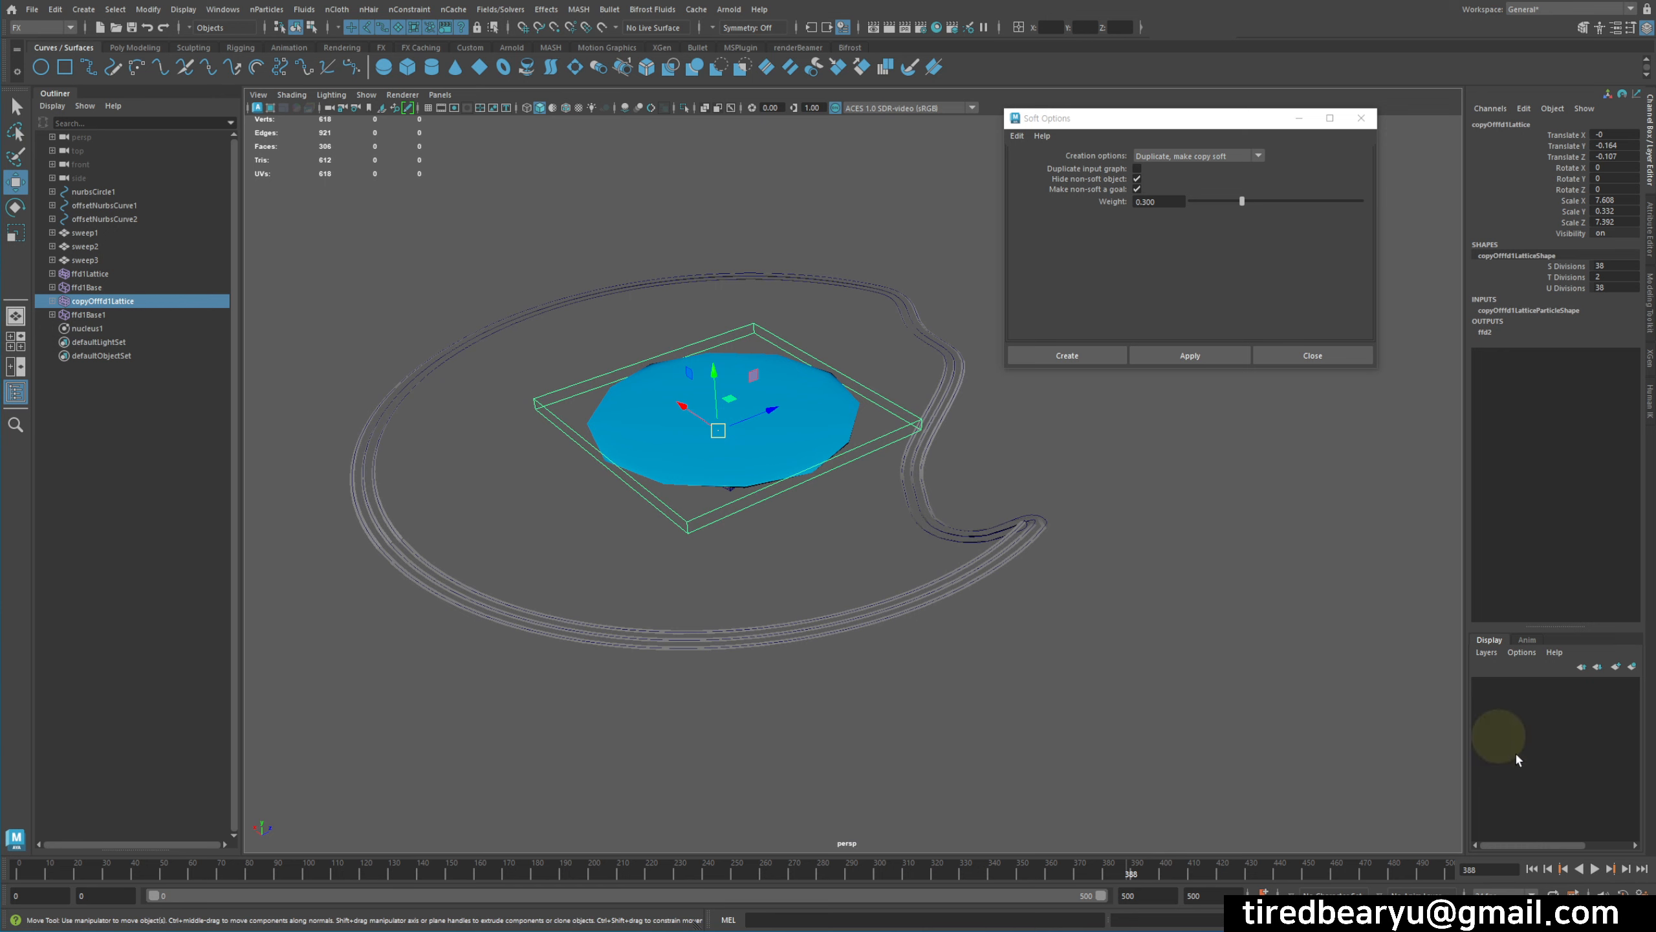
# Step: Play the soft copy's simulation from the first frame, view it in wireframe, and undo the soft body creation
pyautogui.click(1581, 871)
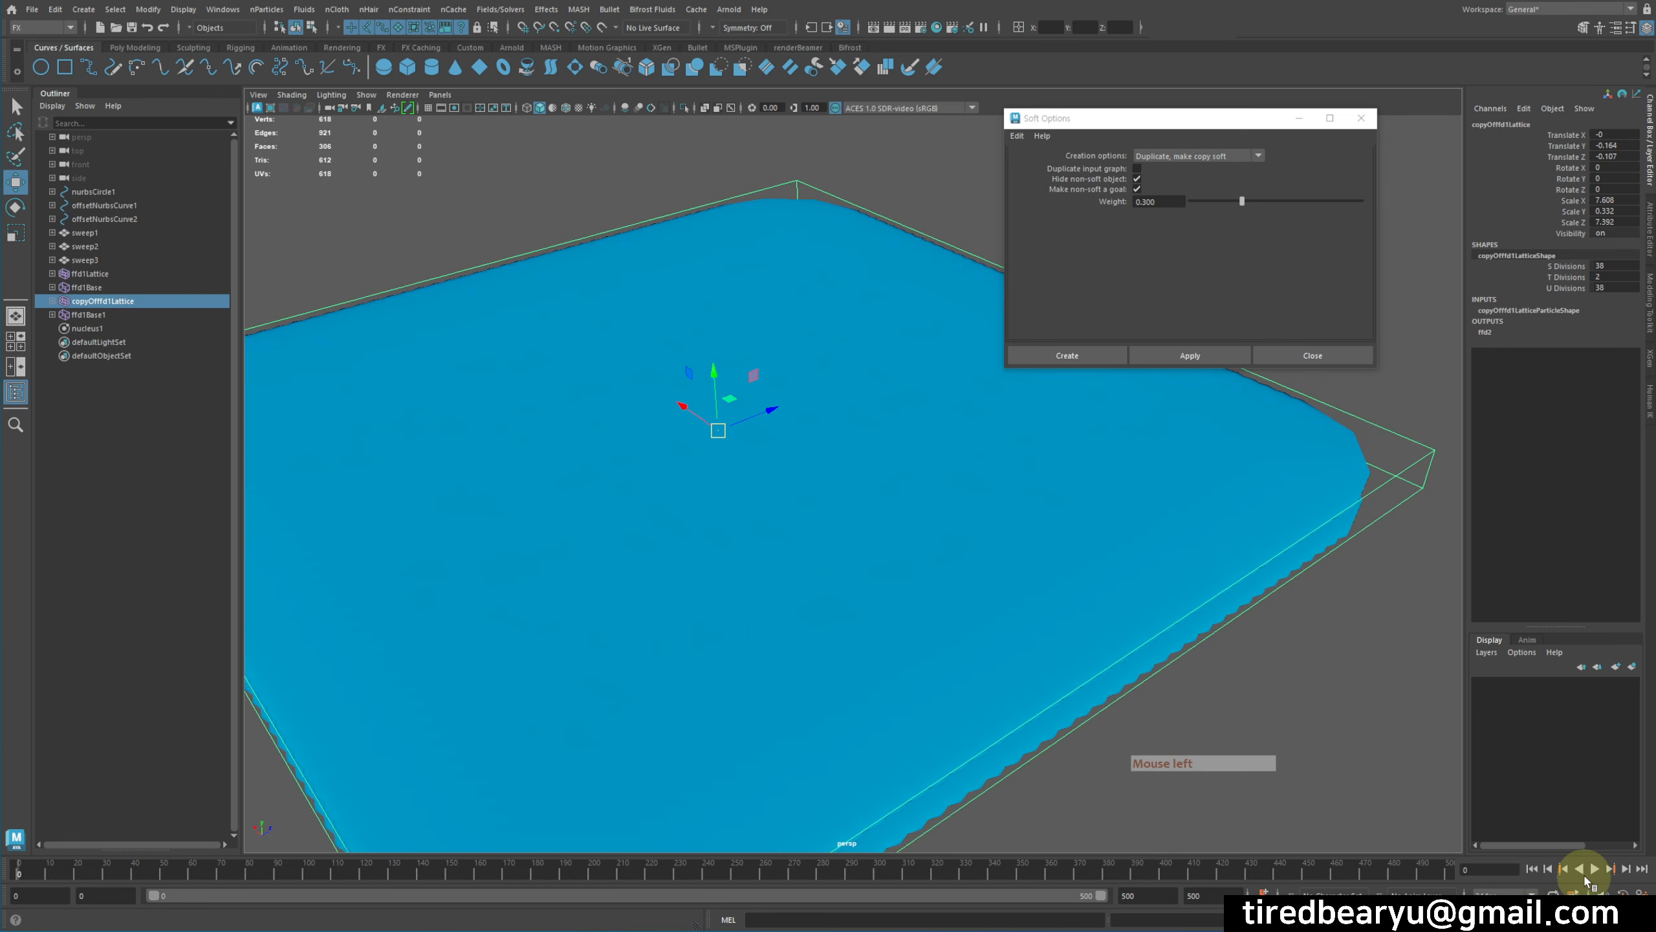
pyautogui.click(1593, 869)
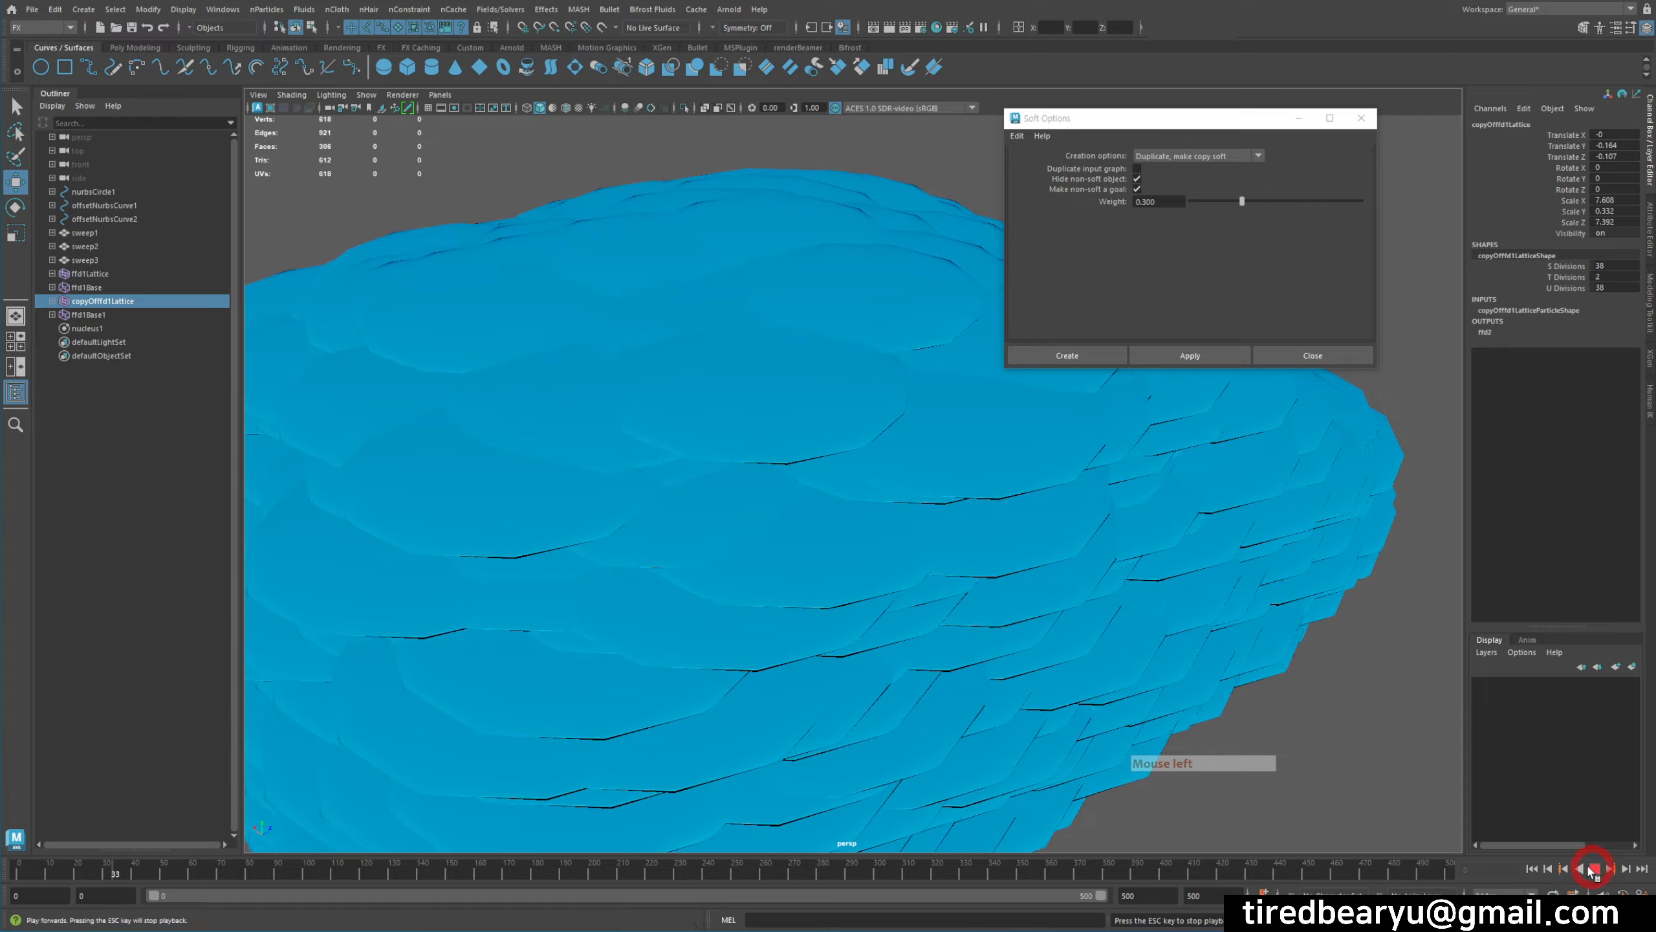
pyautogui.keyDown('alt'); pyautogui.moveTo(1310, 626); pyautogui.dragTo(1195, 711); pyautogui.keyUp('alt')
pyautogui.press('4')
pyautogui.keyDown('alt'); pyautogui.moveTo(1066, 614); pyautogui.dragTo(991, 622); pyautogui.keyUp('alt')
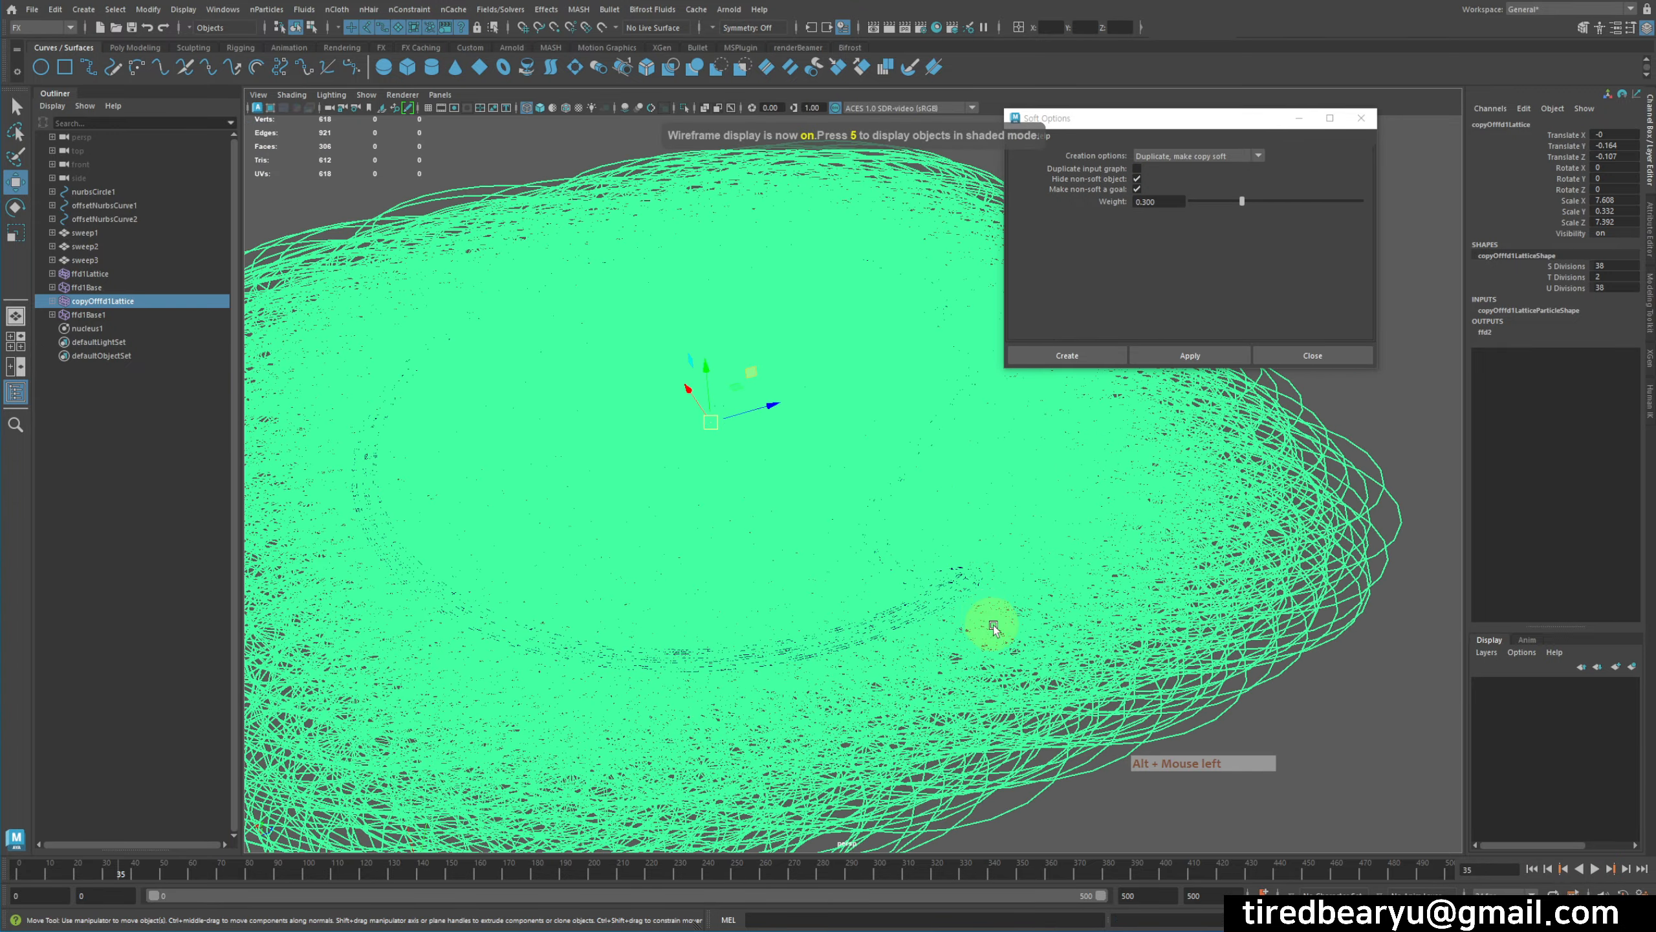
pyautogui.press('h')
pyautogui.keyDown('alt'); pyautogui.moveTo(1105, 688); pyautogui.dragTo(908, 594); pyautogui.keyUp('alt')
pyautogui.press('z')
pyautogui.press('z')
# Step: Apply a soft body to the lattice using the "Duplicate, make original soft" creation option
pyautogui.click(1190, 156)
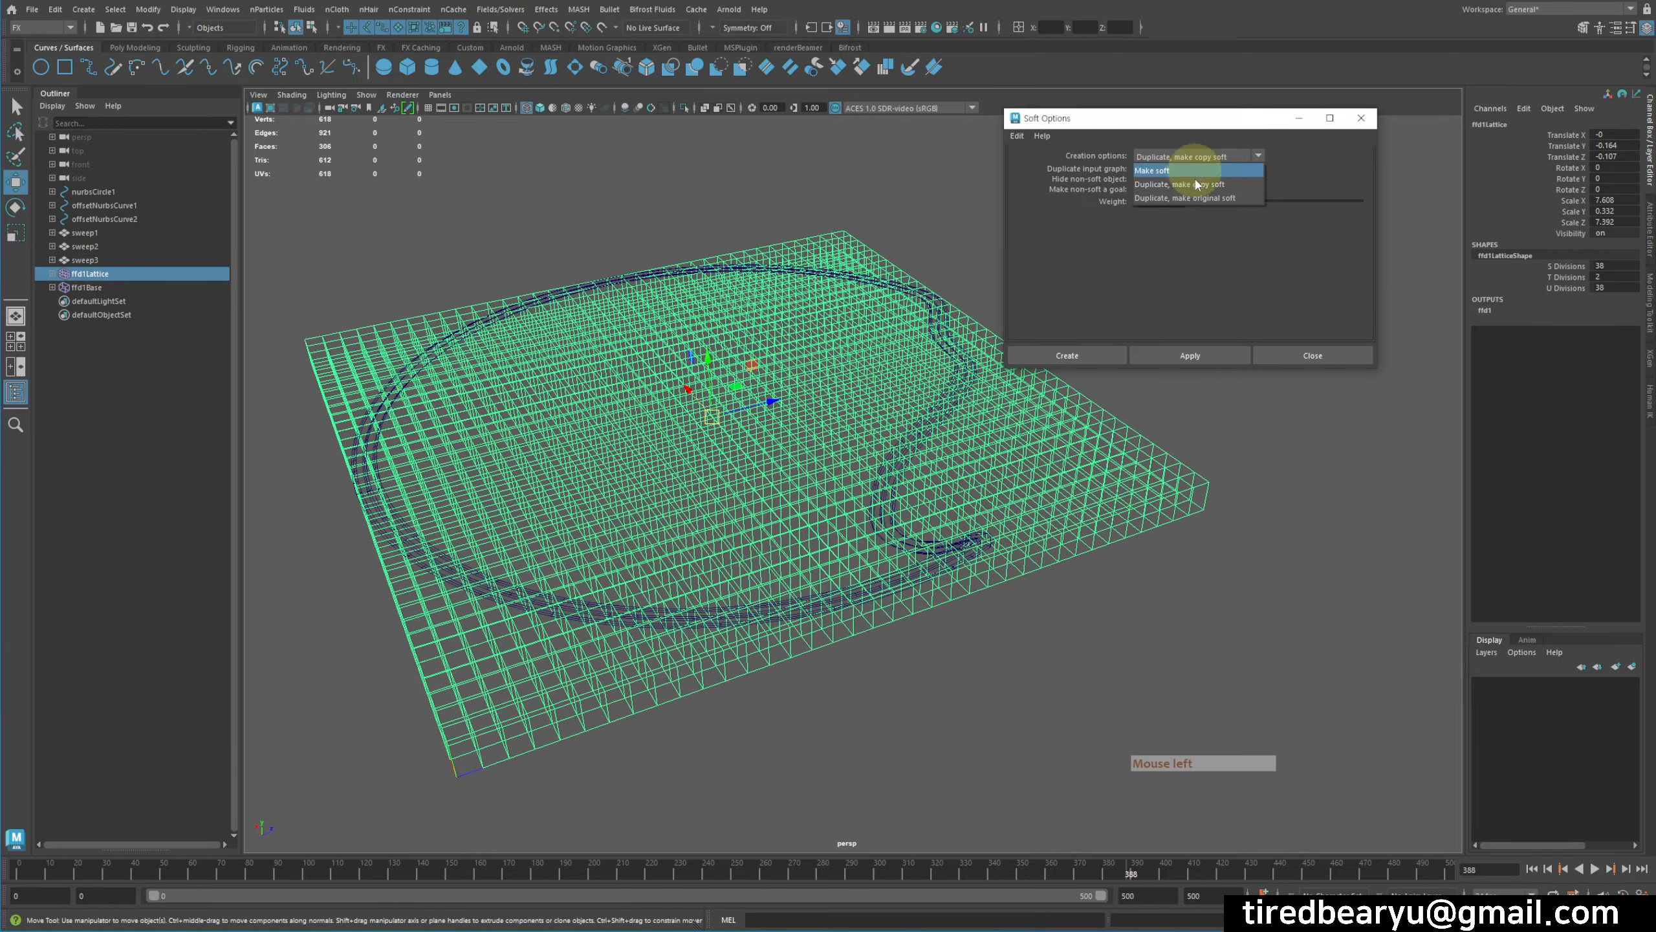
pyautogui.click(1197, 198)
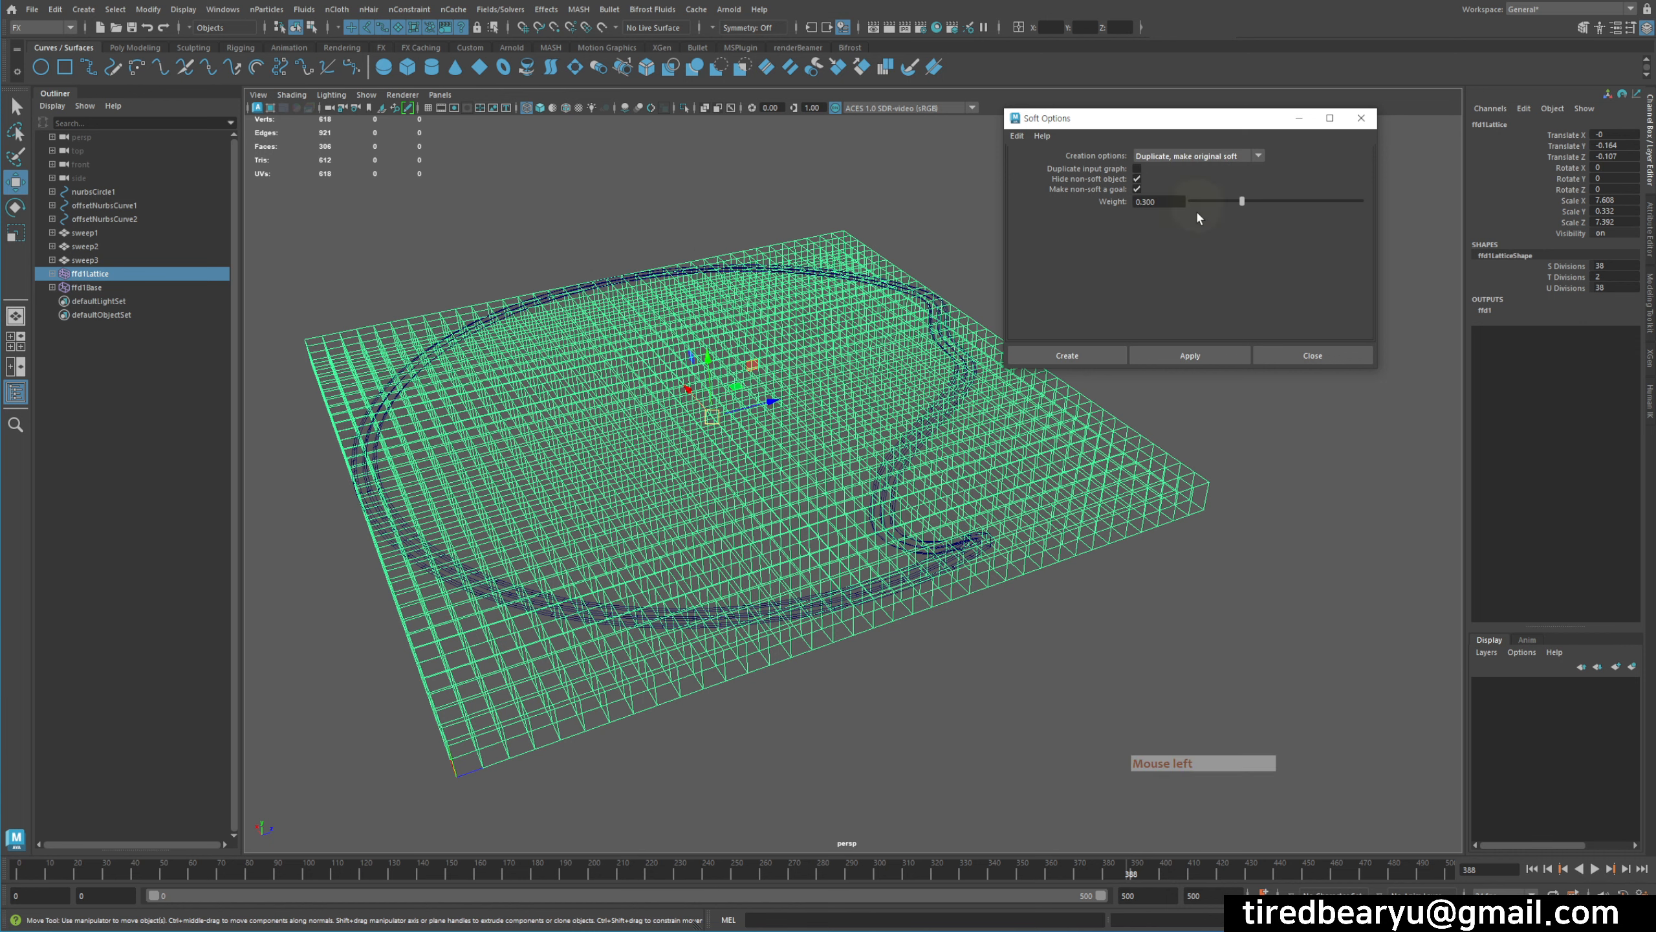
pyautogui.click(1190, 355)
pyautogui.keyDown('alt'); pyautogui.moveTo(1186, 463); pyautogui.dragTo(1189, 481); pyautogui.keyUp('alt')
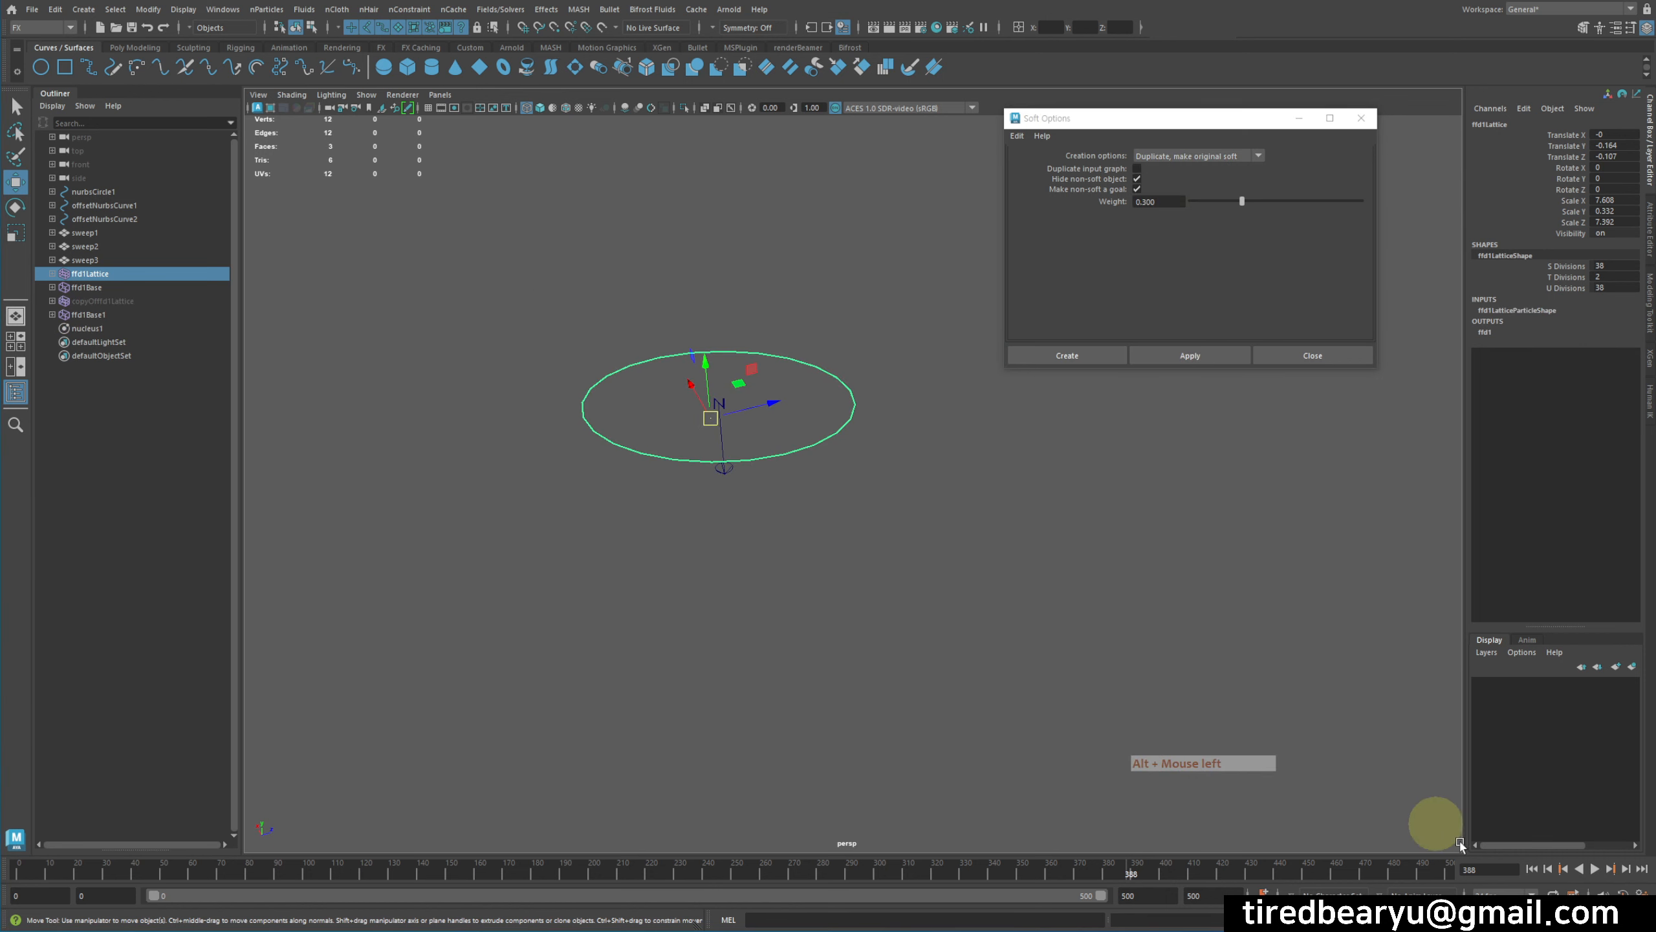
# Step: Play the soft lattice simulation from the first frame, stop it, and rewind to the start
pyautogui.click(1533, 868)
pyautogui.click(1533, 869)
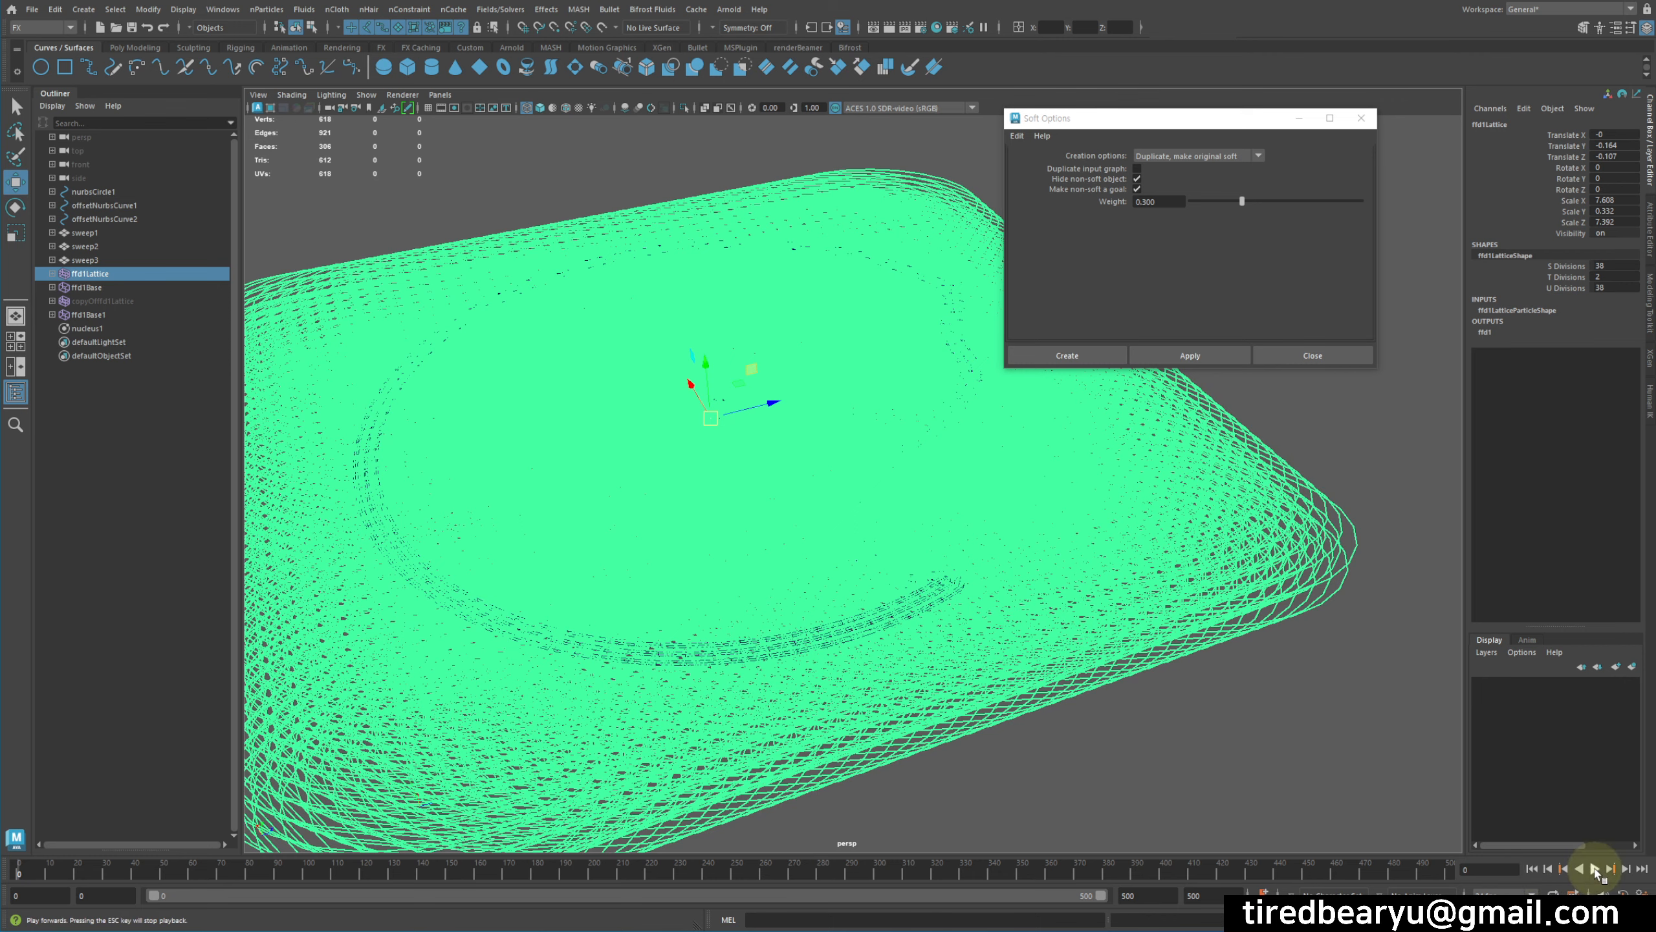
pyautogui.click(1595, 869)
pyautogui.keyDown('alt'); pyautogui.moveTo(1041, 676); pyautogui.dragTo(1051, 667); pyautogui.keyUp('alt')
pyautogui.press('Escape')
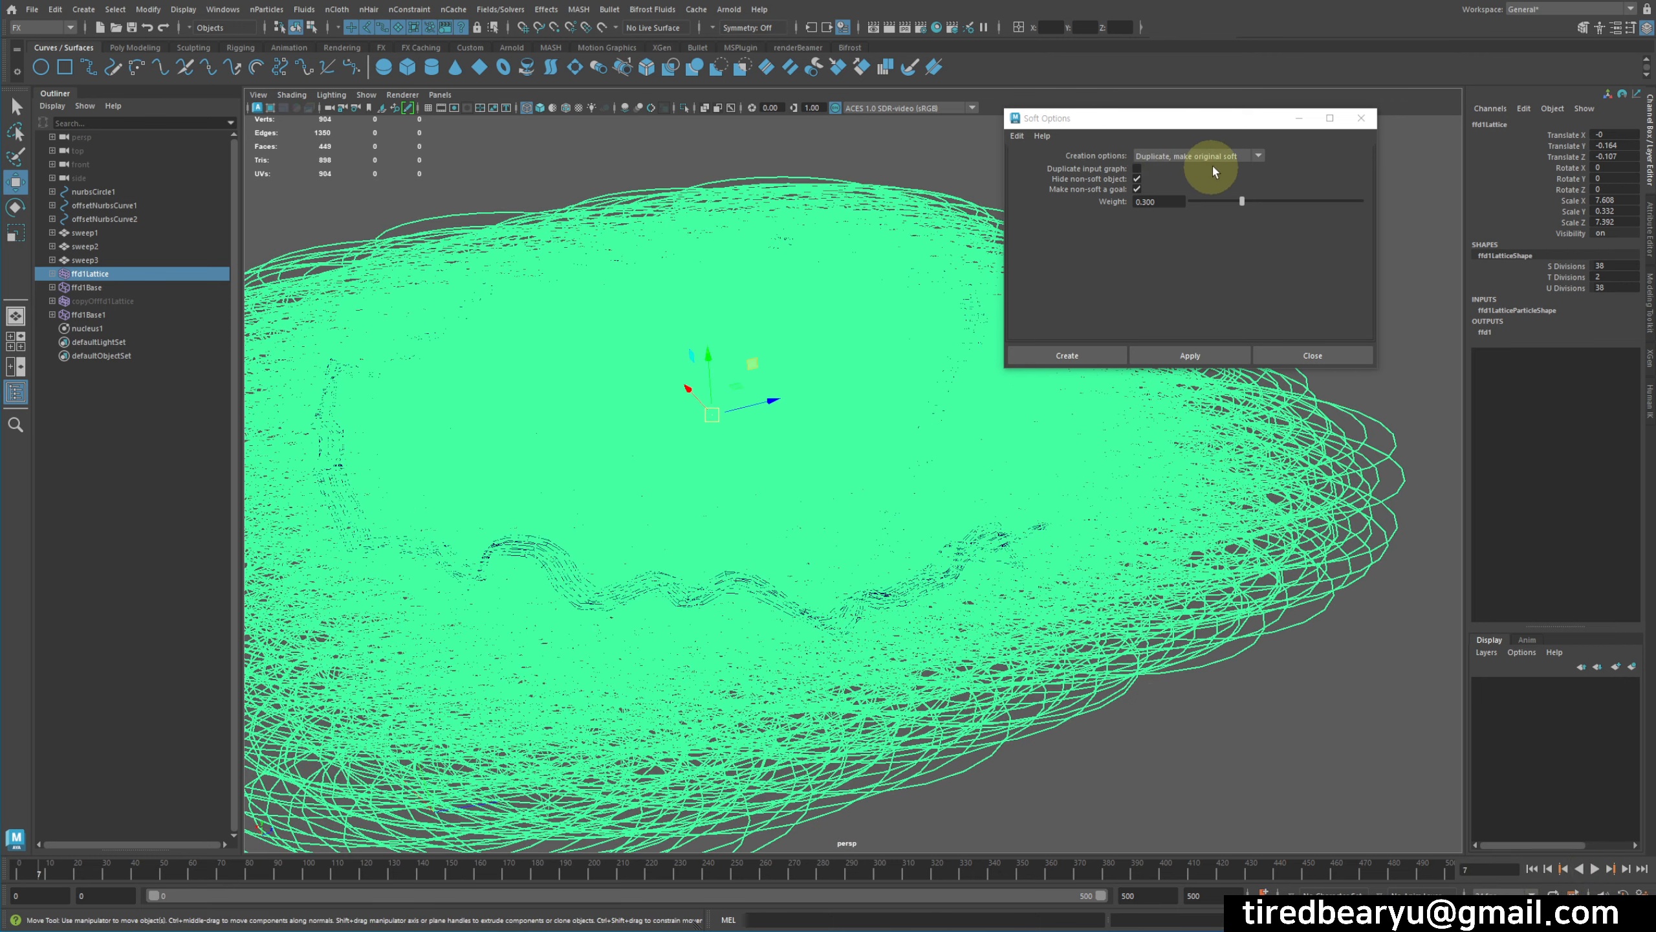
pyautogui.click(1534, 869)
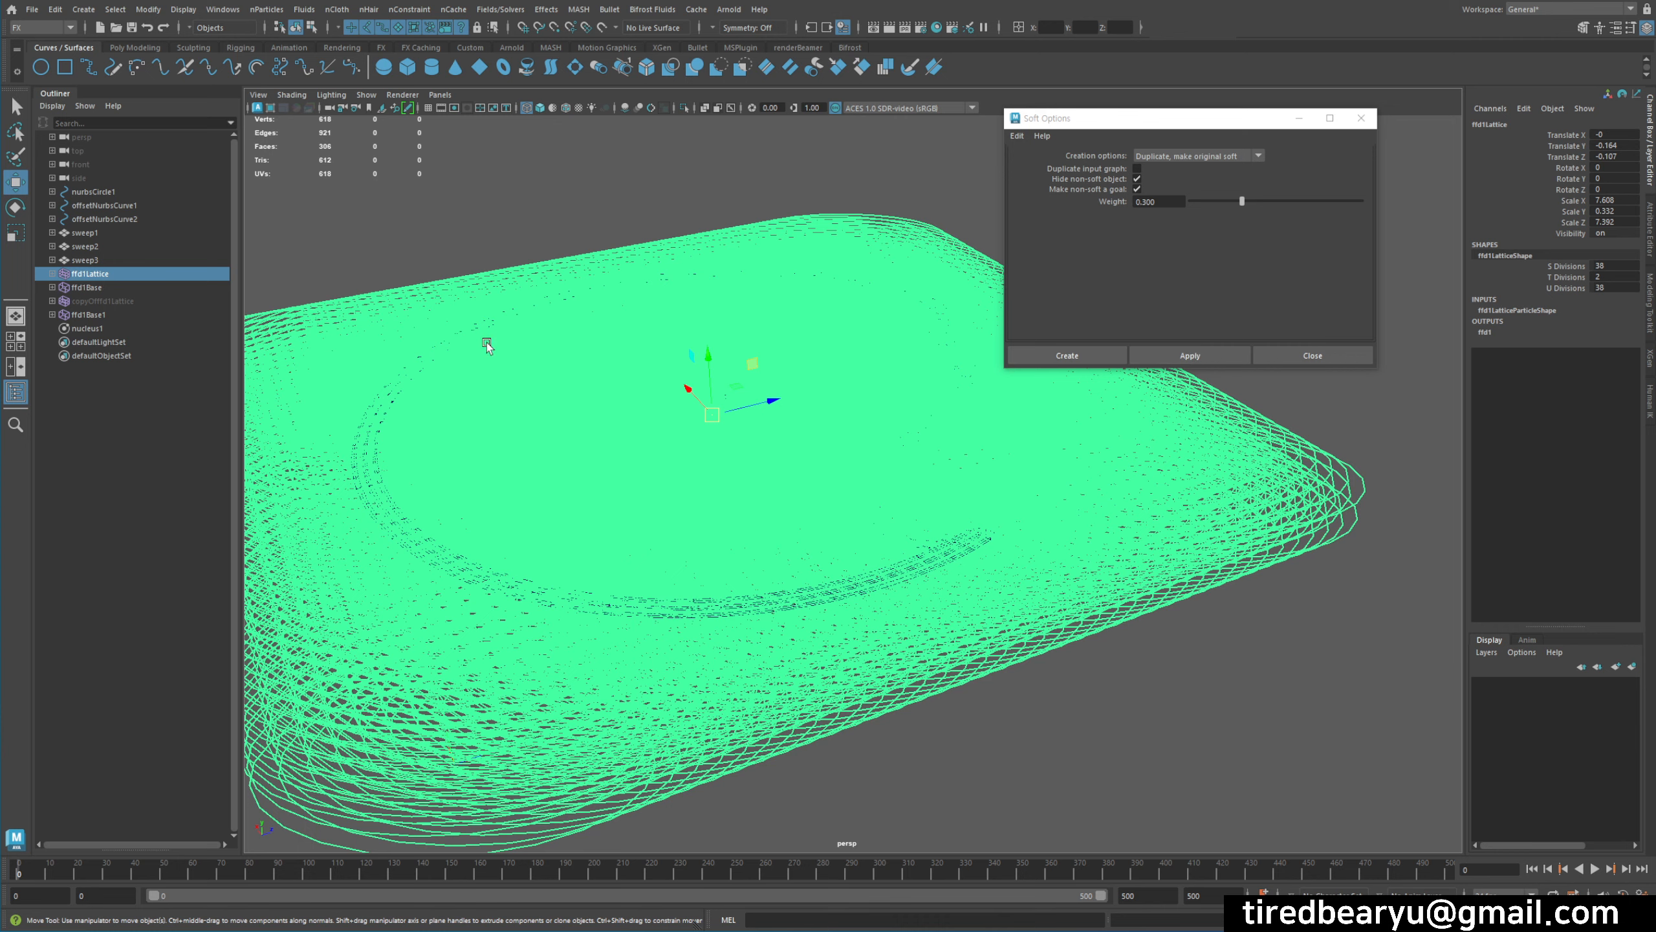
# Step: Turn on shaded display and open the ffd1LatticeParticleShape attributes of the particle object under the lattice
pyautogui.press('5')
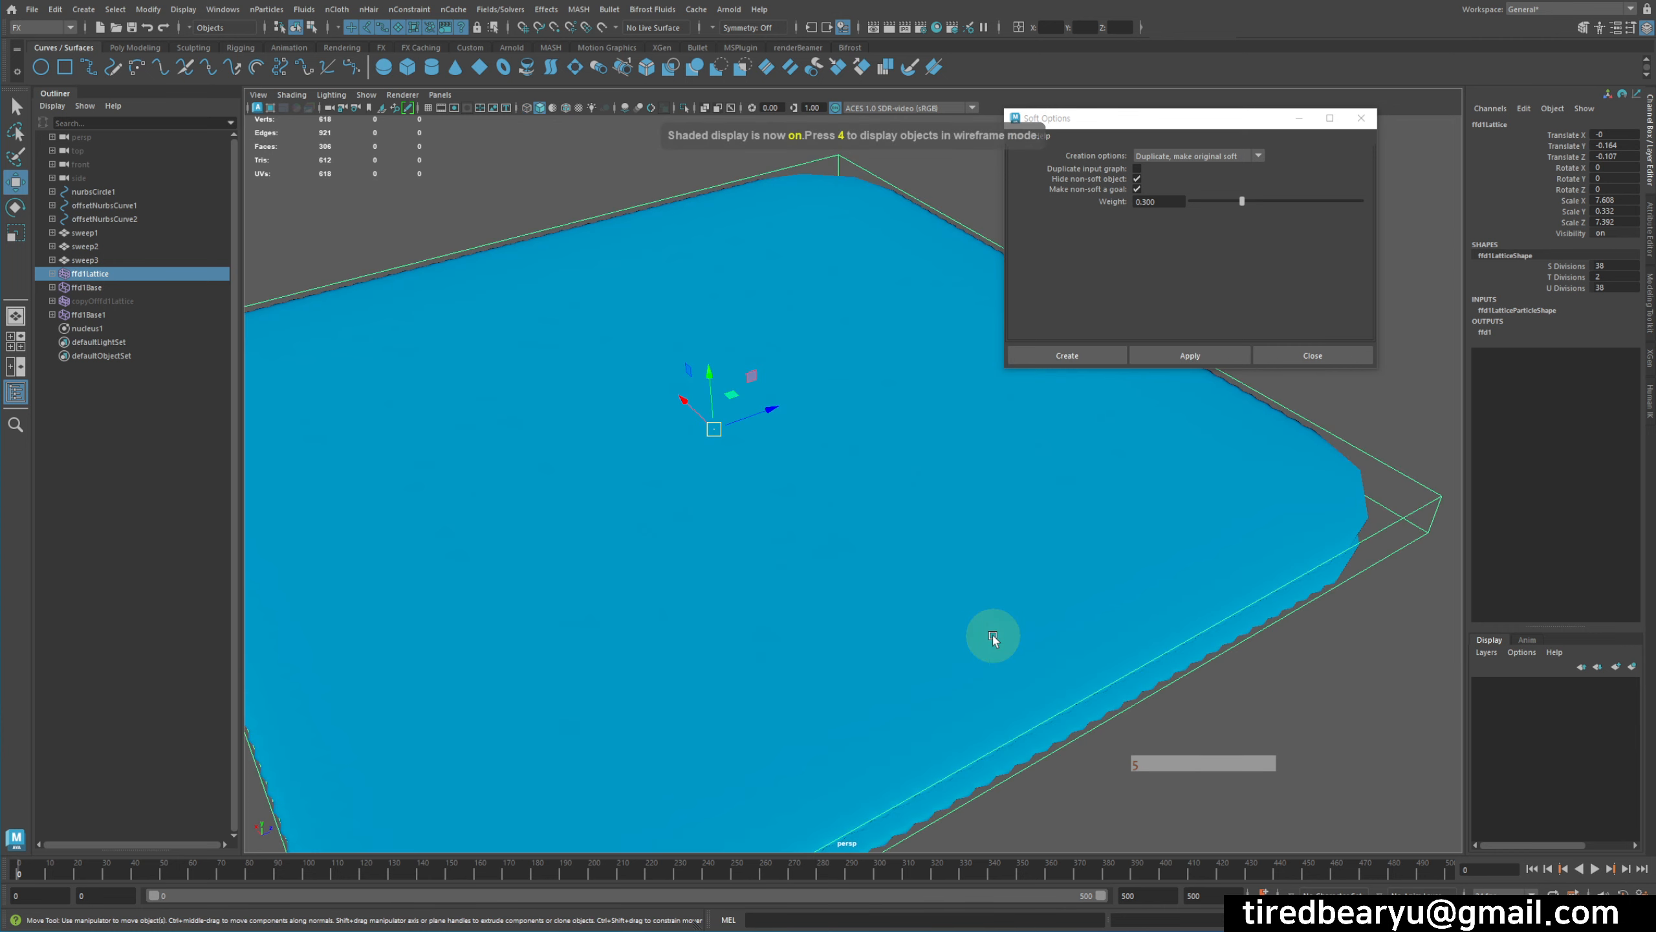
pyautogui.hotkey('ctrl', 'a')
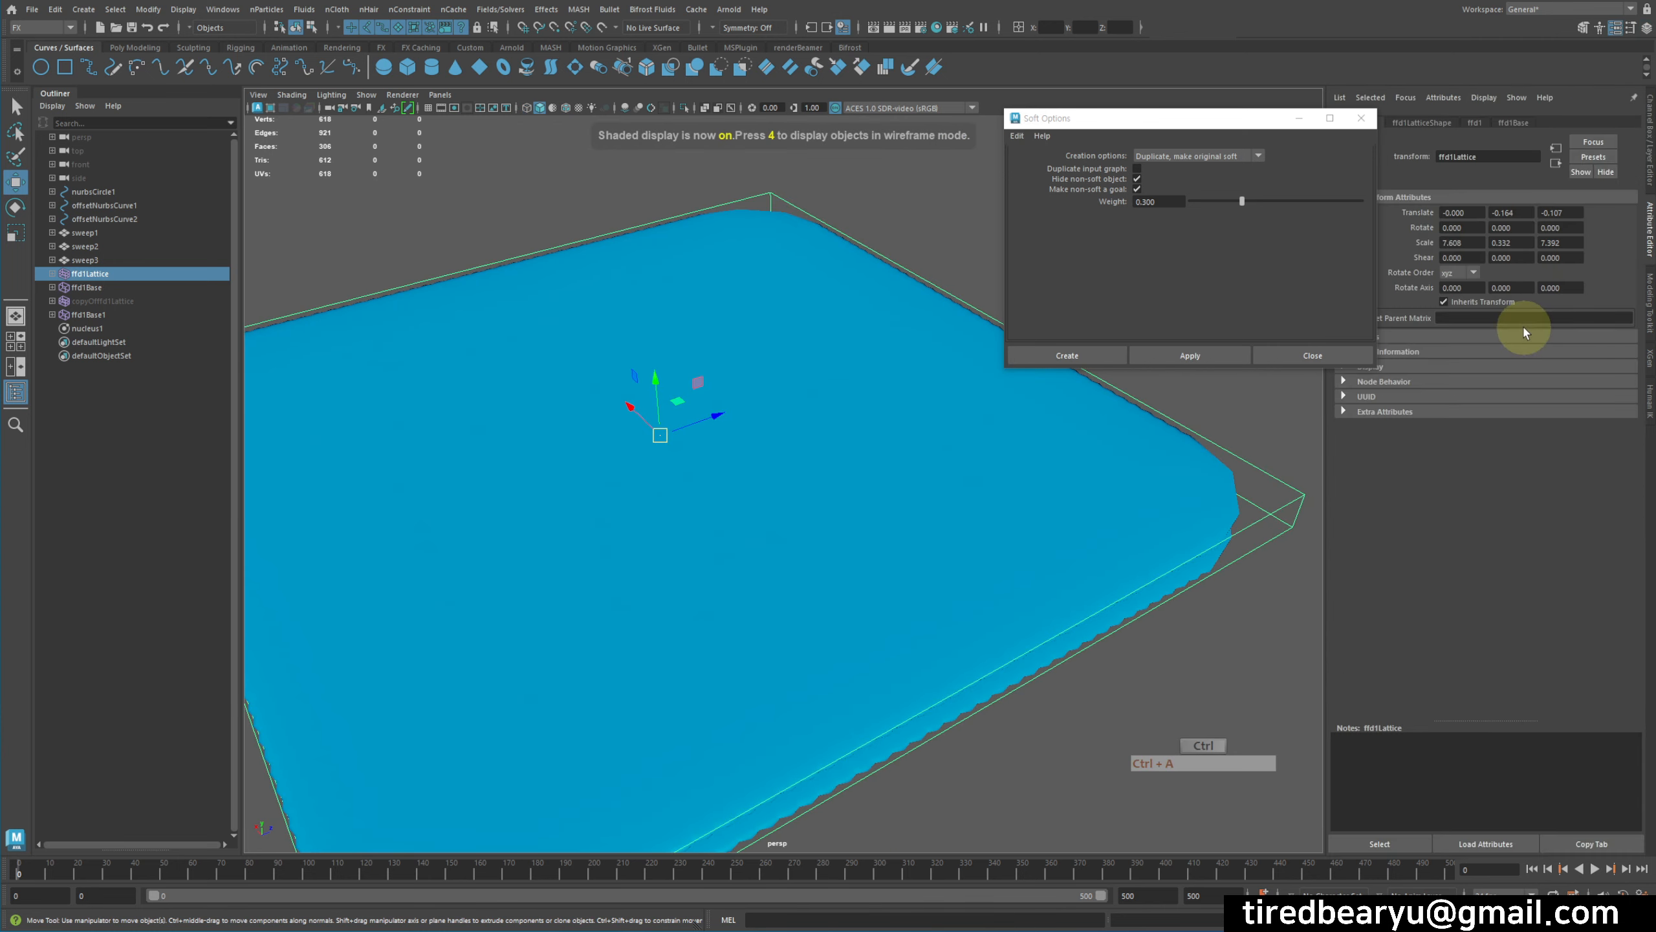
pyautogui.moveTo(1263, 123); pyautogui.dragTo(1172, 92)
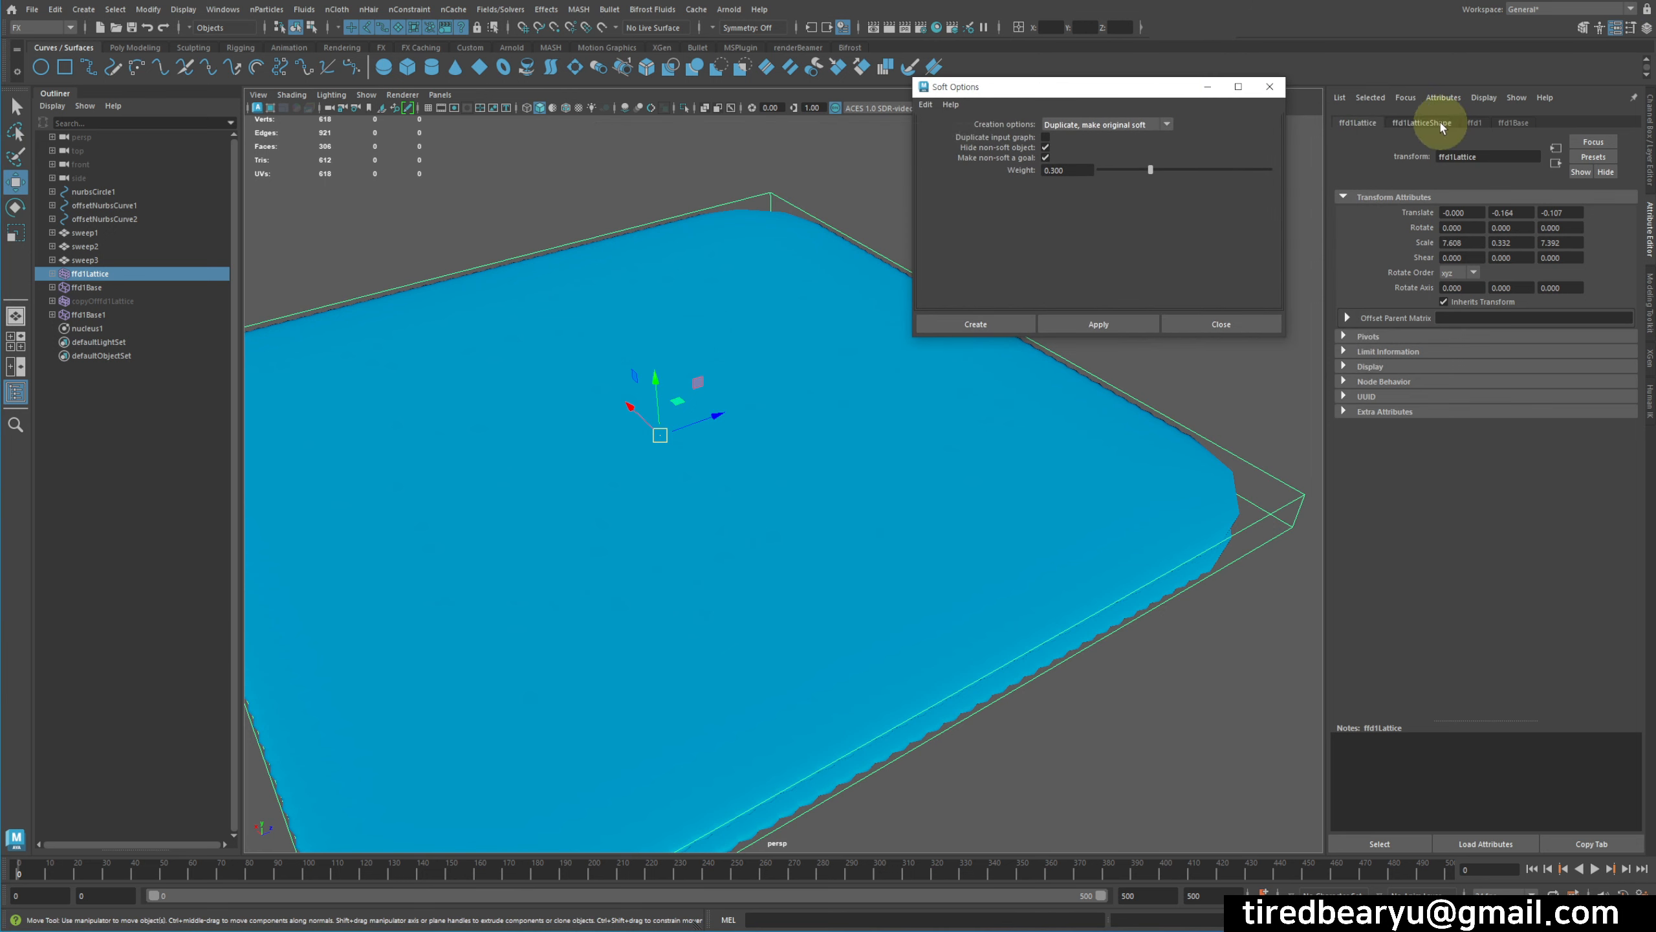
pyautogui.click(52, 273)
pyautogui.click(117, 301)
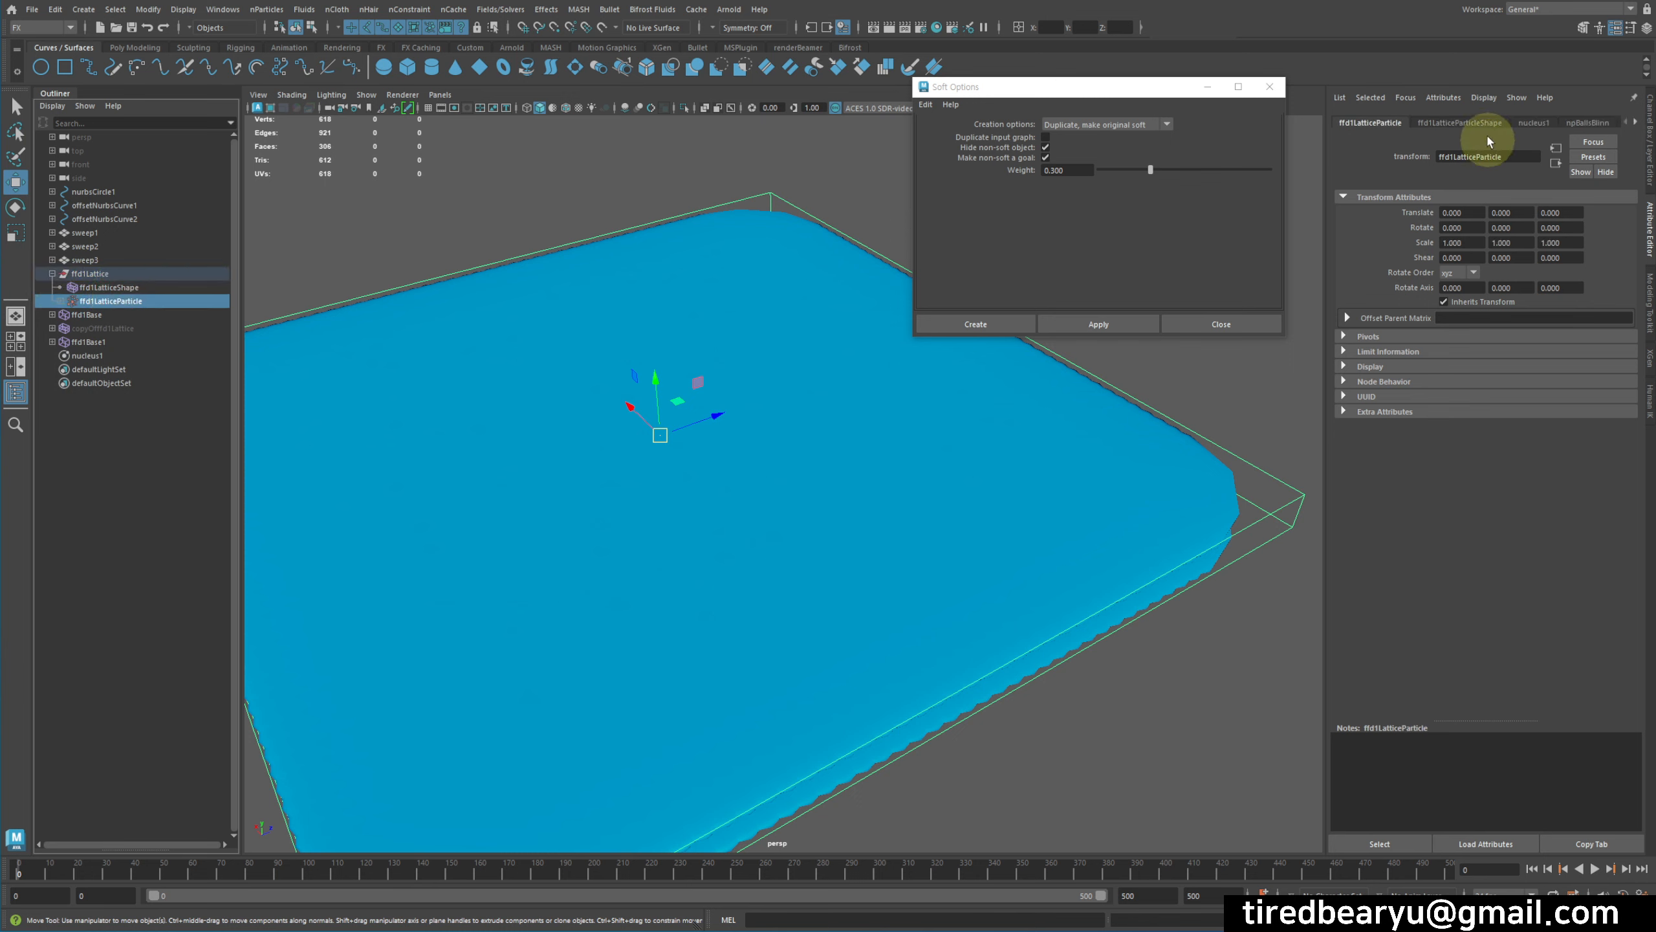
pyautogui.click(1487, 125)
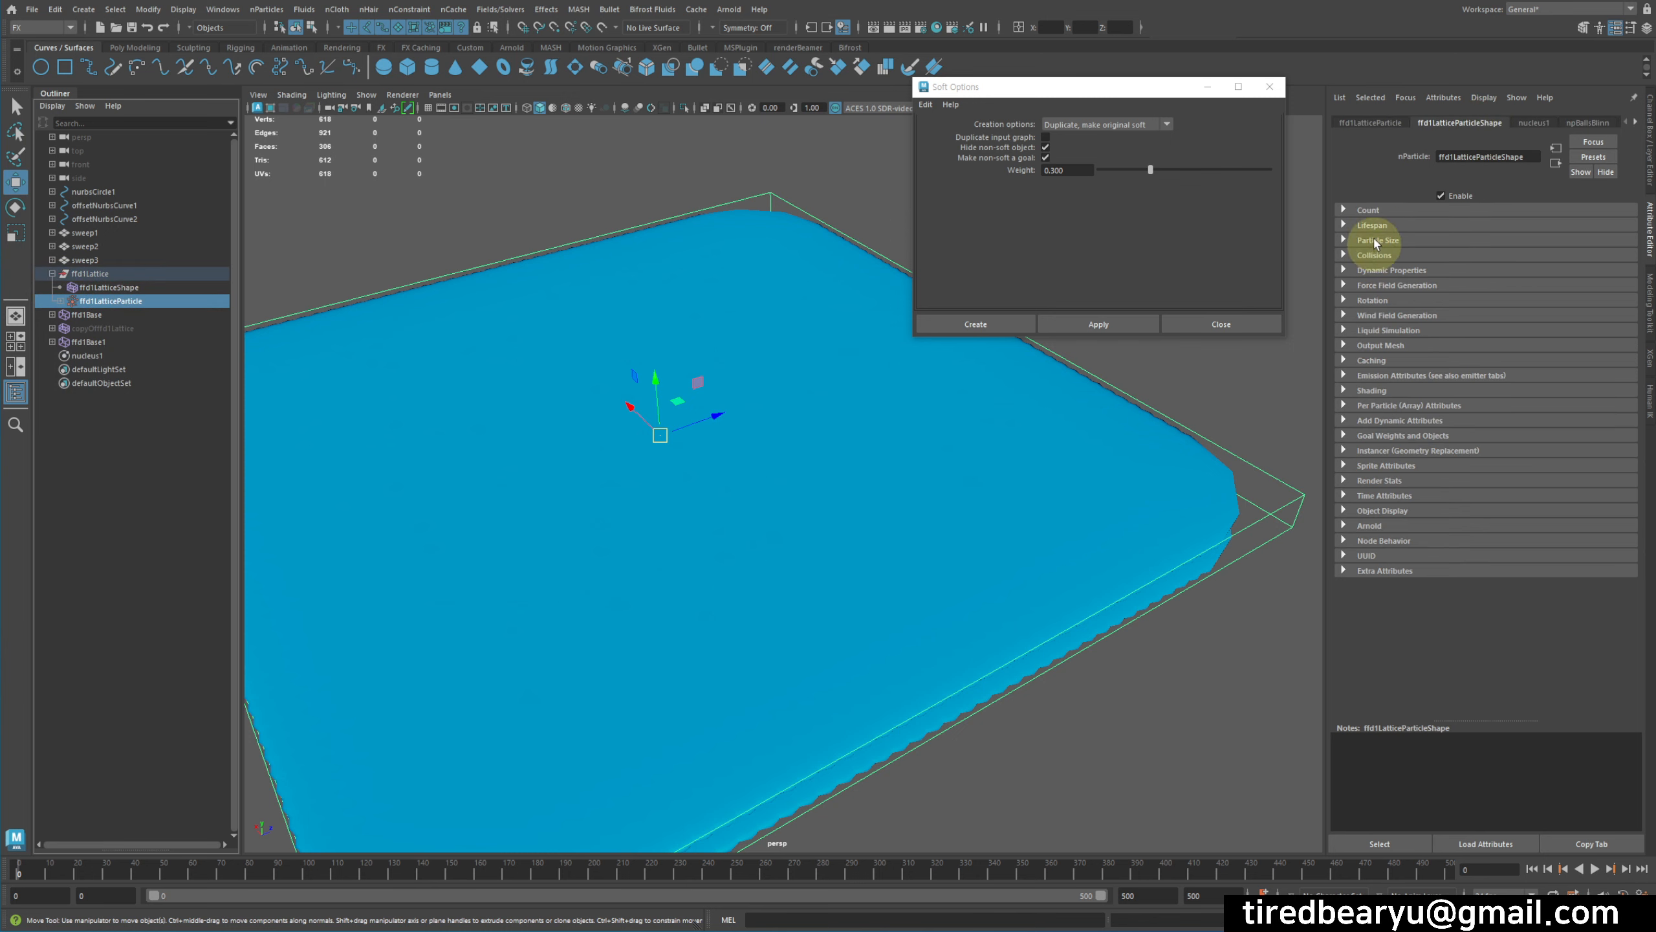
# Step: Set the lattice particles' Particle Render Type to Points in the Shading attributes
pyautogui.click(1379, 390)
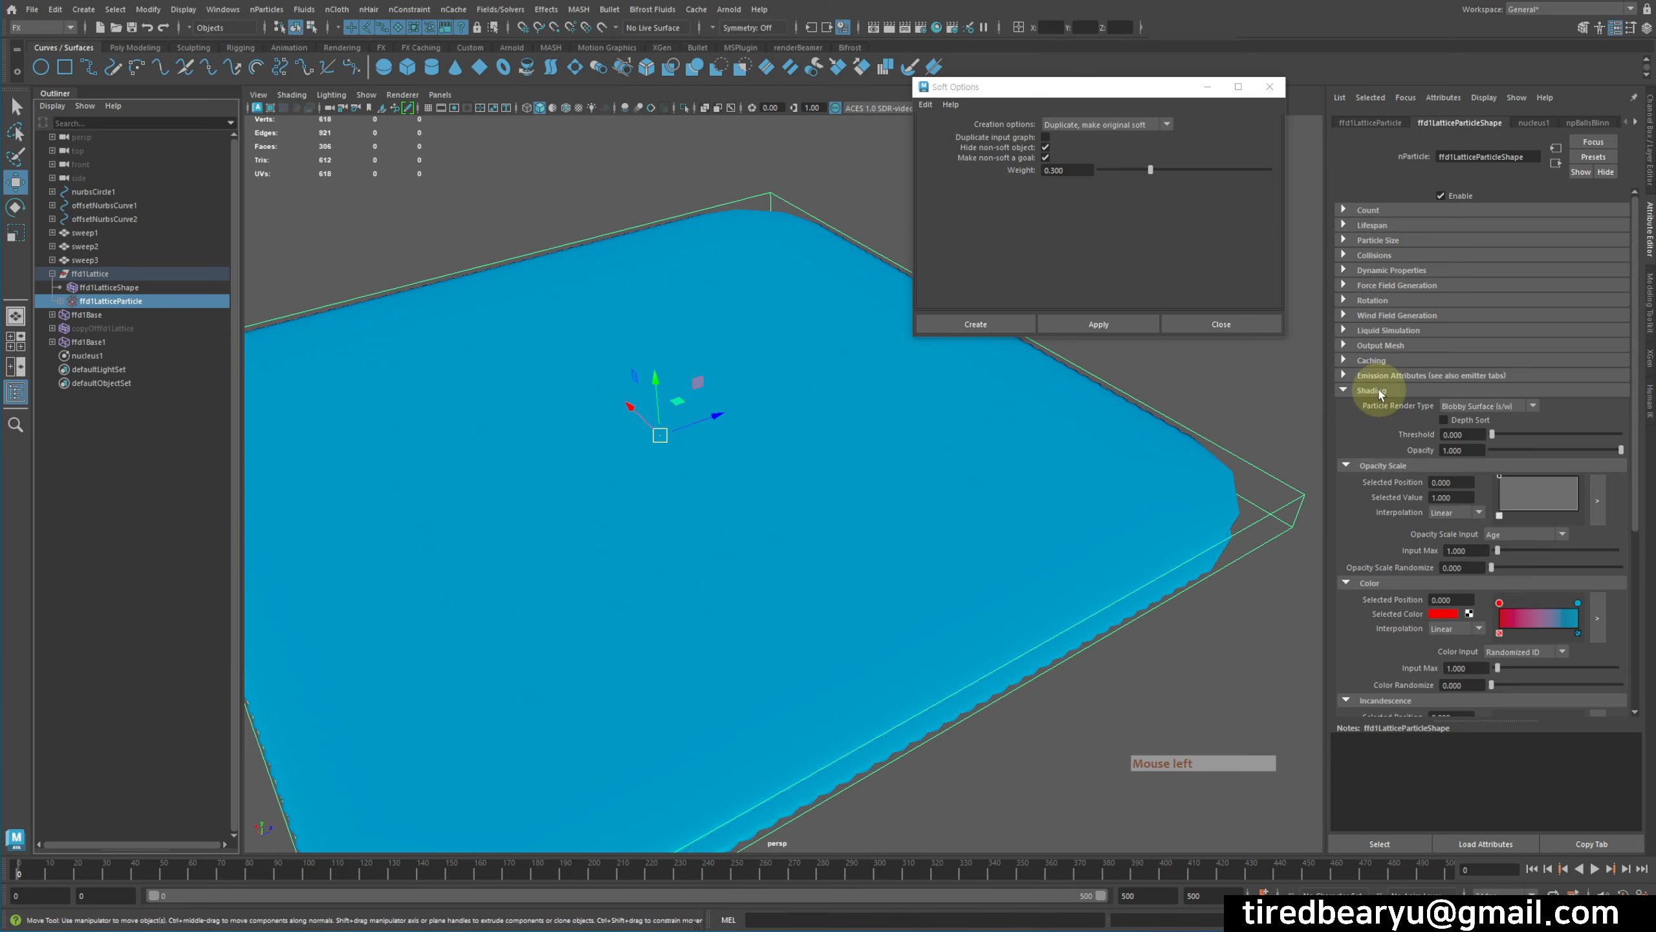
pyautogui.click(1499, 408)
pyautogui.click(1477, 462)
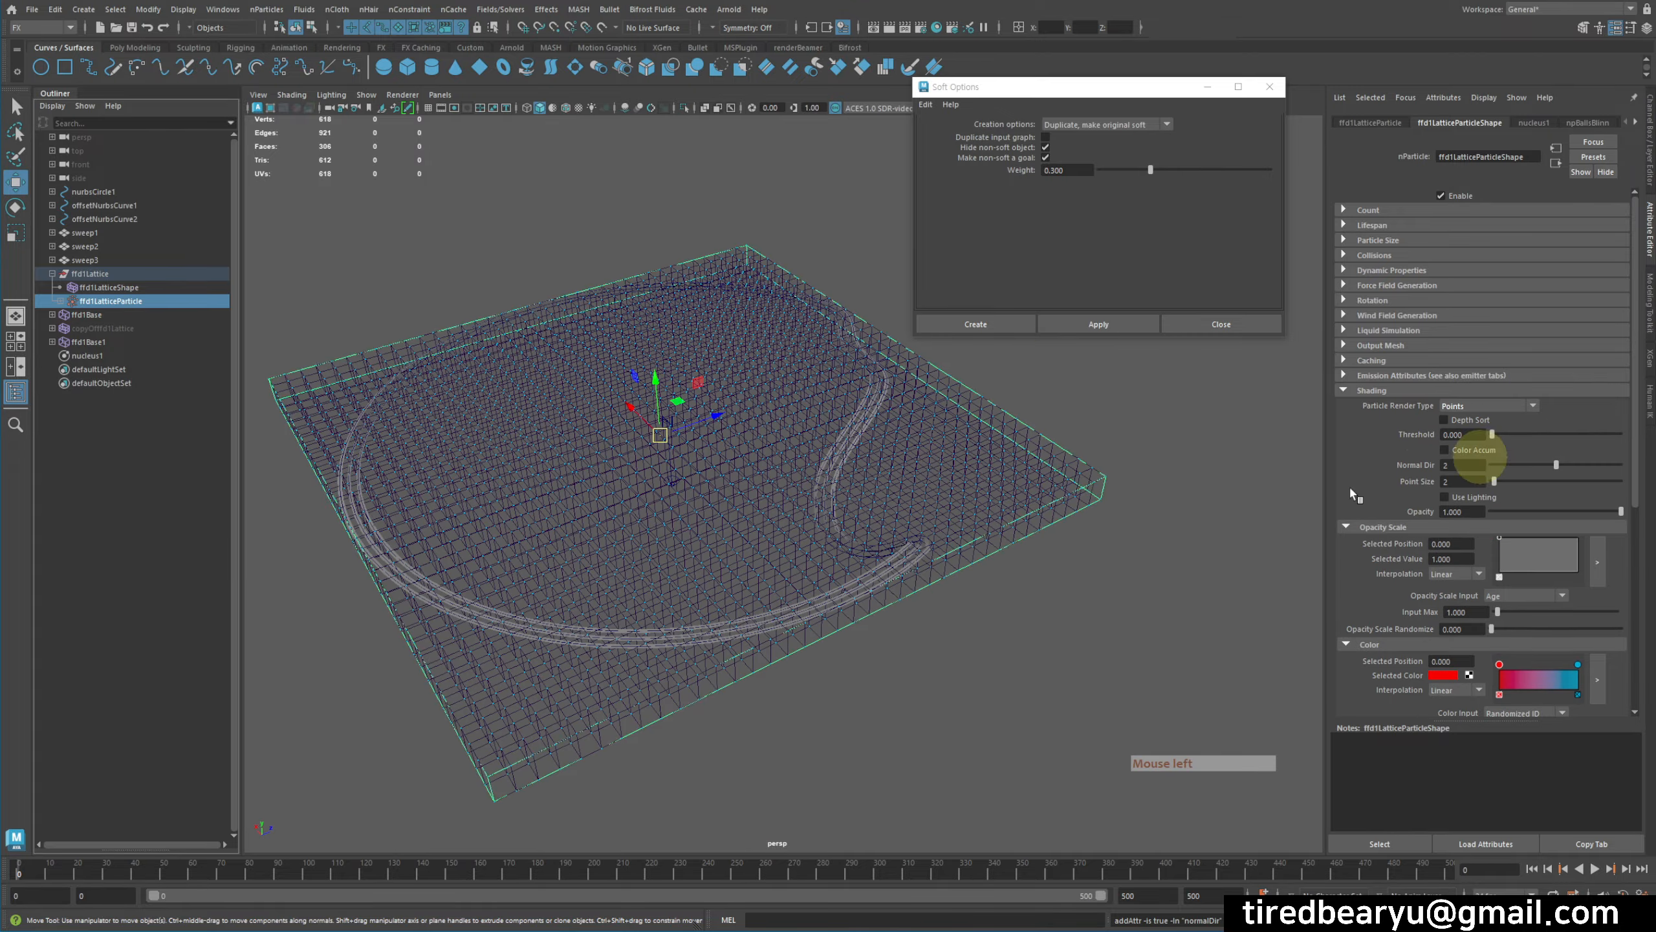
# Step: Play the simulation with the particles shown as points, inspect the deforming curves, and rewind to the first frame
pyautogui.keyDown('alt'); pyautogui.moveTo(910, 592); pyautogui.dragTo(1130, 630); pyautogui.keyUp('alt')
pyautogui.keyDown('alt'); pyautogui.moveTo(1130, 630); pyautogui.dragTo(1047, 621, button='middle'); pyautogui.keyUp('alt')
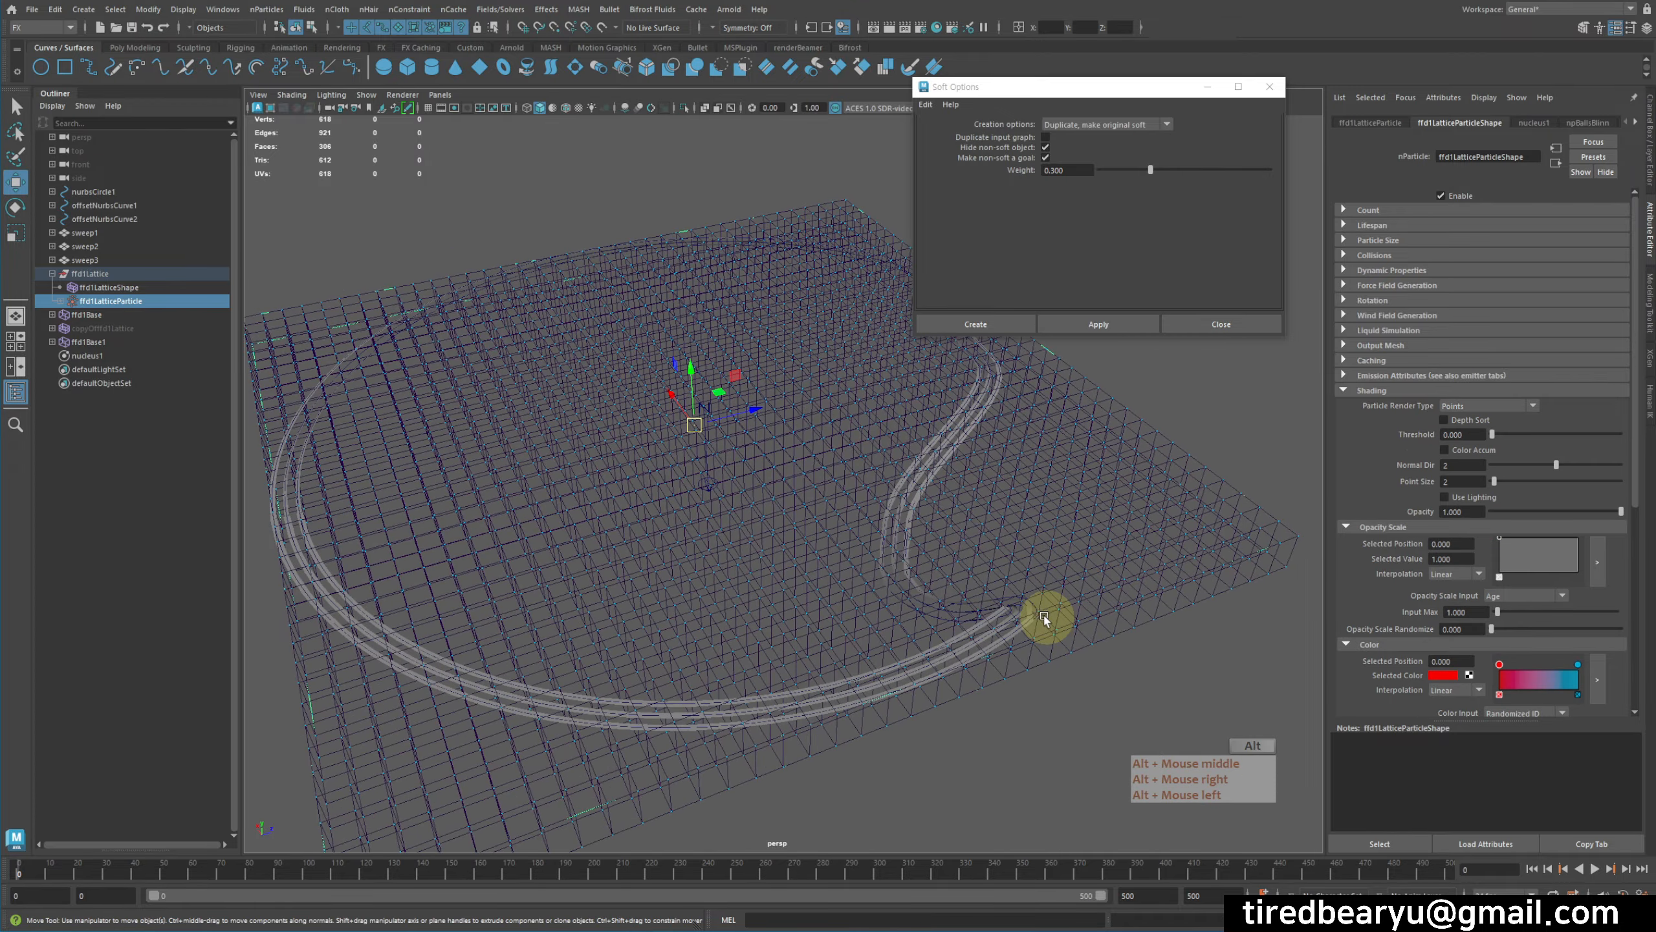
pyautogui.keyDown('alt'); pyautogui.moveTo(1047, 621); pyautogui.dragTo(982, 594, button='right'); pyautogui.keyUp('alt')
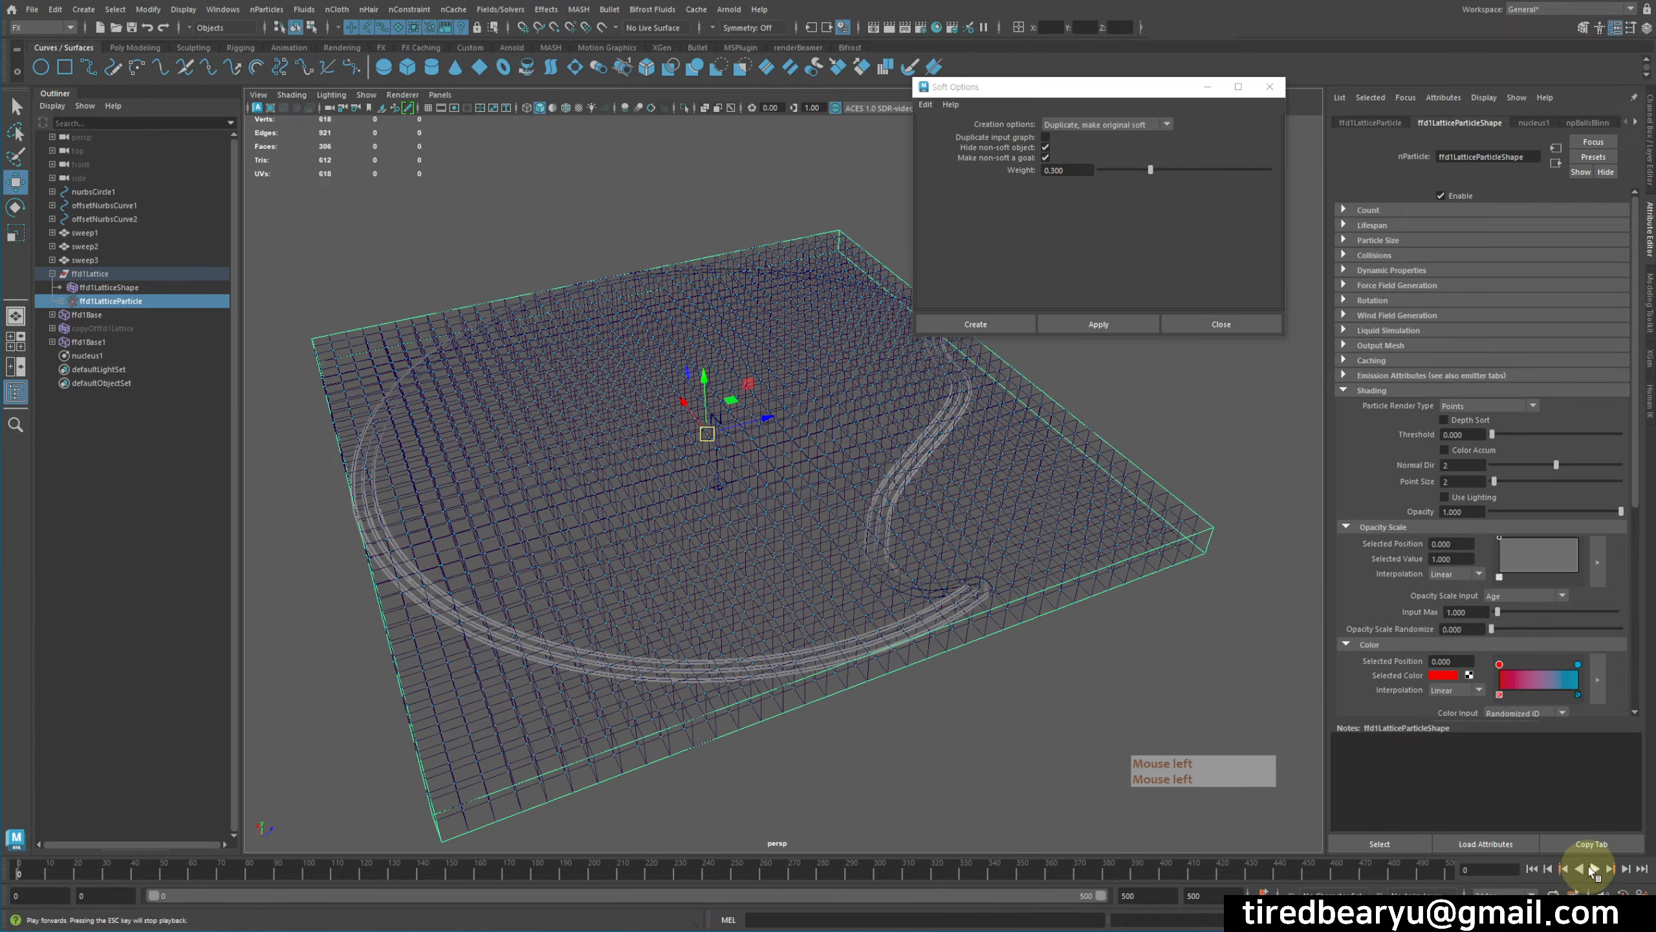
pyautogui.click(1595, 869)
pyautogui.click(1595, 869)
pyautogui.keyDown('alt'); pyautogui.moveTo(1138, 703); pyautogui.dragTo(955, 562); pyautogui.keyUp('alt')
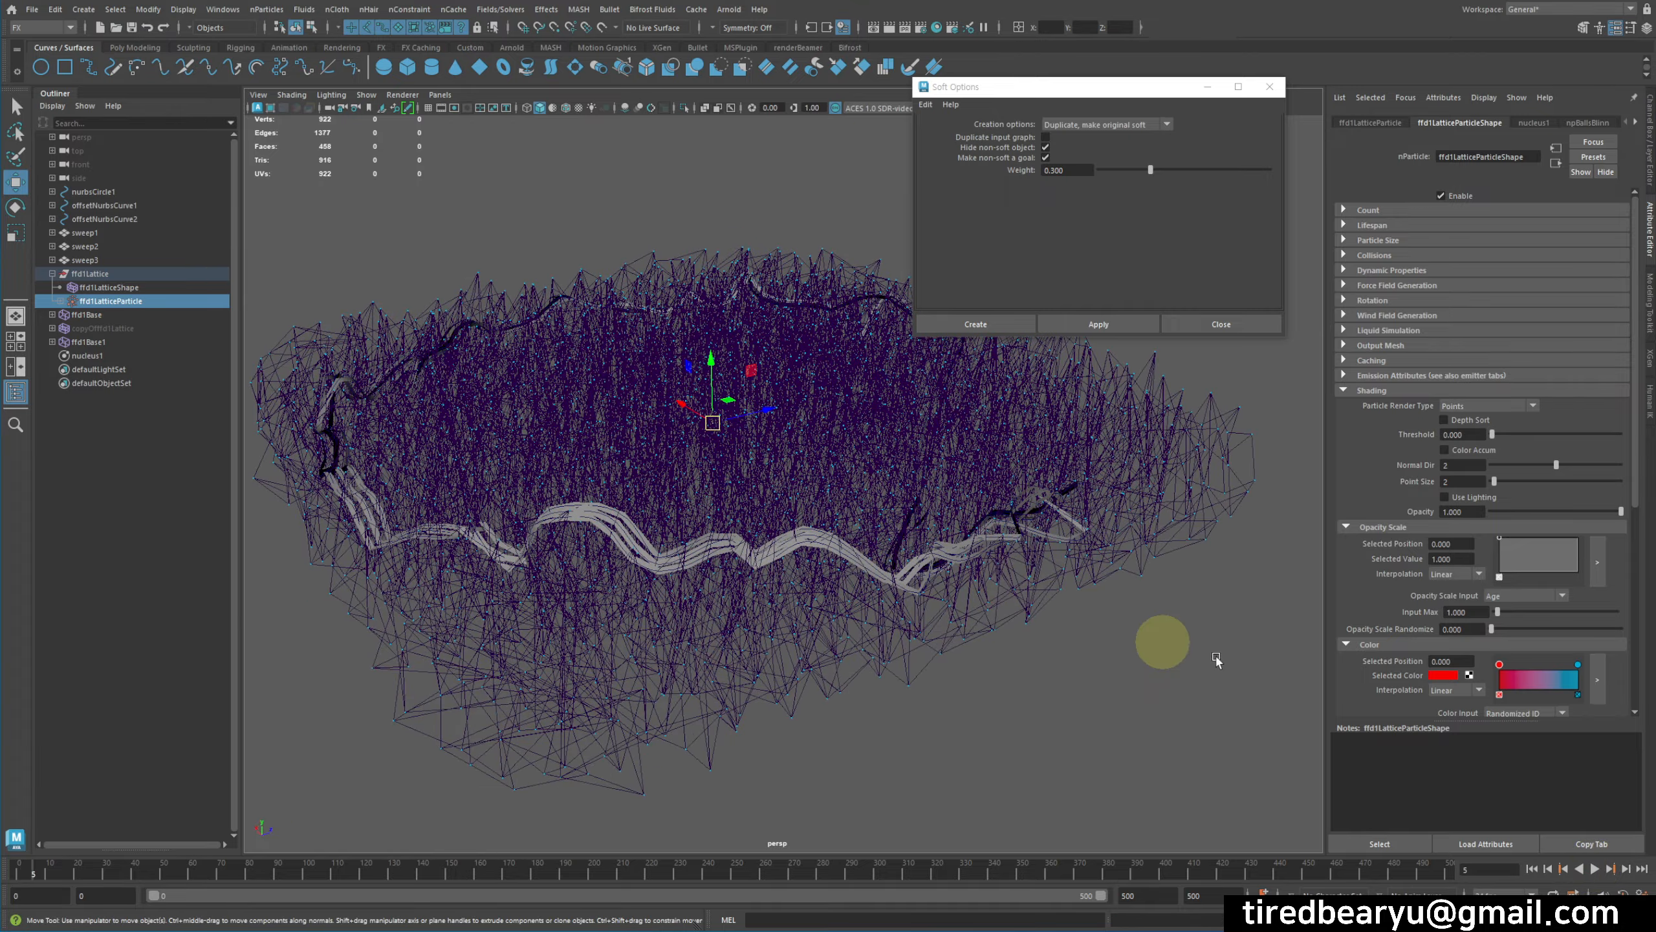
pyautogui.click(1531, 869)
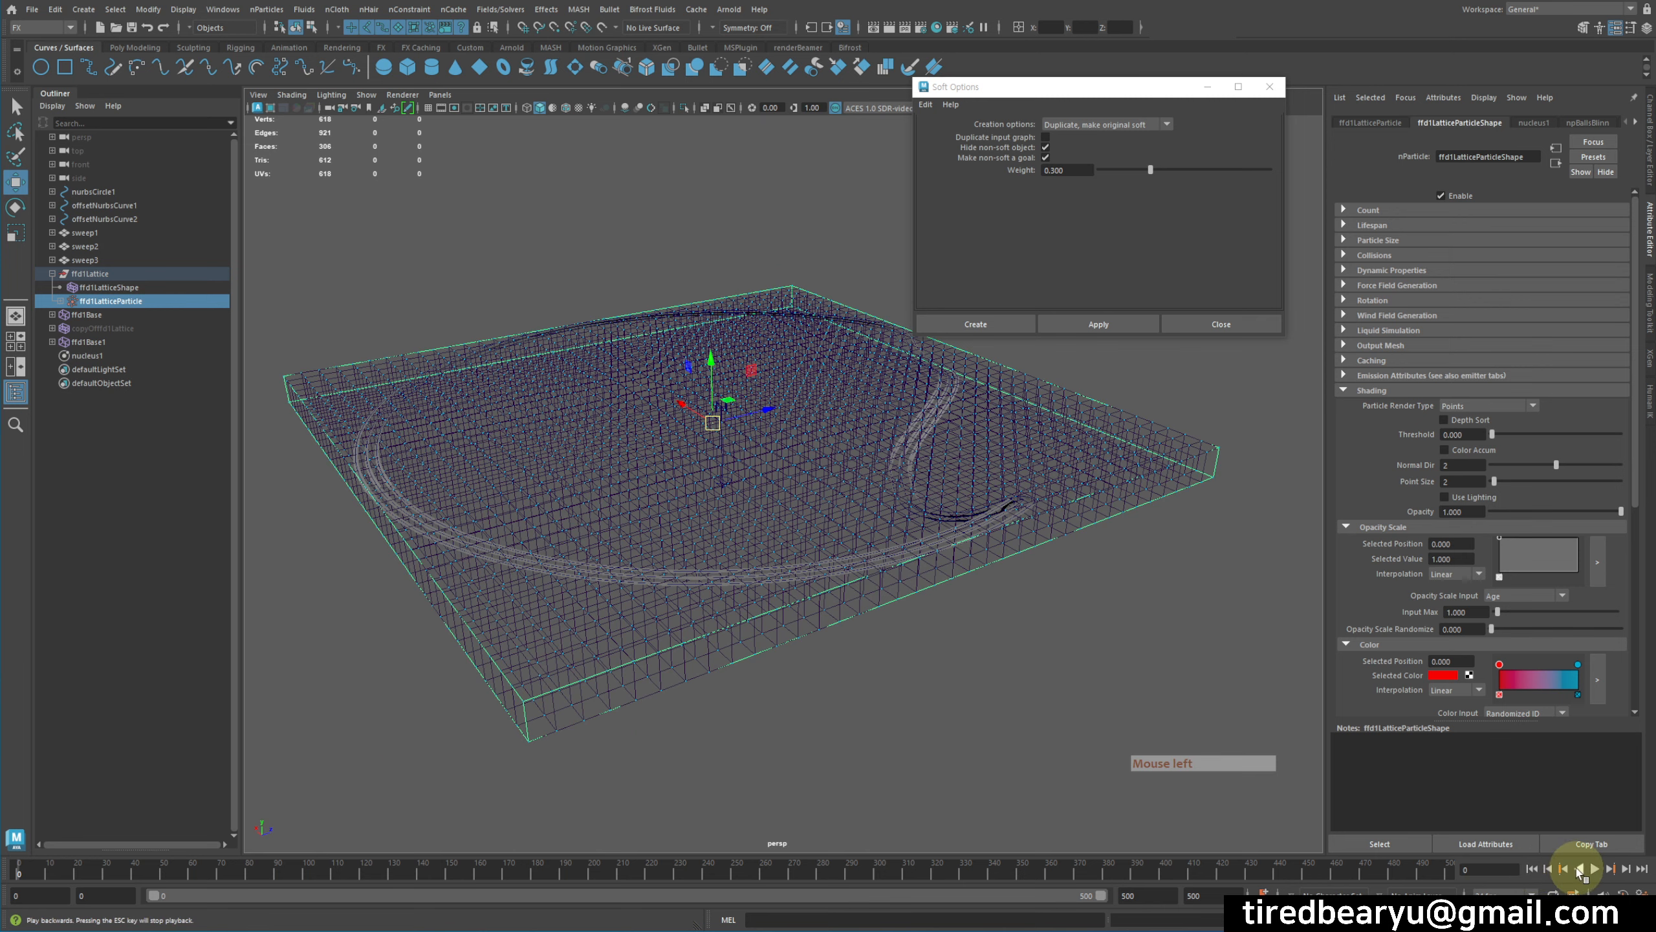
# Step: Turn off Self Collide in the Collisions attributes of the lattice particles
pyautogui.keyDown('alt'); pyautogui.moveTo(1007, 486); pyautogui.dragTo(1225, 376); pyautogui.keyUp('alt')
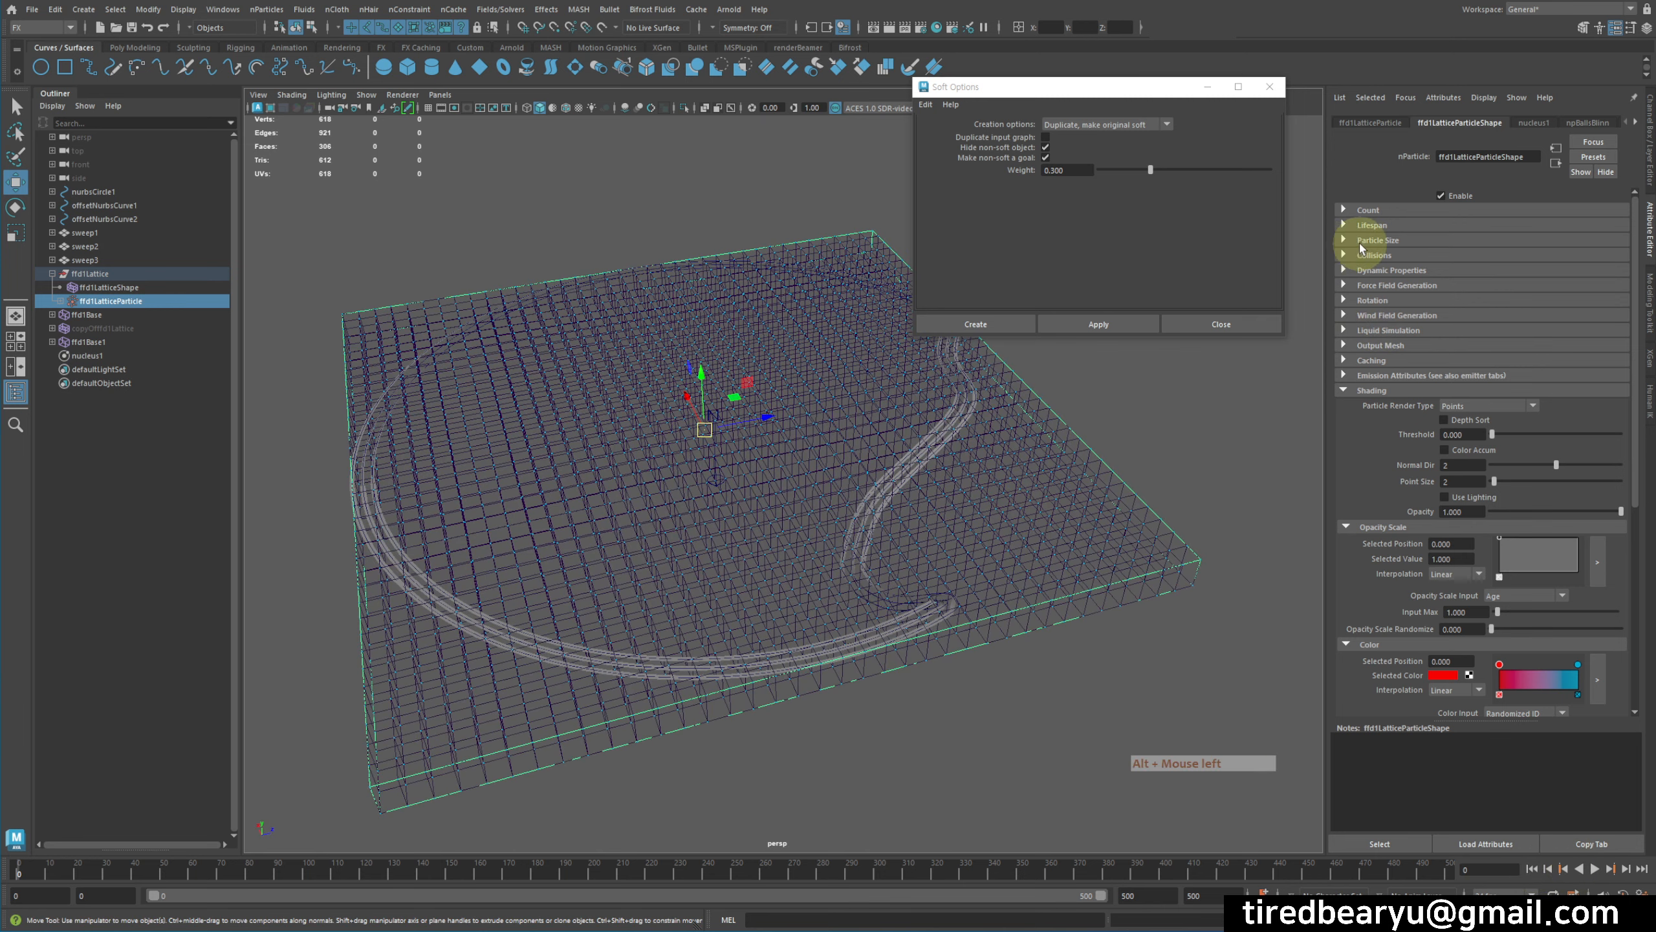
pyautogui.click(1406, 238)
pyautogui.click(1407, 239)
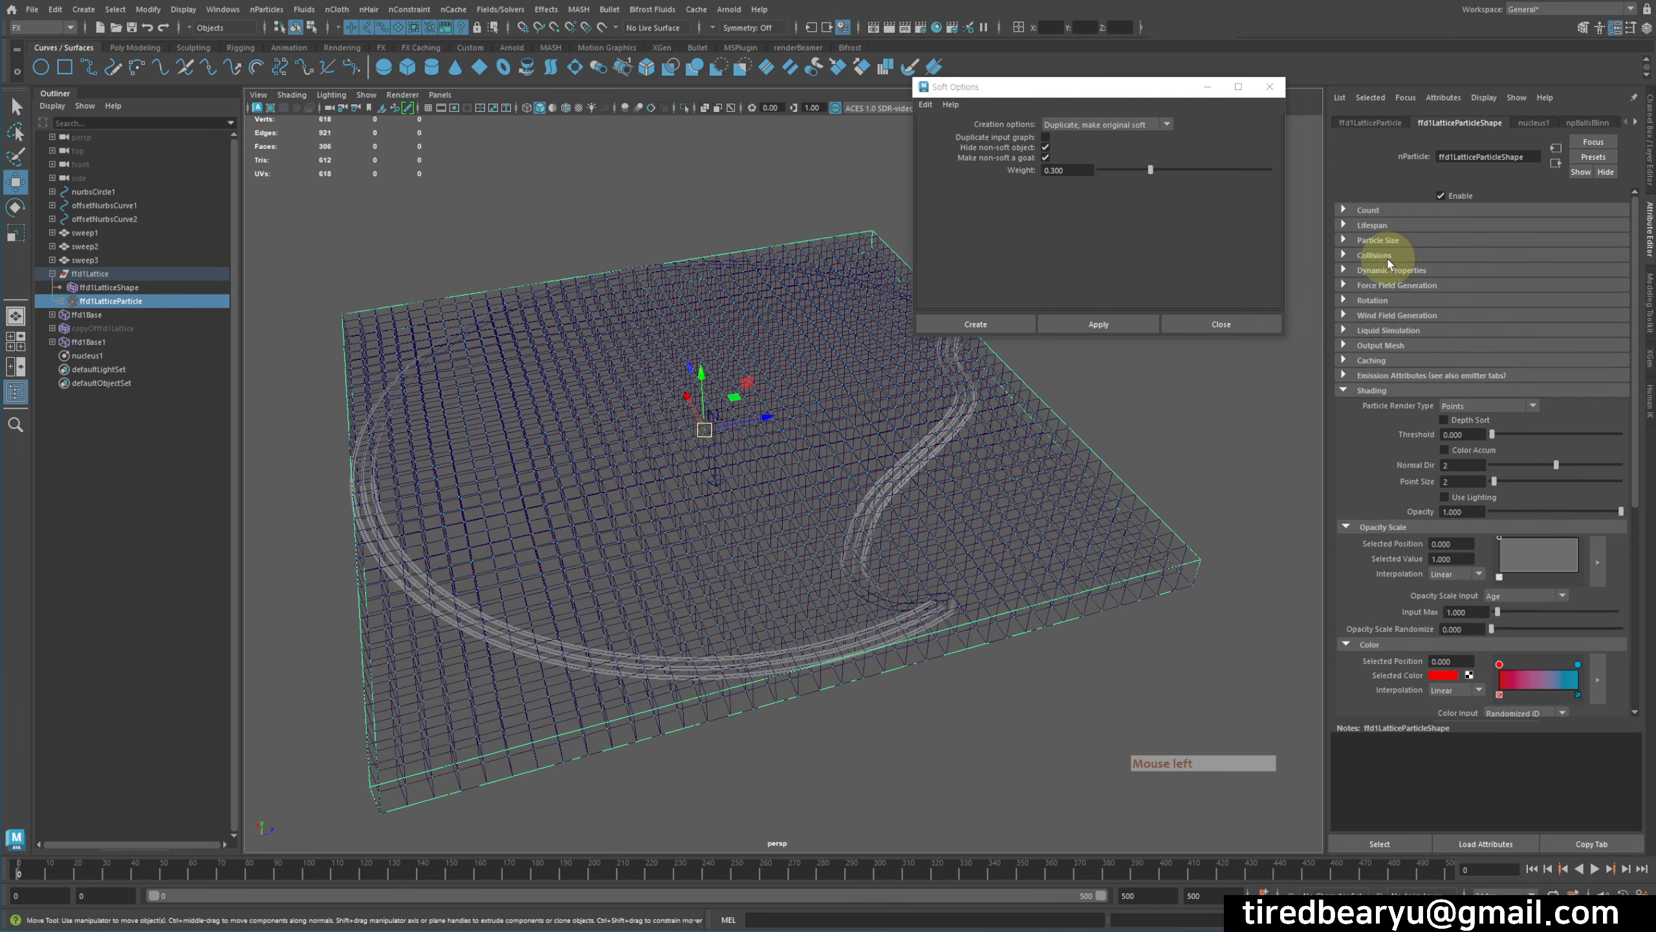
pyautogui.click(1386, 255)
pyautogui.click(1443, 282)
# Step: Play the lattice simulation again to check the motion from a low angle, and stop it at frame 25
pyautogui.keyDown('alt'); pyautogui.moveTo(1173, 565); pyautogui.dragTo(1003, 471); pyautogui.keyUp('alt')
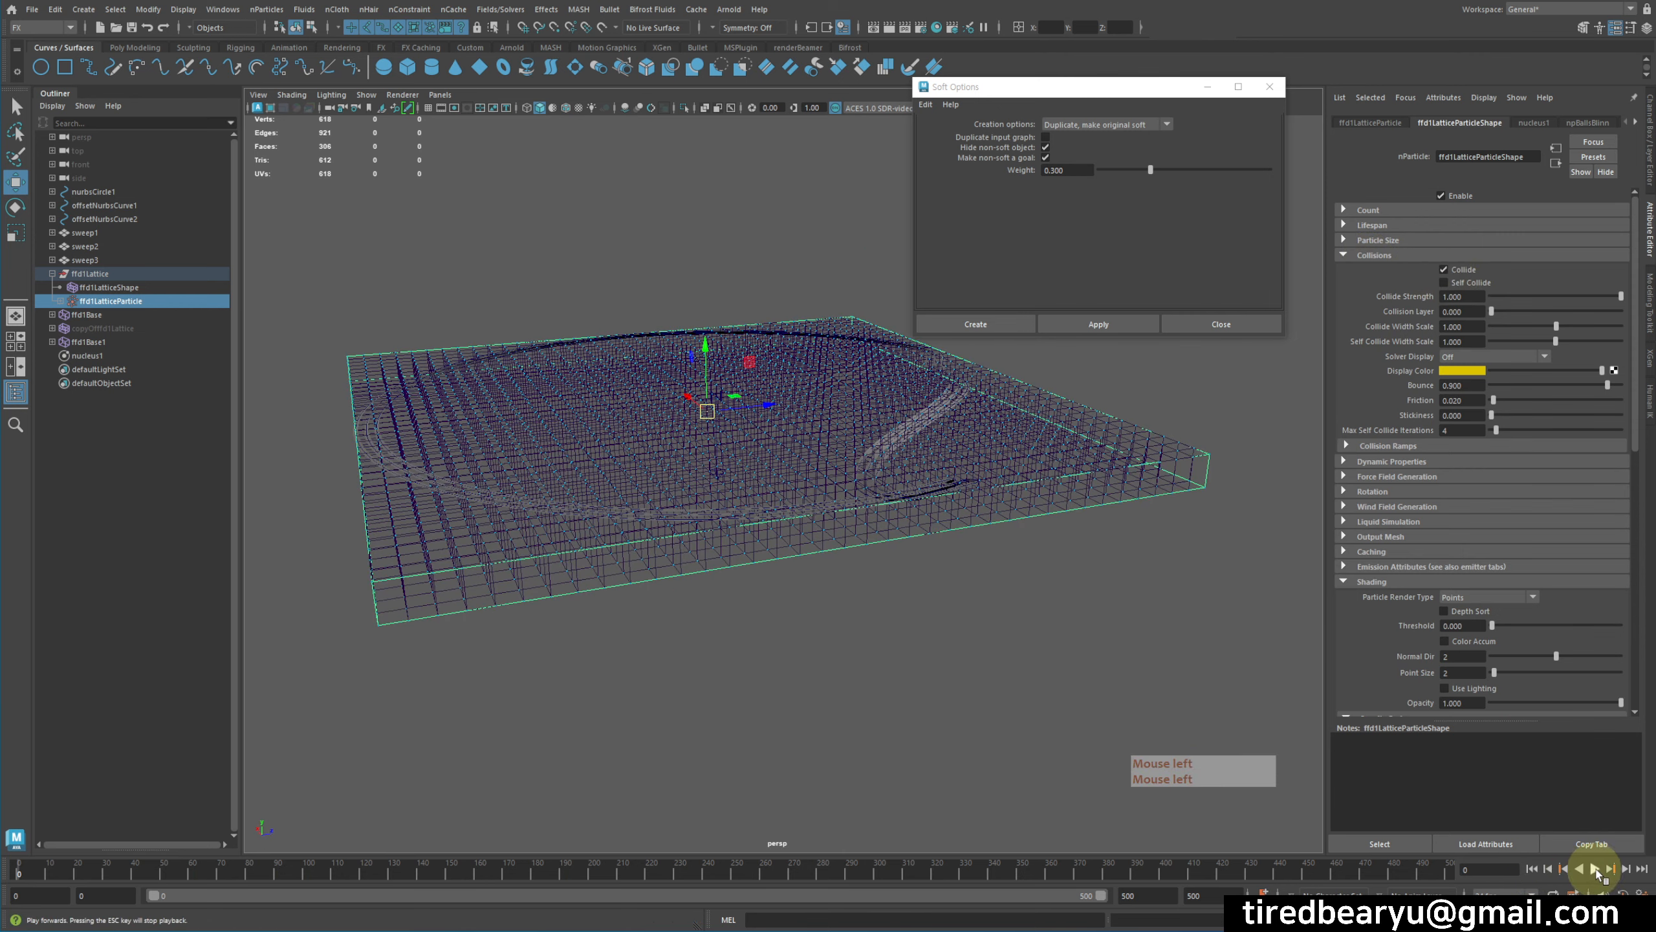
pyautogui.click(1595, 868)
pyautogui.keyDown('alt'); pyautogui.moveTo(877, 572); pyautogui.dragTo(884, 566); pyautogui.keyUp('alt')
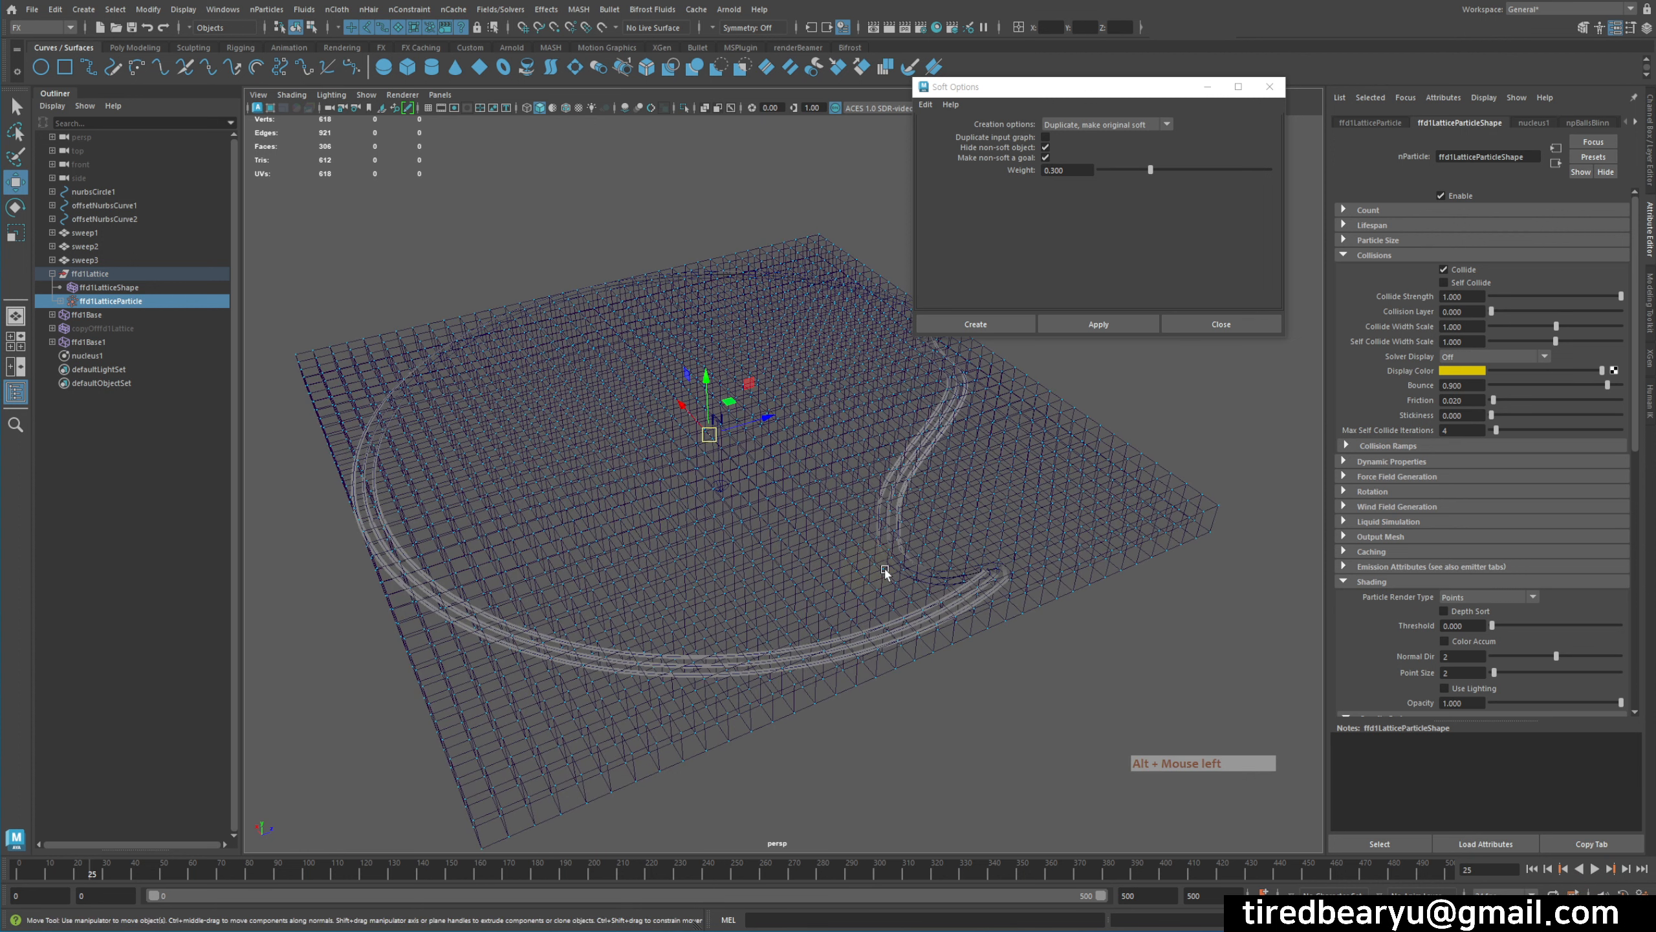
pyautogui.click(1084, 661)
pyautogui.moveTo(1136, 460); pyautogui.dragTo(1239, 616)
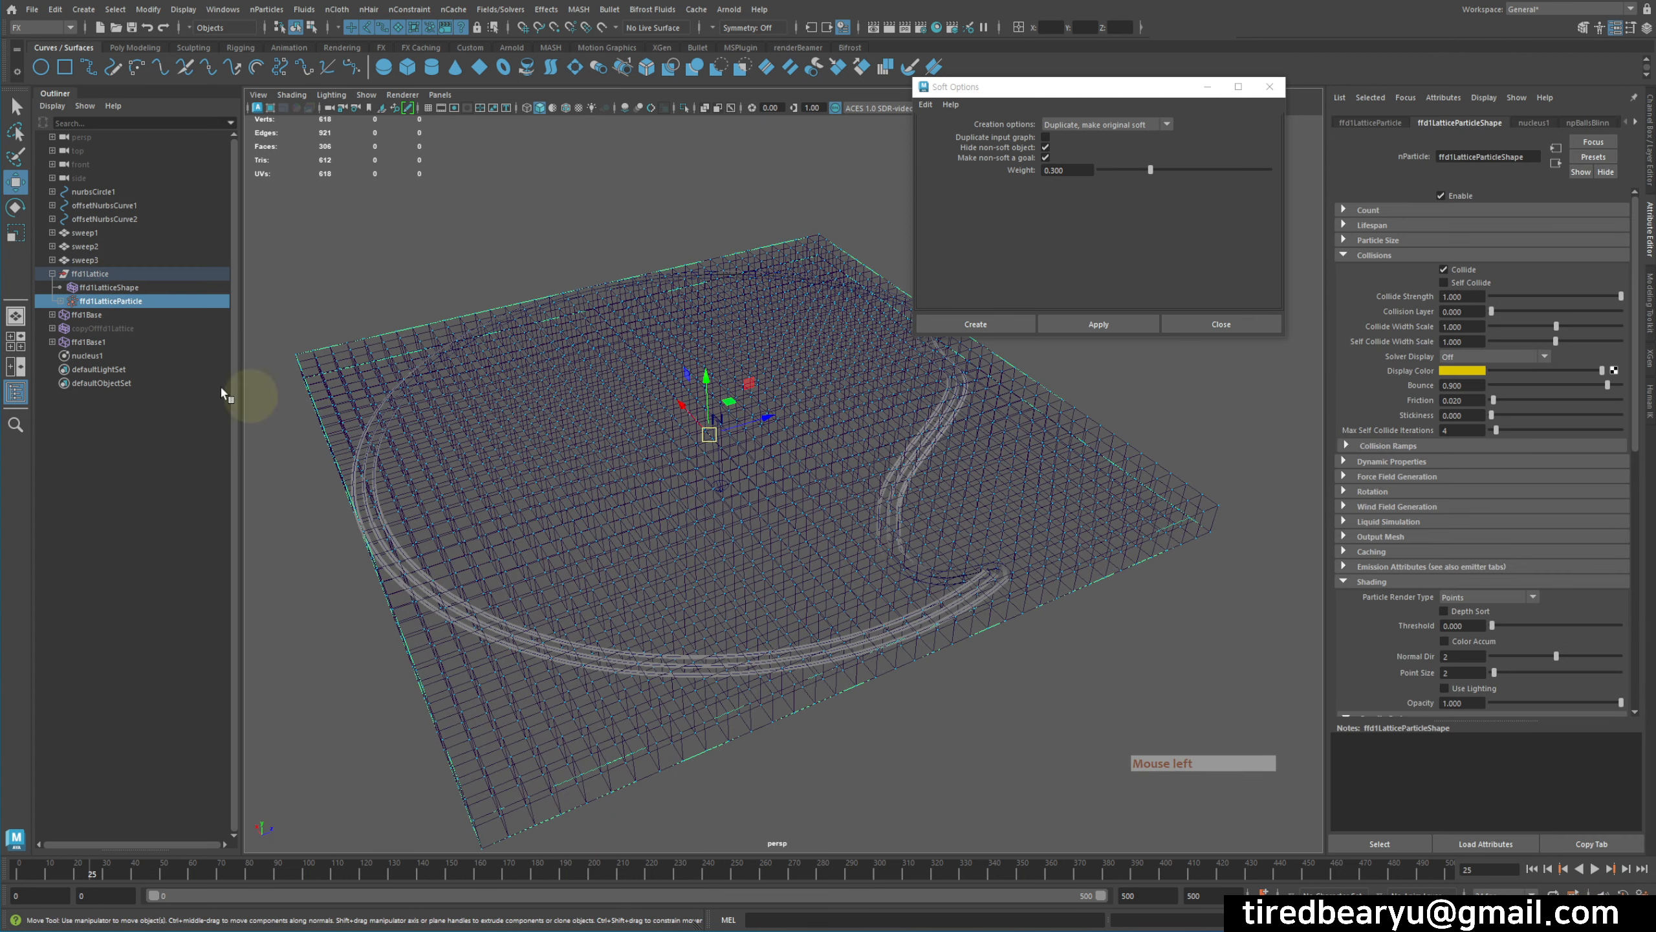
# Step: Set the nucleus1 solver's Wind Speed to 1 and Wind Noise to 1
pyautogui.click(148, 302)
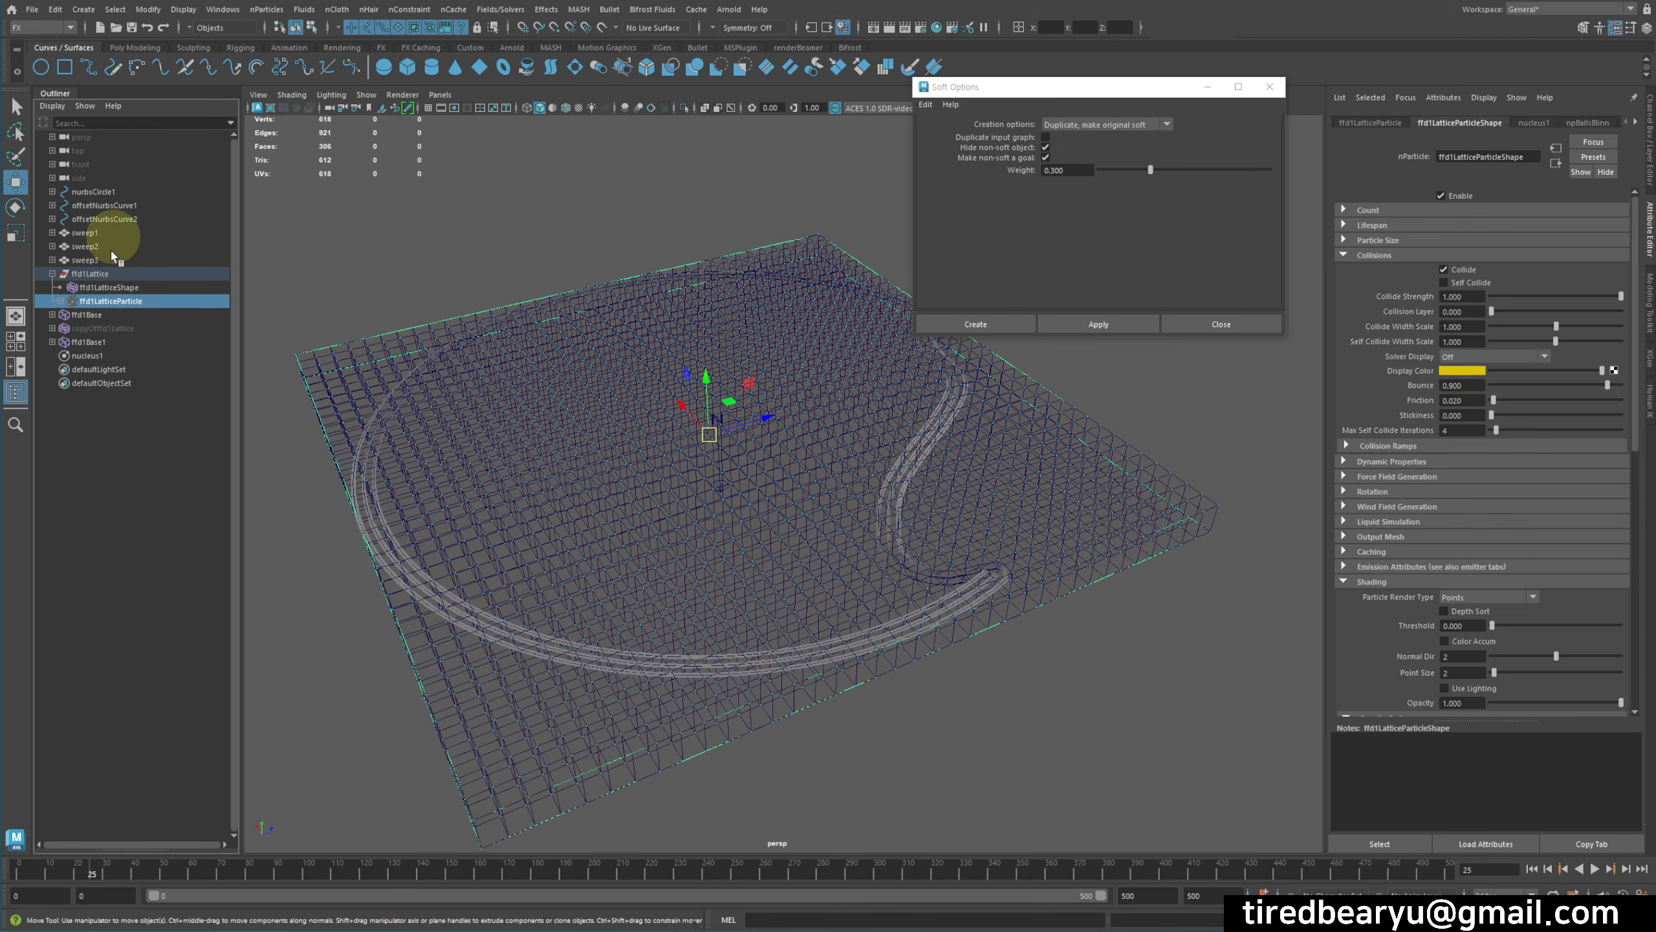
pyautogui.click(104, 355)
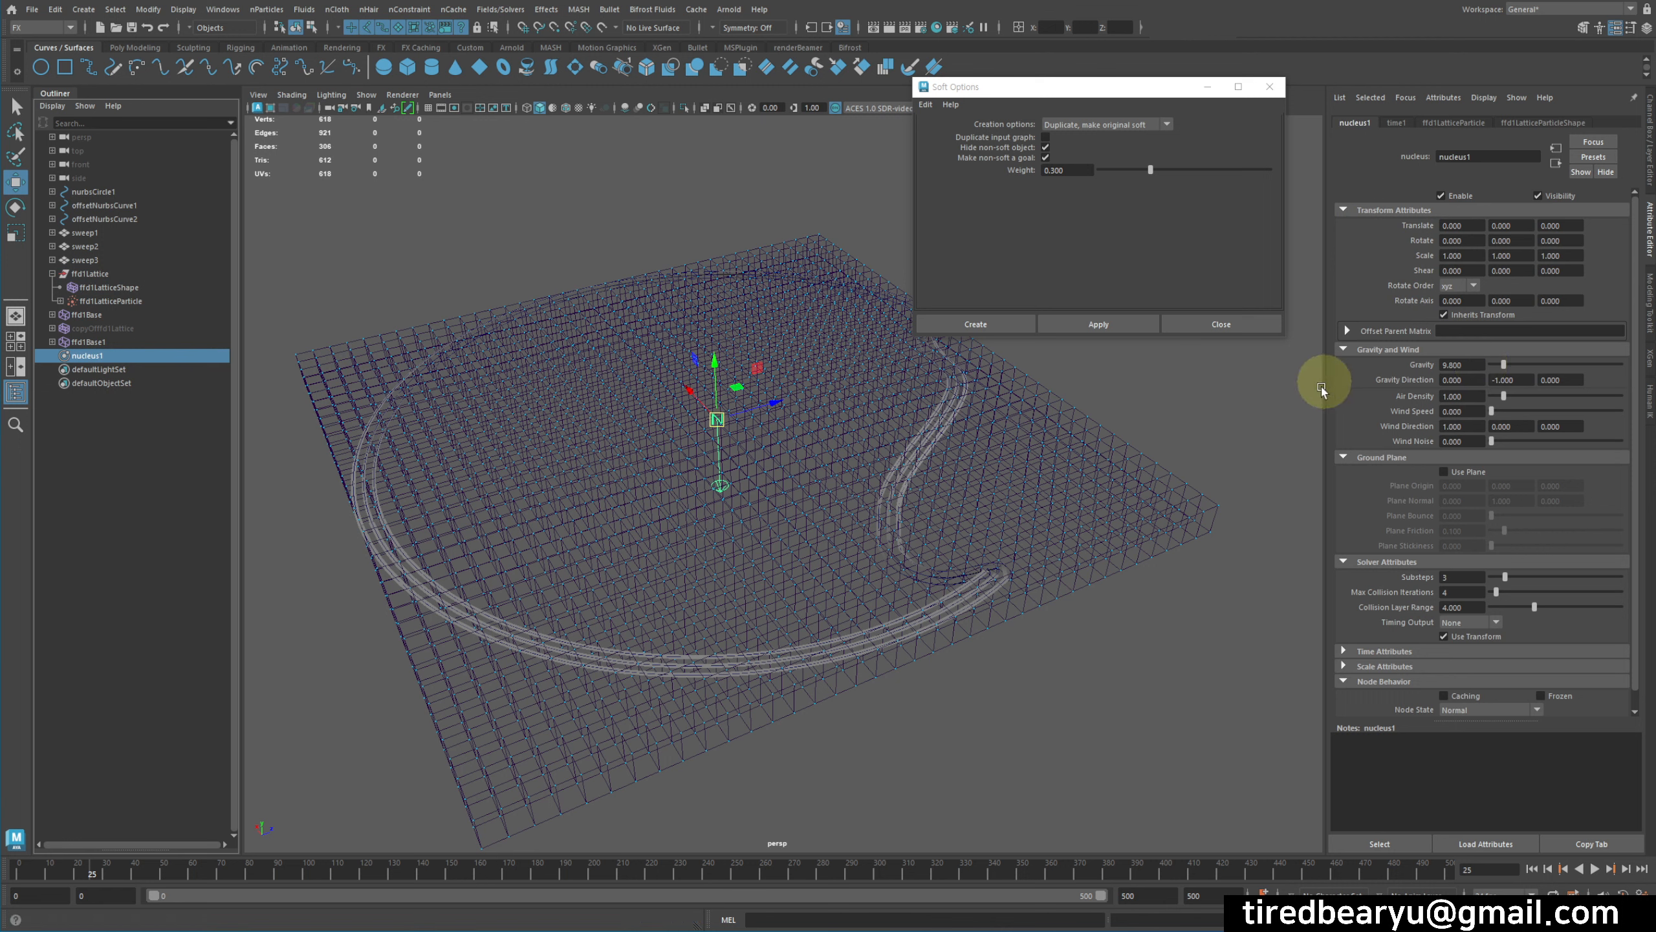
pyautogui.doubleClick(1464, 411)
pyautogui.write('1')
pyautogui.press('Return')
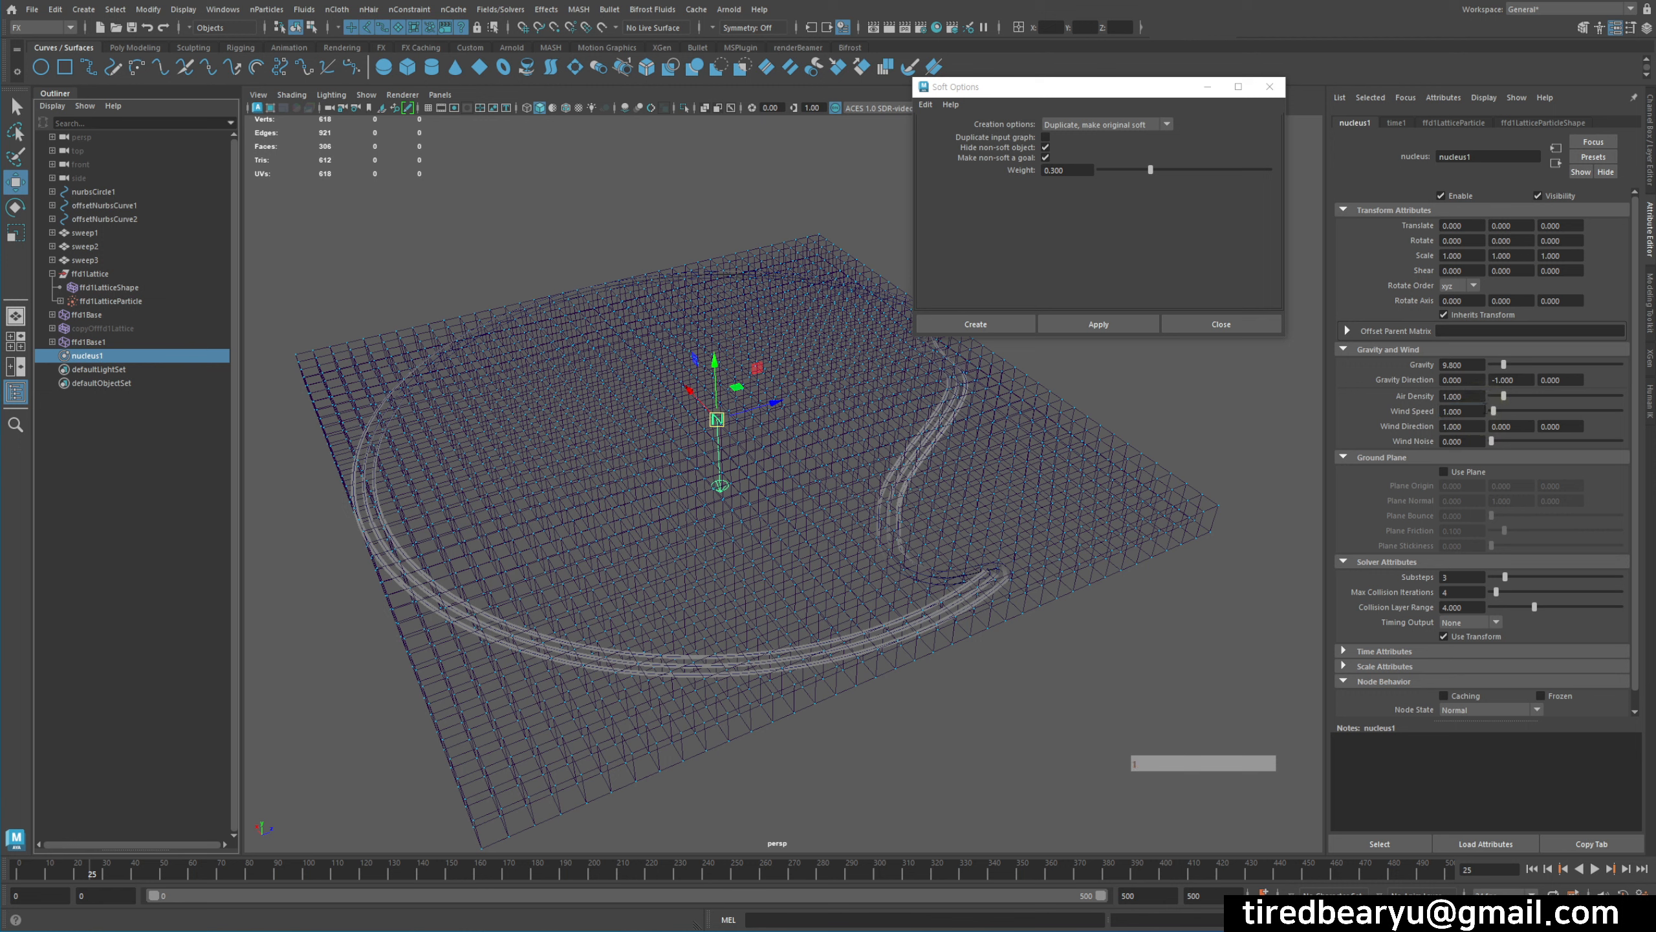
pyautogui.moveTo(1529, 441); pyautogui.dragTo(1633, 464)
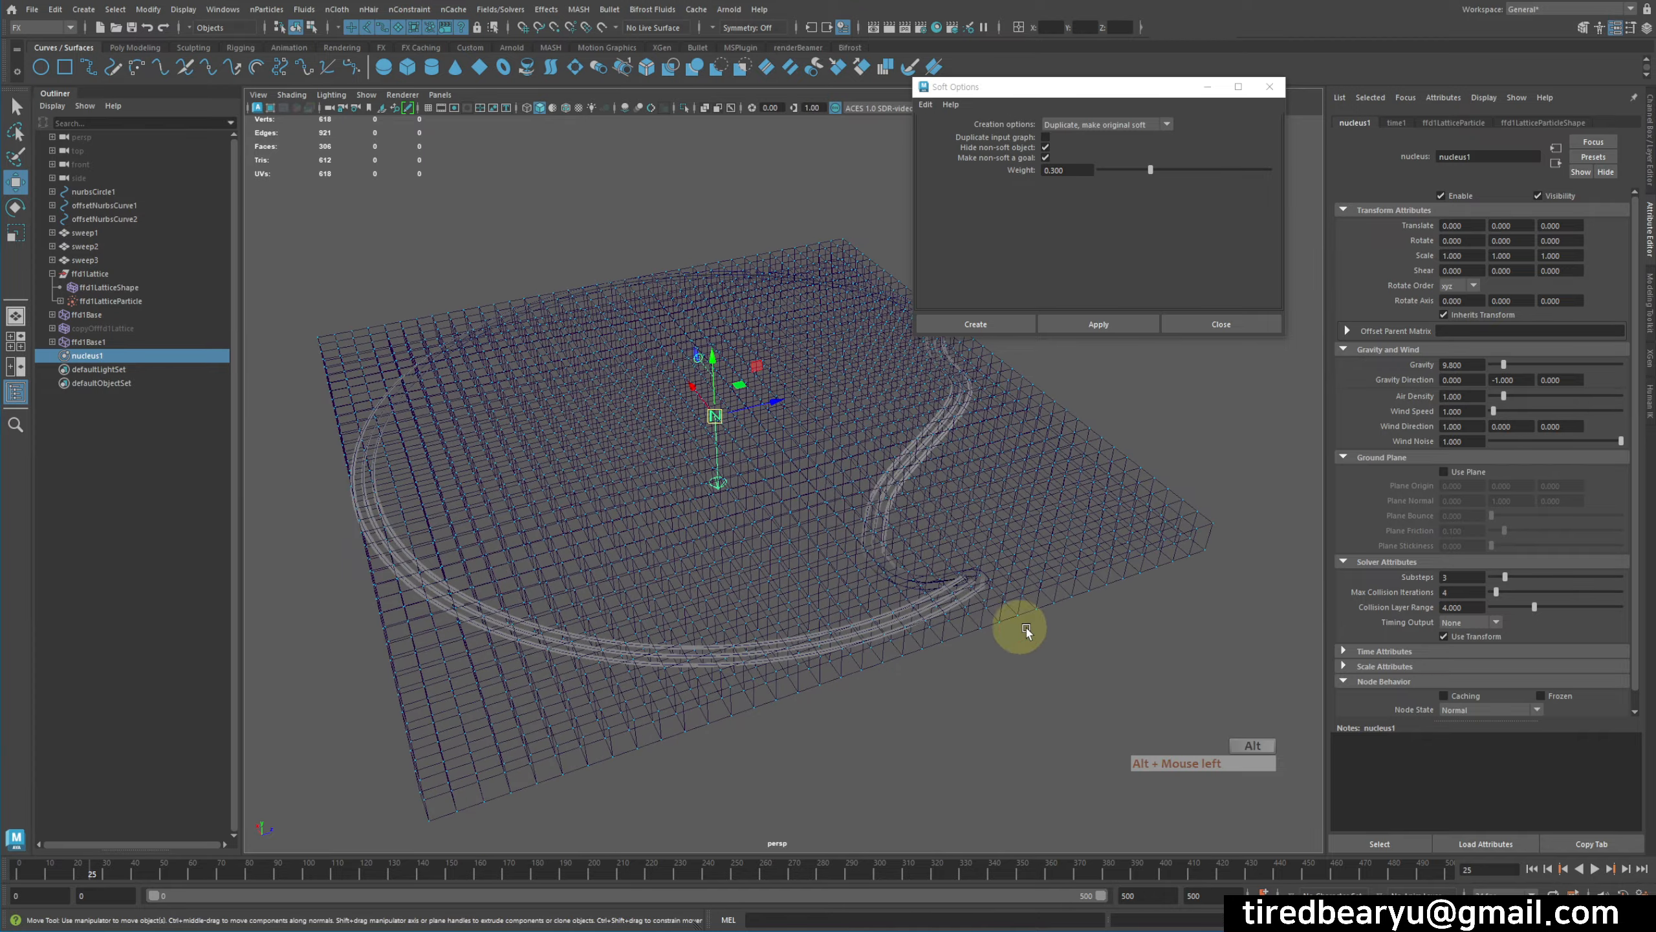
# Step: Play the simulation with wind and examine how the lattice and curves move, close up and from farther away
pyautogui.click(1594, 869)
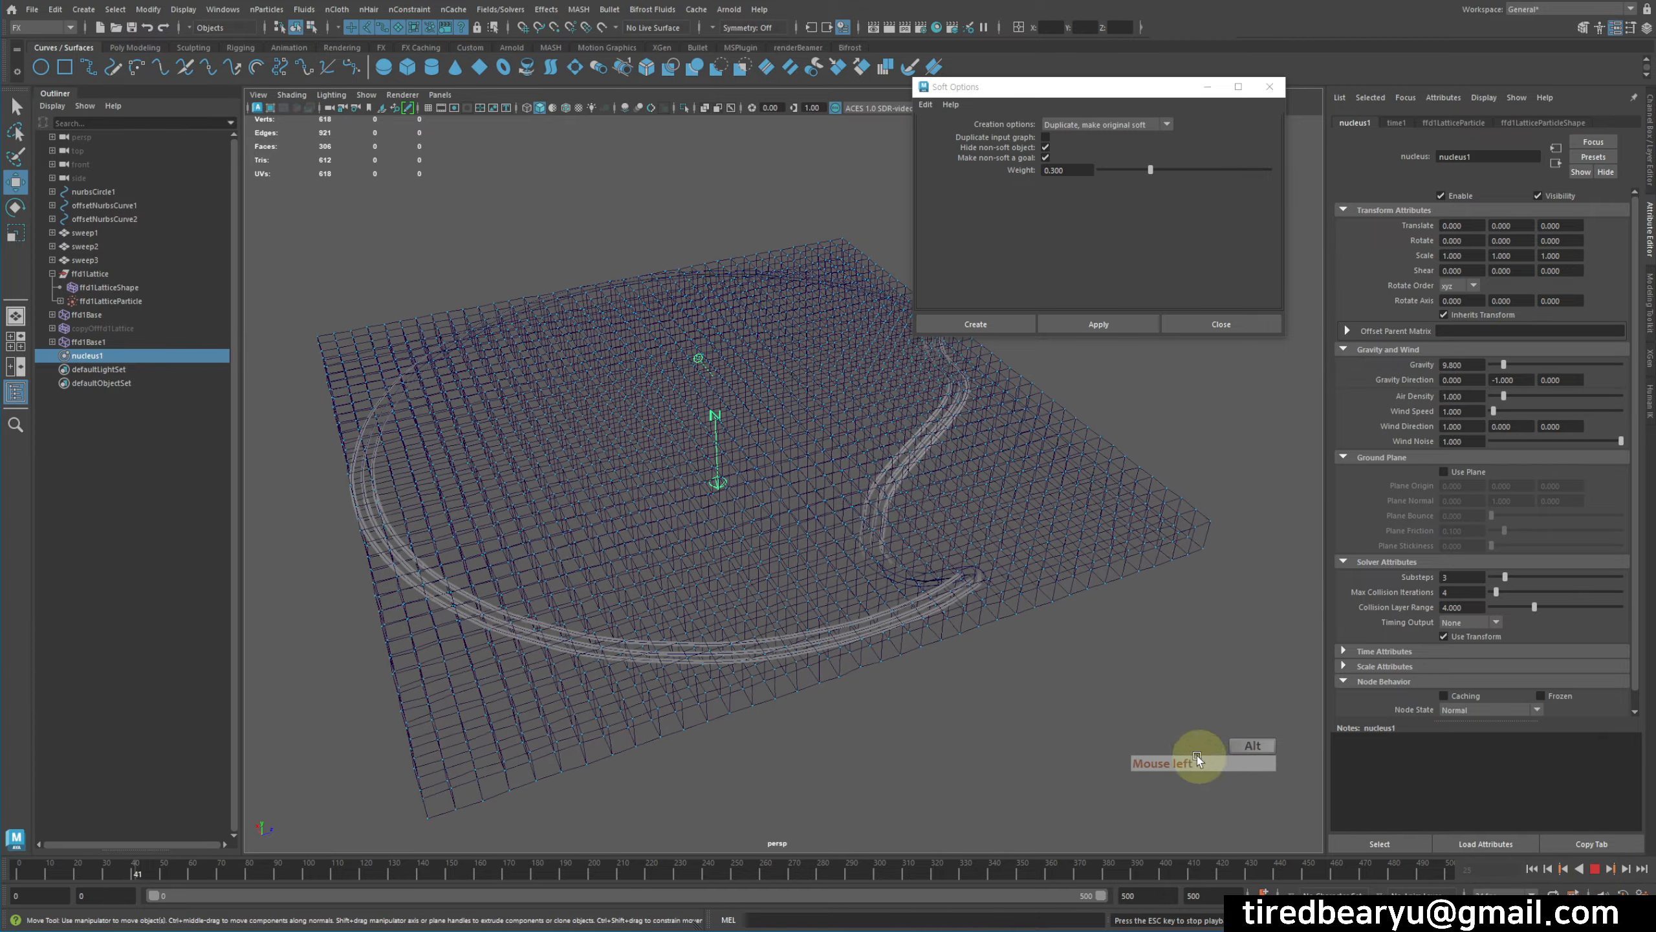
pyautogui.keyDown('alt'); pyautogui.moveTo(1197, 757); pyautogui.dragTo(1169, 744); pyautogui.keyUp('alt')
pyautogui.keyDown('alt'); pyautogui.moveTo(1073, 688); pyautogui.dragTo(1304, 688, button='right'); pyautogui.keyUp('alt')
pyautogui.keyDown('alt'); pyautogui.moveTo(1159, 645); pyautogui.dragTo(1177, 647, button='middle'); pyautogui.keyUp('alt')
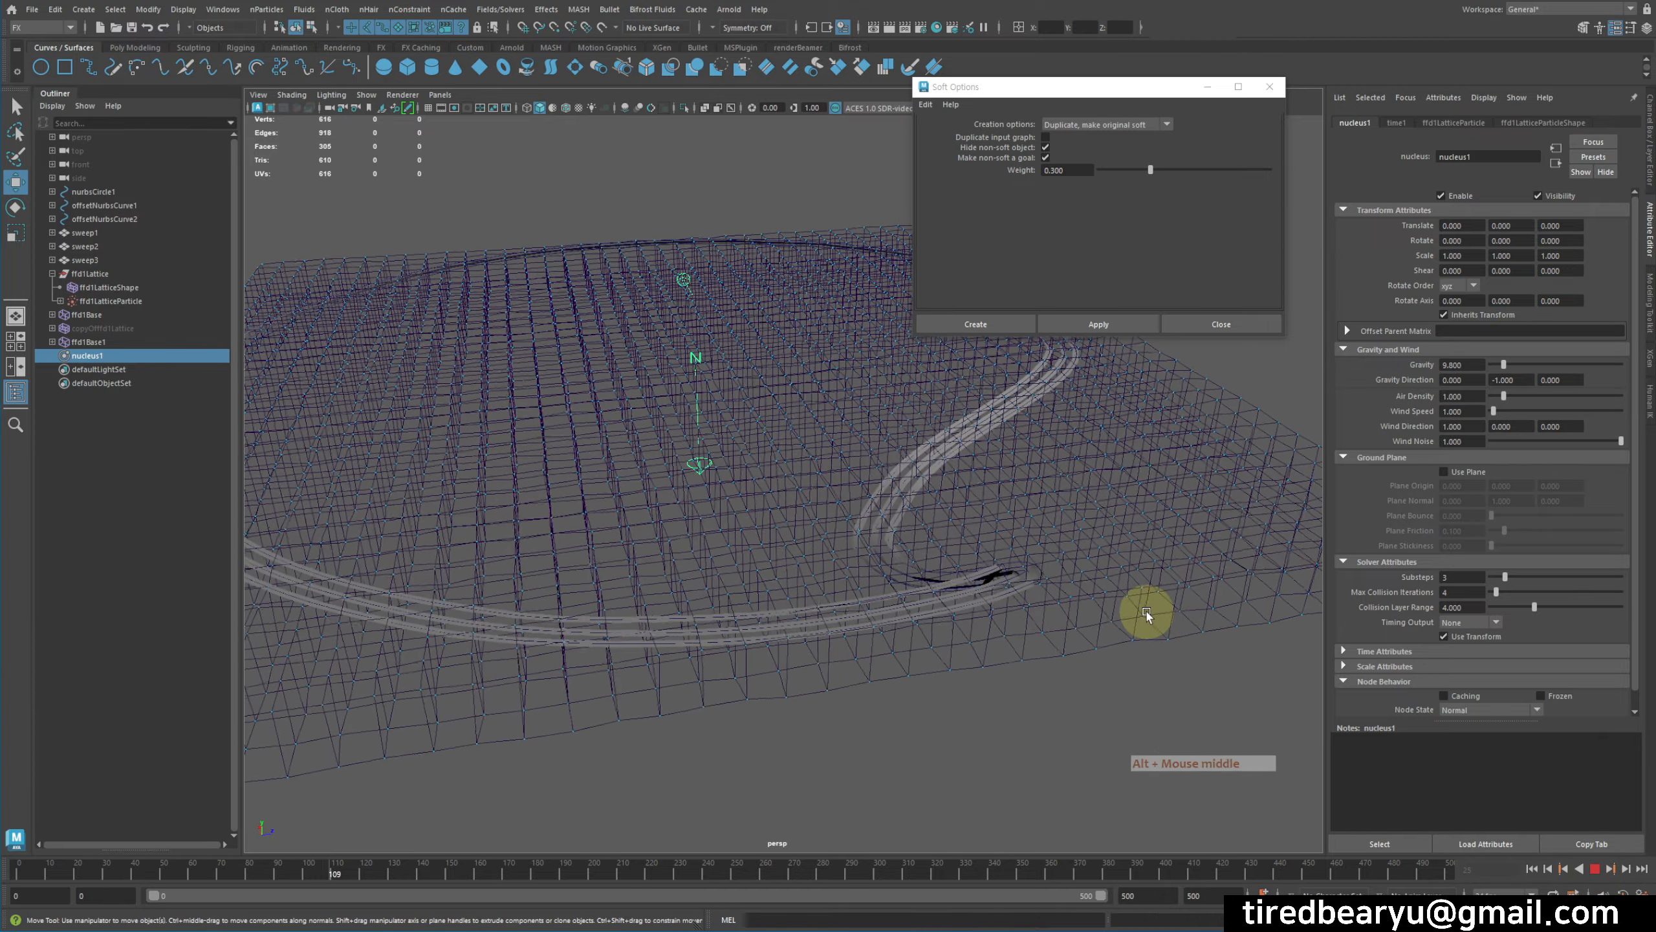
pyautogui.keyDown('alt'); pyautogui.moveTo(1121, 594); pyautogui.dragTo(1056, 558, button='right'); pyautogui.keyUp('alt')
pyautogui.keyDown('alt'); pyautogui.moveTo(1055, 557); pyautogui.dragTo(1125, 565, button='middle'); pyautogui.keyUp('alt')
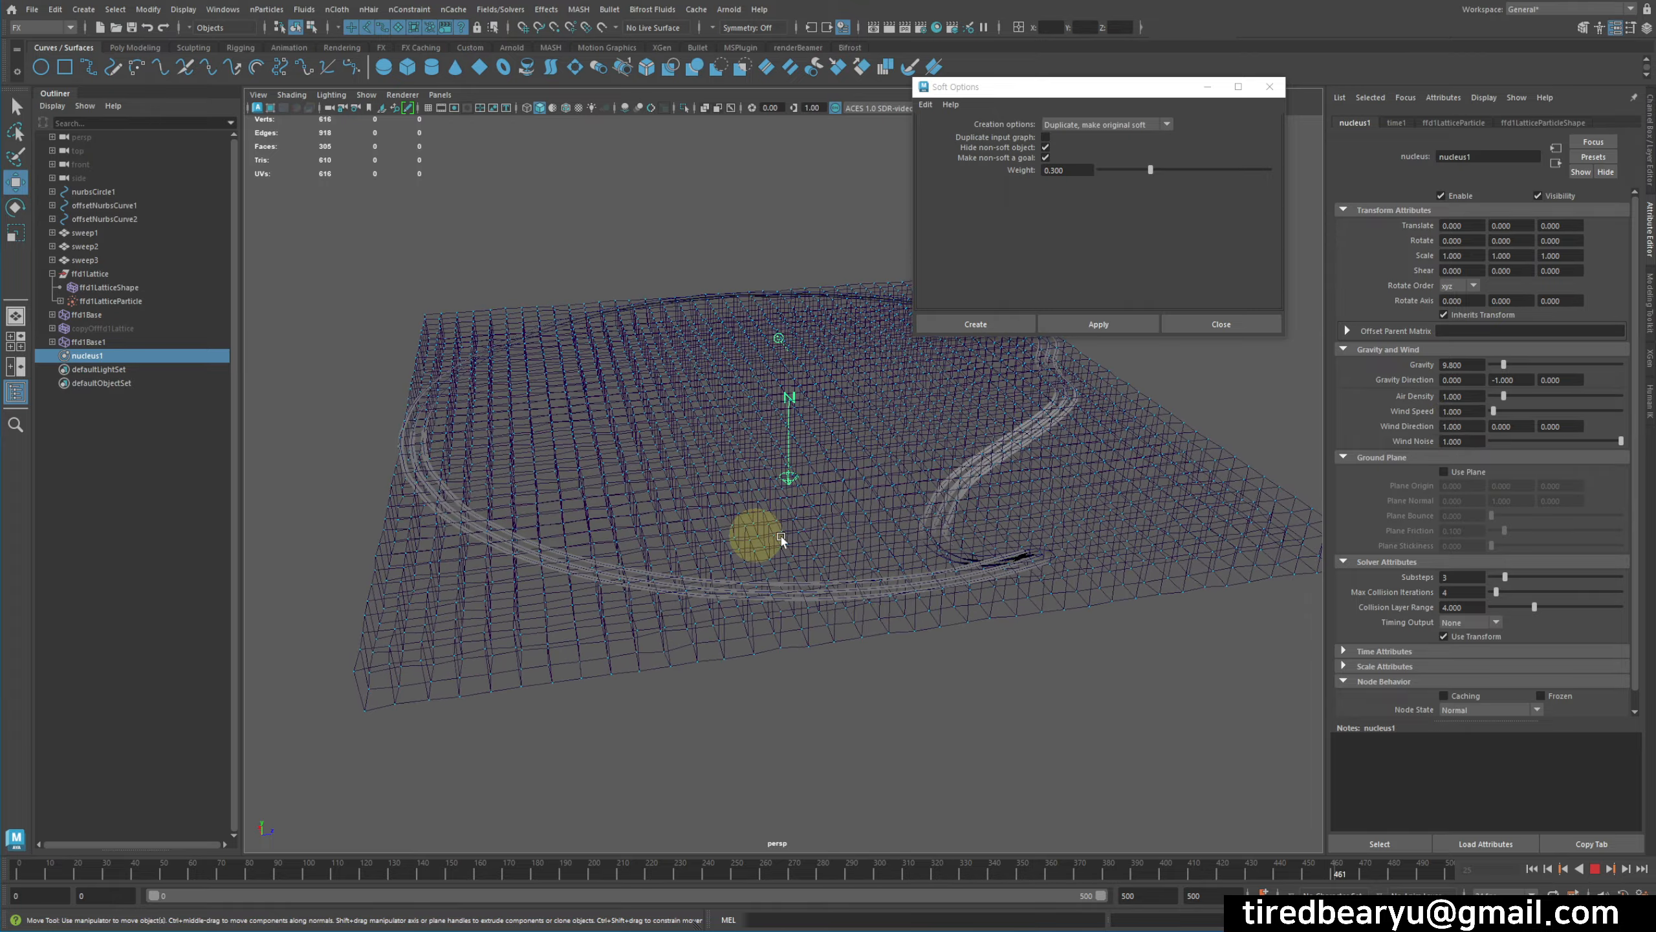
# Step: Isolate sweep1, sweep2 and sweep3 in the viewport, clear the selection, and examine the strips' motion during playback
pyautogui.moveTo(145, 241); pyautogui.dragTo(140, 259)
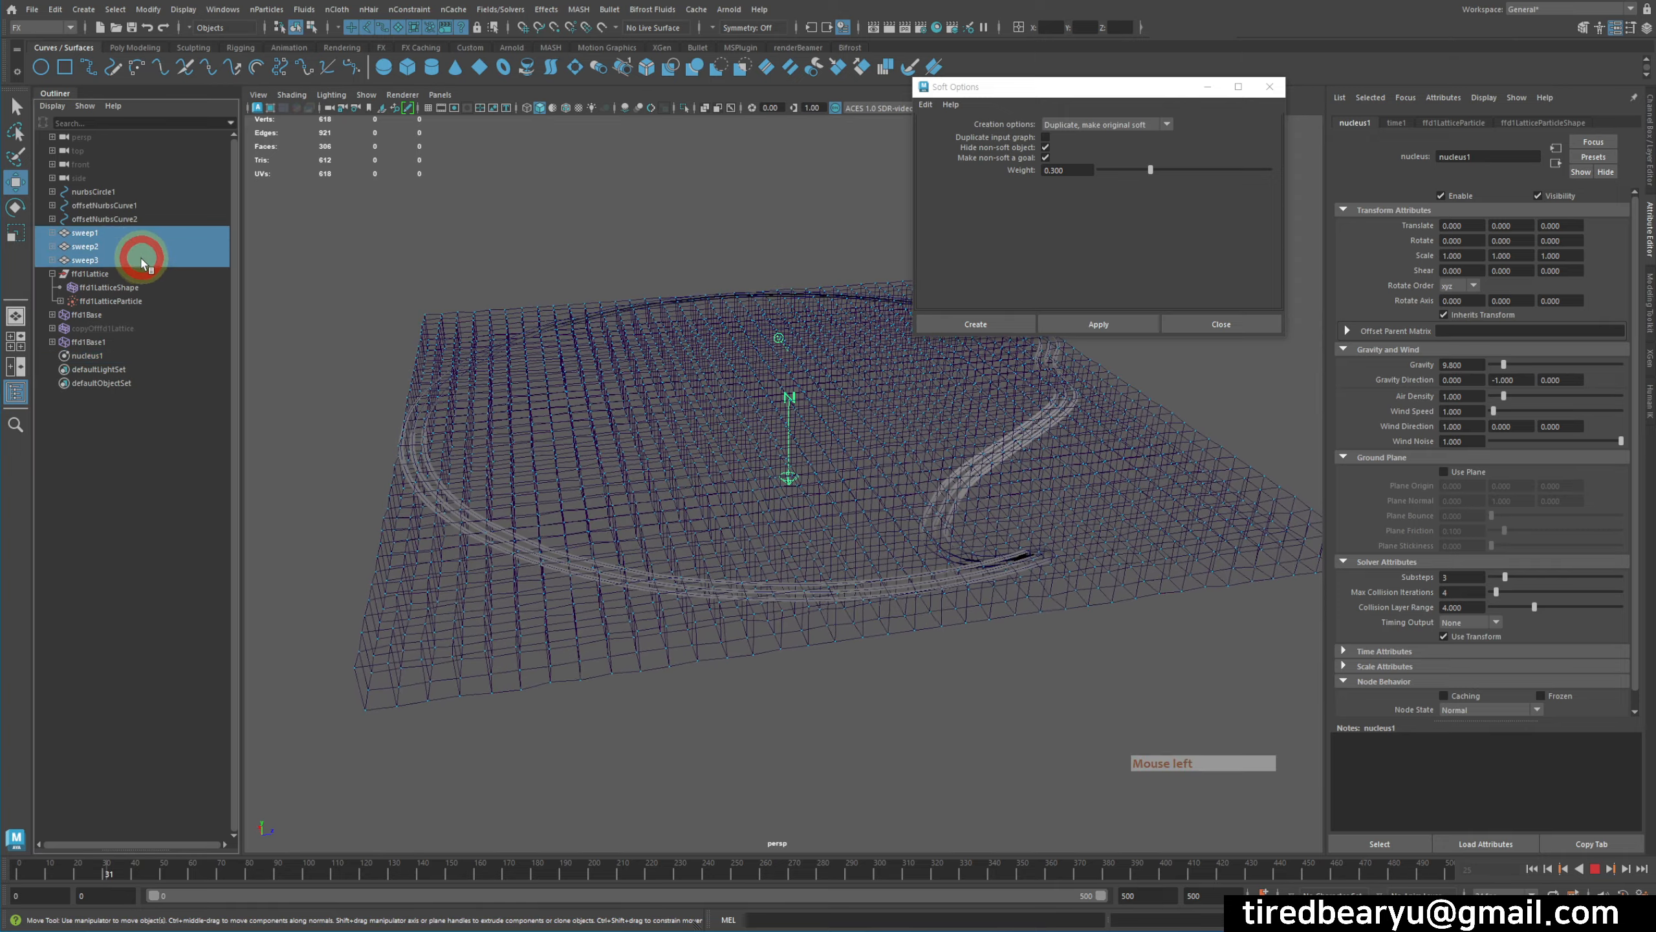
pyautogui.hotkey('ctrl', '1')
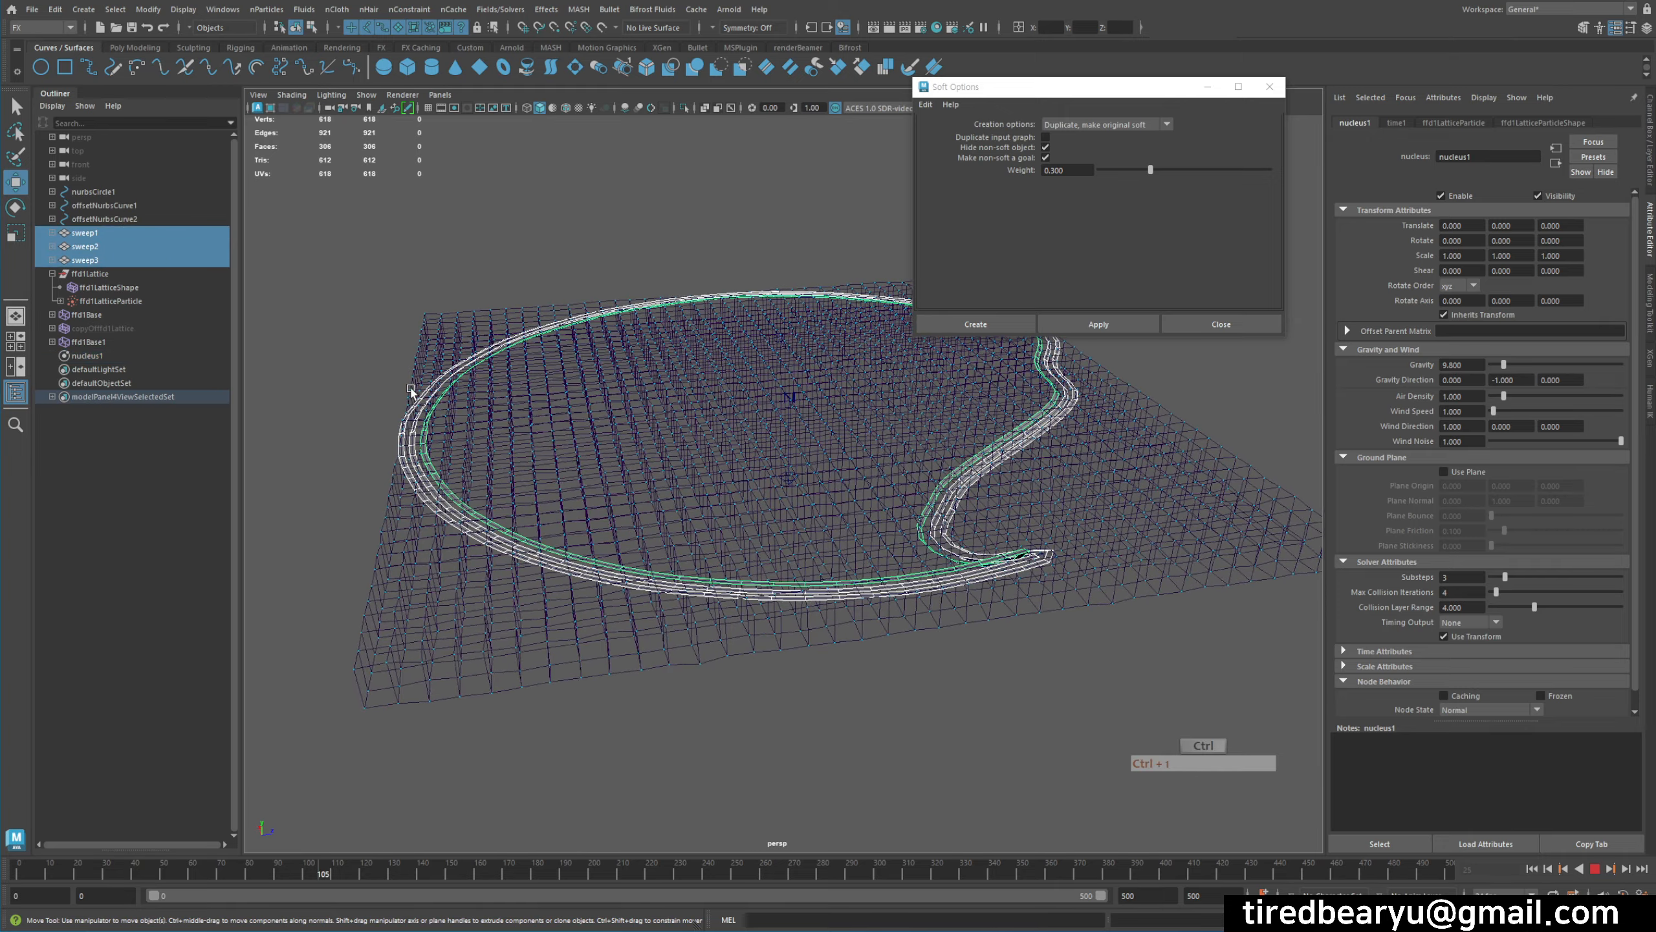
pyautogui.keyDown('alt'); pyautogui.moveTo(1076, 641); pyautogui.dragTo(1120, 661); pyautogui.keyUp('alt')
pyautogui.click(1128, 661)
pyautogui.keyDown('alt'); pyautogui.moveTo(1130, 657); pyautogui.dragTo(1171, 636, button='right'); pyautogui.keyUp('alt')
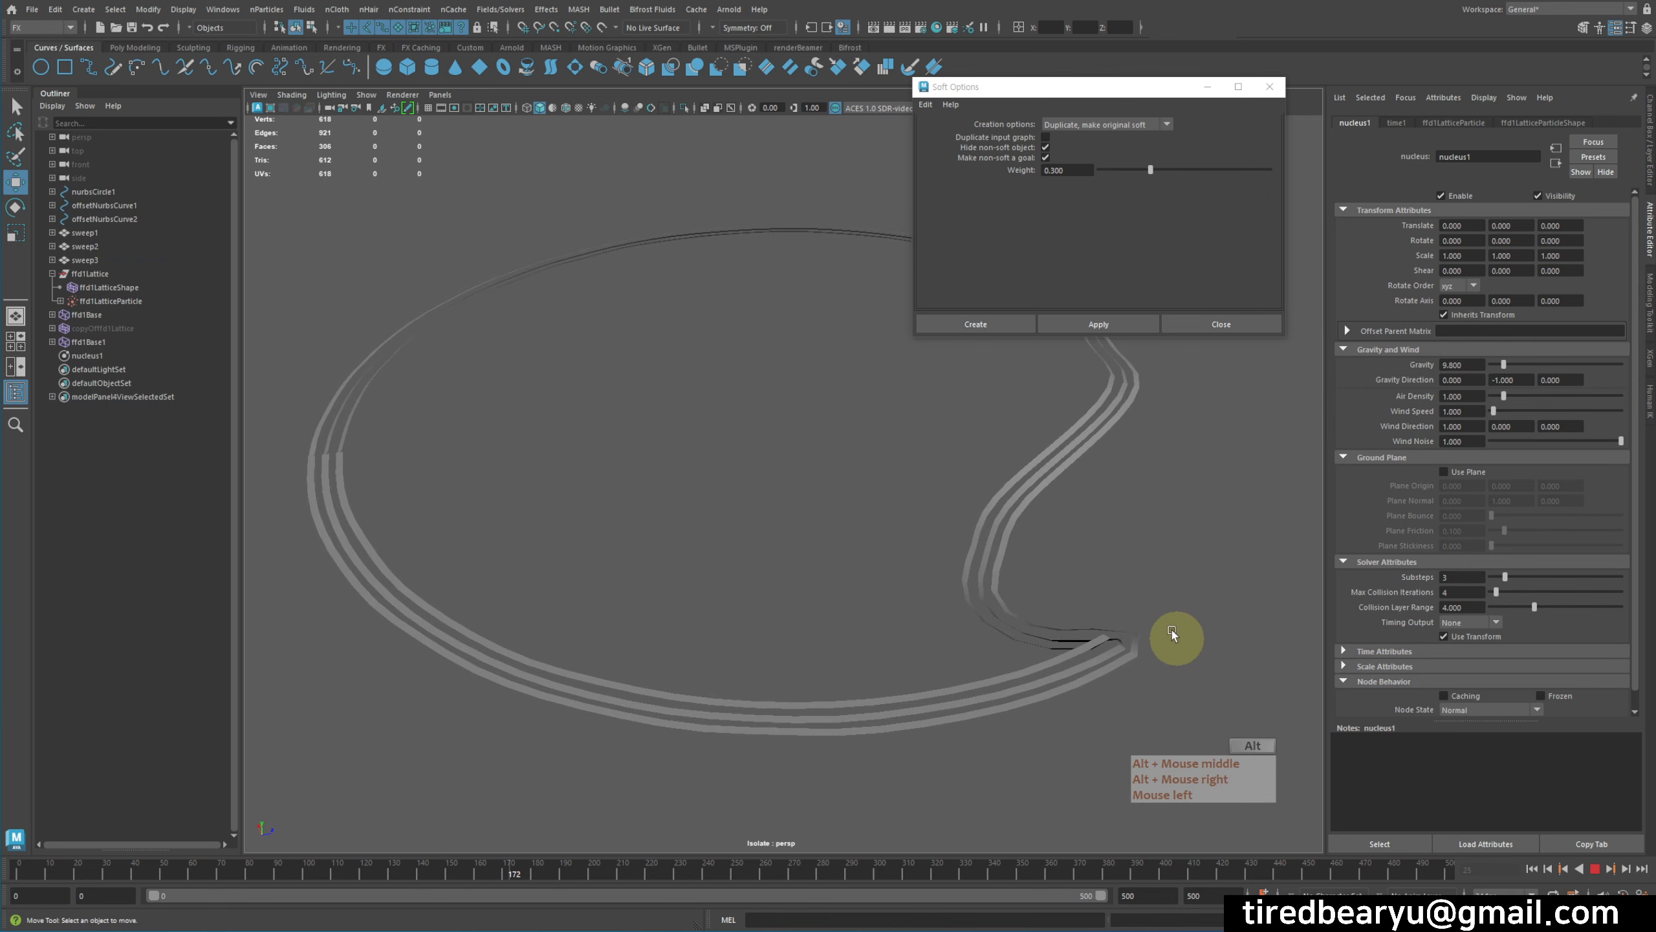
pyautogui.keyDown('alt'); pyautogui.moveTo(1171, 636); pyautogui.dragTo(1090, 580); pyautogui.keyUp('alt')
pyautogui.keyDown('alt'); pyautogui.moveTo(1090, 580); pyautogui.dragTo(1111, 680, button='middle'); pyautogui.keyUp('alt')
pyautogui.keyDown('alt'); pyautogui.moveTo(1076, 659); pyautogui.dragTo(1116, 670); pyautogui.keyUp('alt')
pyautogui.keyDown('alt'); pyautogui.moveTo(1116, 669); pyautogui.dragTo(1139, 668, button='right'); pyautogui.keyUp('alt')
pyautogui.keyDown('alt'); pyautogui.moveTo(1139, 668); pyautogui.dragTo(1152, 692); pyautogui.keyUp('alt')
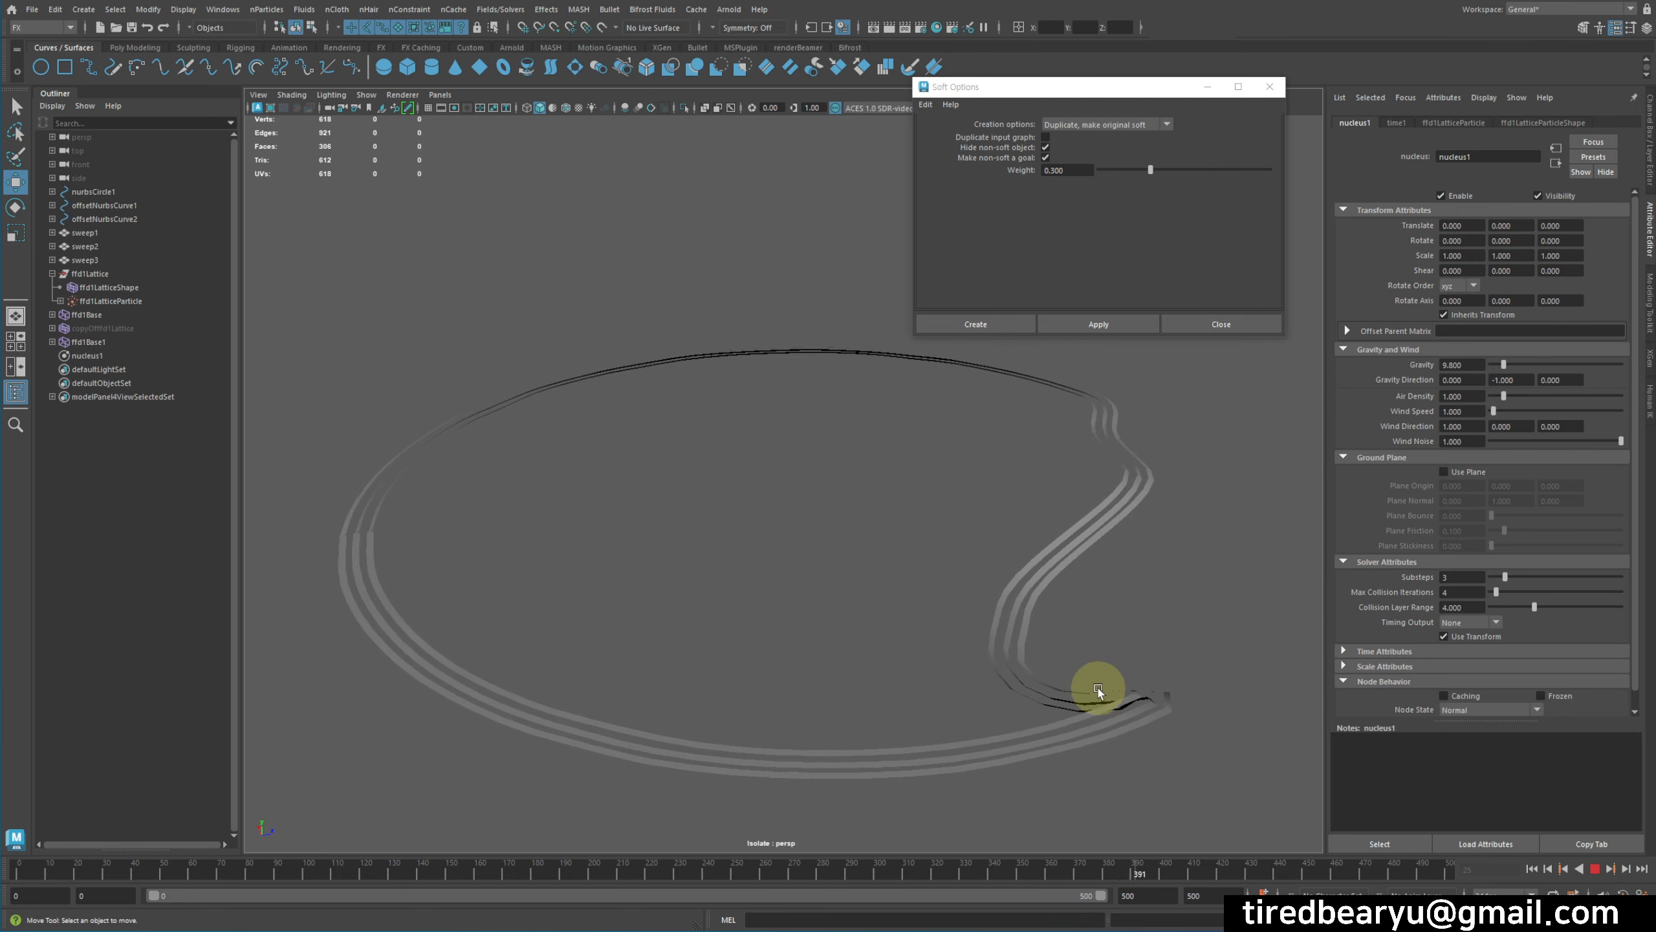
# Step: Set the nucleus1 solver's Air Density to 2 and Wind Speed to 2 during playback, inspect the strips, and stop the simulation
pyautogui.click(1470, 396)
pyautogui.write('2')
pyautogui.press('Tab')
pyautogui.write('2')
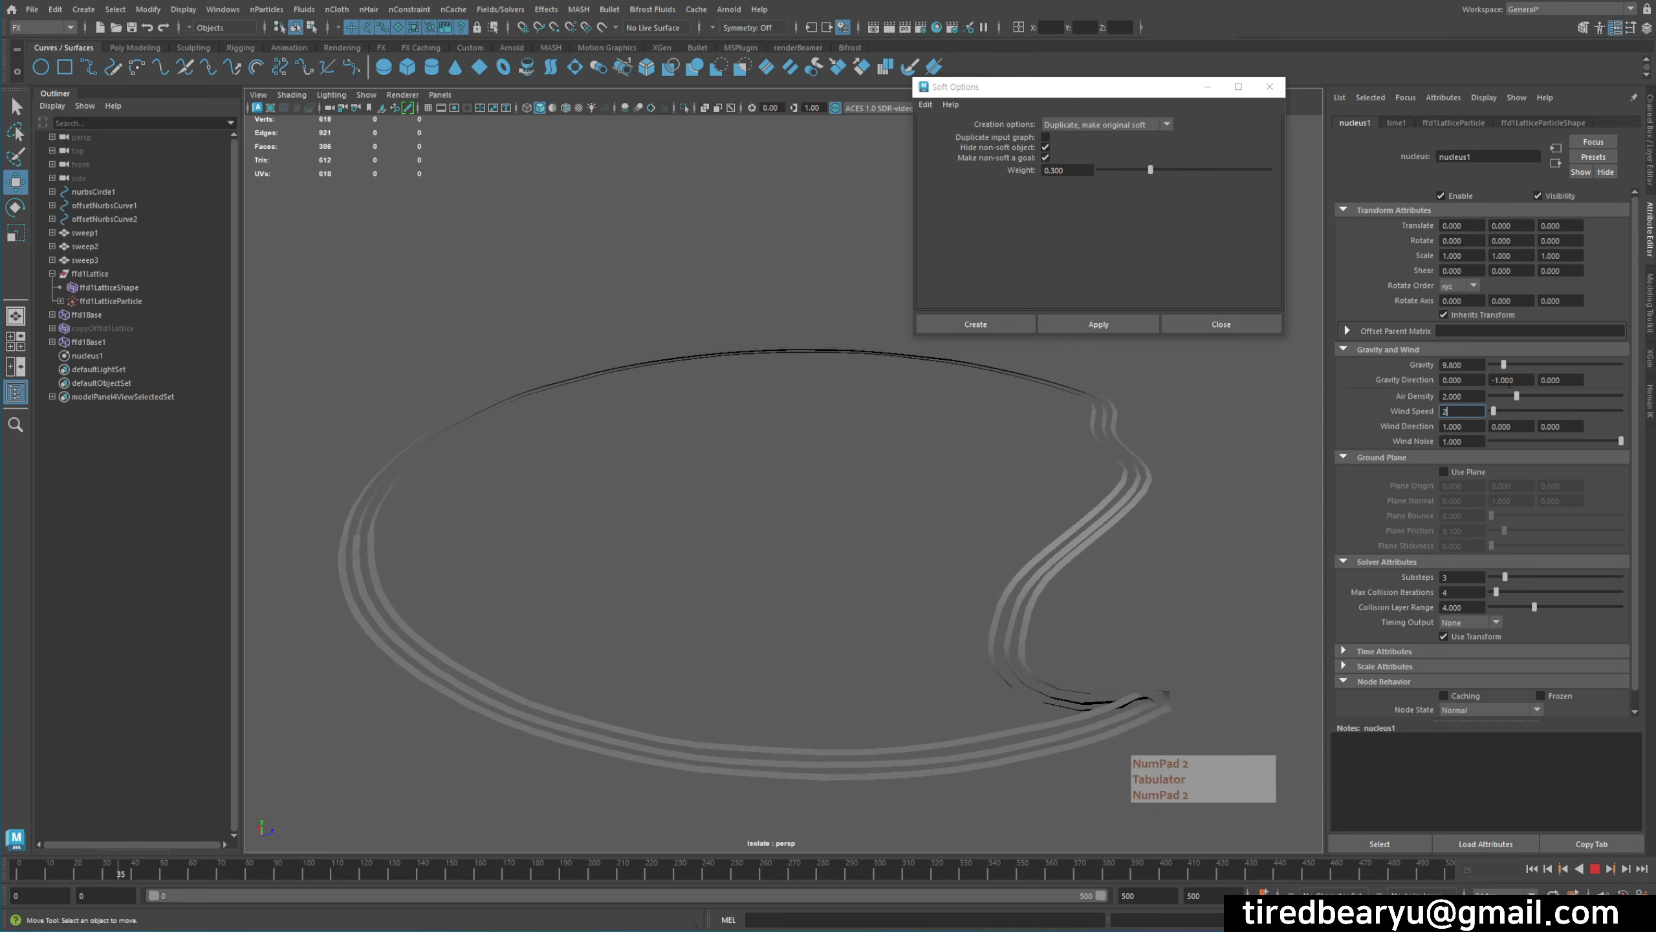
pyautogui.press('Return')
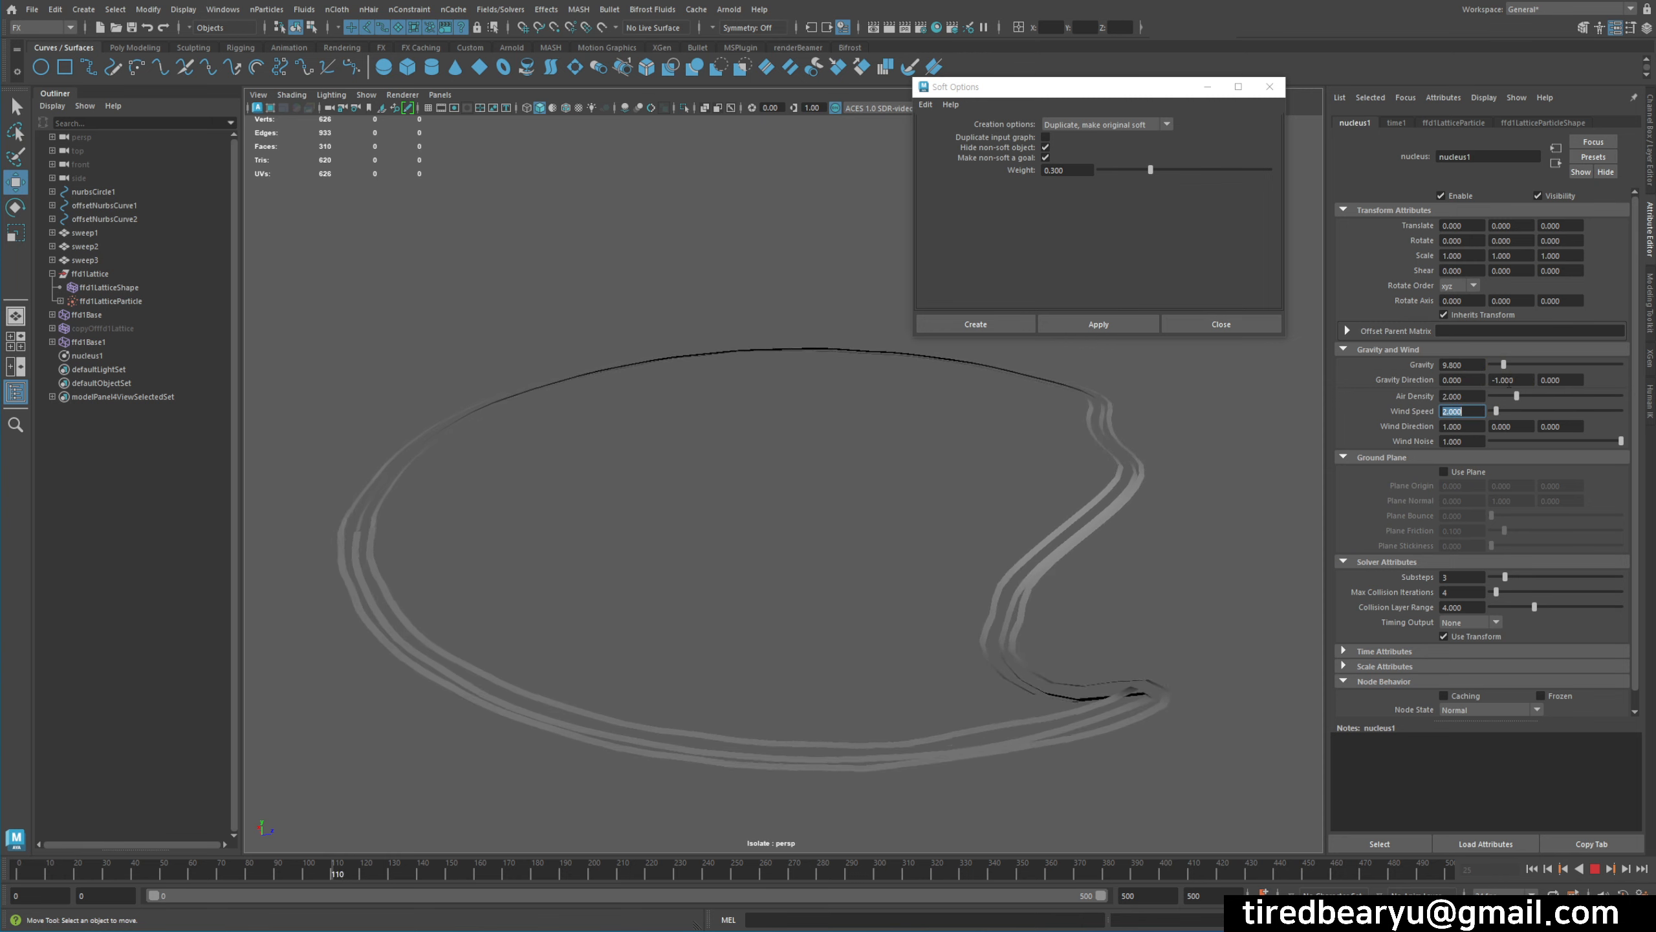
pyautogui.keyDown('alt'); pyautogui.moveTo(1158, 599); pyautogui.dragTo(1122, 627); pyautogui.keyUp('alt')
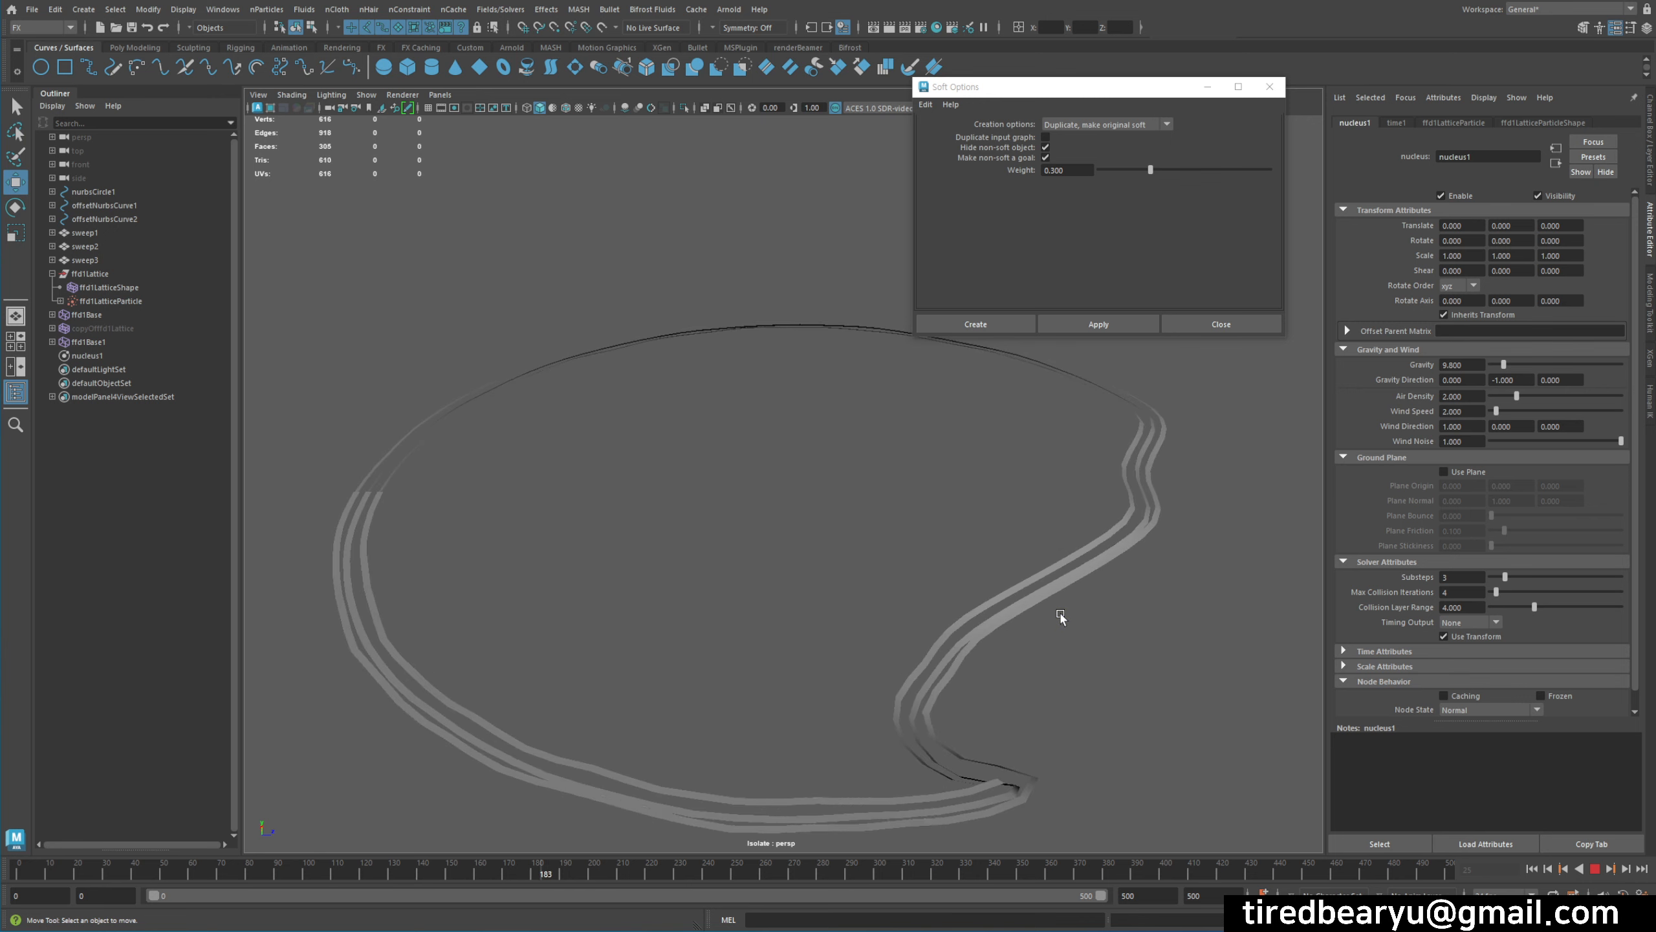
pyautogui.click(769, 352)
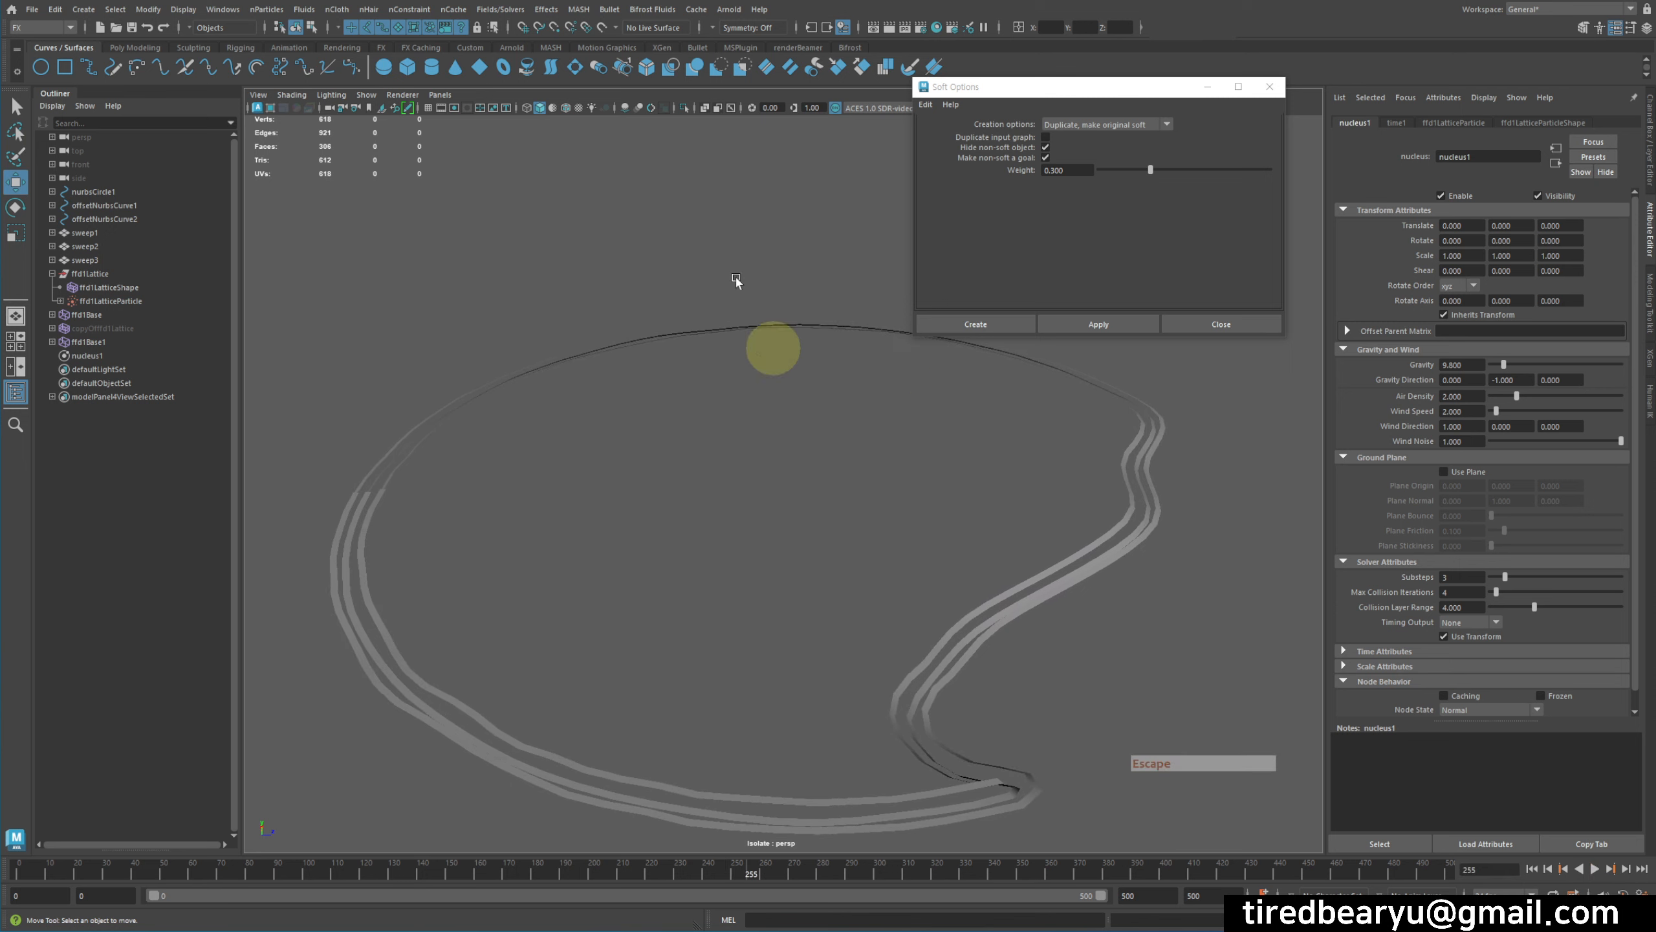
# Step: Switch to the Modeling menu set and bring up the list of Nonlinear deformers
pyautogui.click(578, 9)
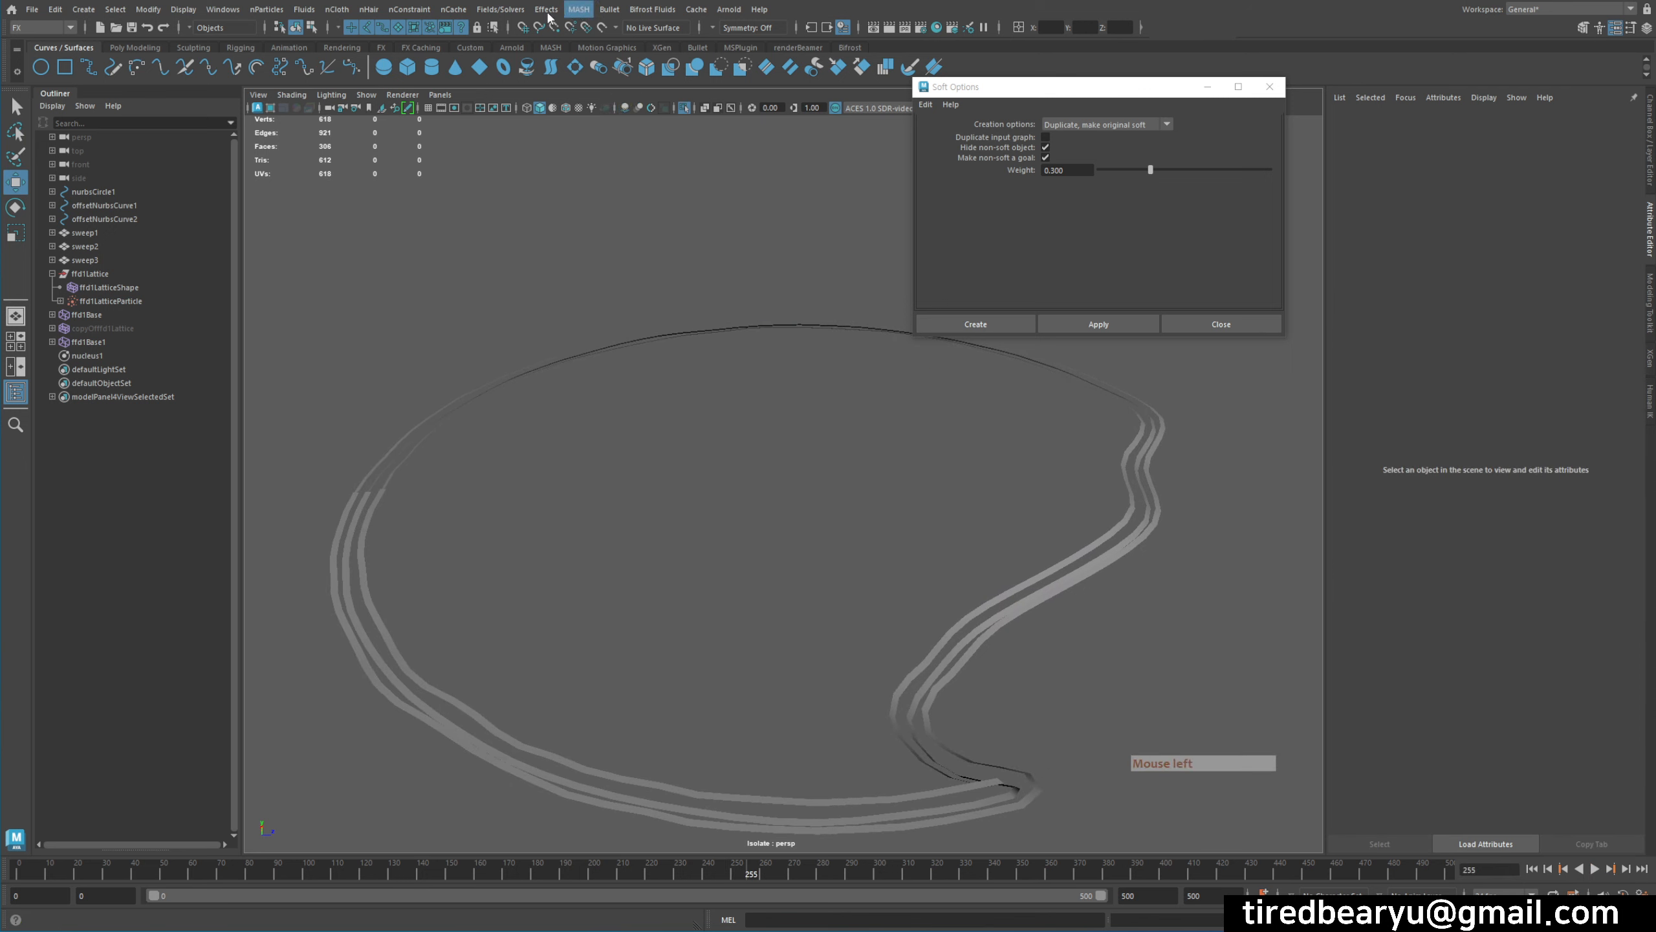
pyautogui.moveTo(640, 12)
pyautogui.click(442, 10)
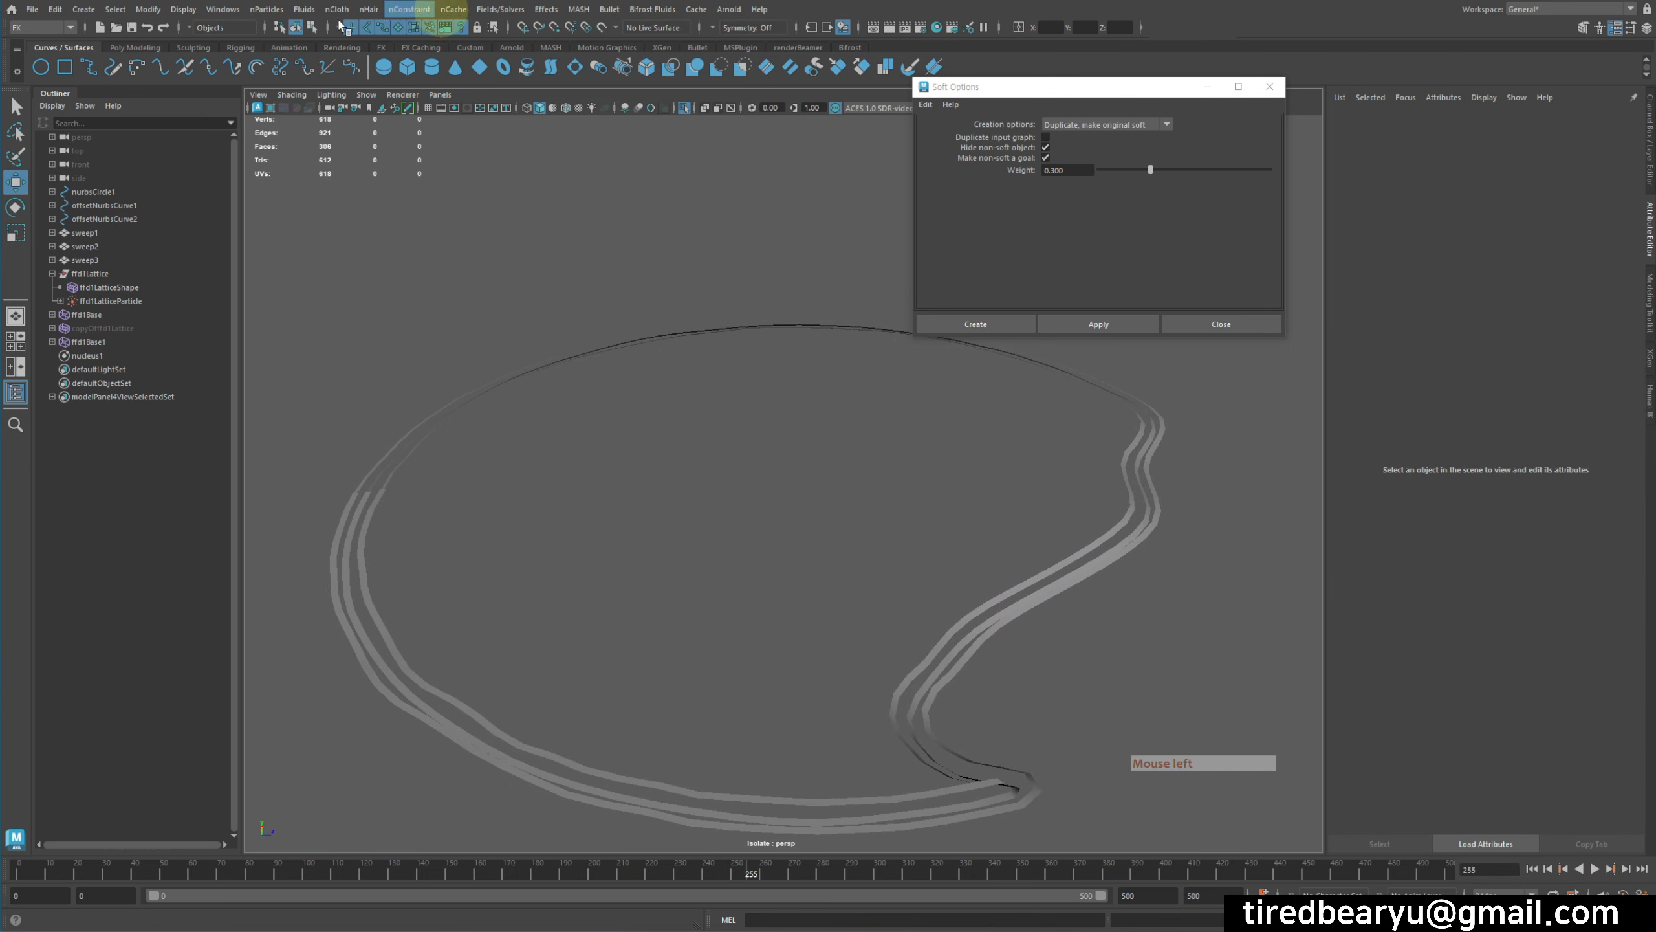
pyautogui.click(33, 27)
pyautogui.click(39, 41)
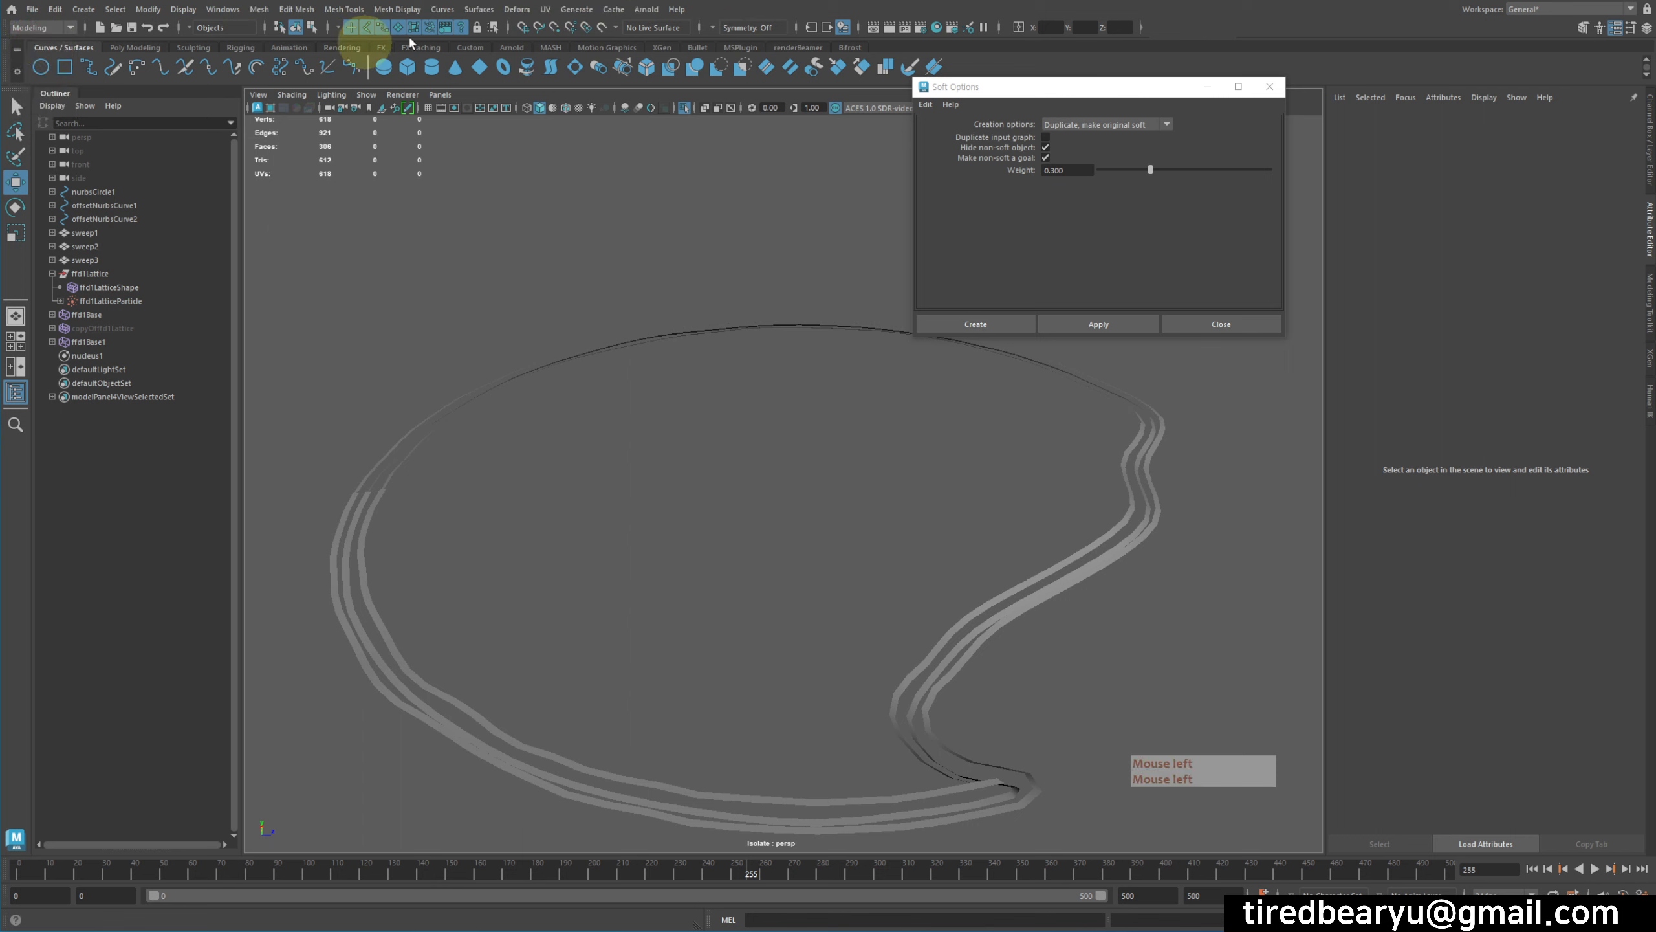
pyautogui.click(517, 9)
pyautogui.click(582, 260)
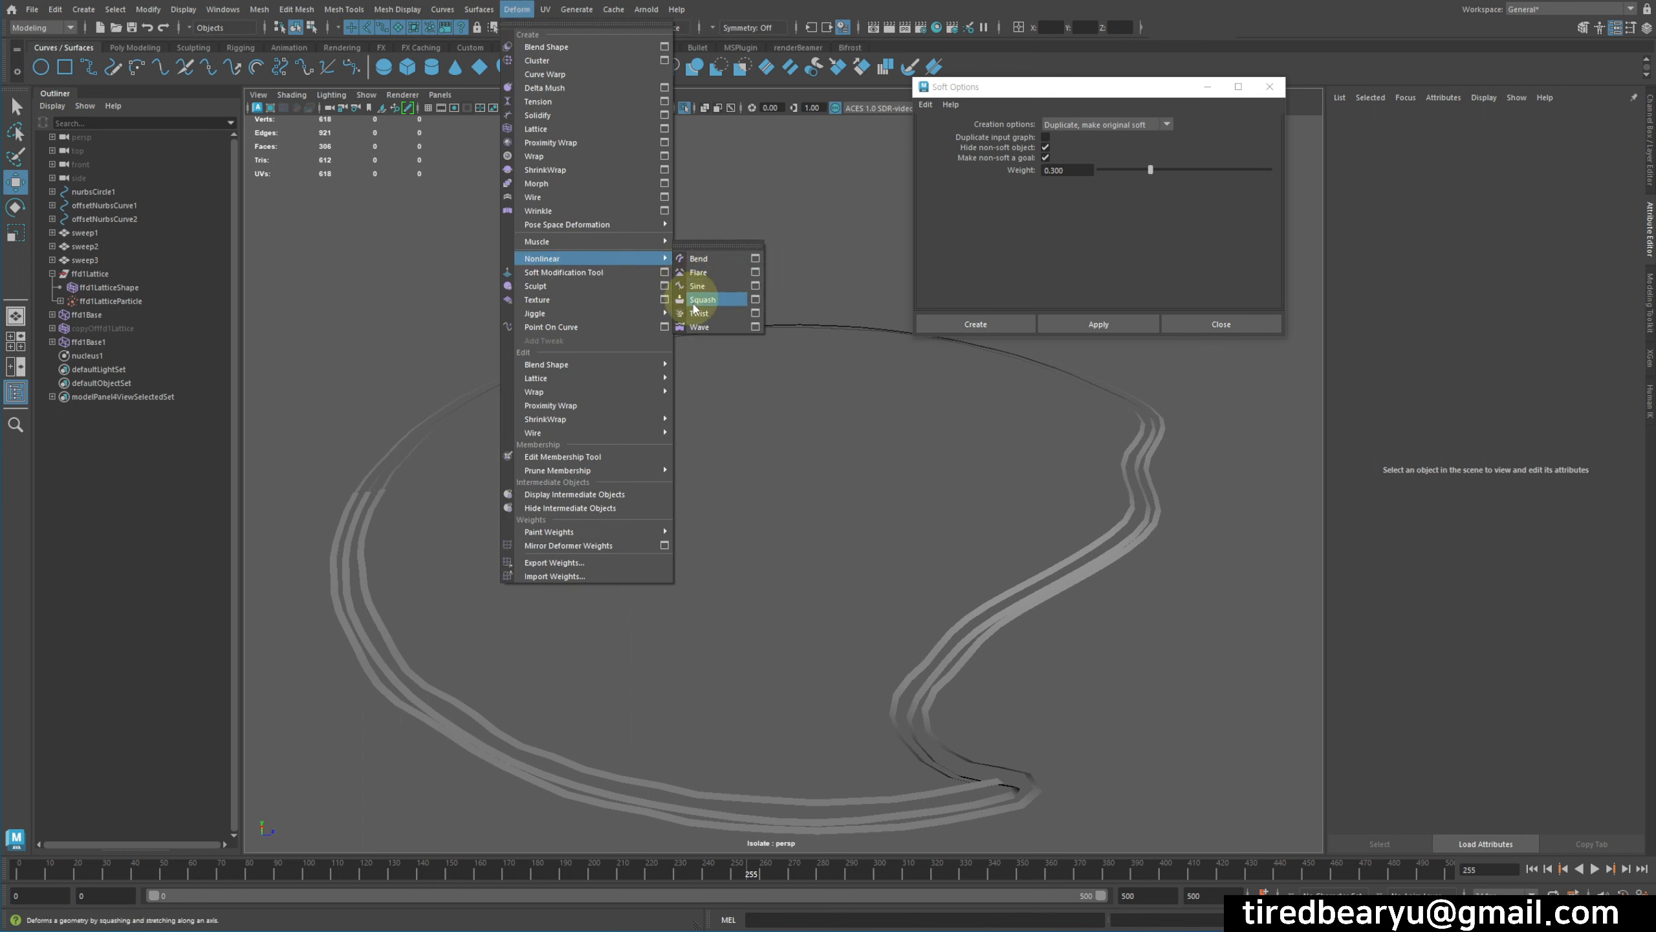